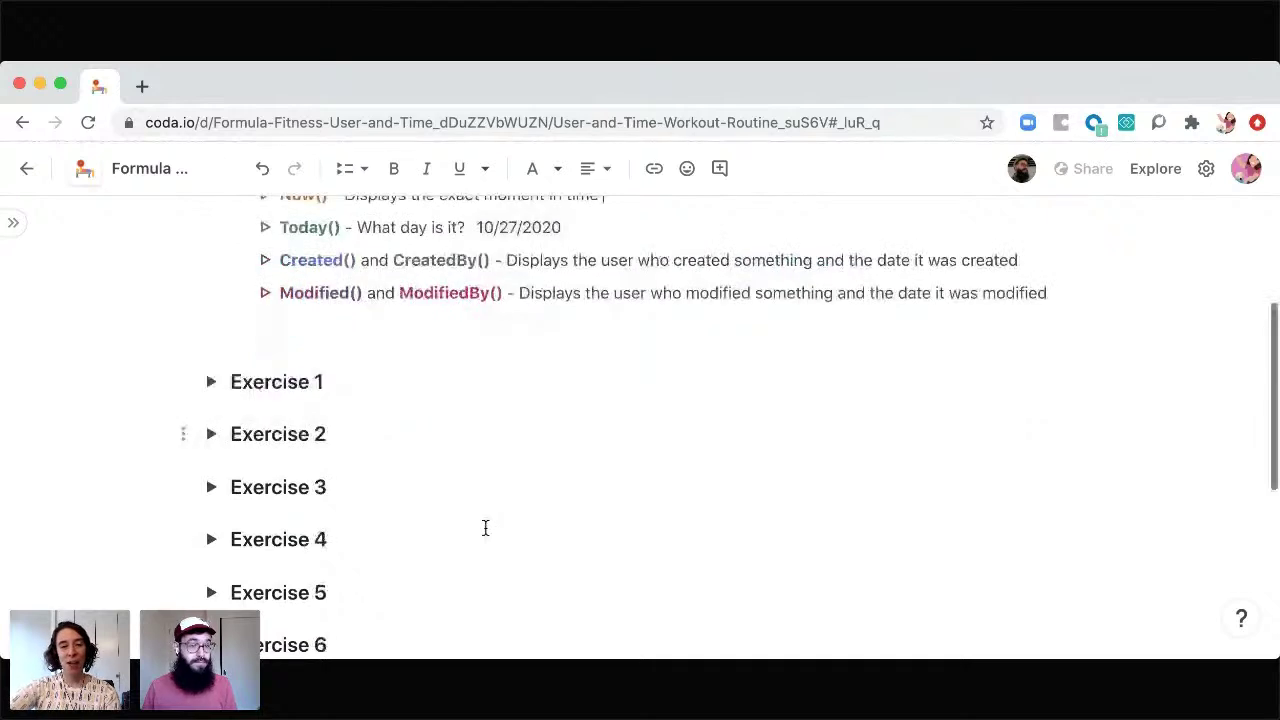
Step: Collapse the 'What is it?' section so the Exercise headings sit right below the intro
scroll(485, 528, up, 2)
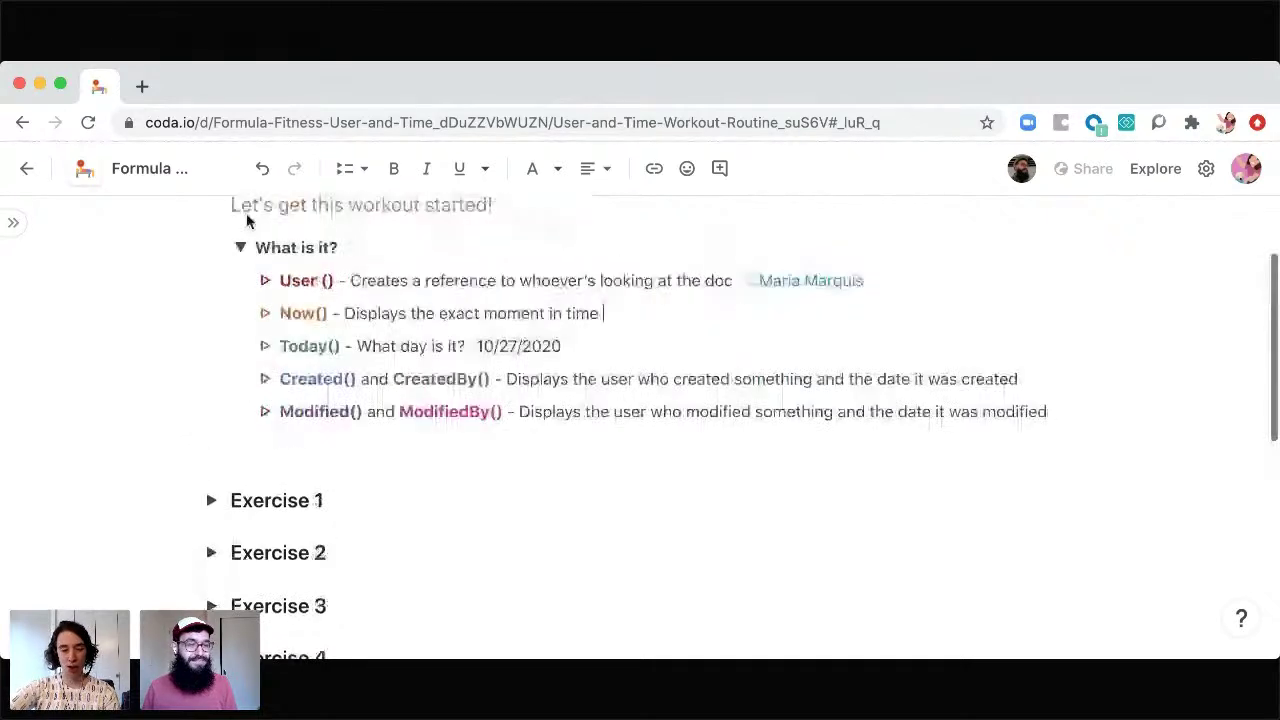
click(238, 250)
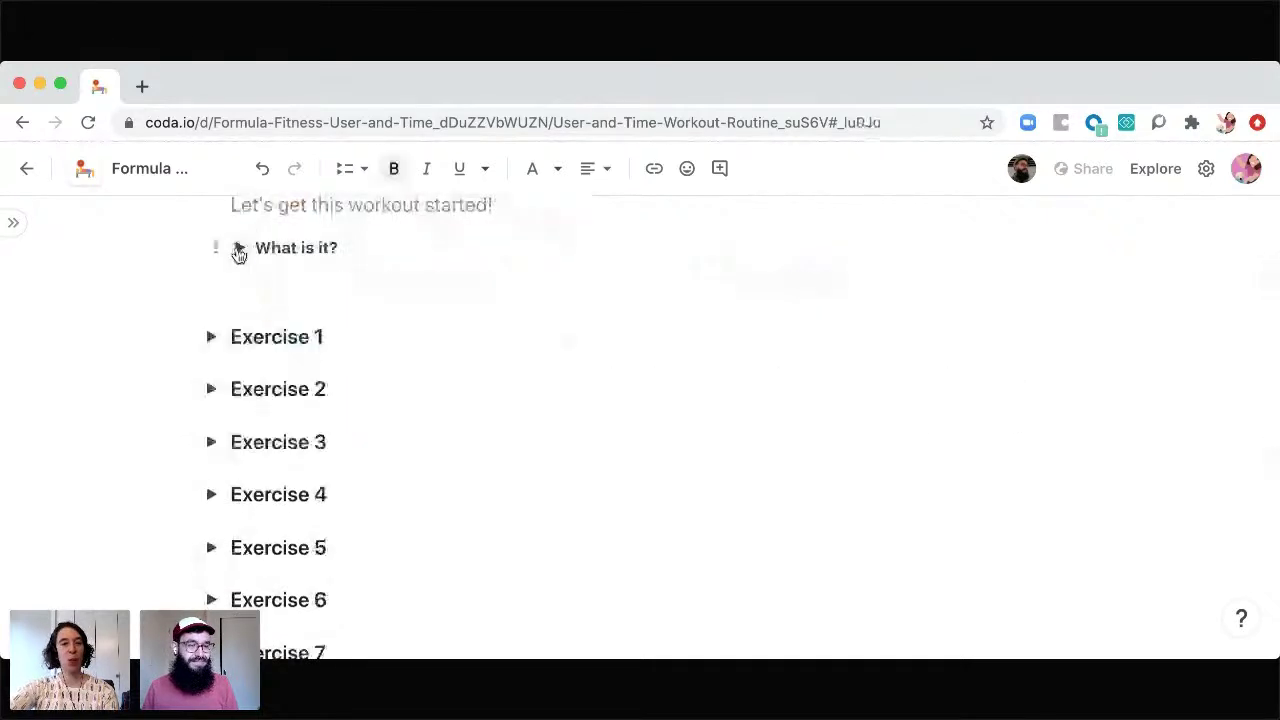
Step: Expand Exercise 1, reveal its answer, and open the User().Name formula behind the name chip
click(212, 338)
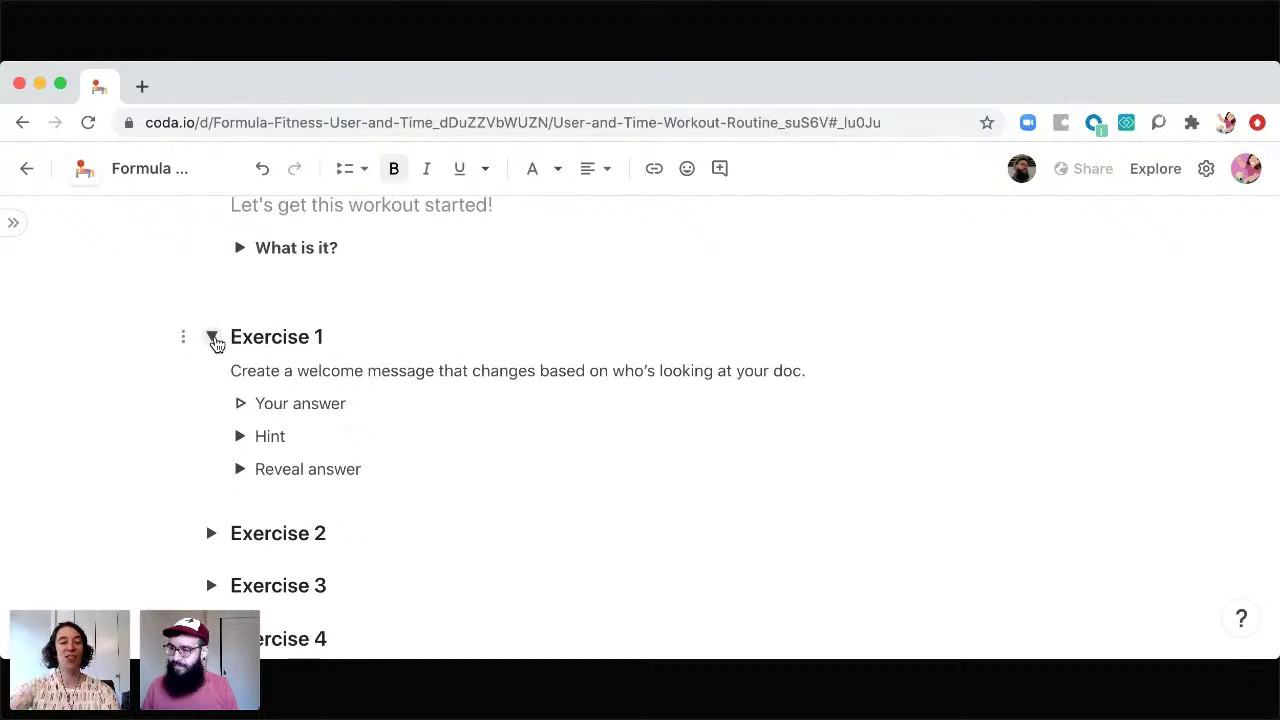
click(240, 469)
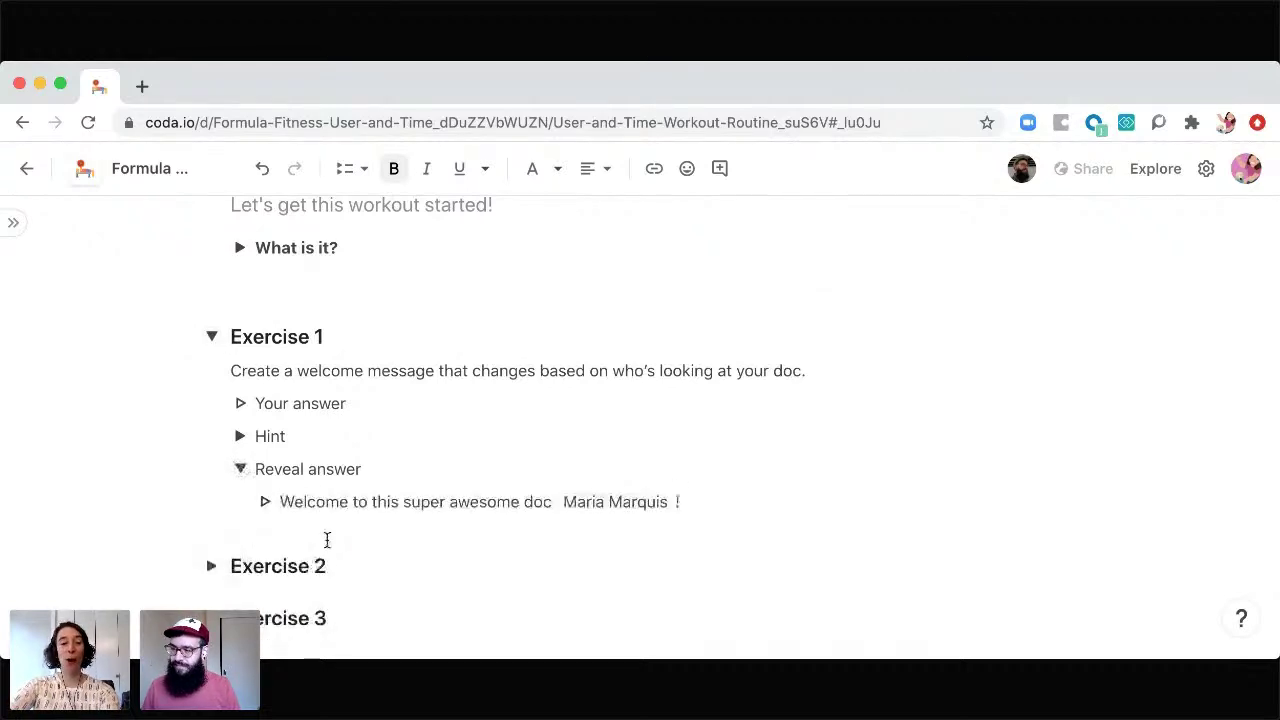
click(617, 505)
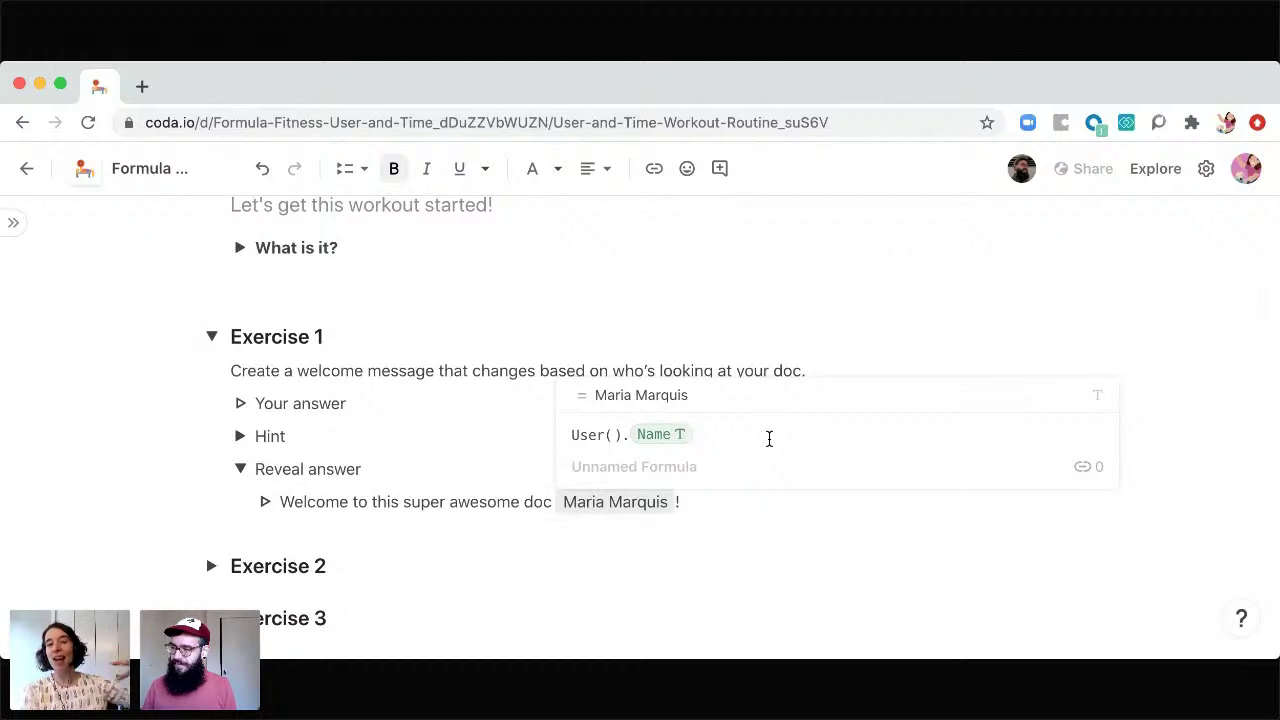
Step: Strip .Name so the formula is just User(), showing the user as a mention
key(BackSpace)
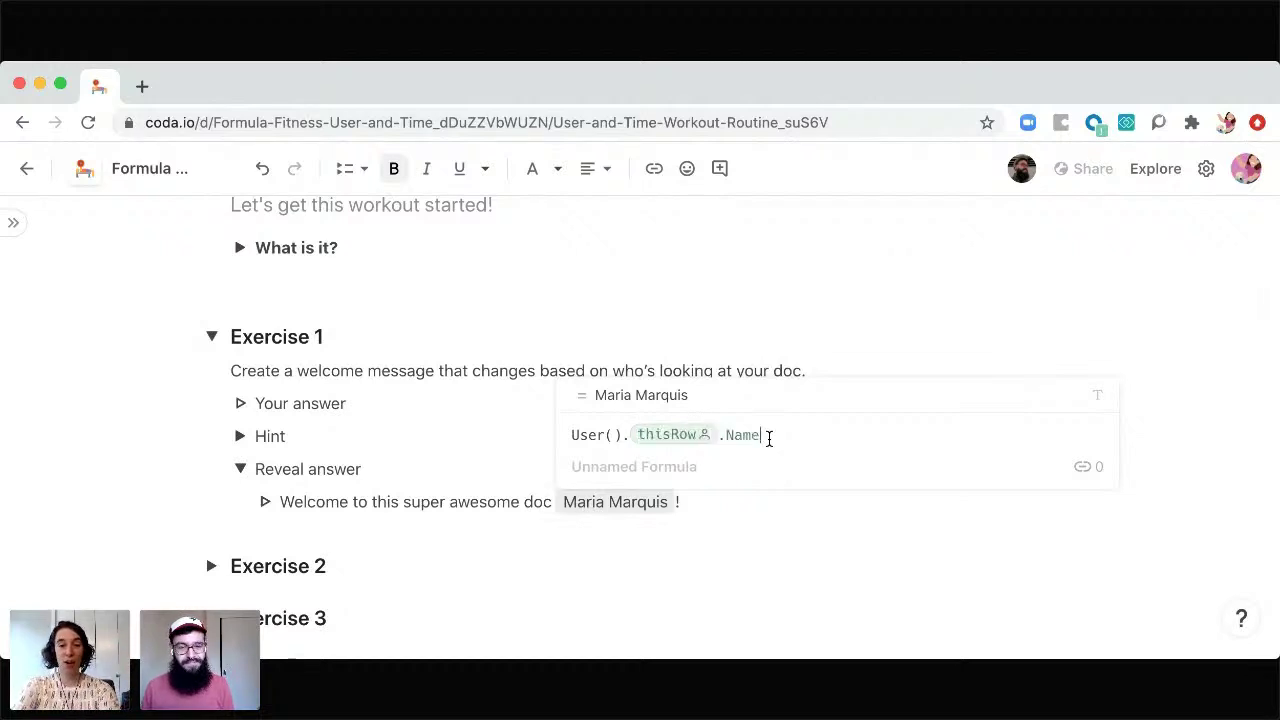
key(BackSpace)
key(BackSpace)
key(BackSpace)
key(BackSpace)
key(BackSpace)
key(BackSpace)
key(BackSpace)
key(BackSpace)
key(BackSpace)
key(BackSpace)
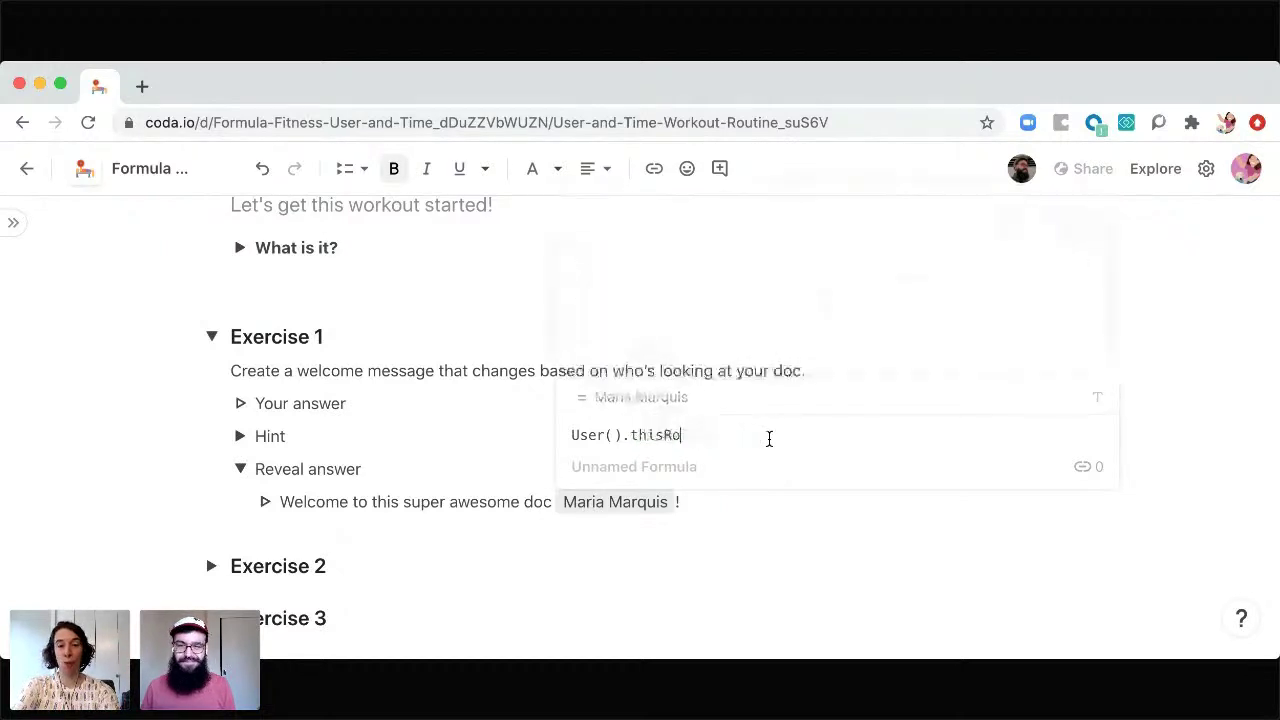
key(BackSpace)
key(BackSpace)
key(BackSpace)
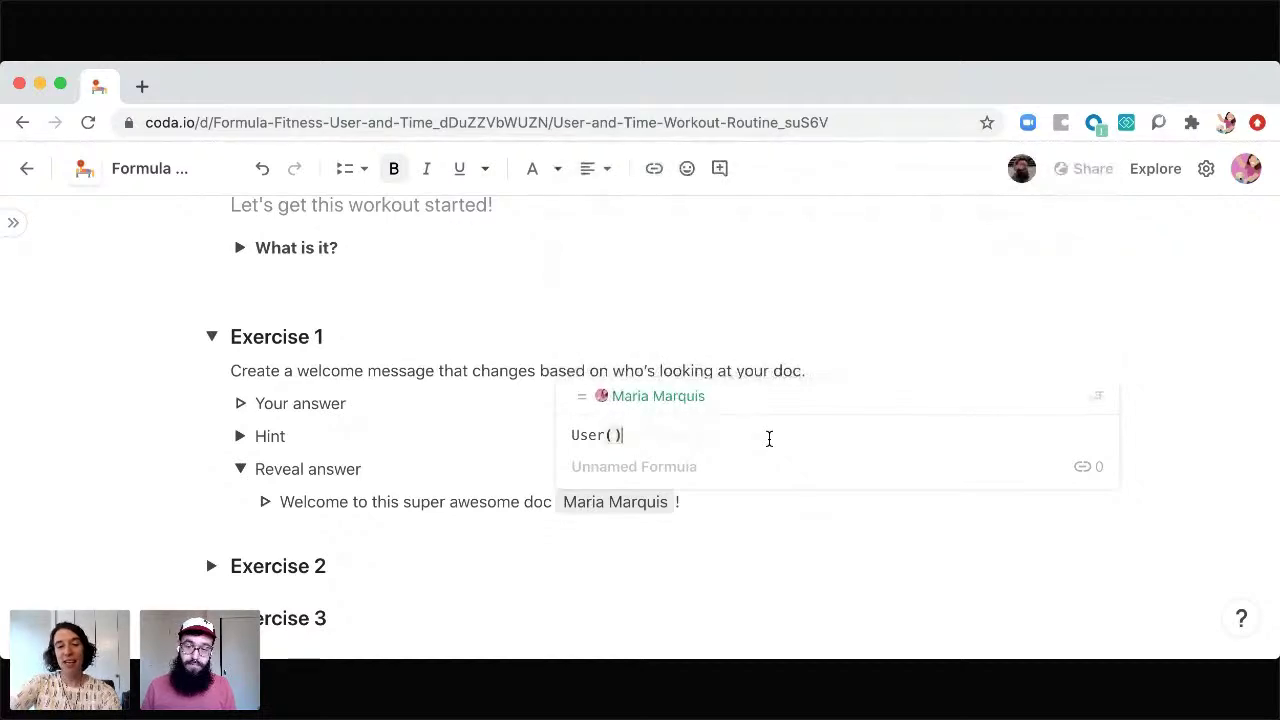
click(743, 514)
click(606, 532)
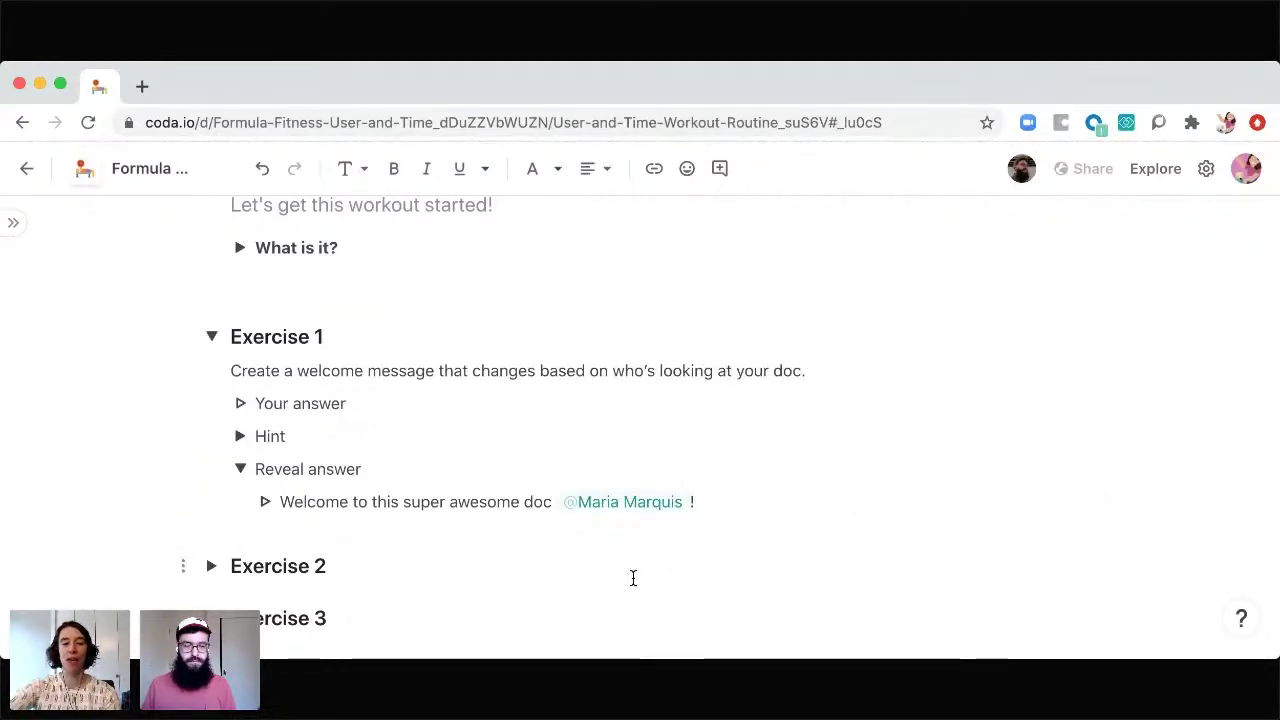
Step: Restore the formula to User().Name and add a new empty line below the answer
click(623, 511)
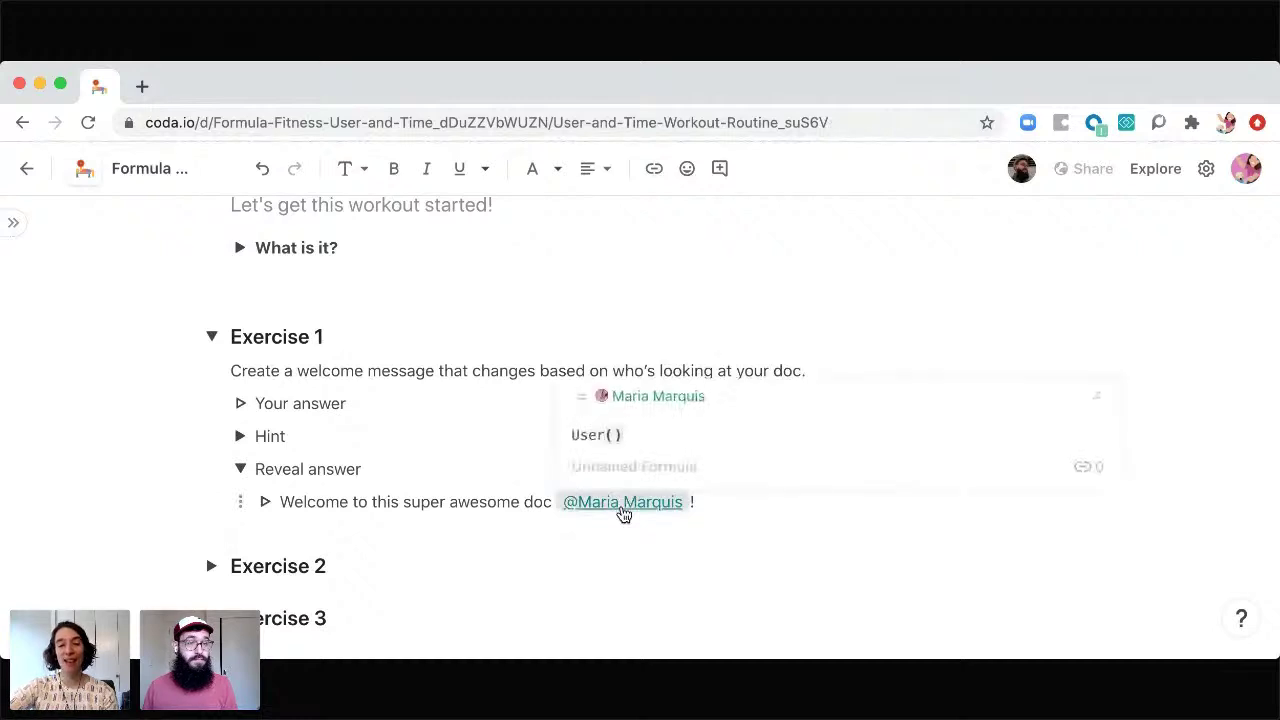
text(.Name)
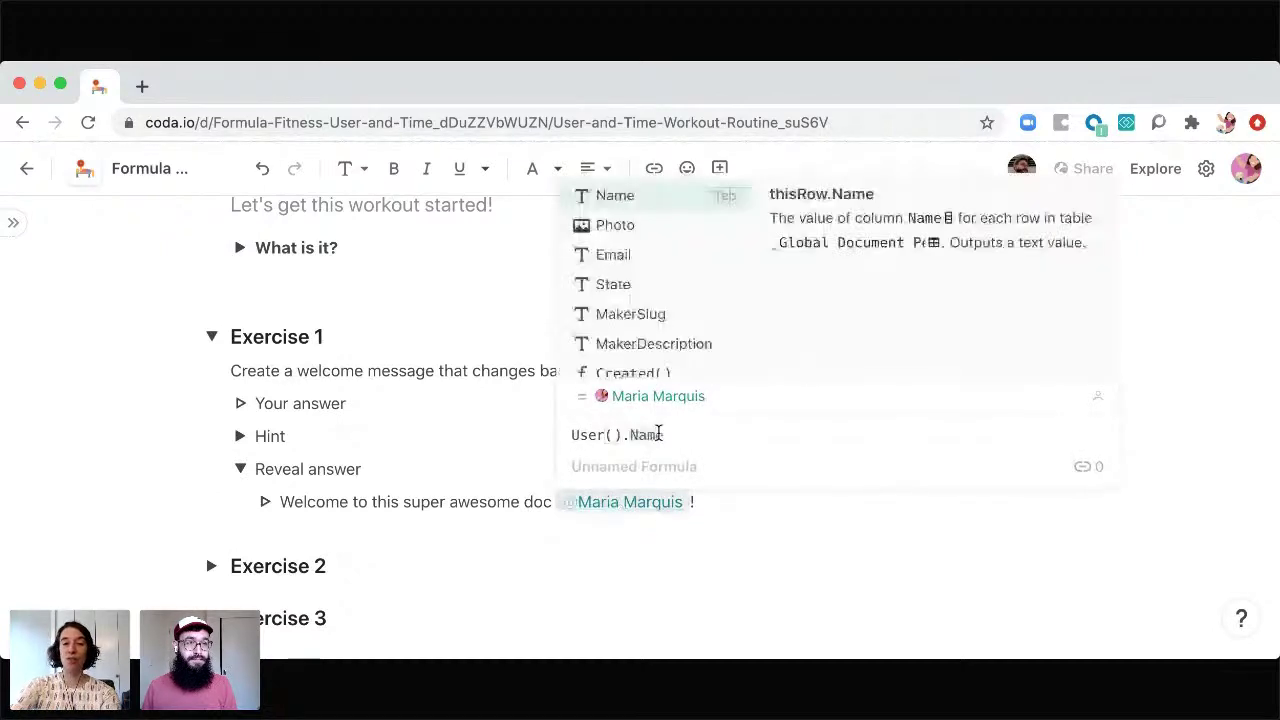
key(Tab)
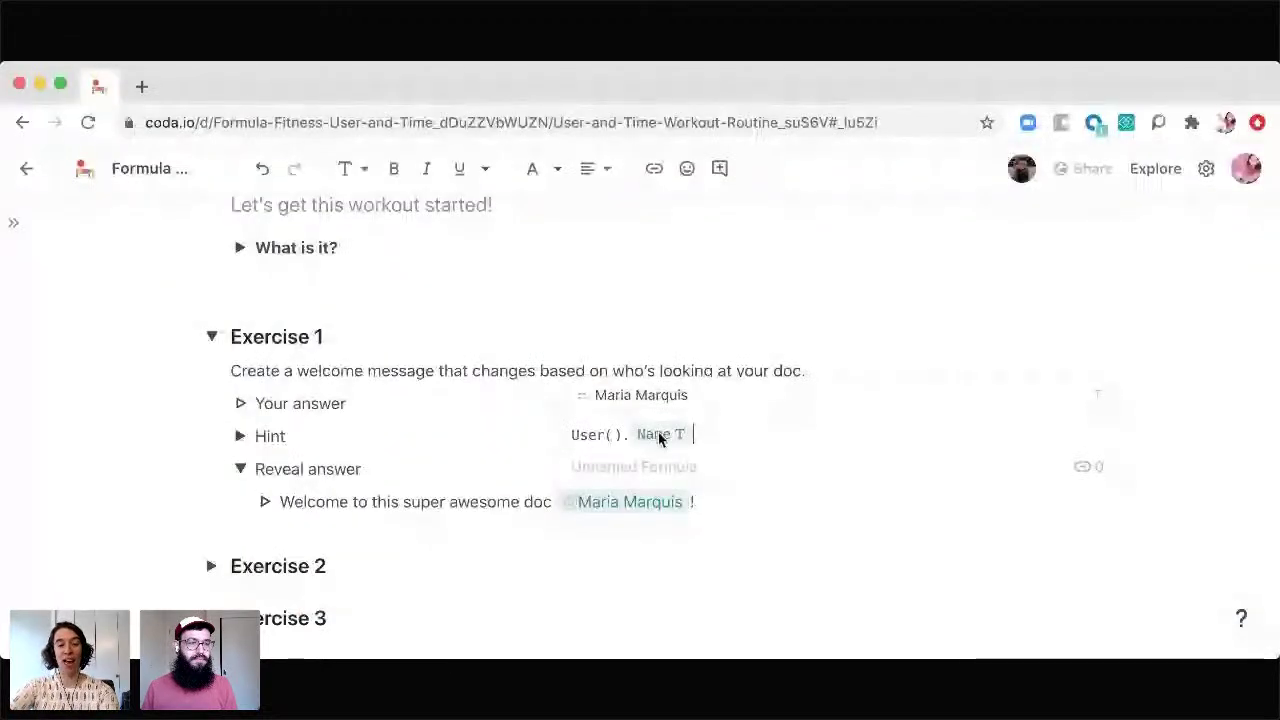
key(Return)
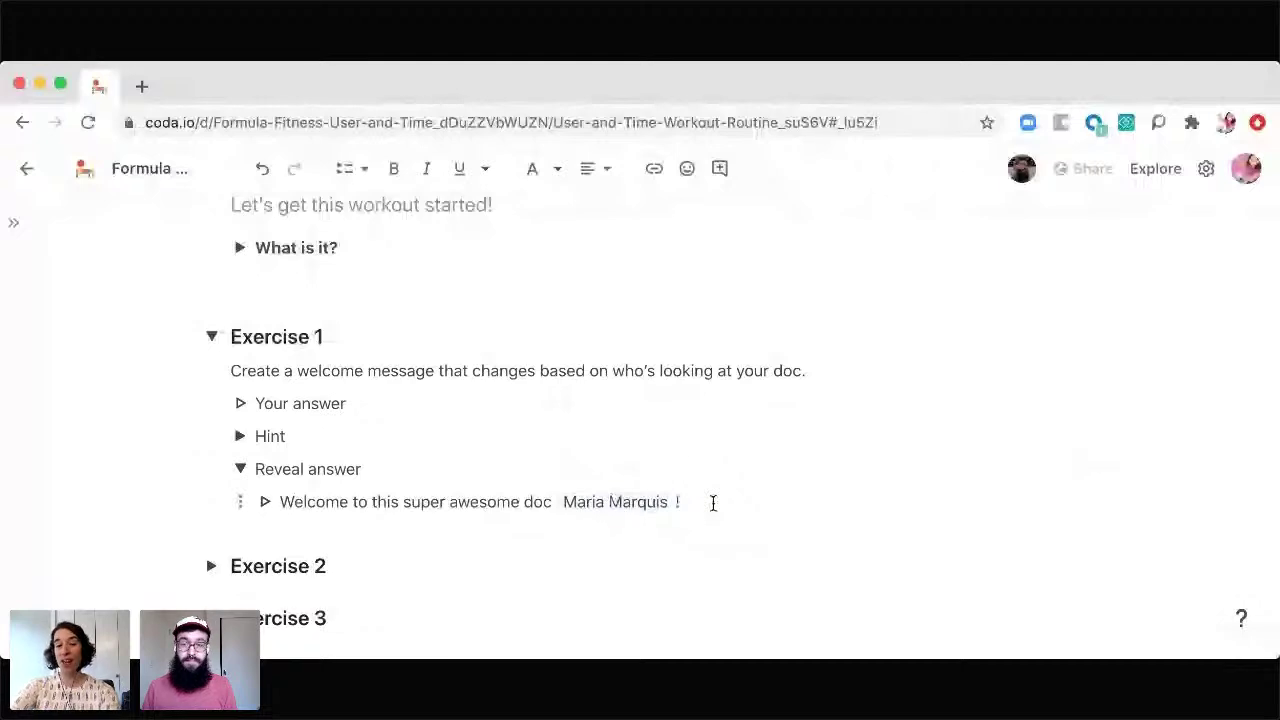
key(Return)
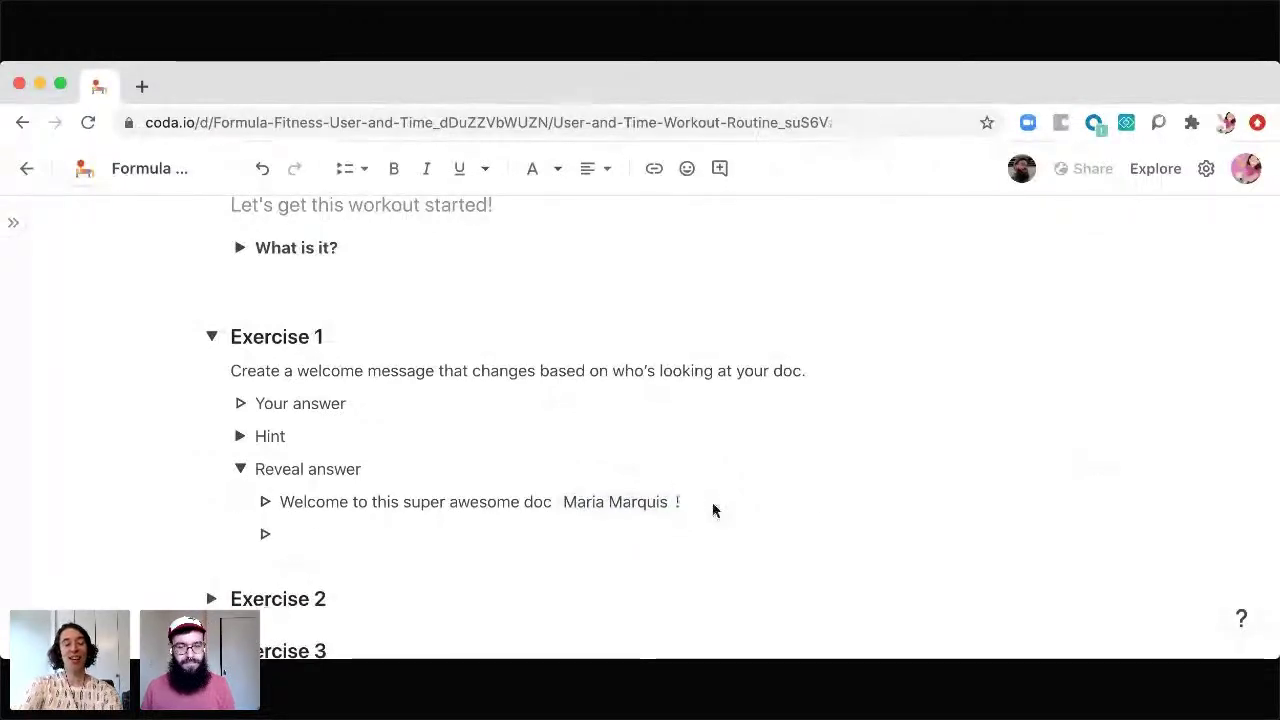
Step: On the new line, enter the formula Concatenate("Welcome to the doc ", User(), "!")
text(=)
text(copy doc)
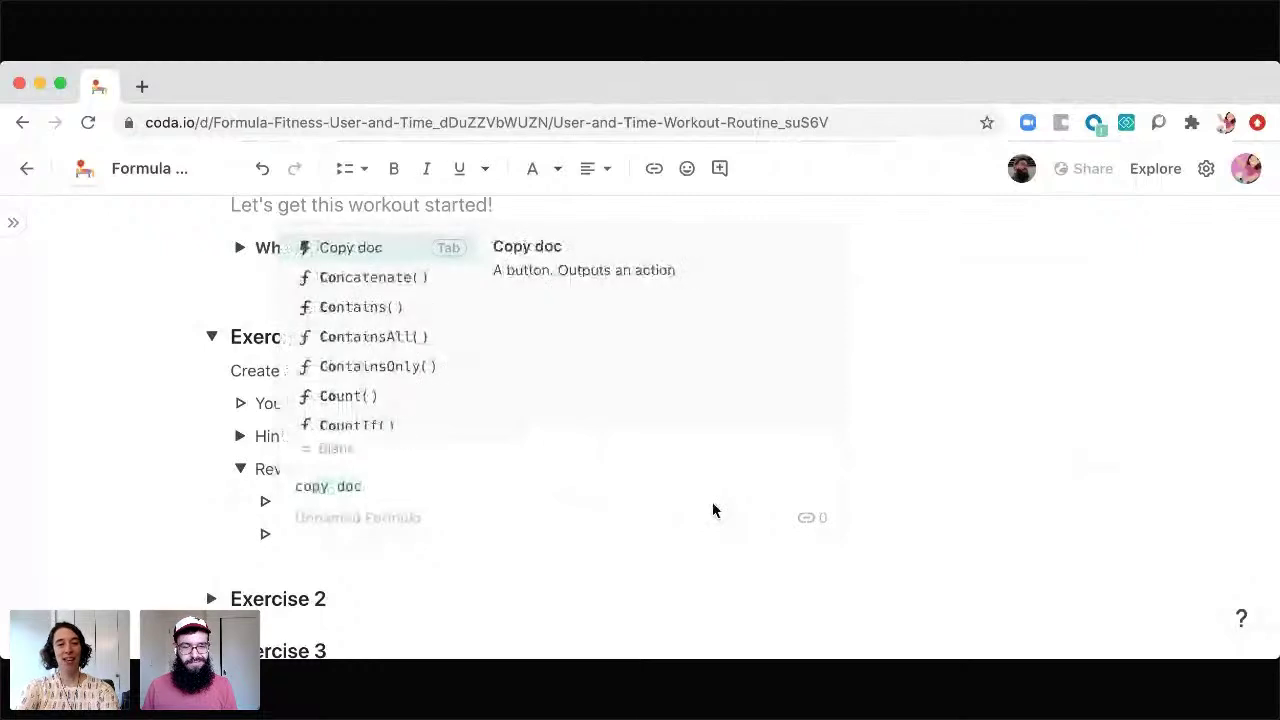
key(Down)
key(Tab)
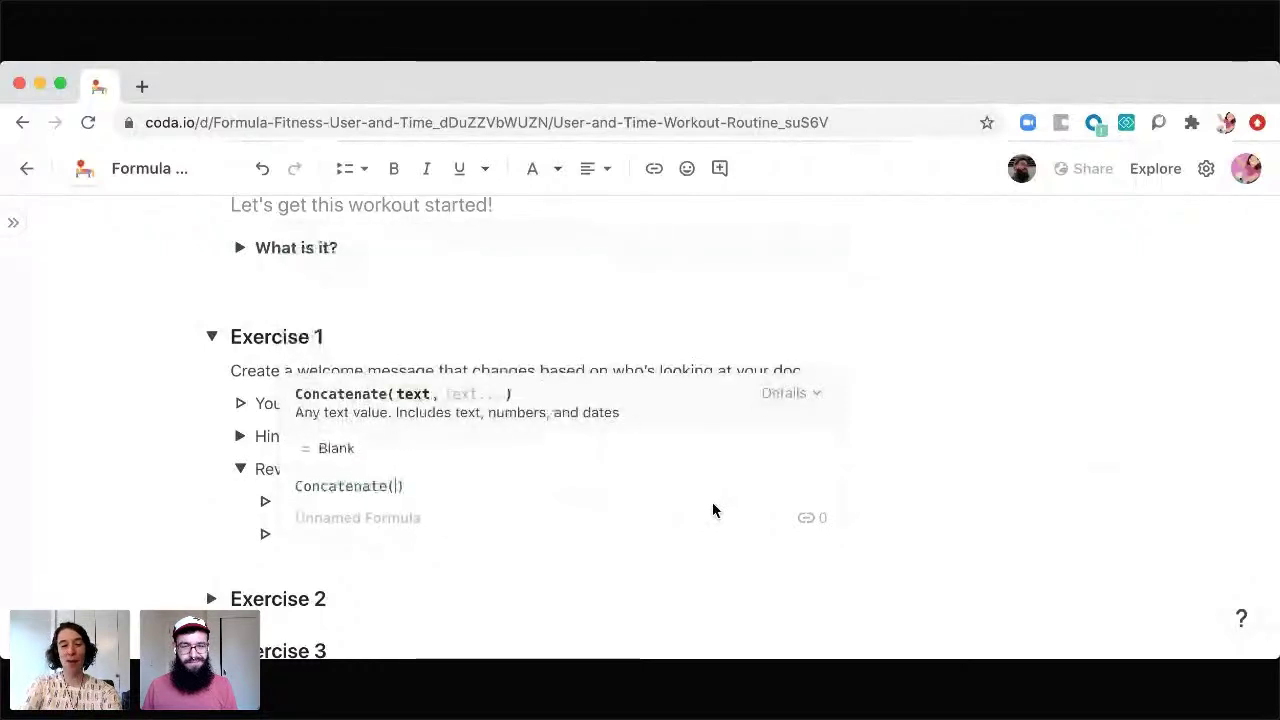
text("Welcome to t)
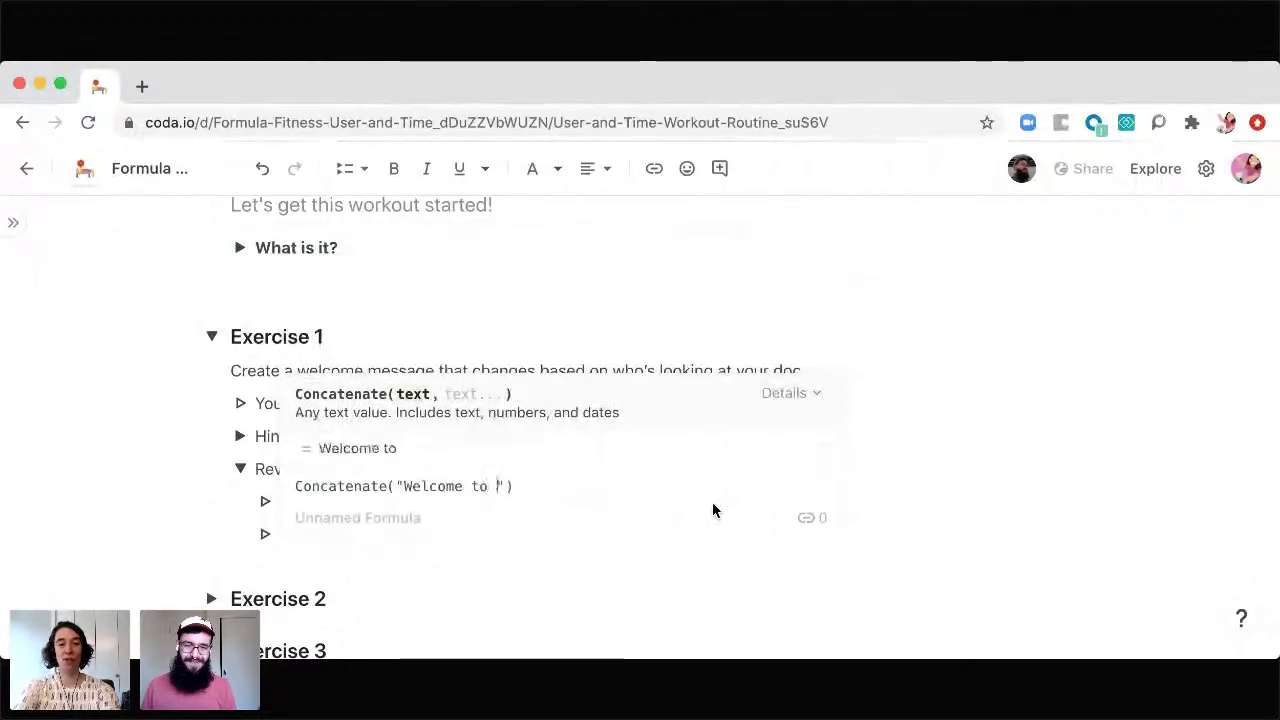
text(he doc )
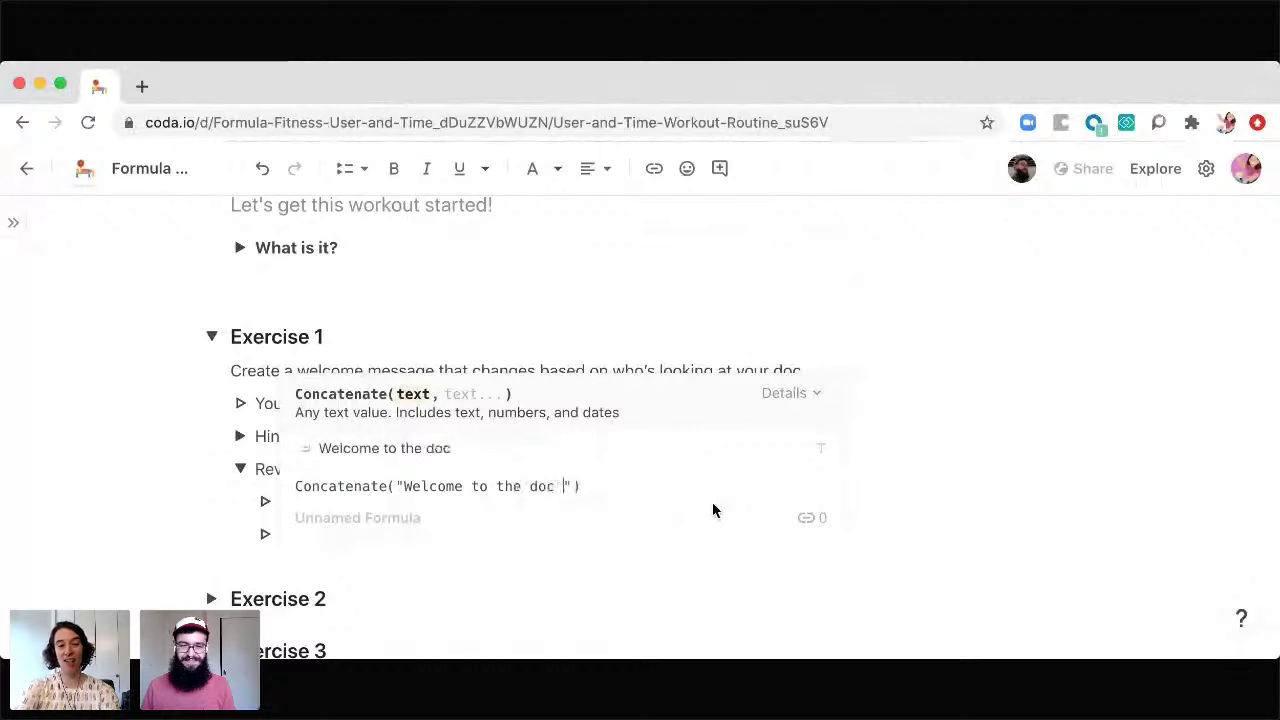
text(", )
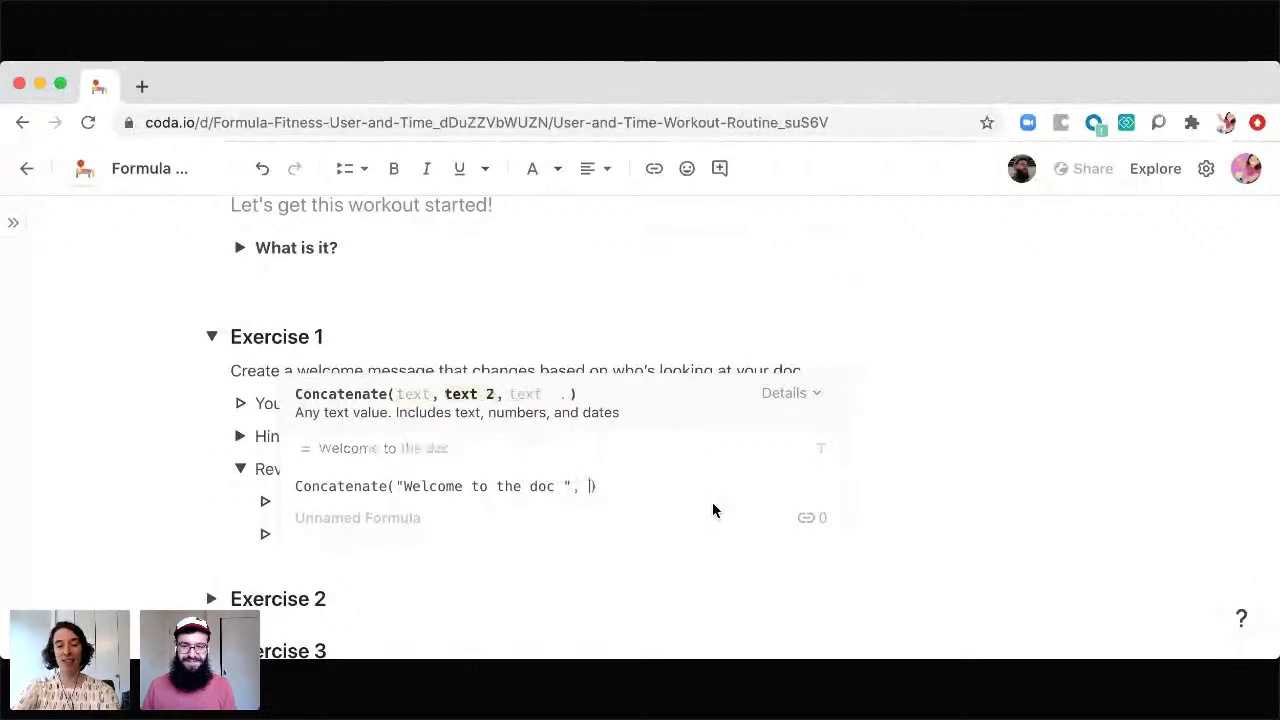
text(Us)
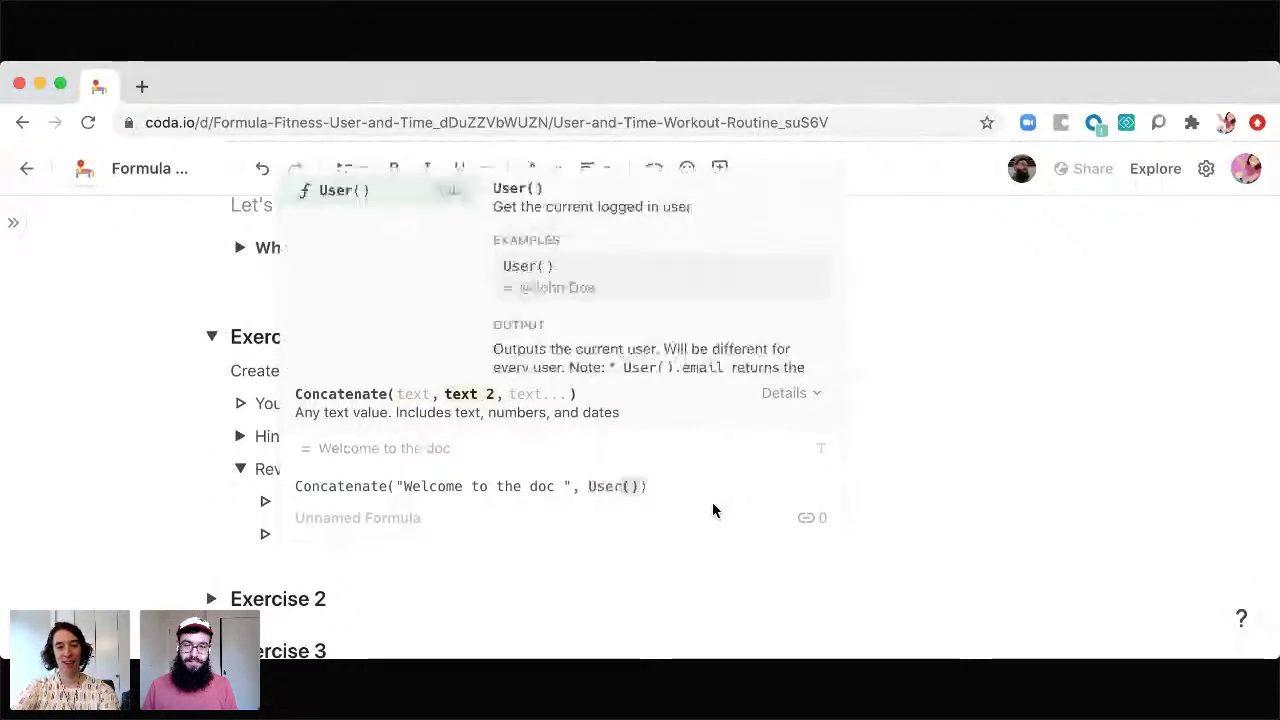
key(Tab)
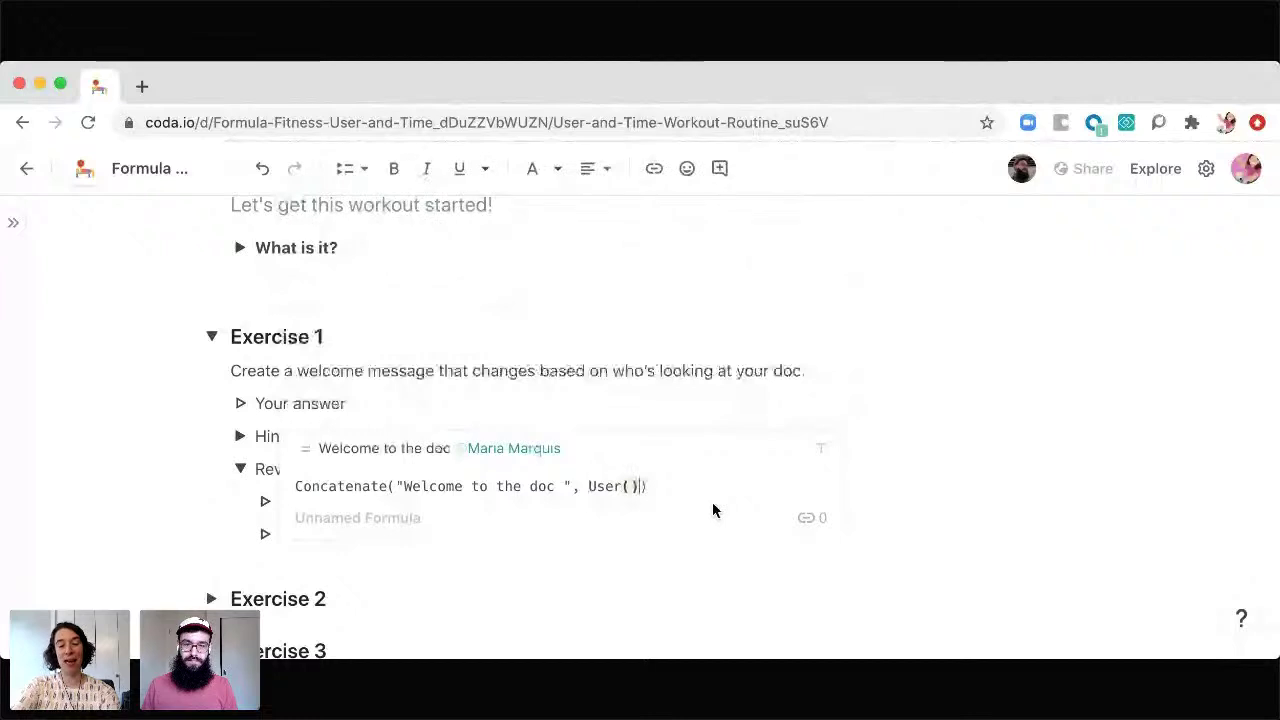
text(, ")
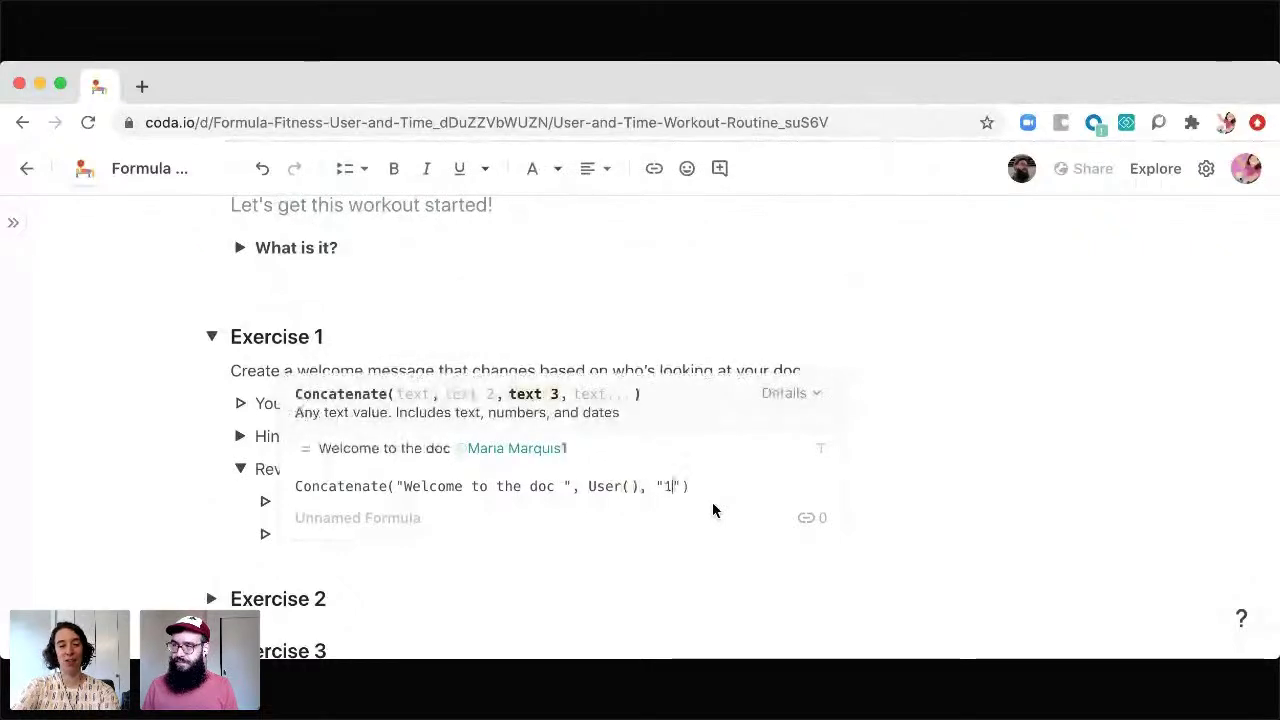
text(!)
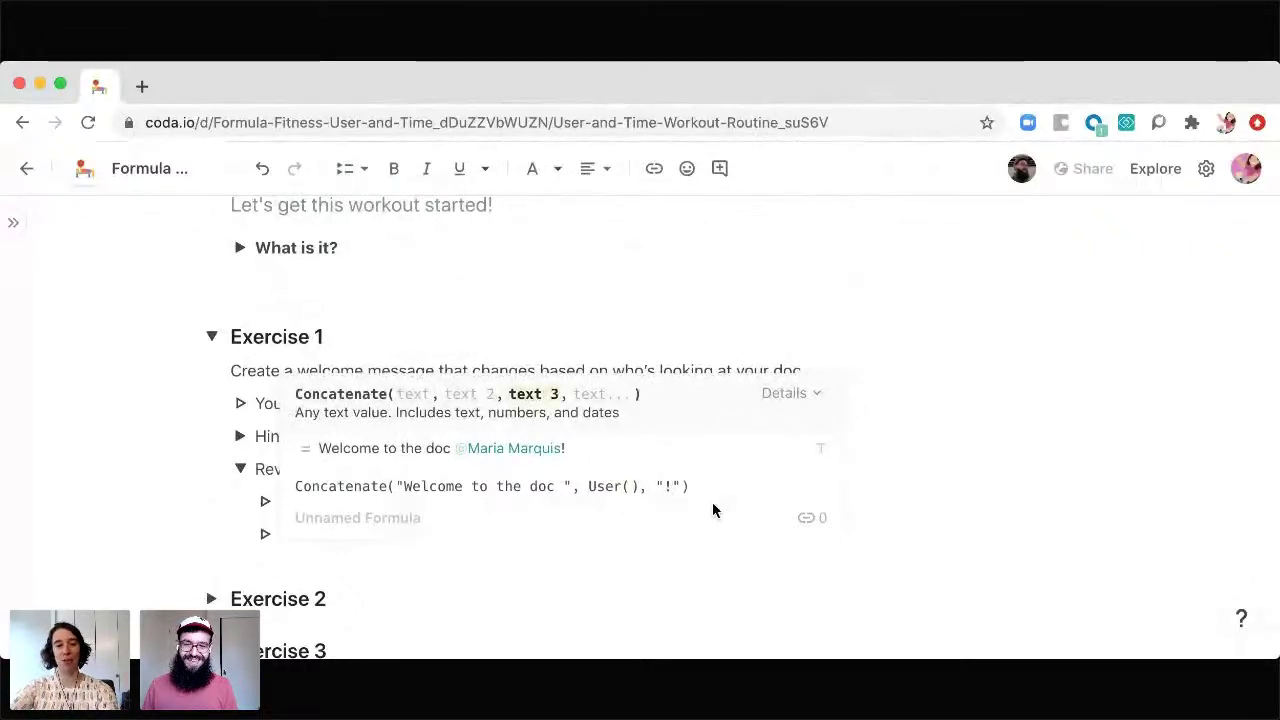
key(Return)
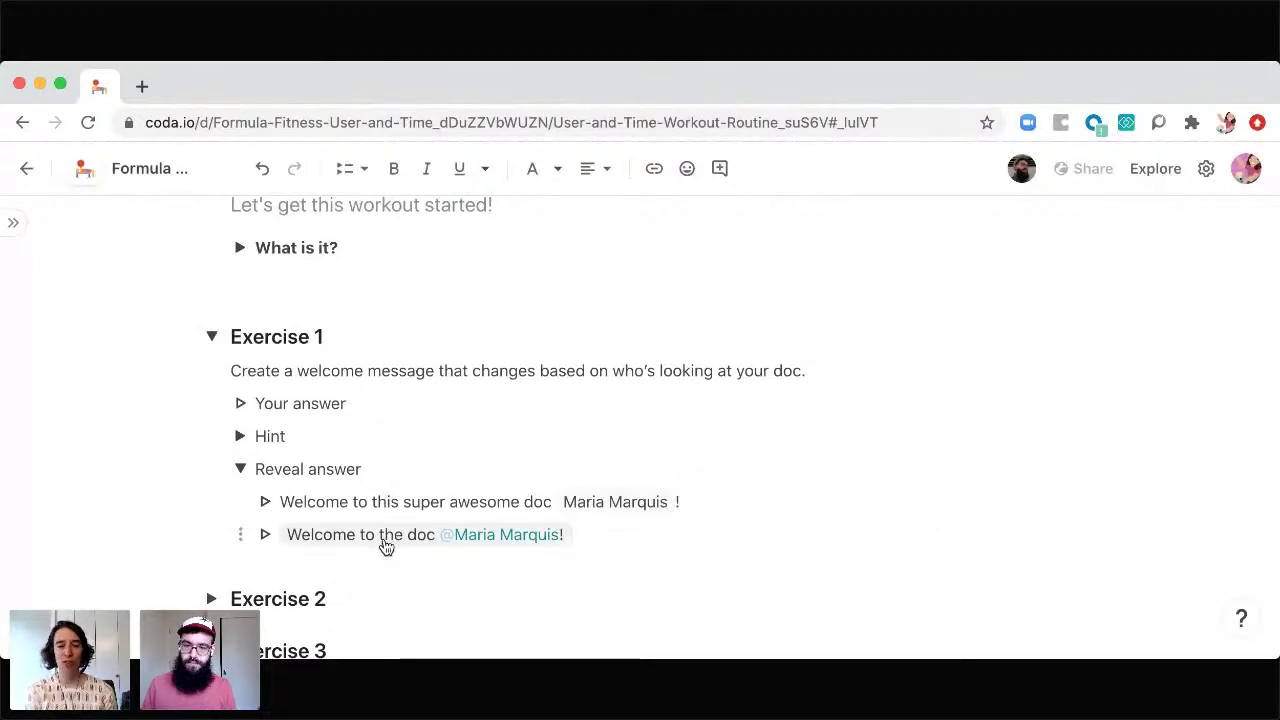
Step: Change the second welcome formula to use User().name so it shows the plain name
click(526, 546)
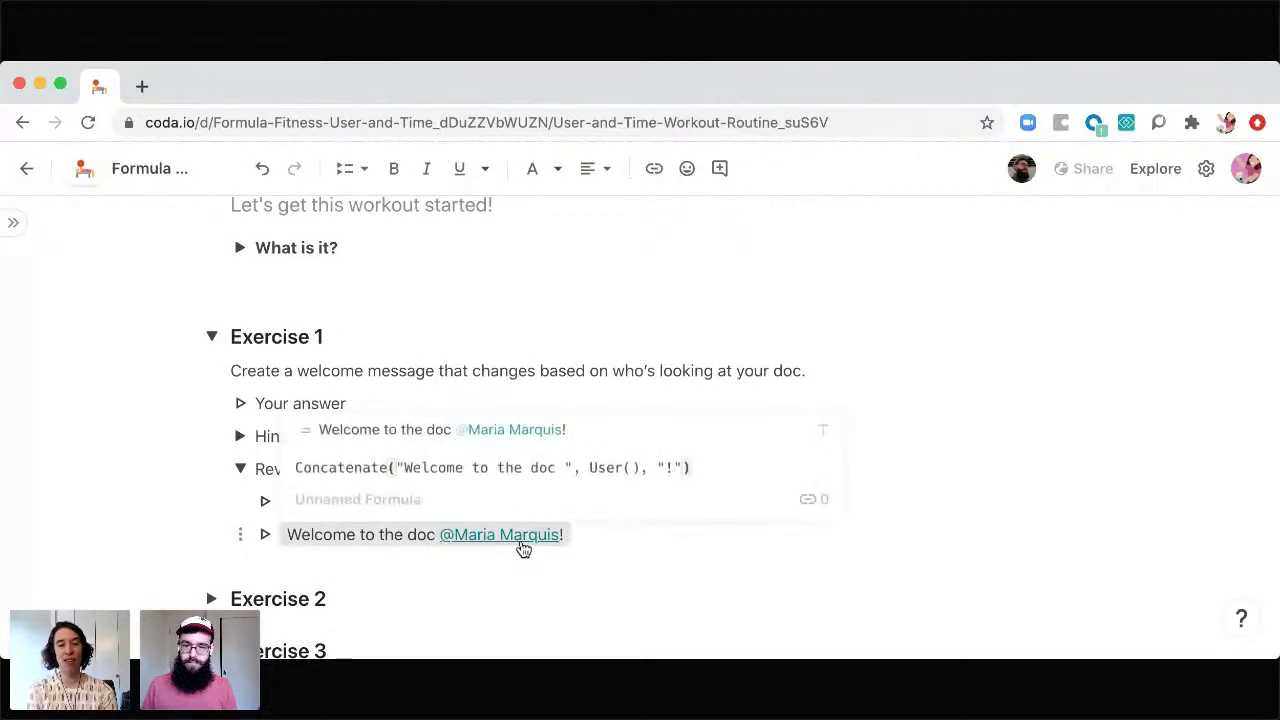
click(636, 471)
text(.name)
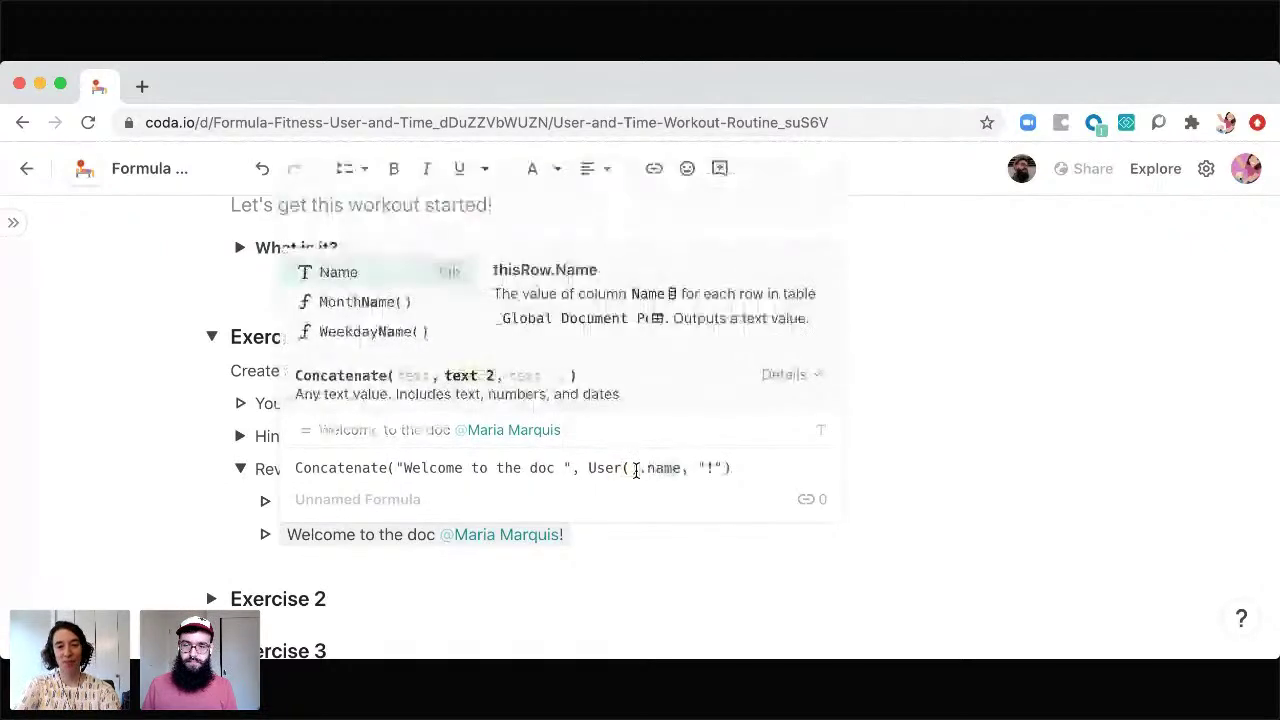
key(Return)
key(Return)
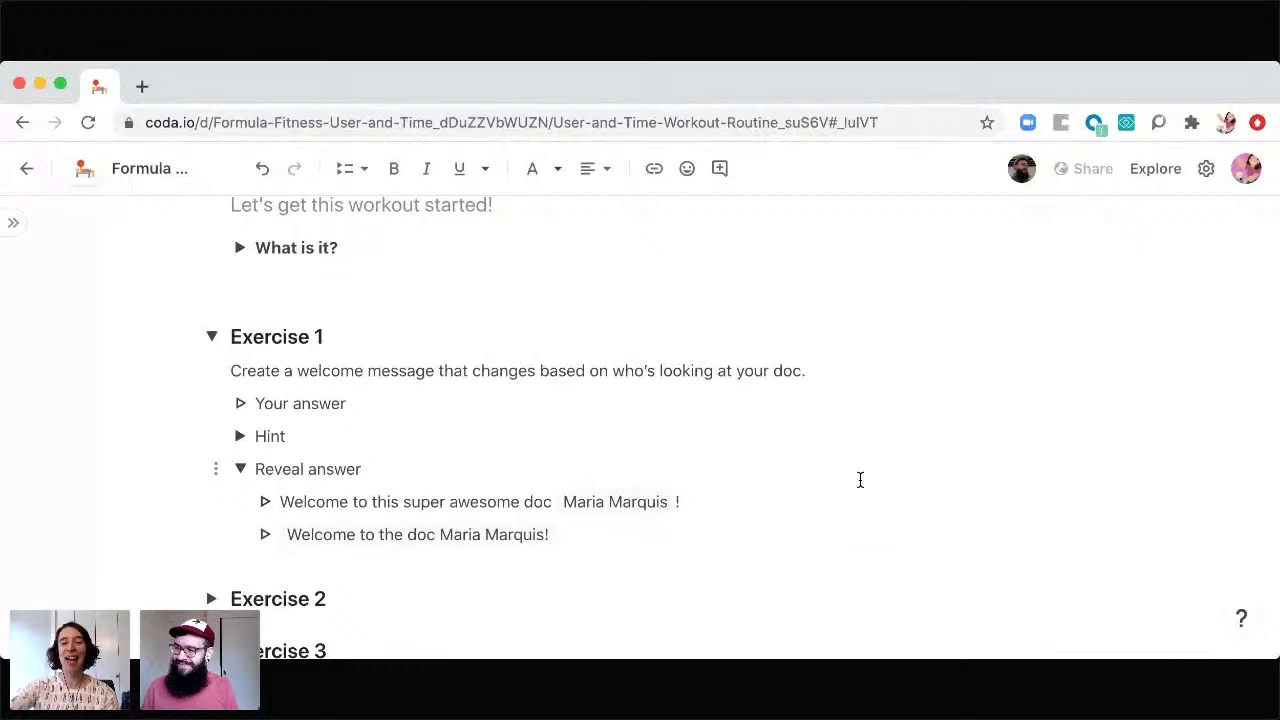
Step: Collapse Exercise 1 and expand Exercise 2, which asks who created the Blog Posts table
click(213, 340)
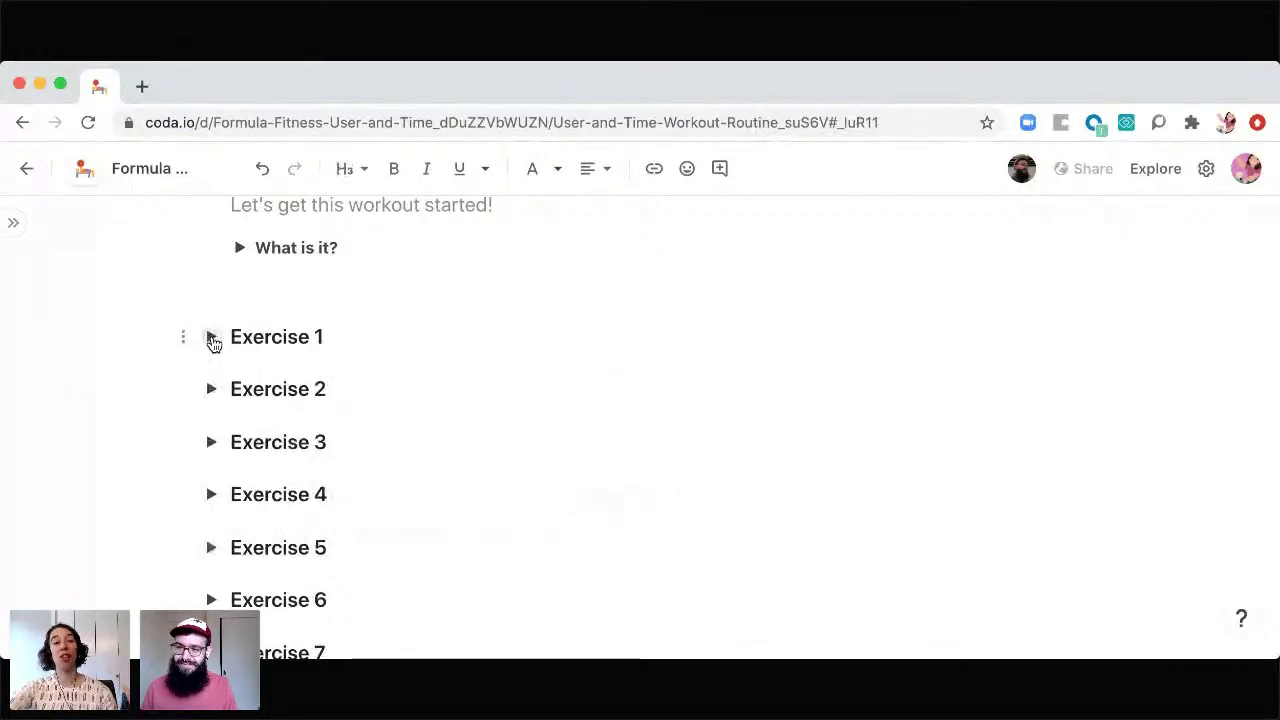
click(213, 390)
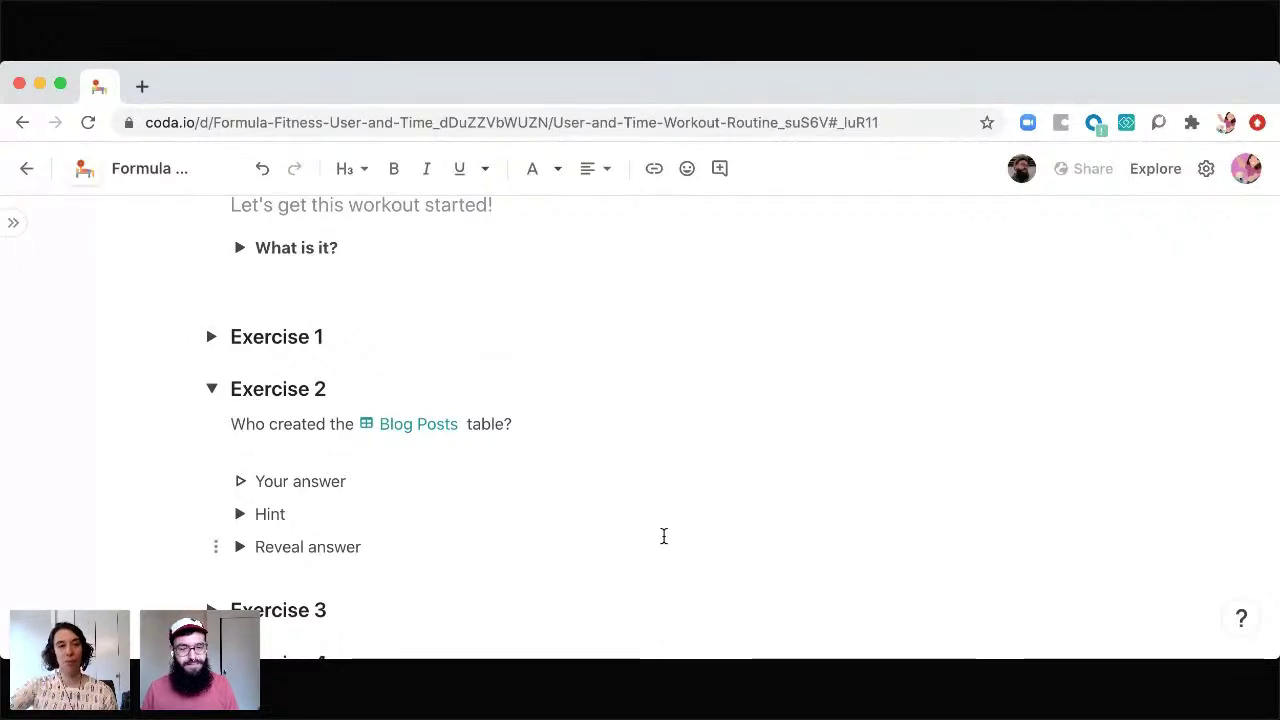
Step: Show the page list, view the Blog Posts table on the Data page, then return to the workout page
mouse_move(397, 428)
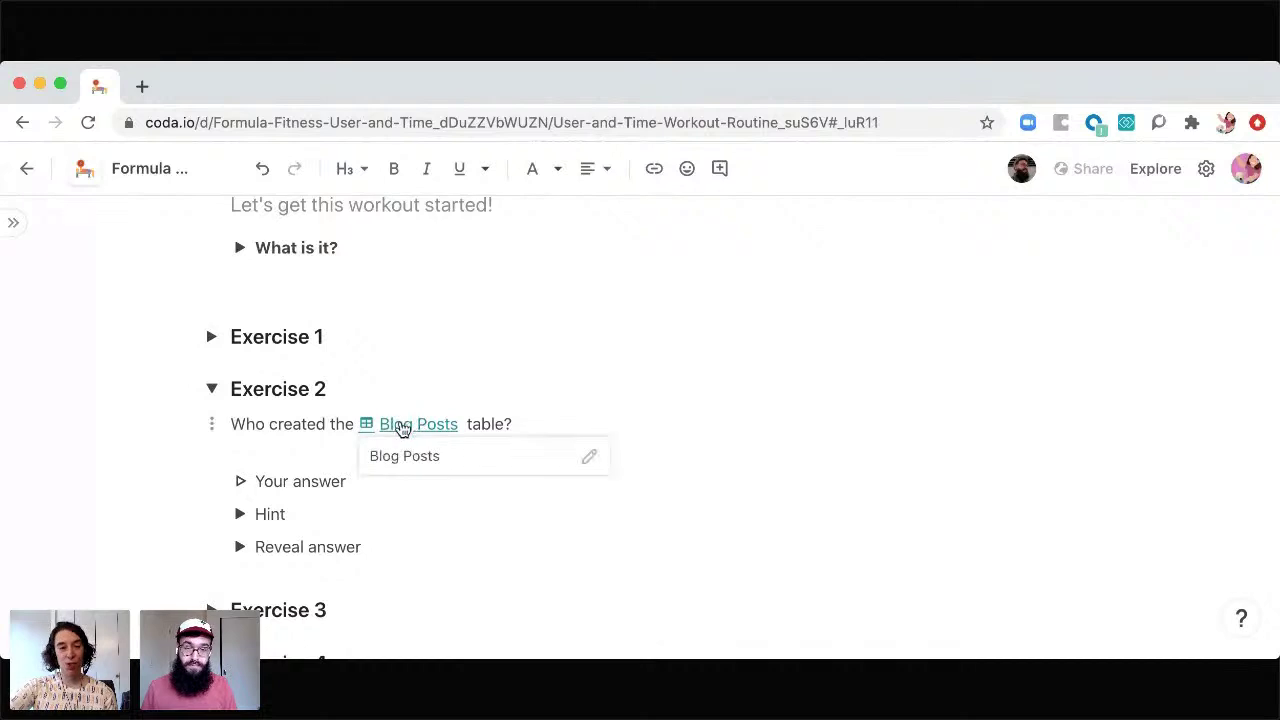
click(14, 230)
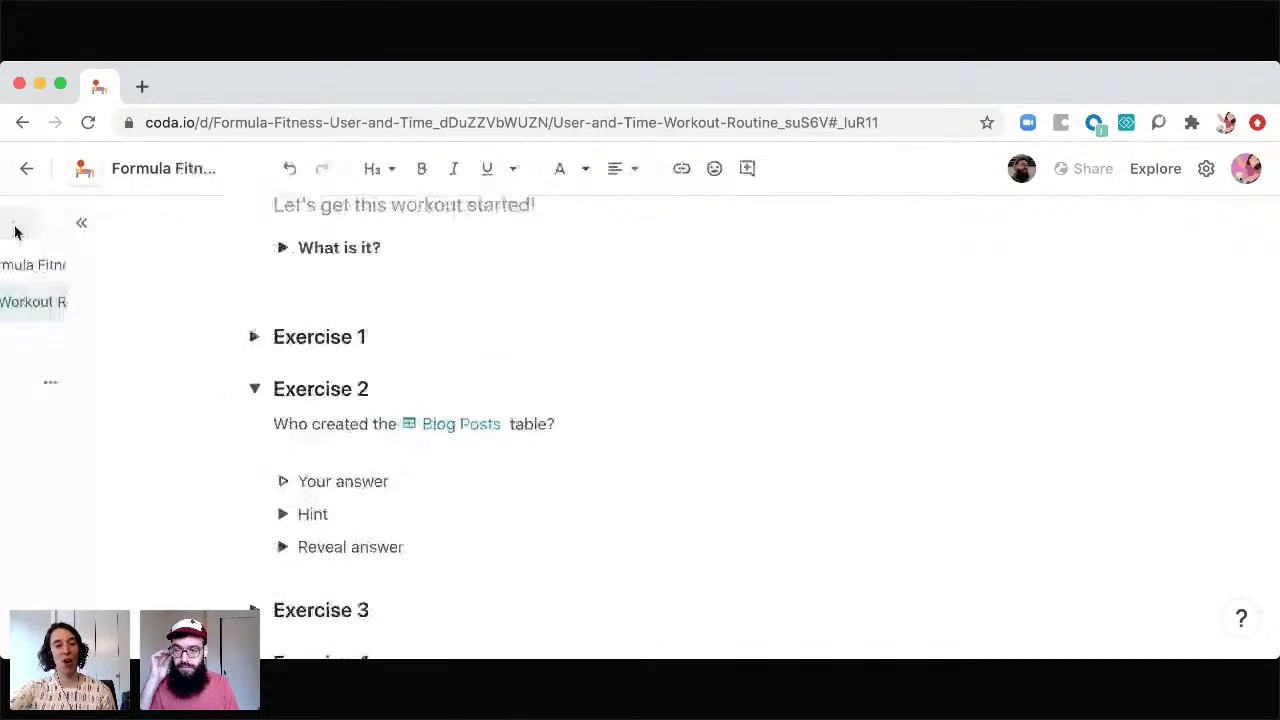
click(110, 340)
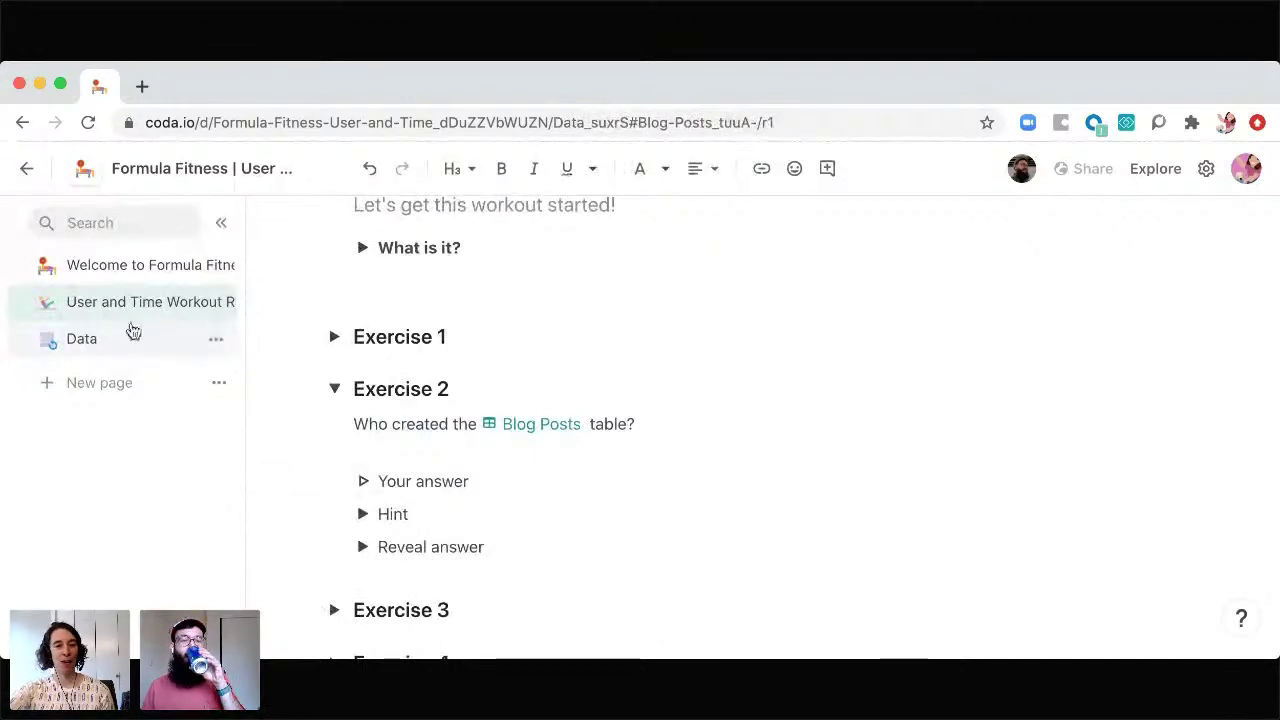
click(133, 331)
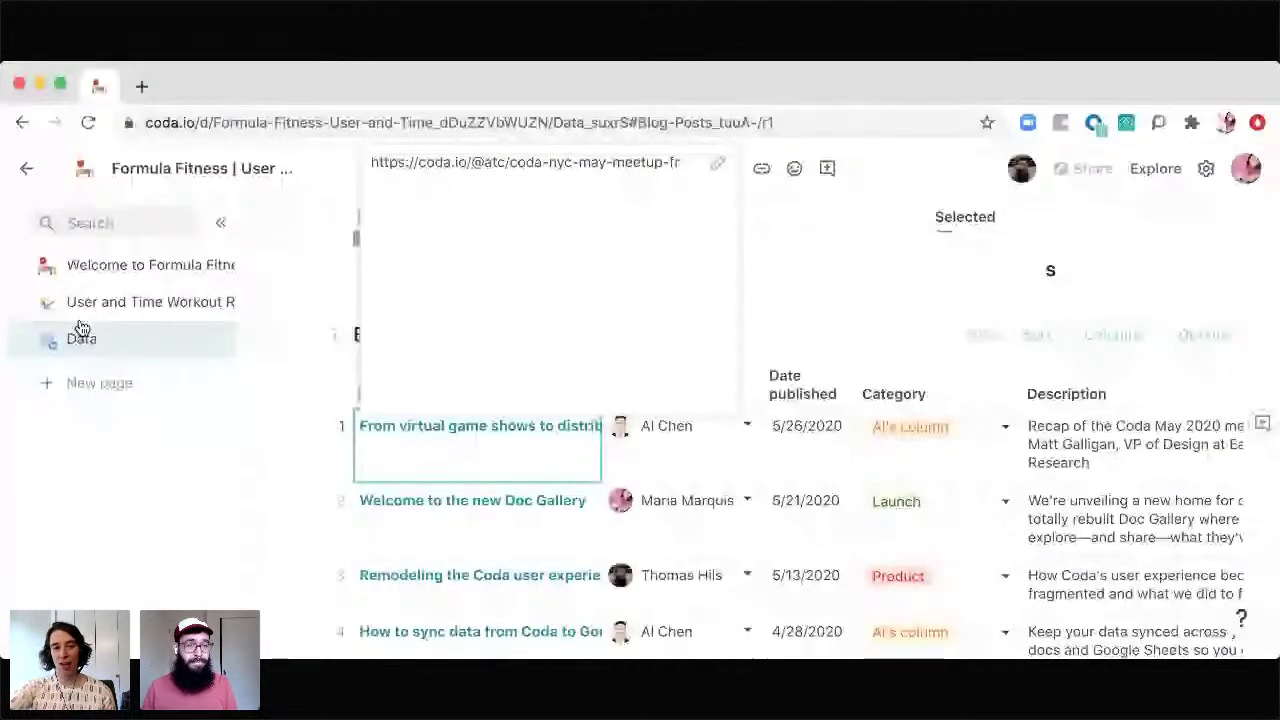
key(super+bracketleft)
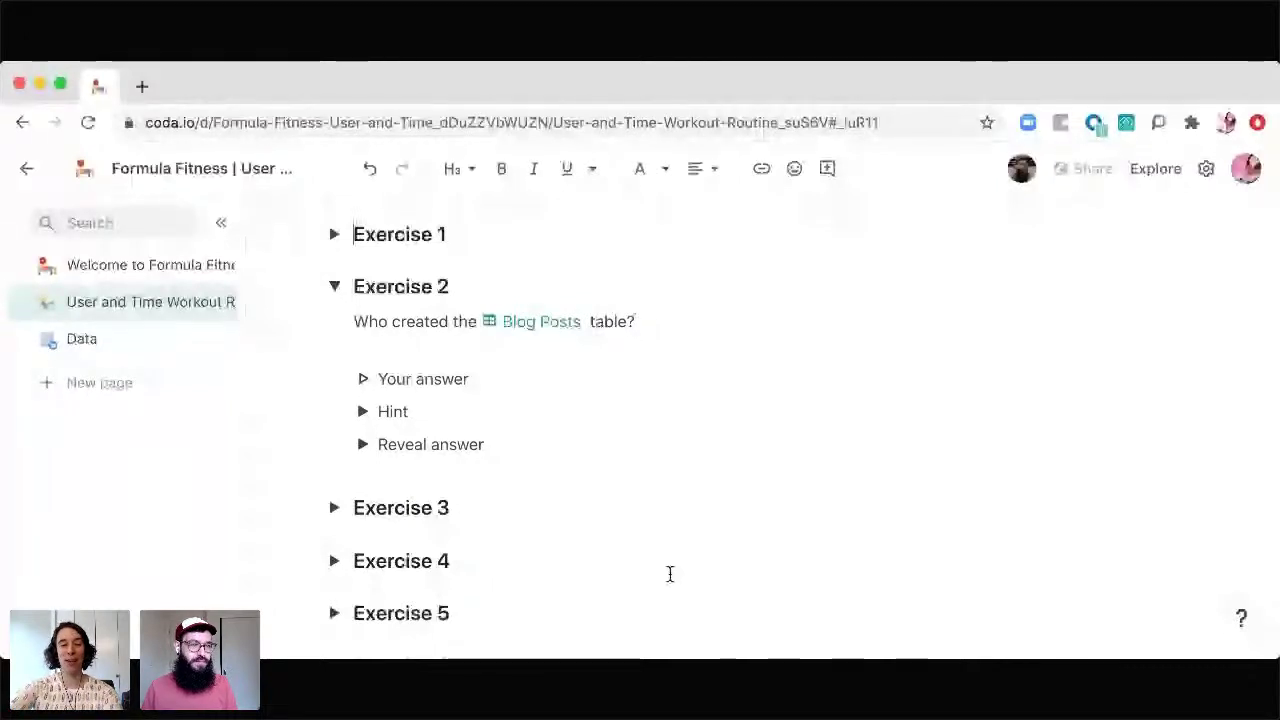
Step: Reveal Exercise 2's answer, hide the page list, and open its Blog Posts.CreatedBy().Name formula
click(359, 447)
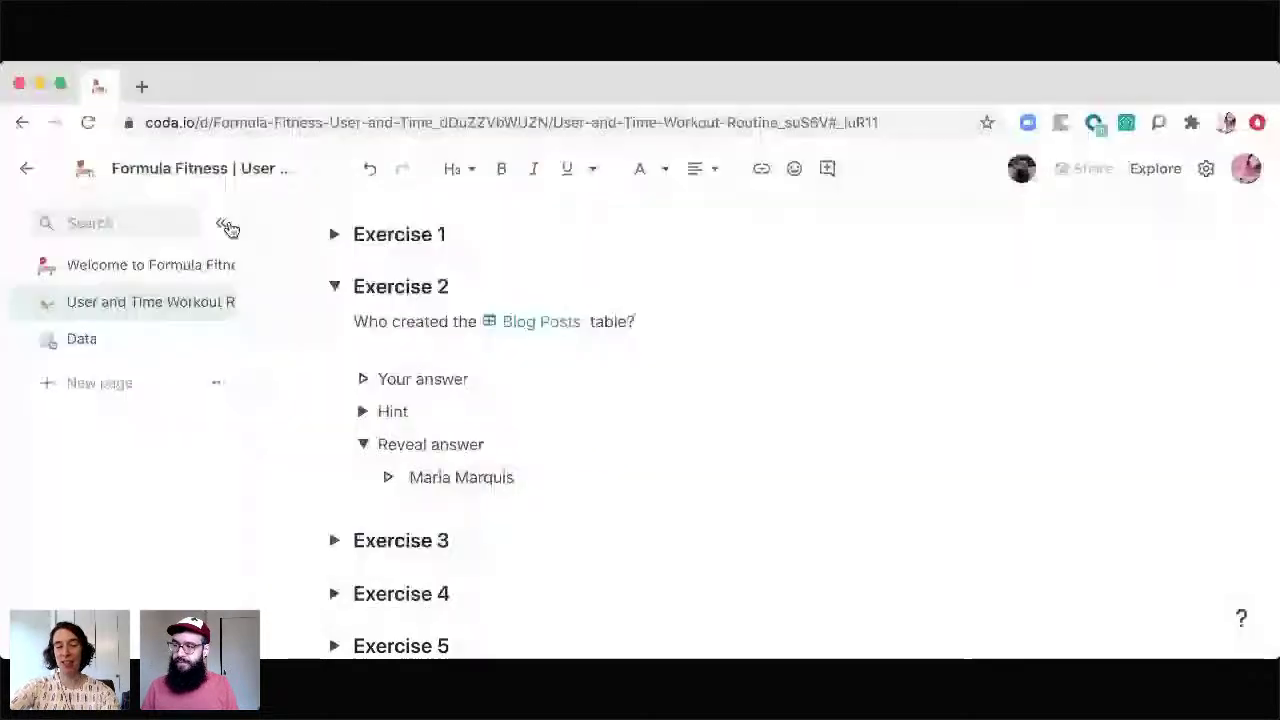
click(225, 226)
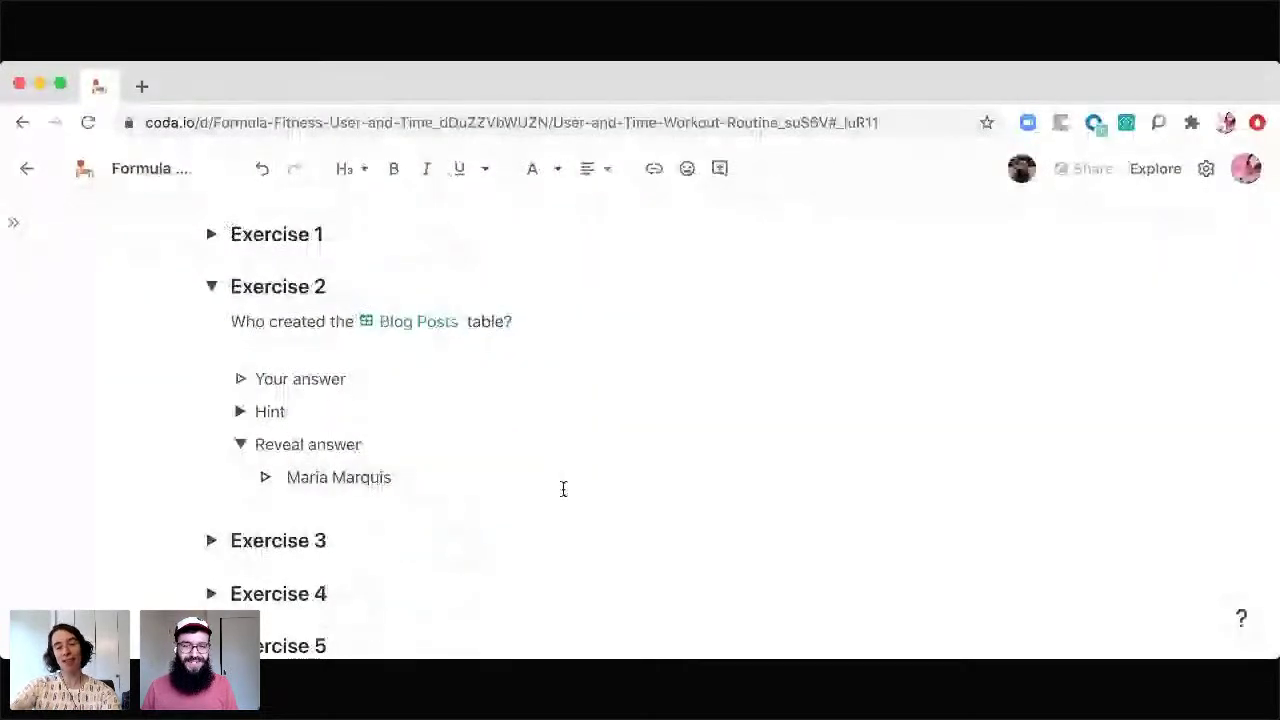
click(369, 478)
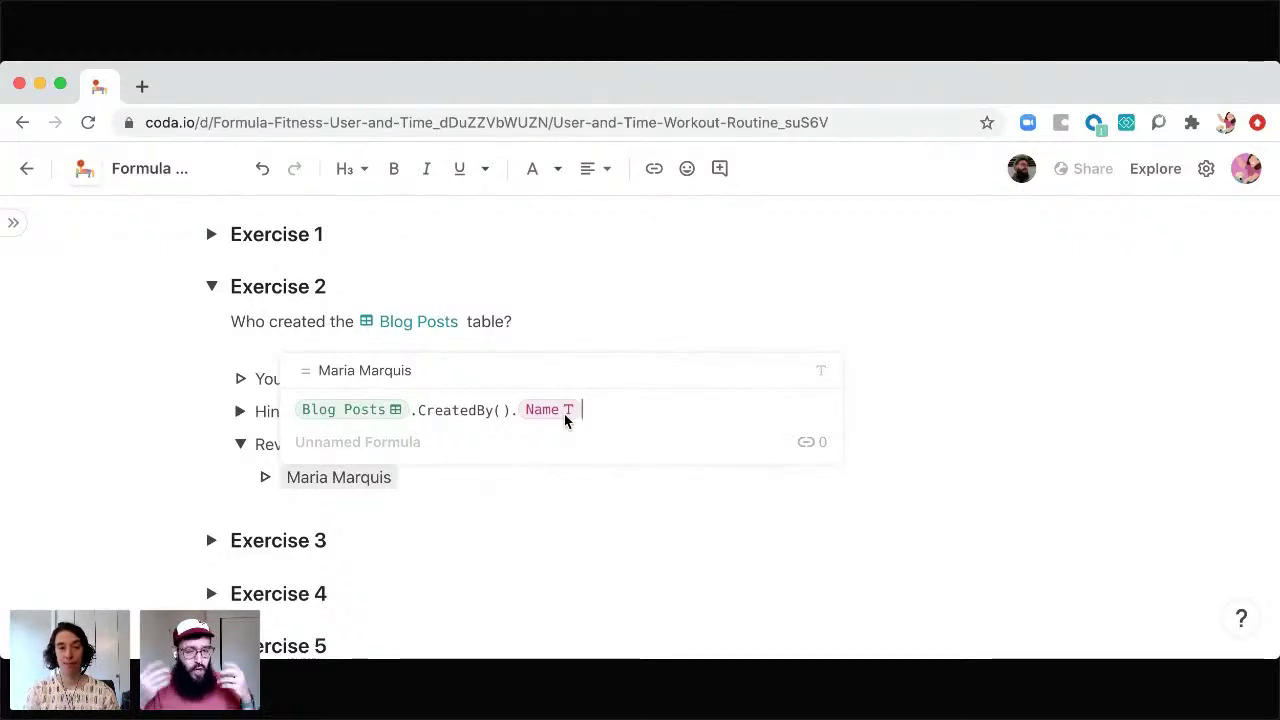
Step: Close, reopen, and close again the Blog Posts.CreatedBy().Name formula on Exercise 2's answer
click(533, 481)
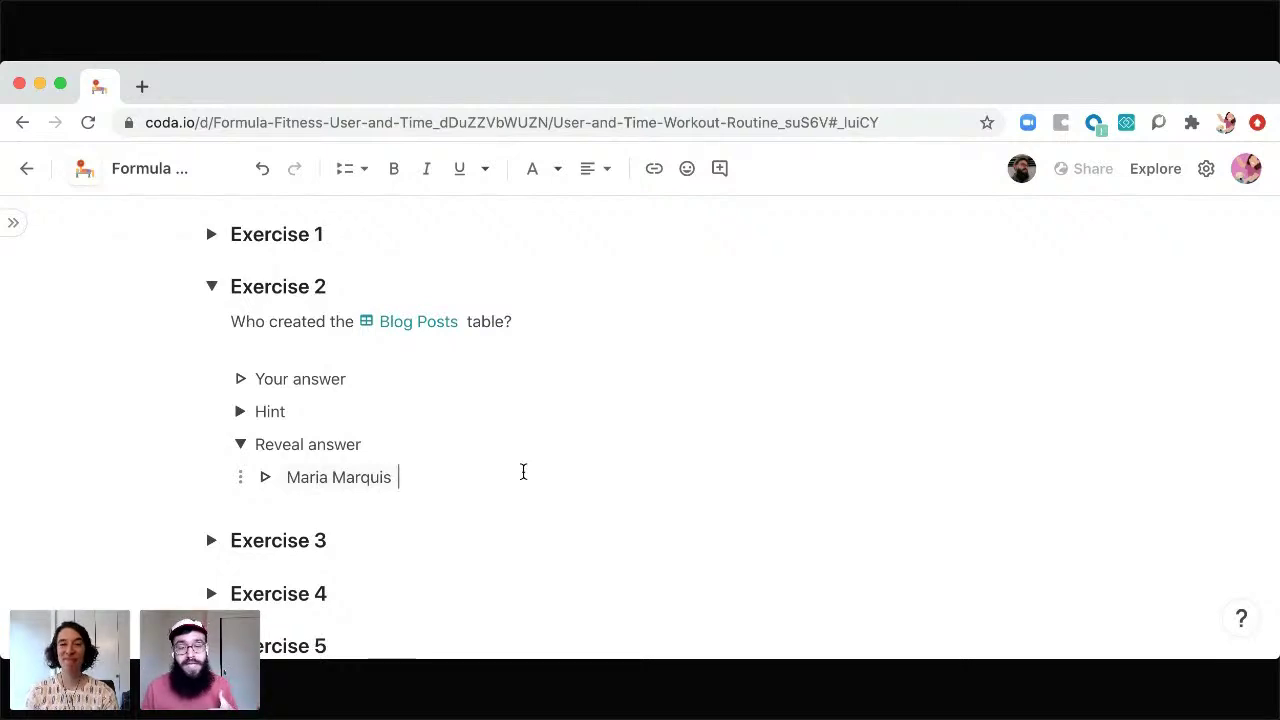
click(329, 482)
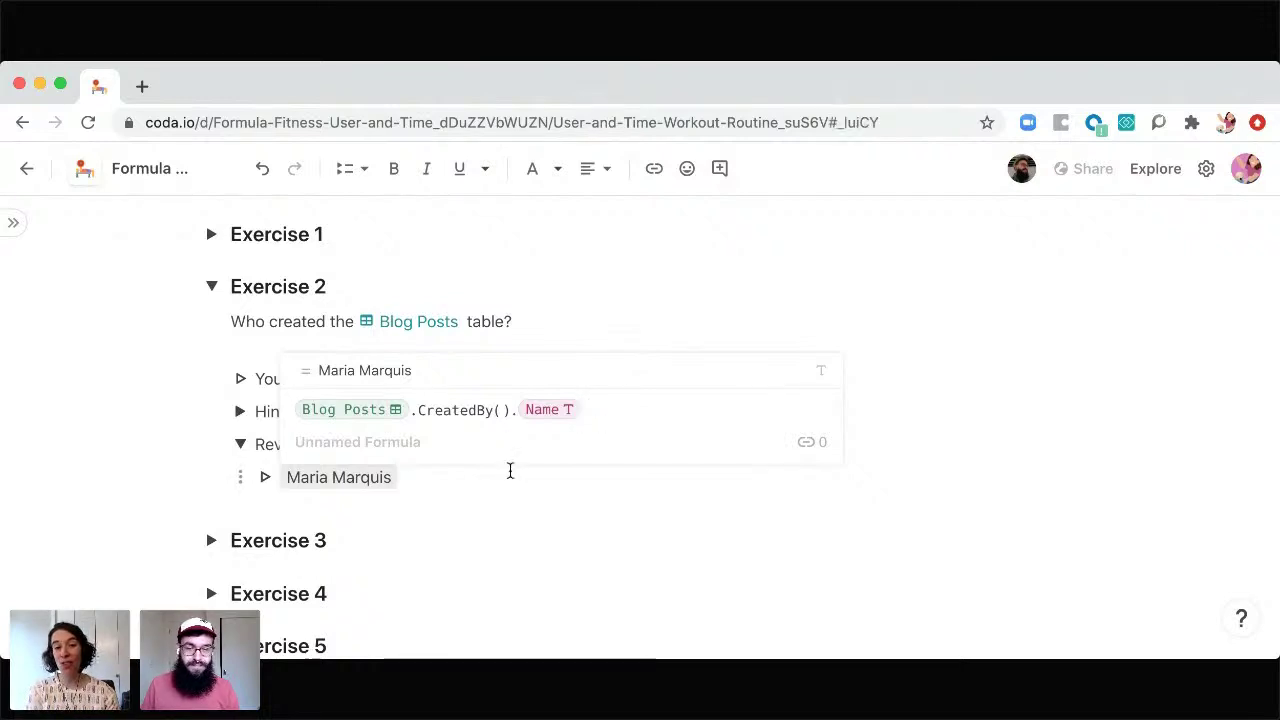
click(454, 478)
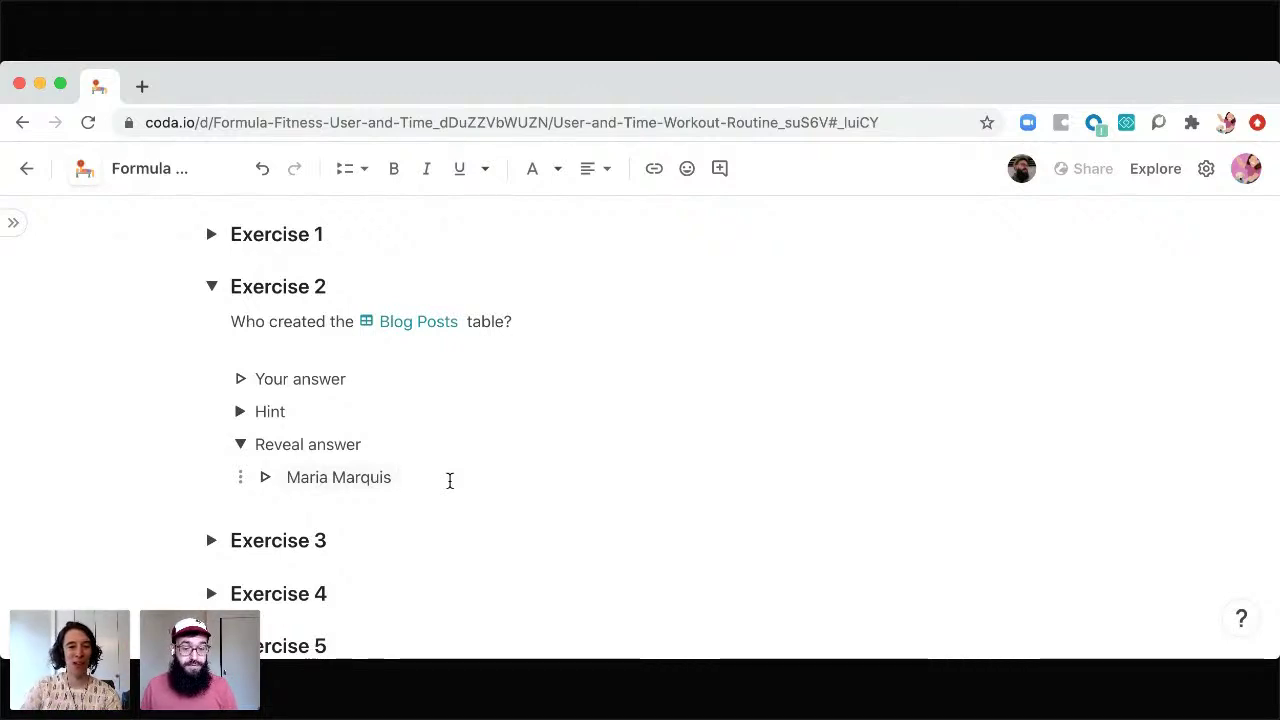
Step: Collapse Exercise 2, expand Exercise 3, and scroll to its Topics table with the empty Author column
click(213, 290)
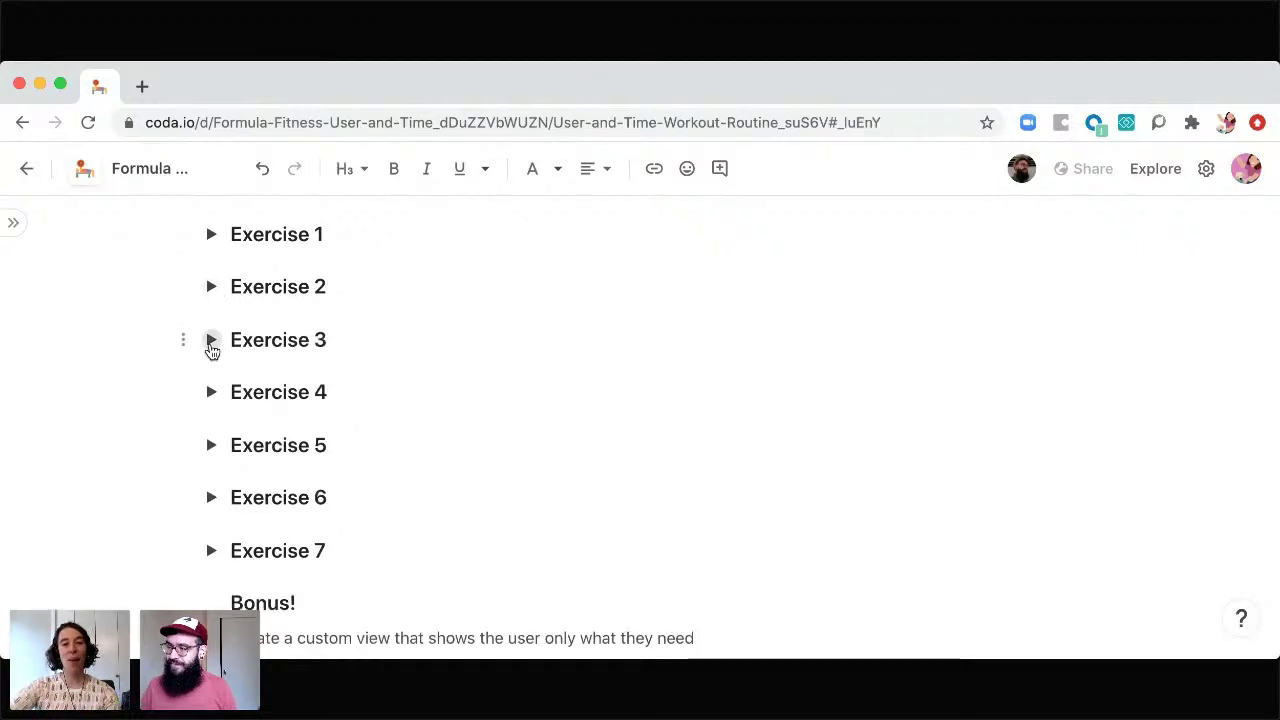
click(212, 341)
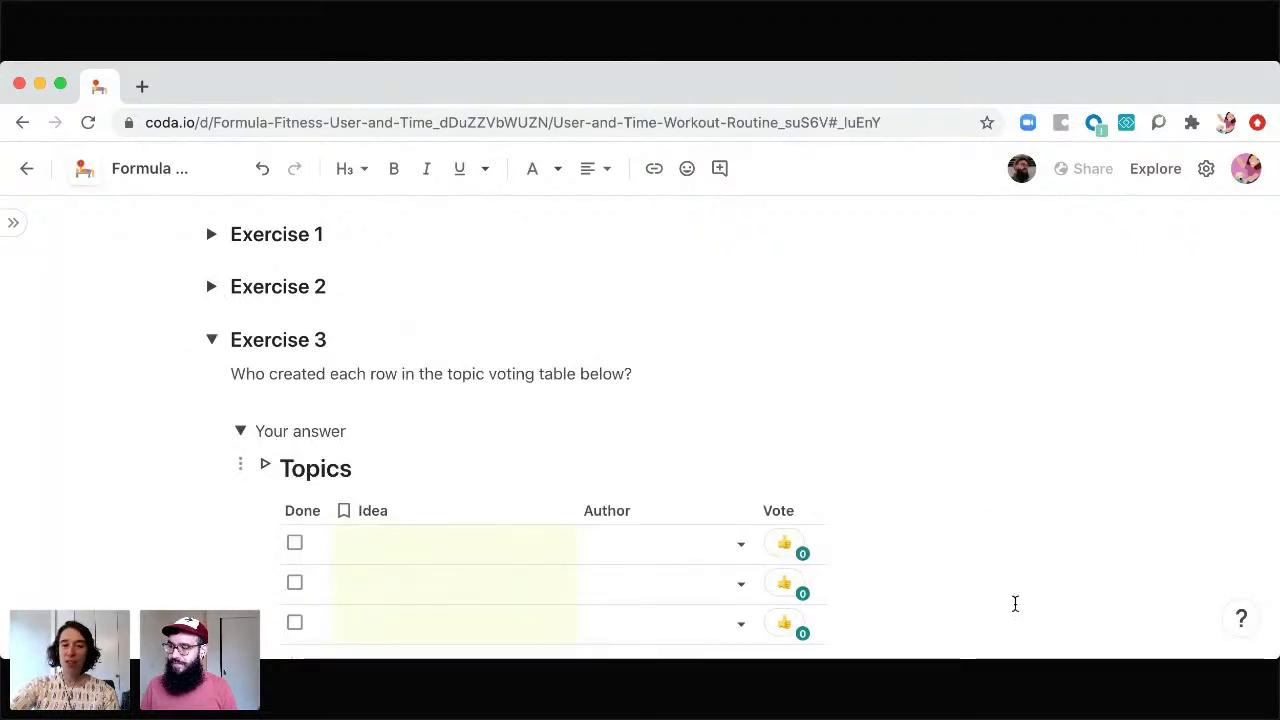
scroll(1015, 603, down, 3)
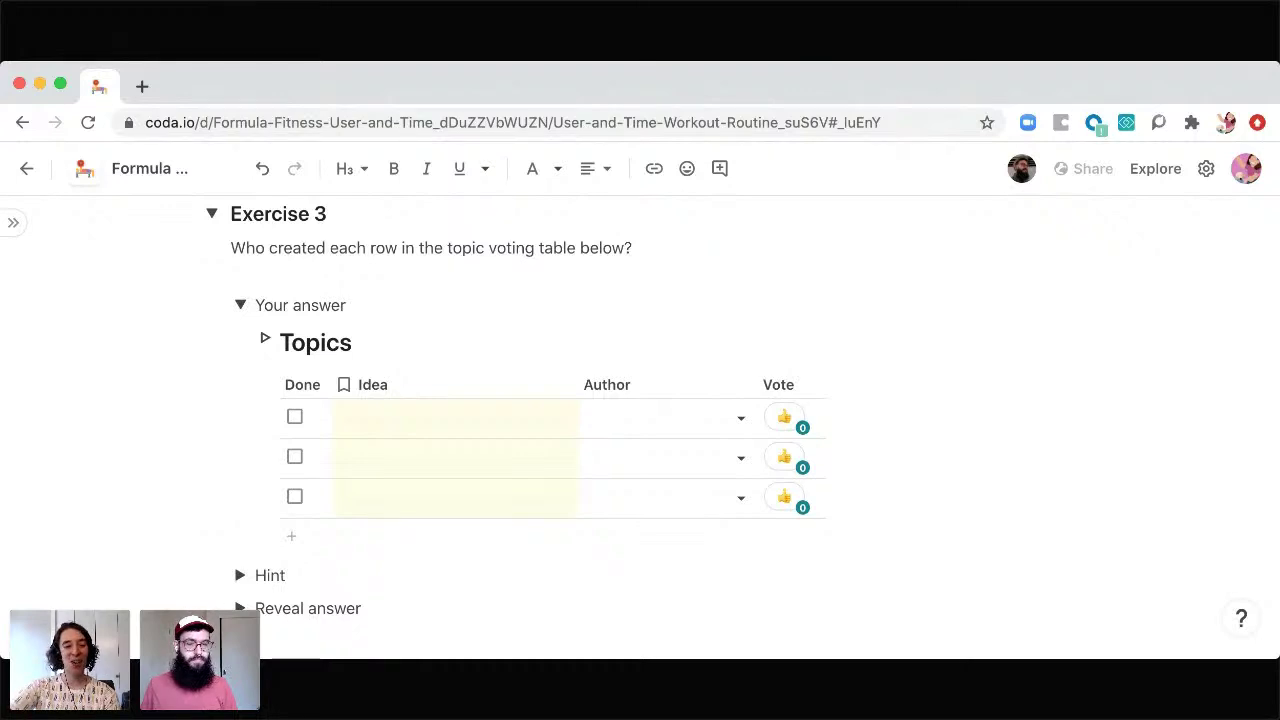
scroll(626, 593, down, 3)
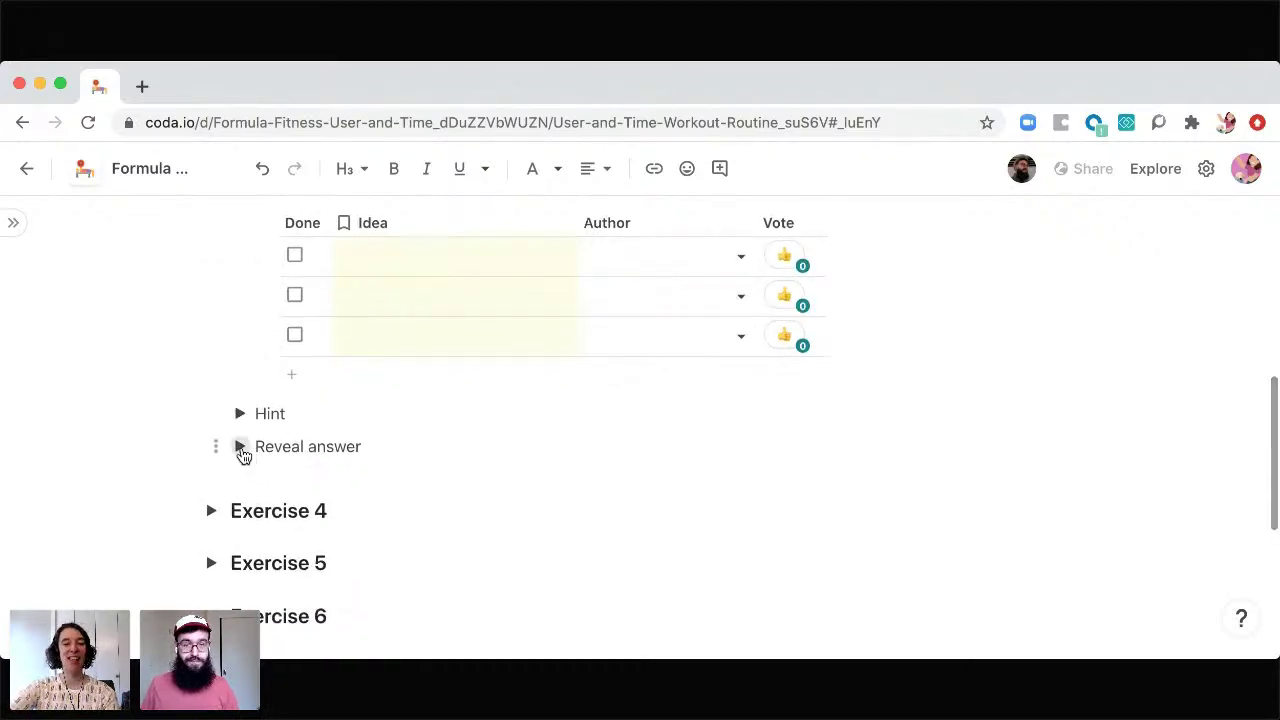
Step: Reveal Exercise 3's answer and open the Topics 2 Author column's thisRow.CreatedBy() formula
click(241, 447)
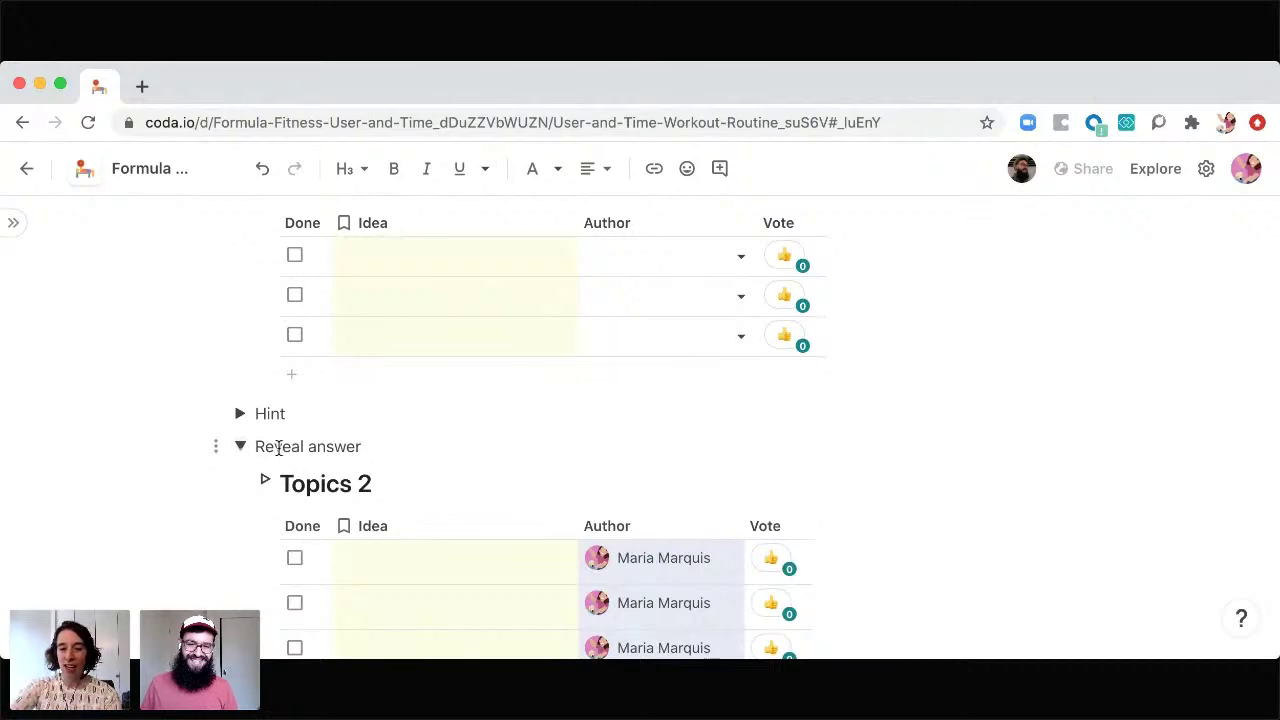
scroll(572, 447, down, 2)
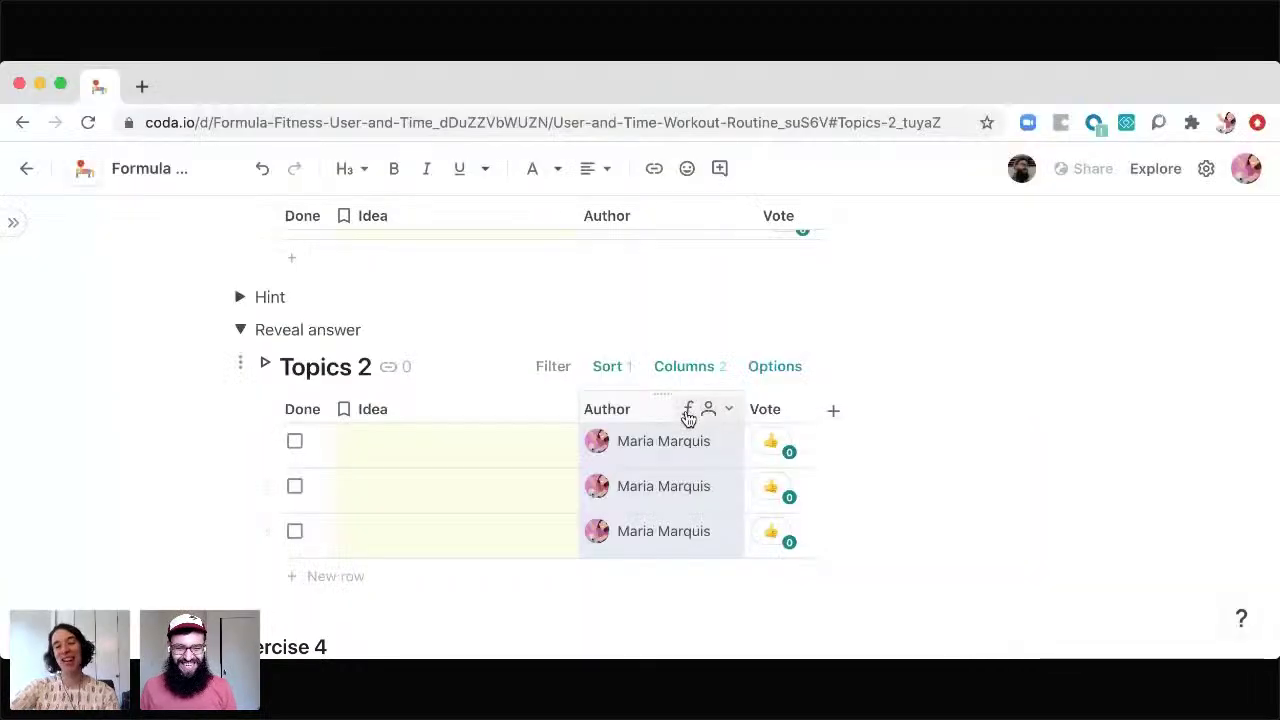
click(688, 416)
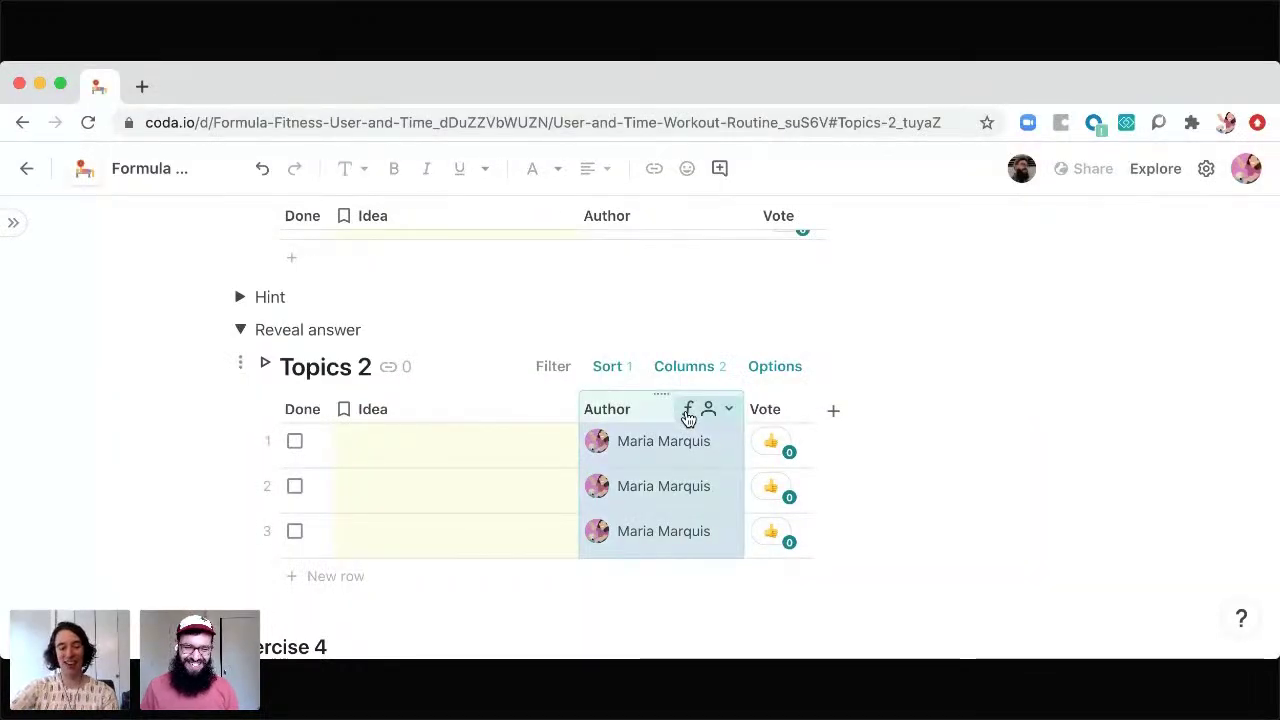
click(692, 411)
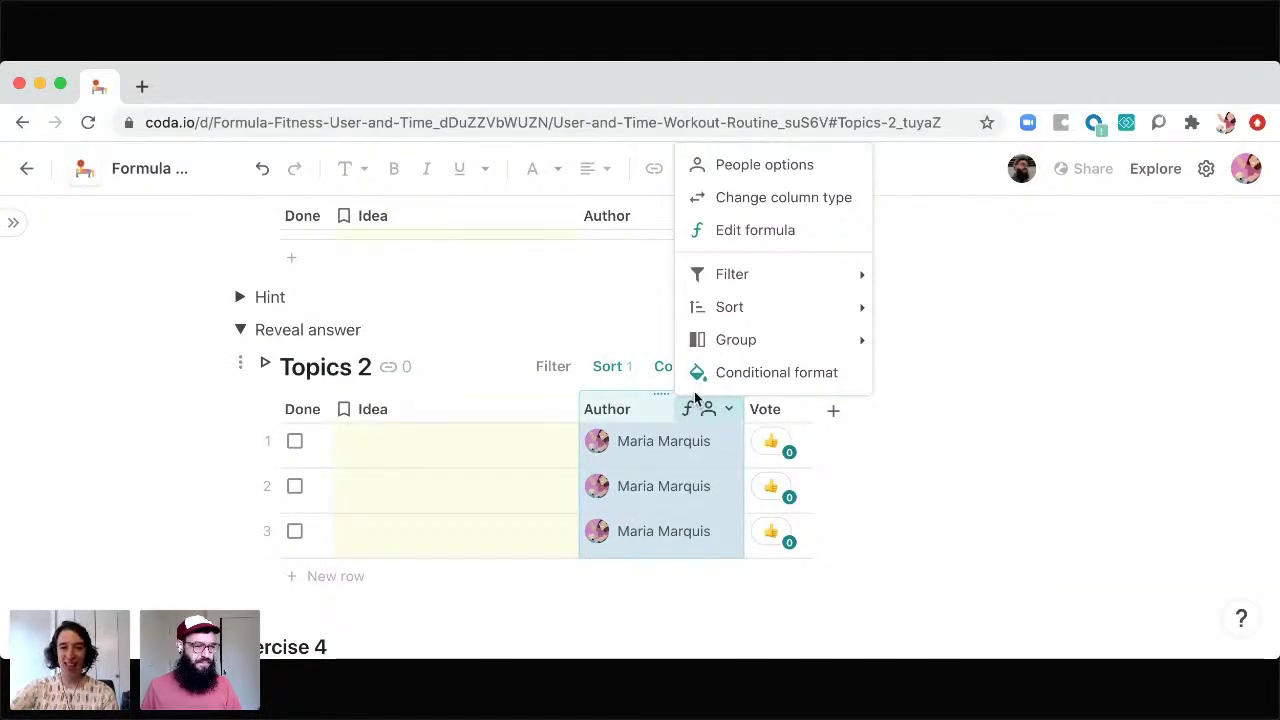
scroll(756, 207, down, 1)
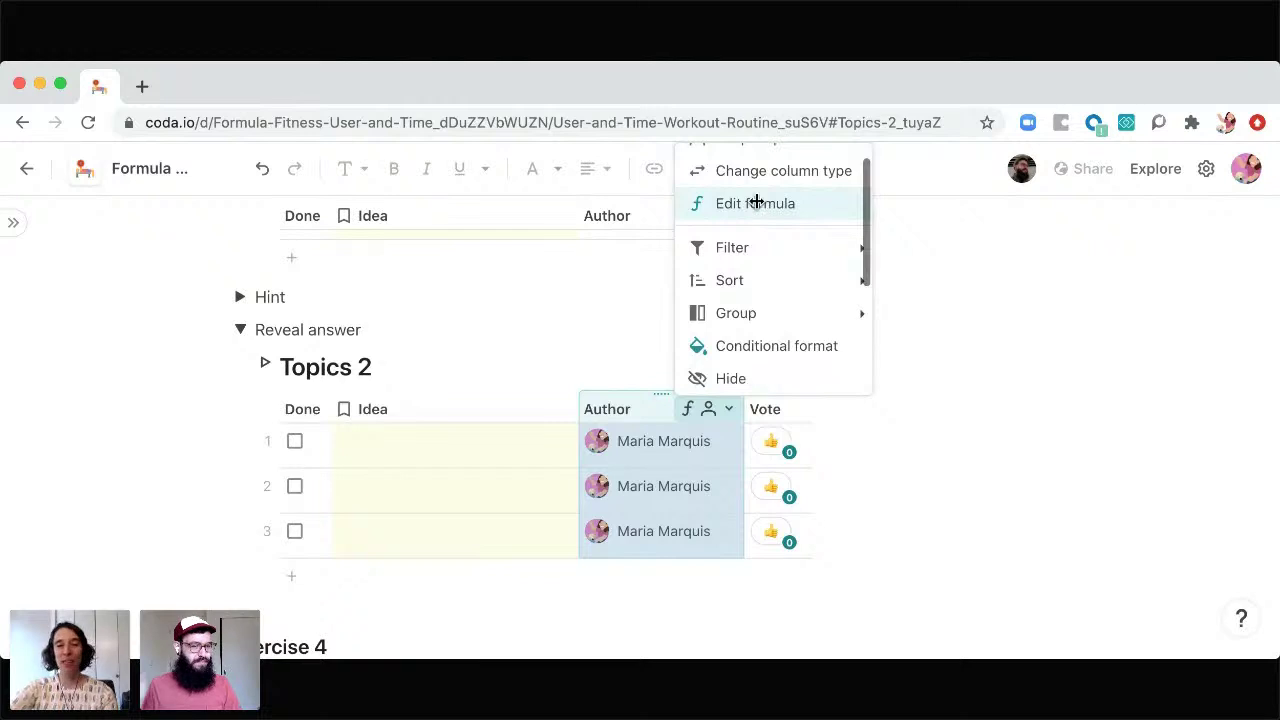
click(756, 203)
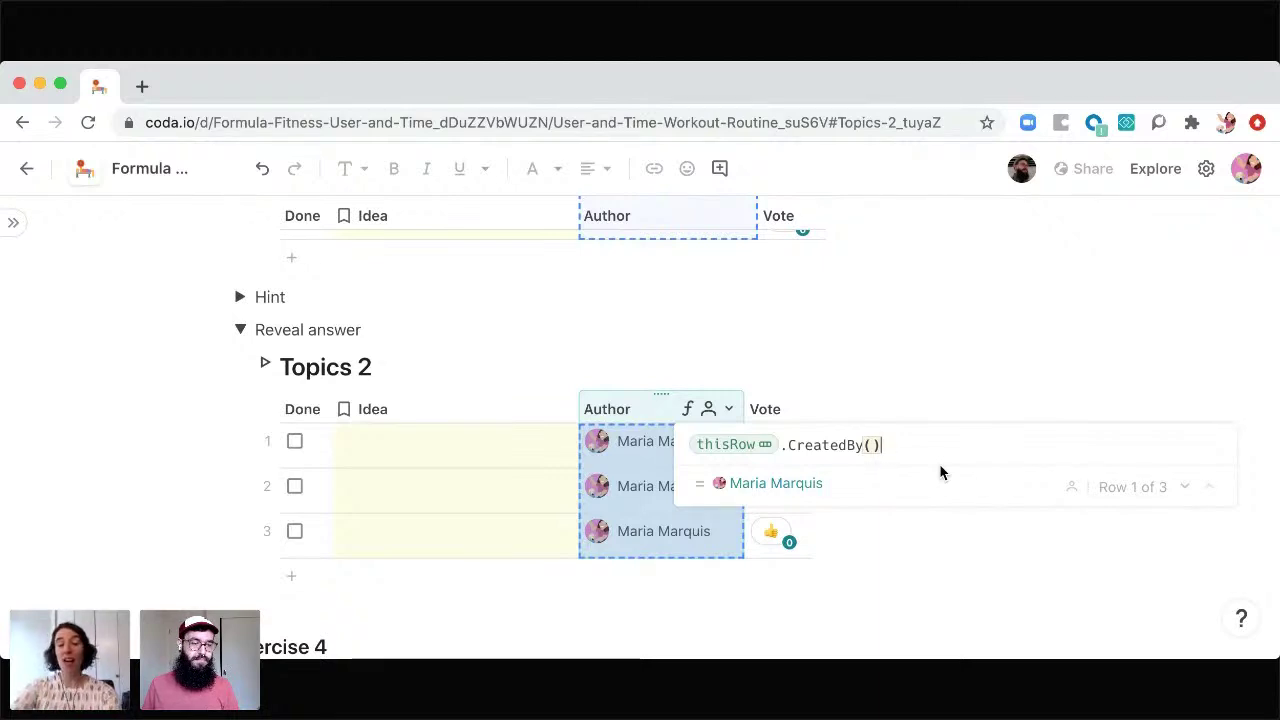
Step: Change the Author formula to thisRow.CreatedBy().Email, after briefly trying .Photo
text(.photo)
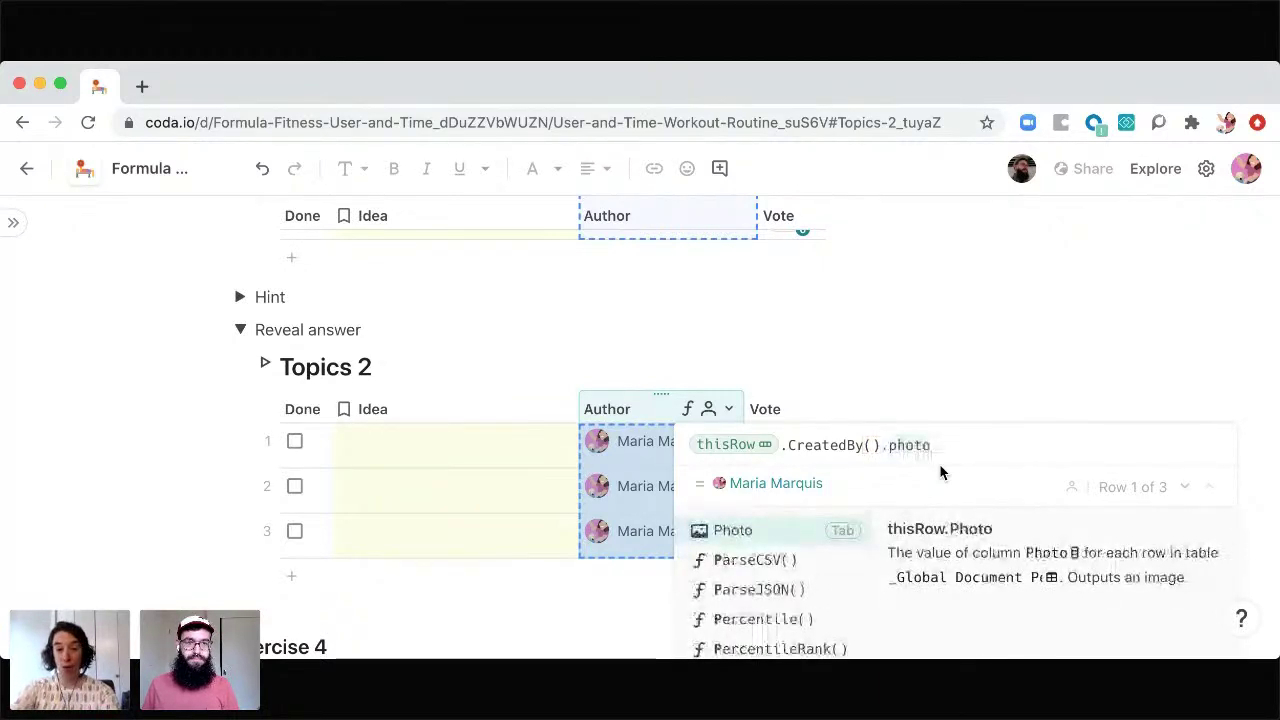
key(Tab)
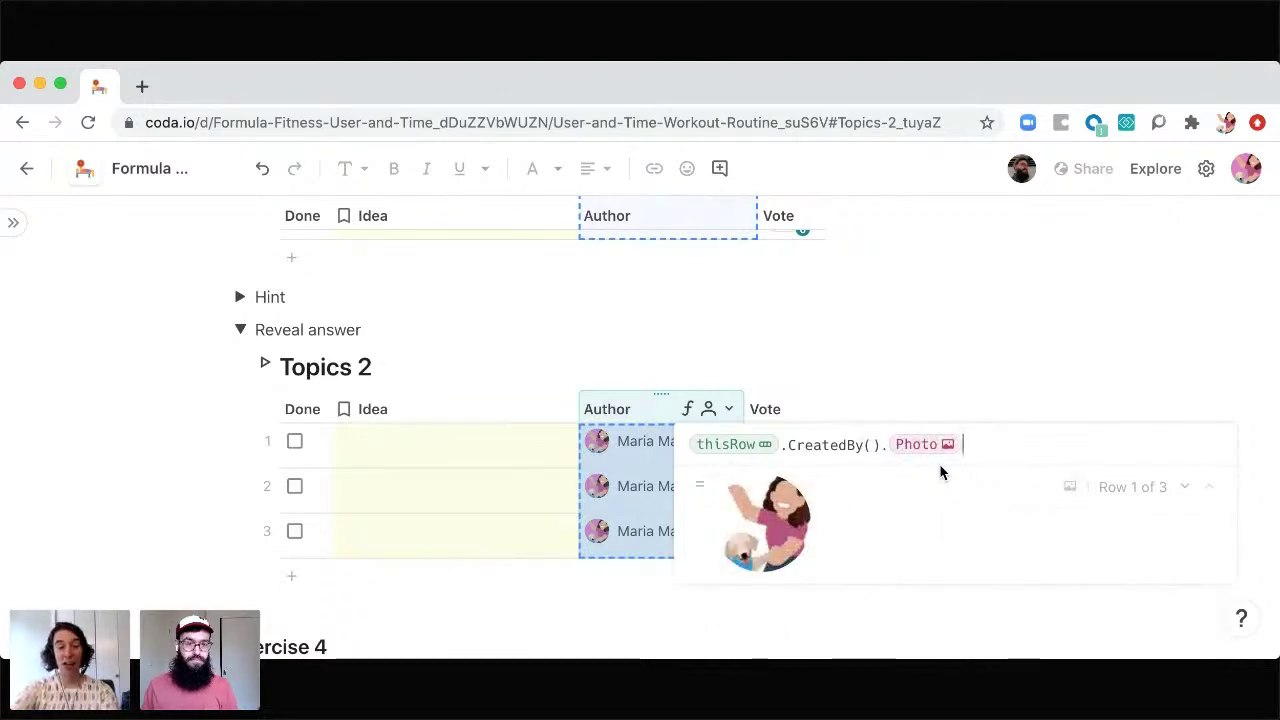
key(BackSpace)
key(BackSpace)
key(BackSpace)
key(BackSpace)
key(BackSpace)
key(BackSpace)
key(BackSpace)
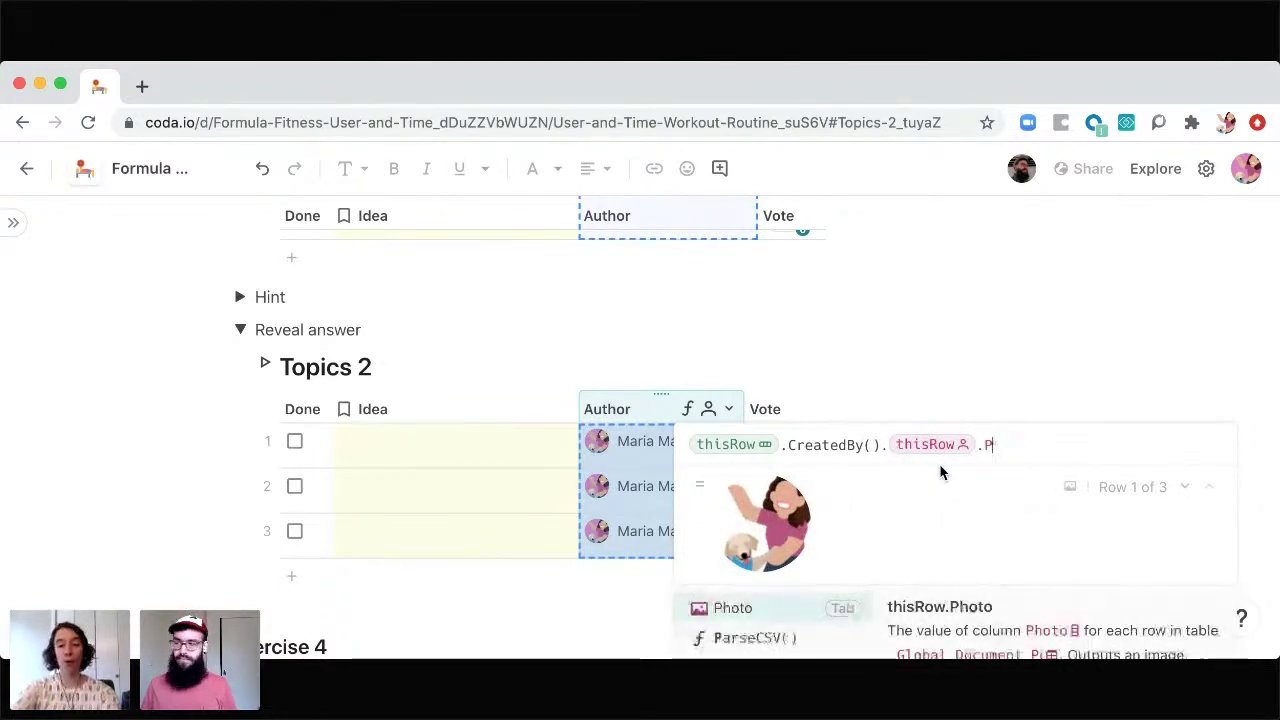
key(BackSpace)
key(BackSpace)
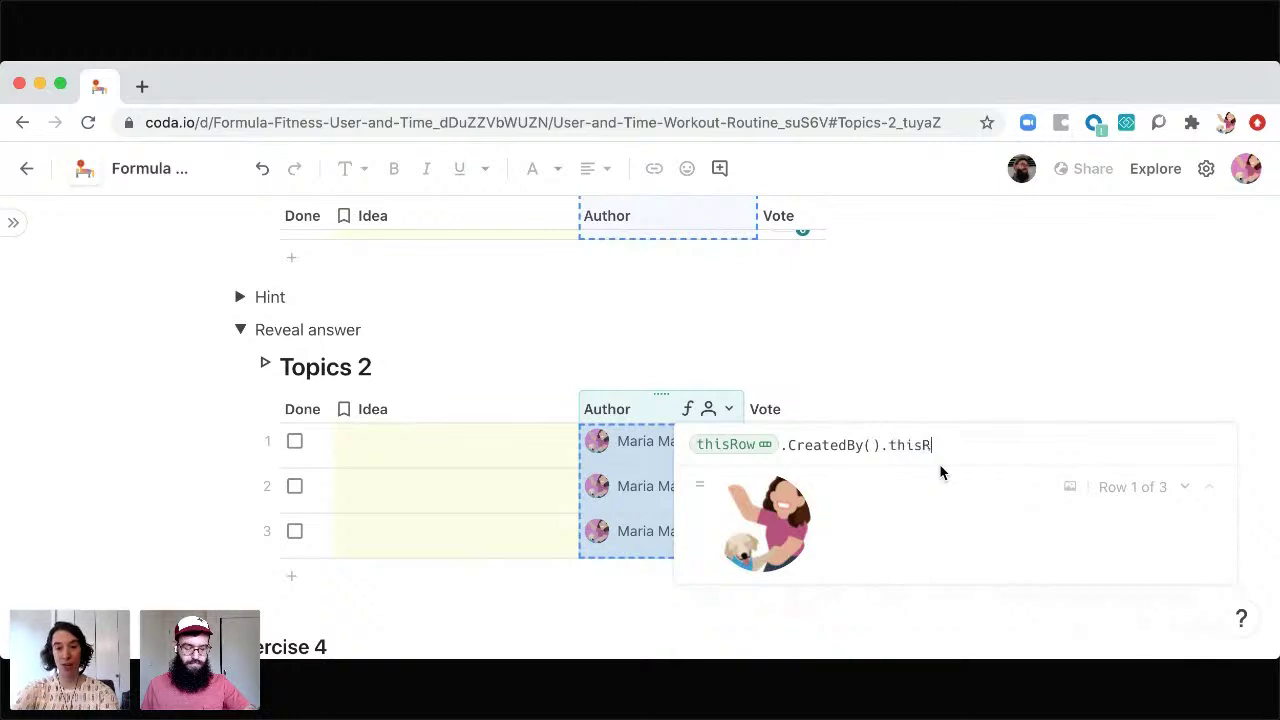
key(BackSpace)
key(BackSpace)
key(BackSpace)
key(BackSpace)
key(BackSpace)
text(email)
key(Return)
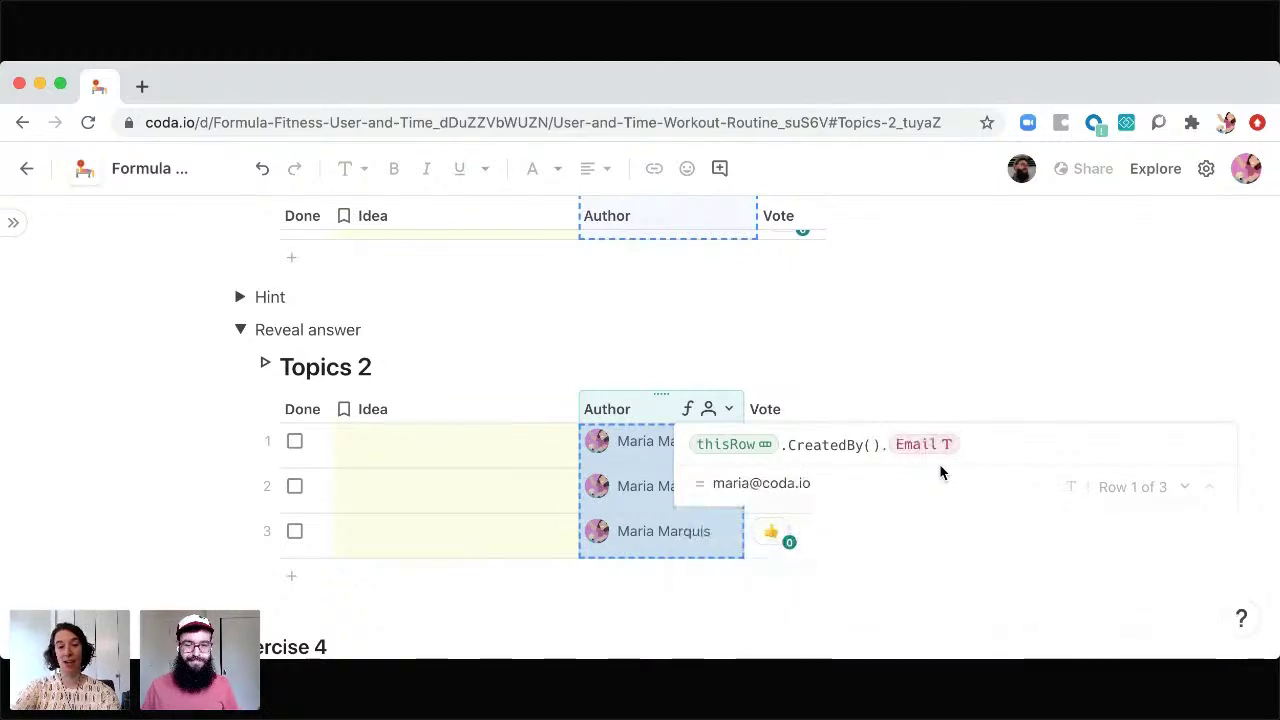
key(Return)
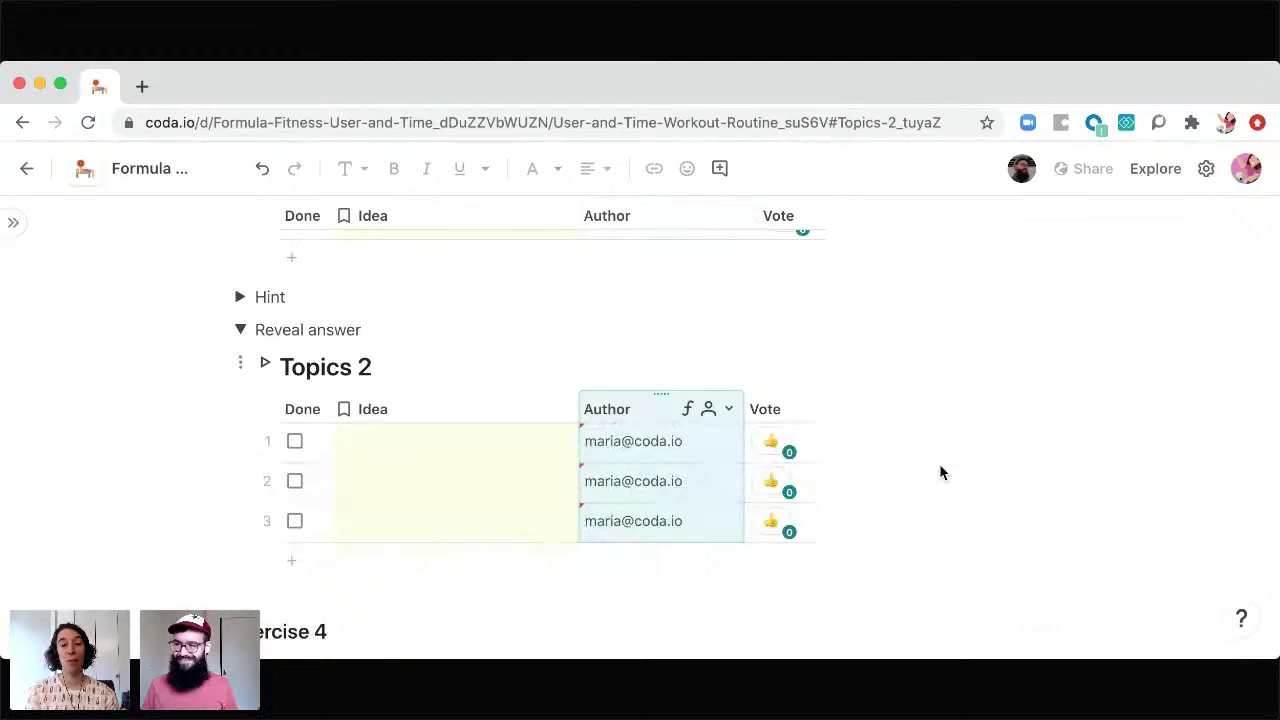
mouse_move(716, 497)
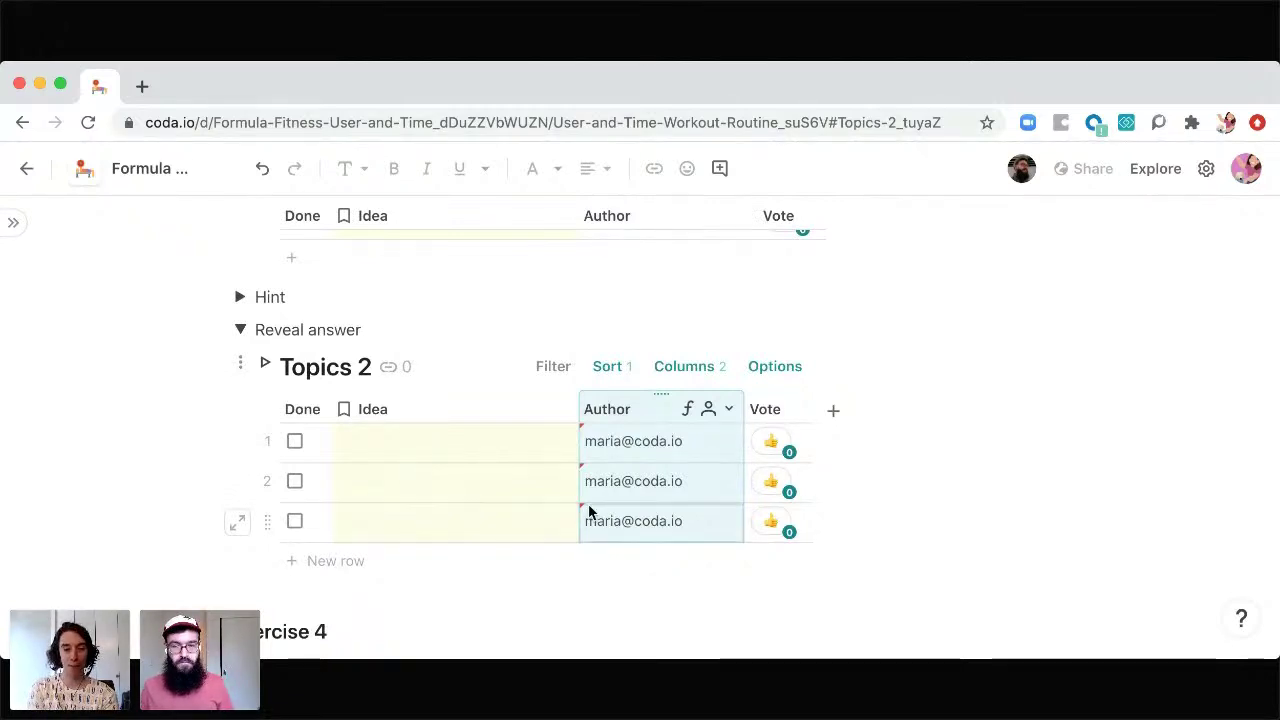
mouse_move(580, 512)
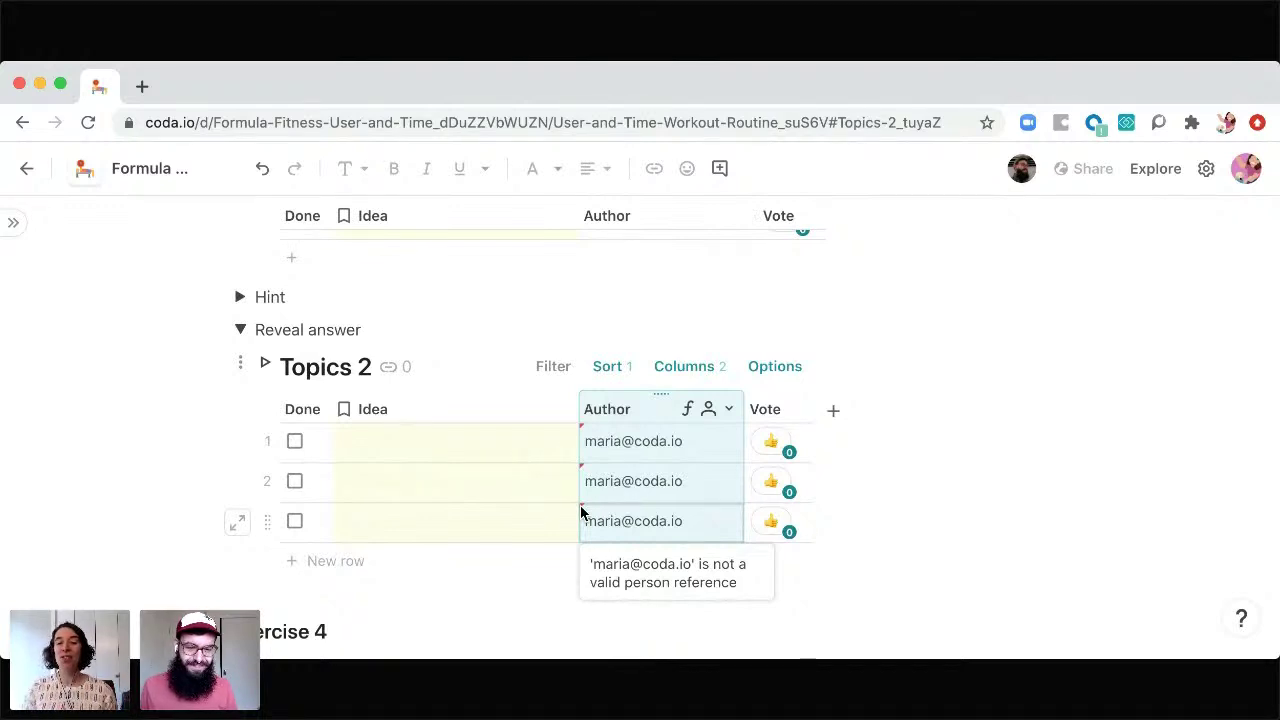
Step: Change the Topics 2 Author column's type to Text
click(711, 415)
scroll(757, 254, down, 1)
scroll(772, 198, up, 1)
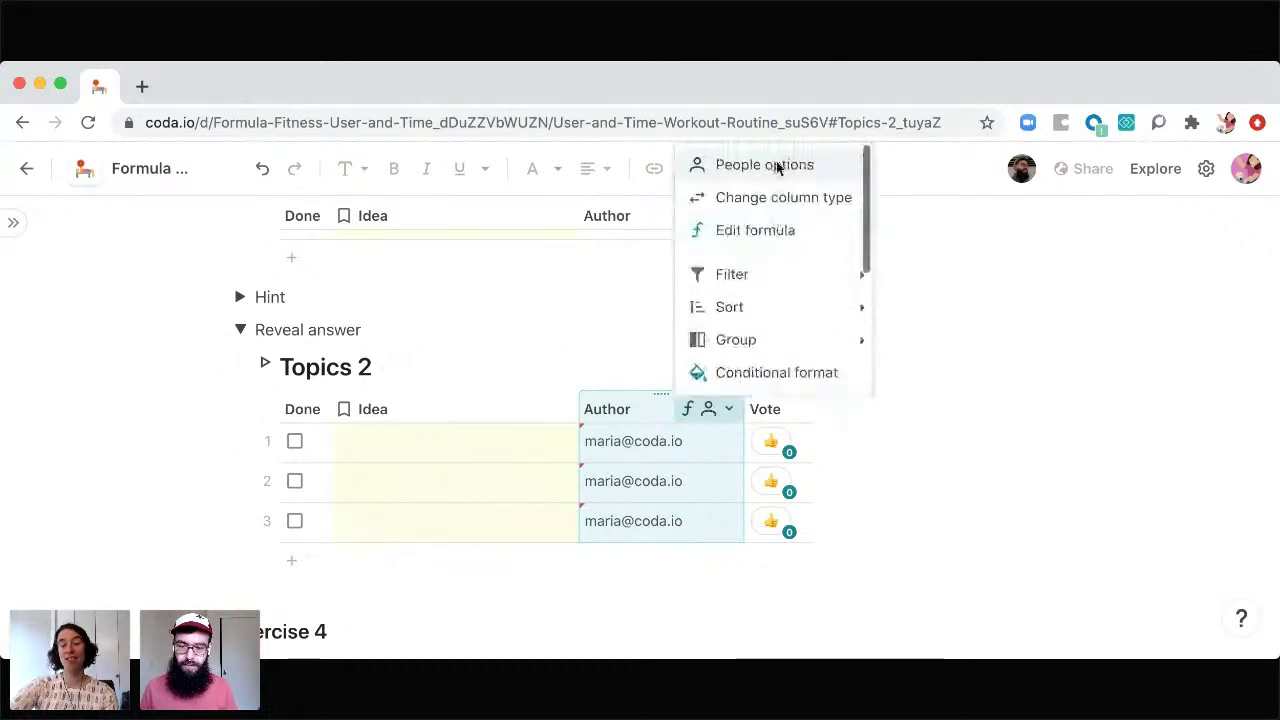
scroll(777, 166, up, 10)
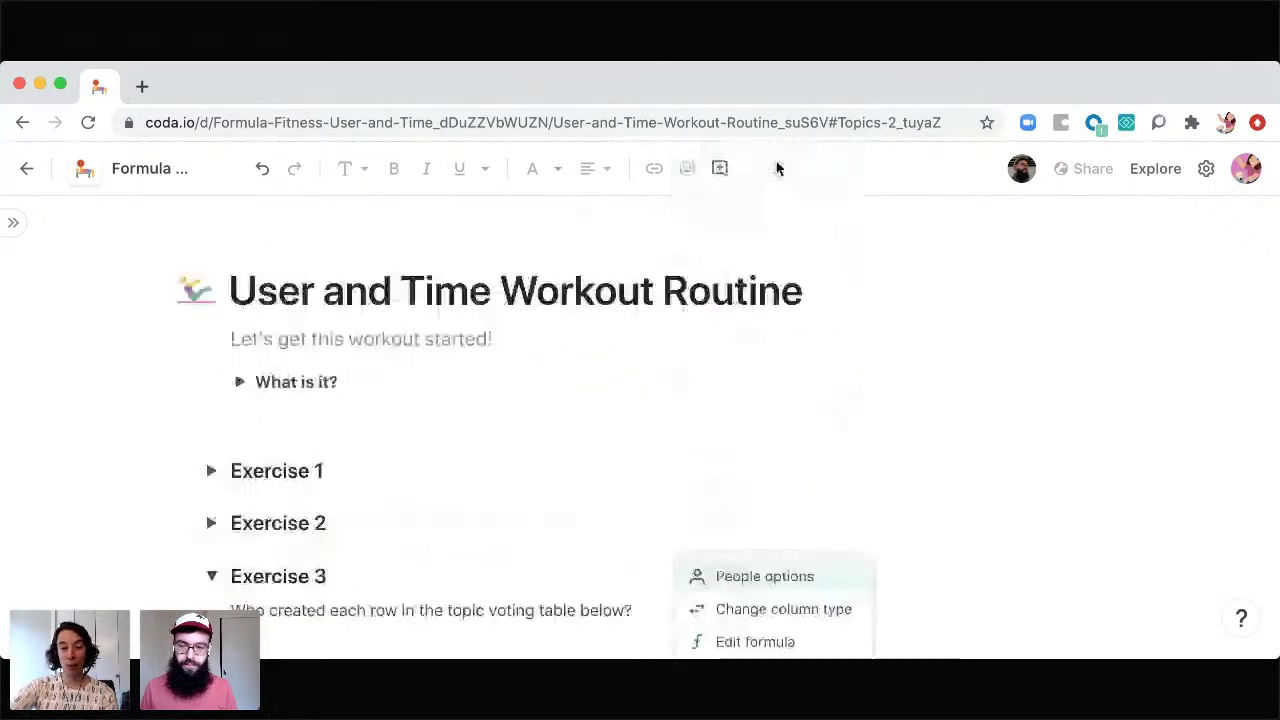
click(731, 612)
click(727, 614)
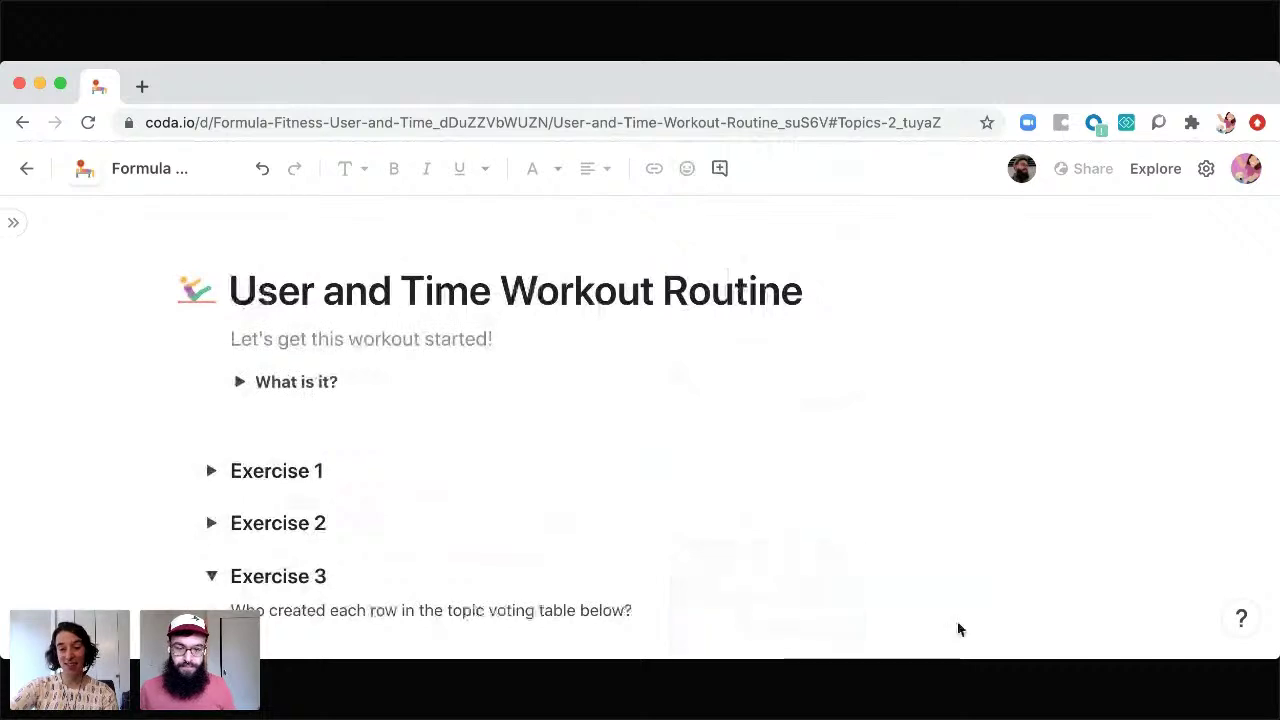
scroll(958, 620, down, 1)
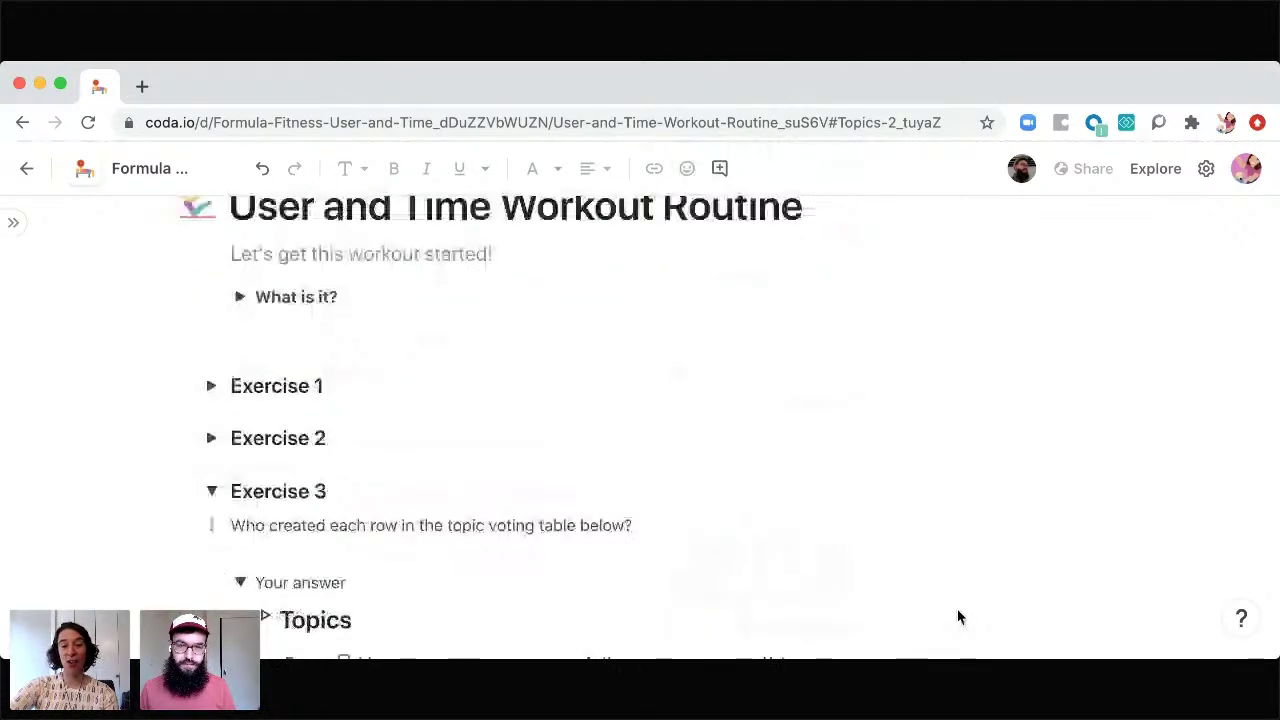
scroll(900, 580, down, 6)
scroll(850, 530, down, 1)
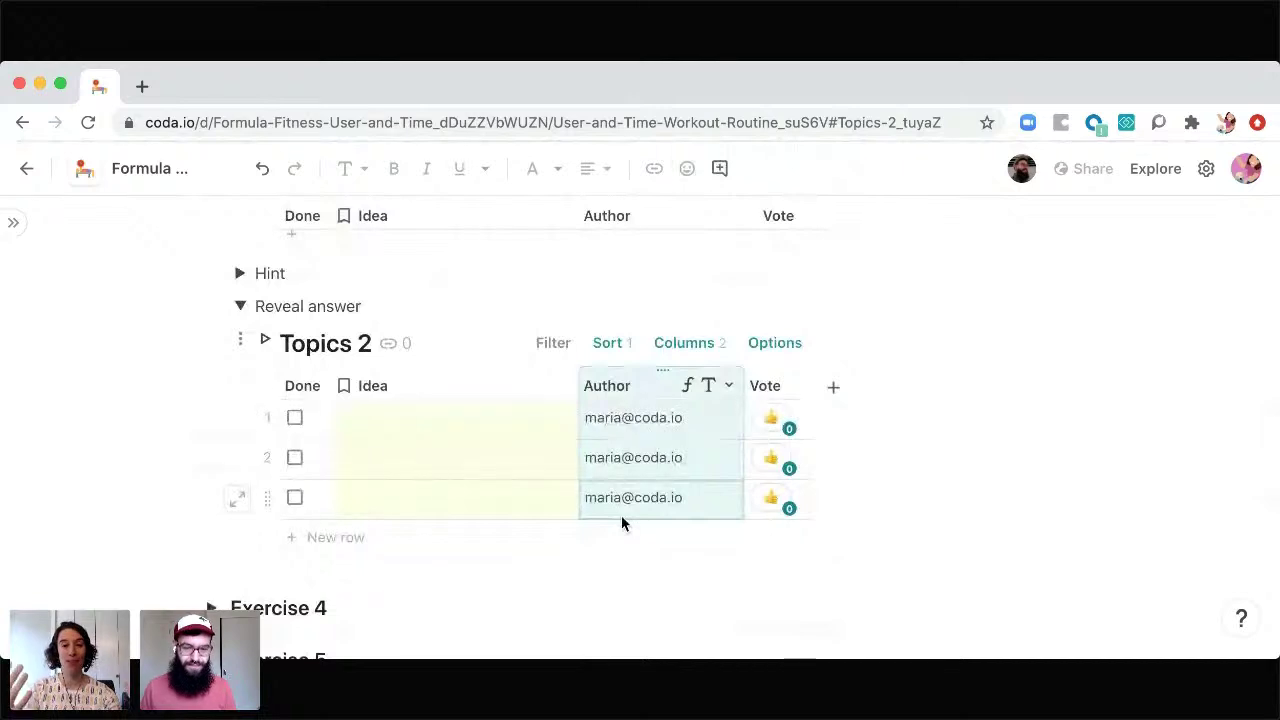
Step: Remove .Email so the Author formula is back to thisRow.CreatedBy()
click(724, 385)
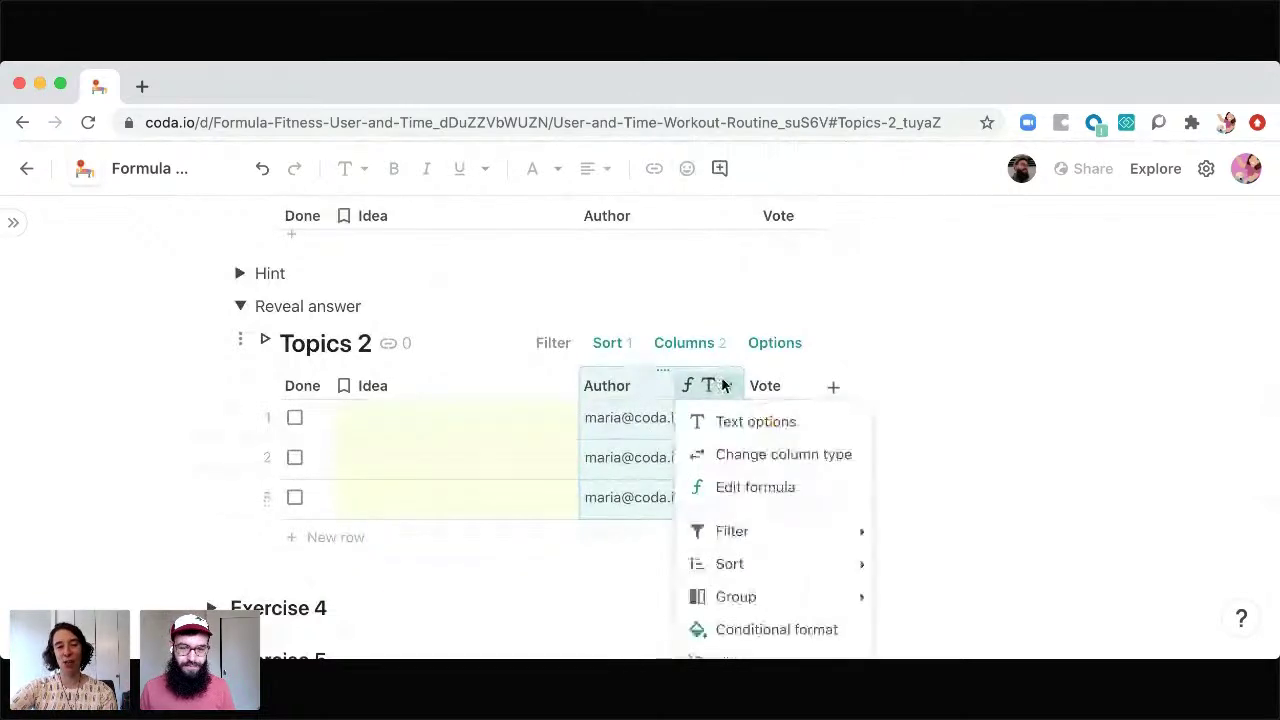
click(708, 487)
click(900, 434)
key(BackSpace)
key(BackSpace)
key(BackSpace)
key(BackSpace)
key(BackSpace)
key(BackSpace)
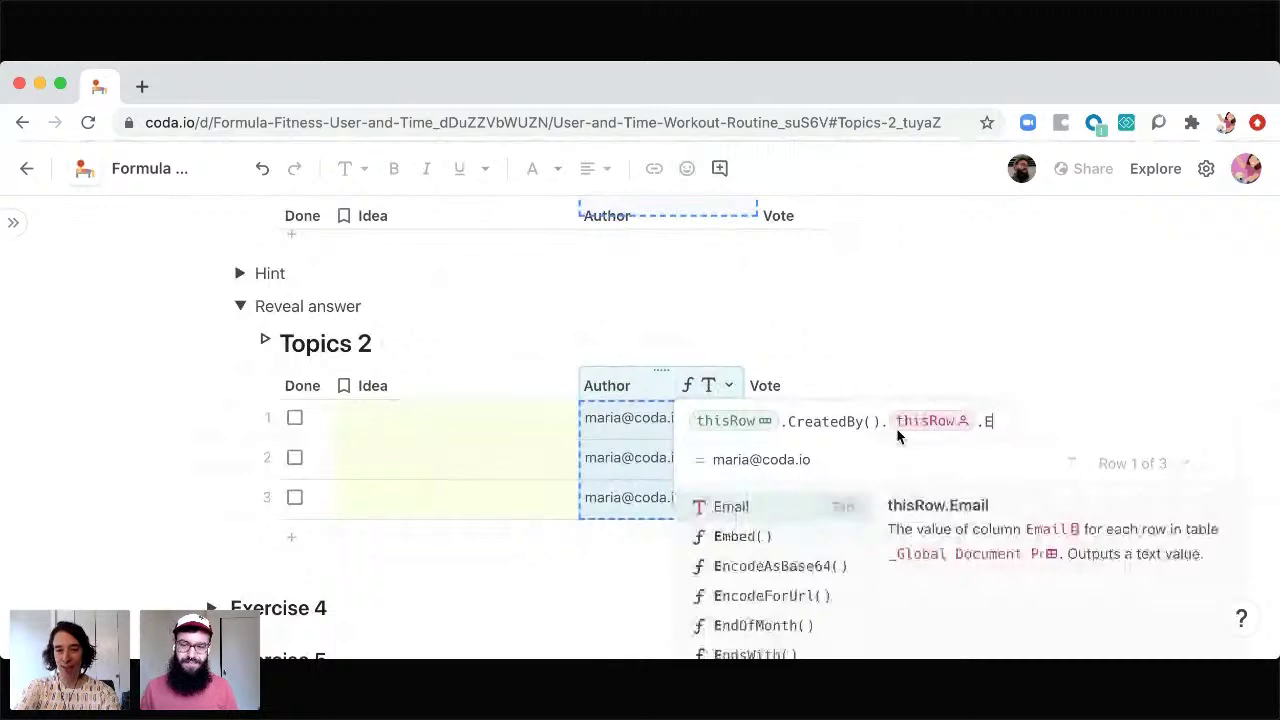
key(BackSpace)
key(BackSpace)
key(BackSpace)
key(BackSpace)
key(BackSpace)
key(BackSpace)
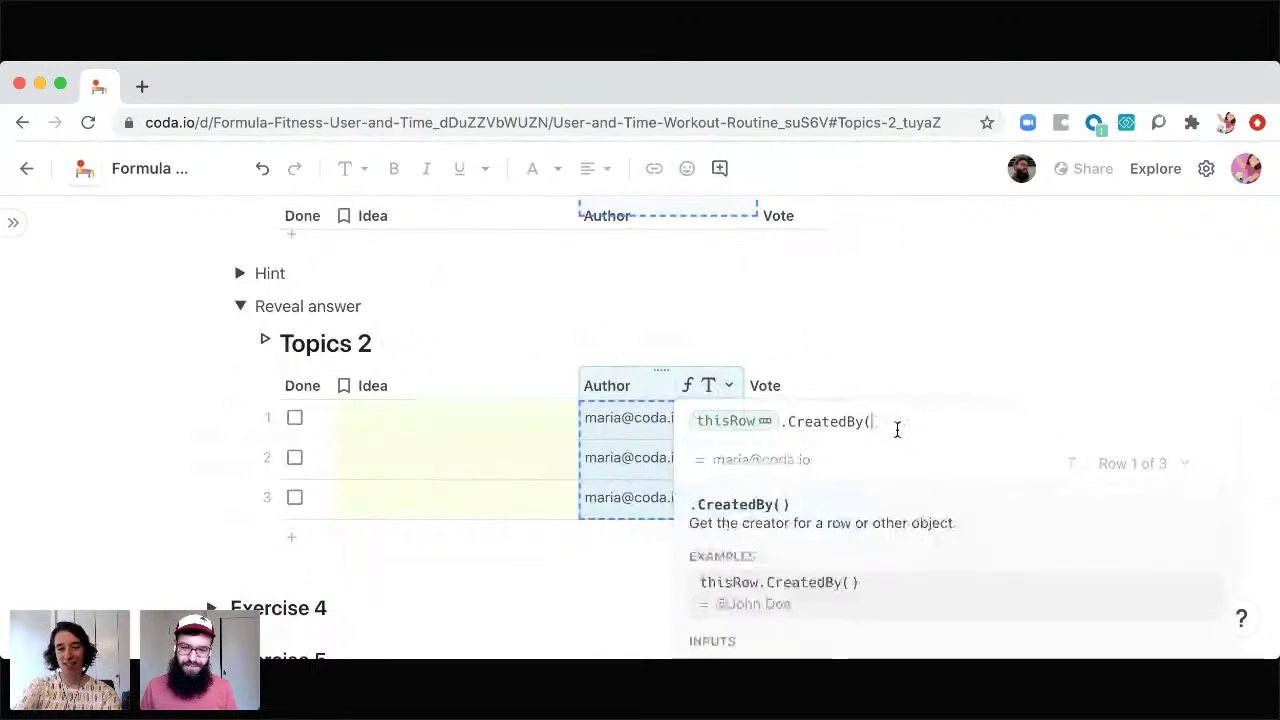
key(Return)
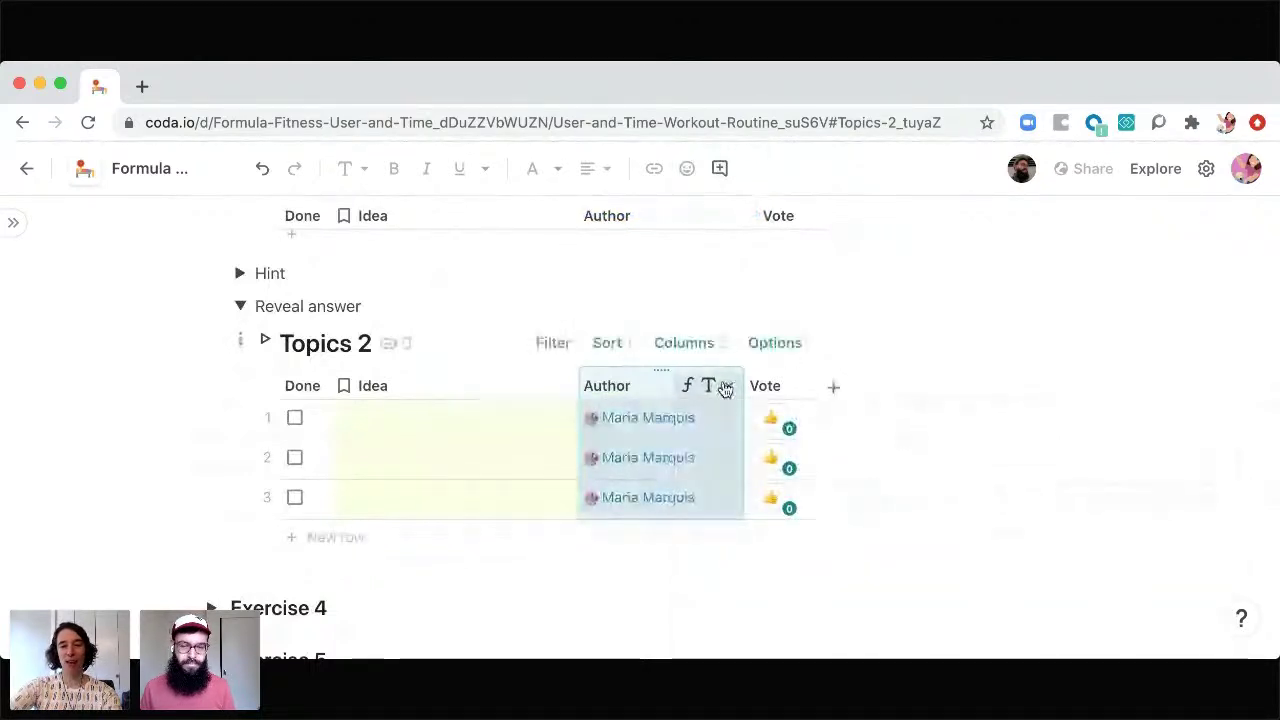
Step: Change the Author column's type from Text to People
click(727, 386)
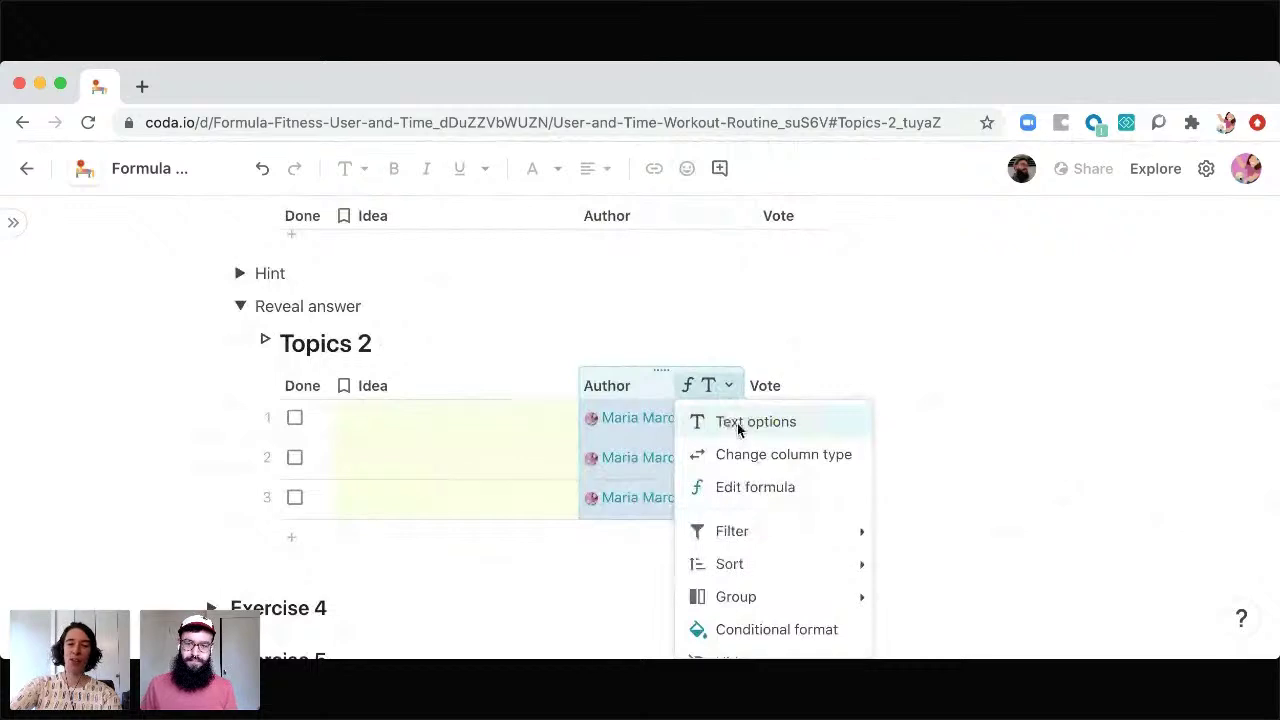
click(737, 422)
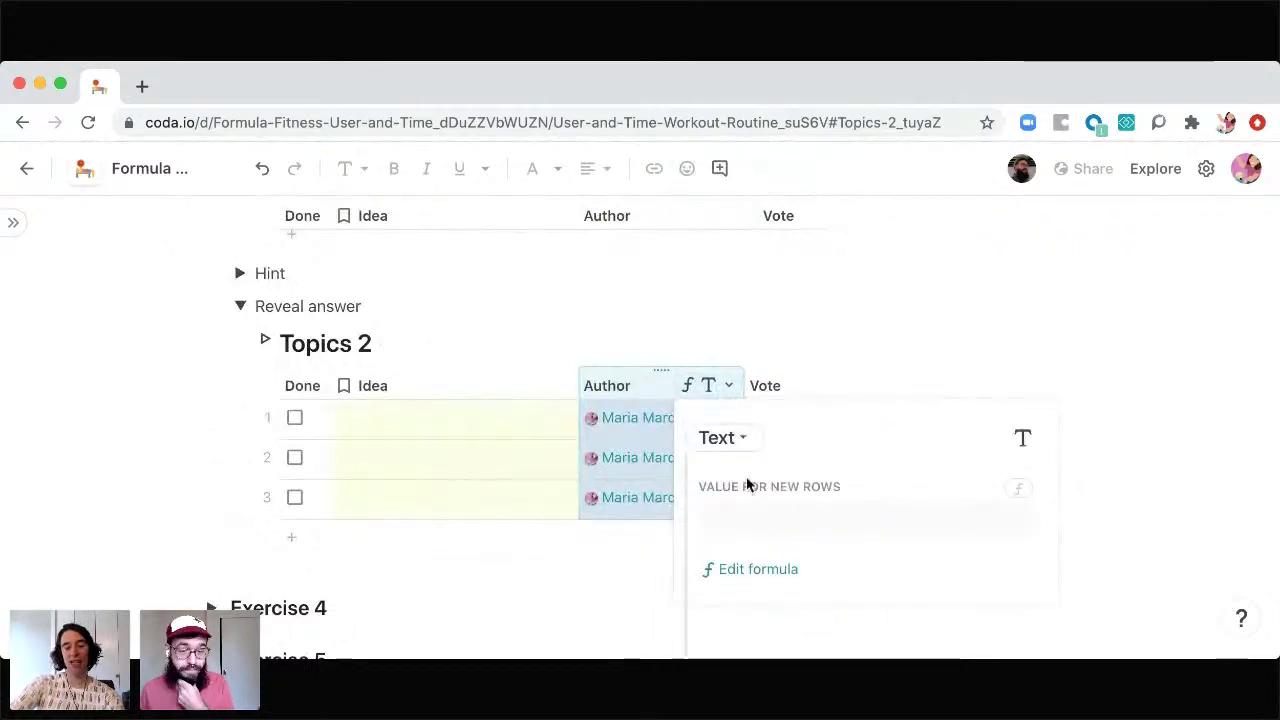
click(742, 445)
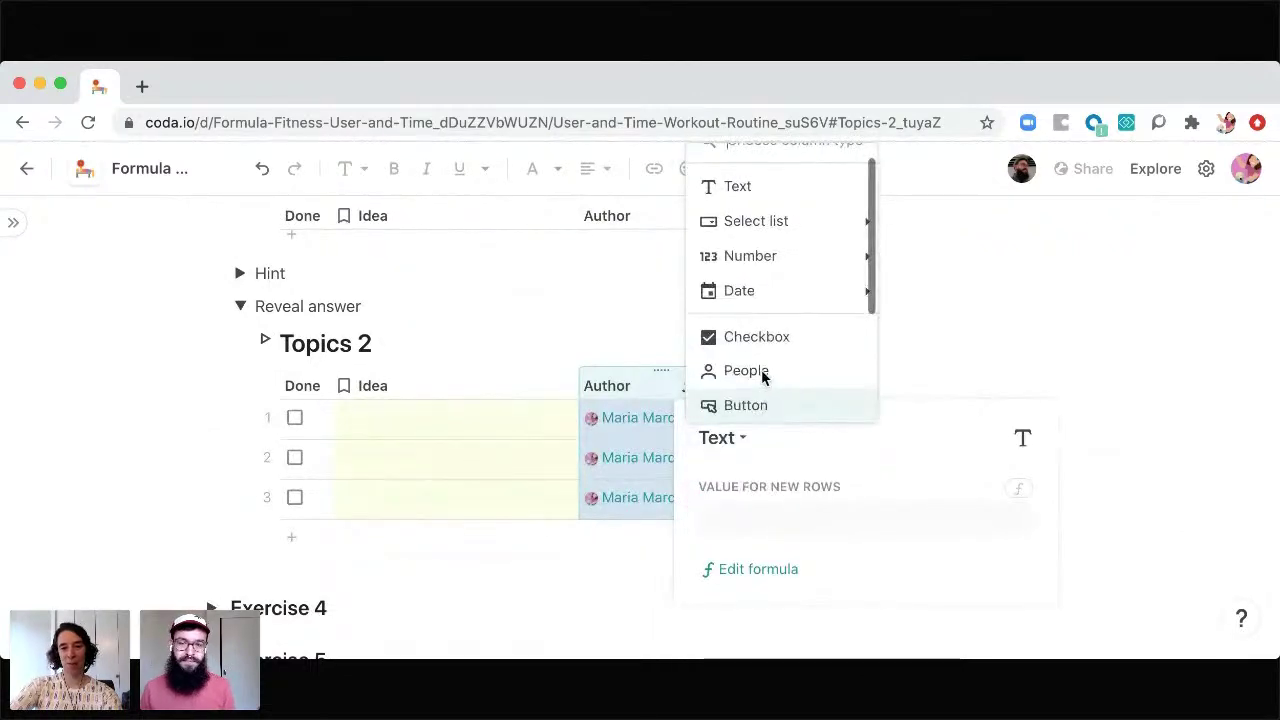
click(760, 372)
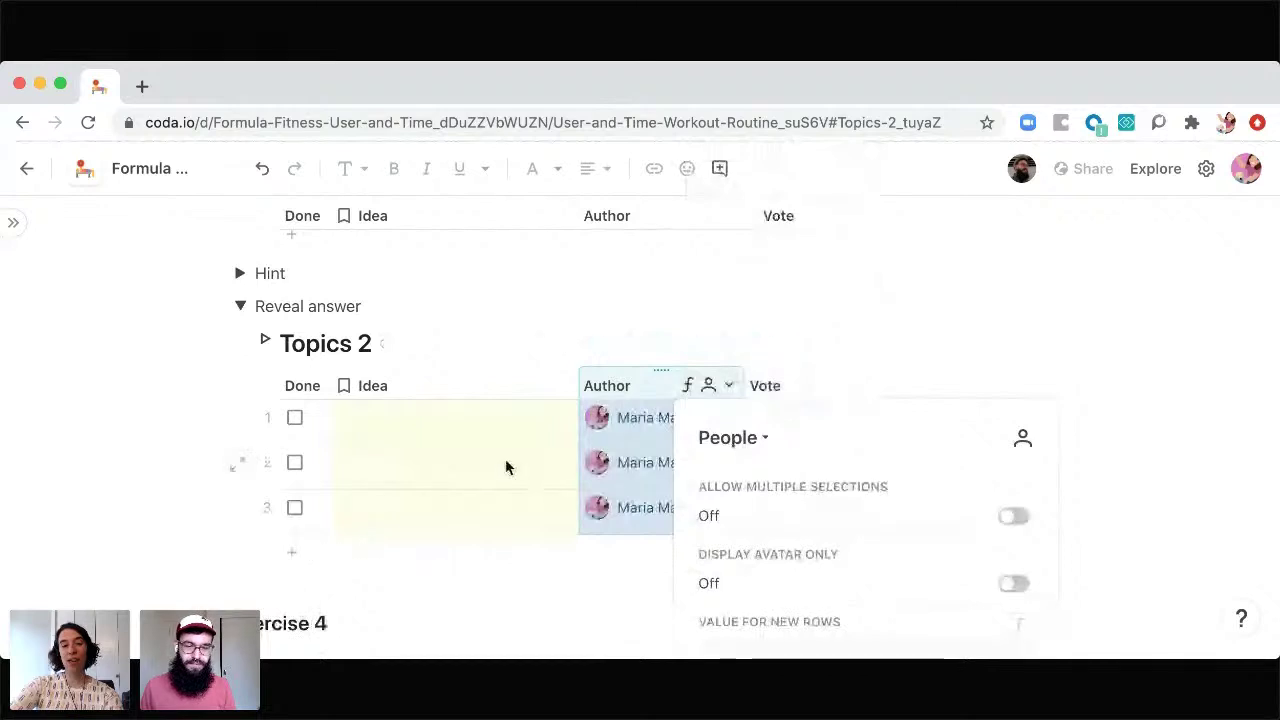
Step: Dismiss the People column settings panel with Escape
key(Escape)
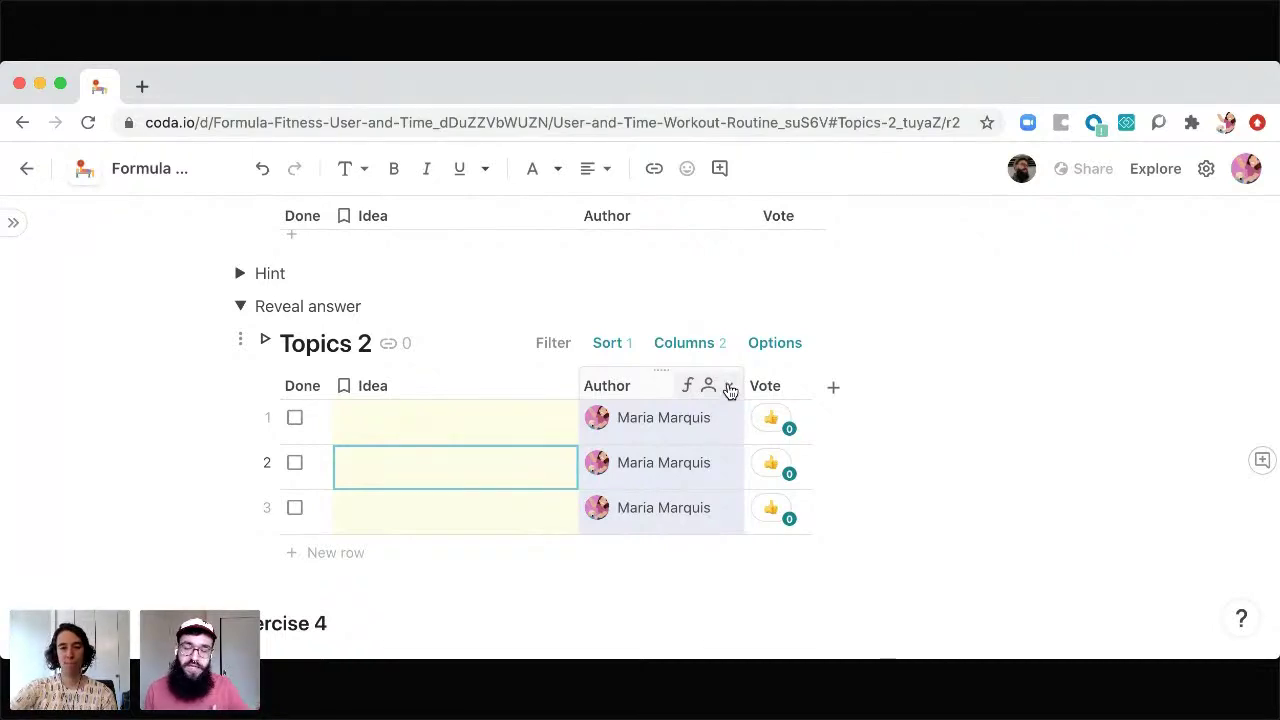
Step: Check the Author formula, then change the Author column's type to Text
click(730, 389)
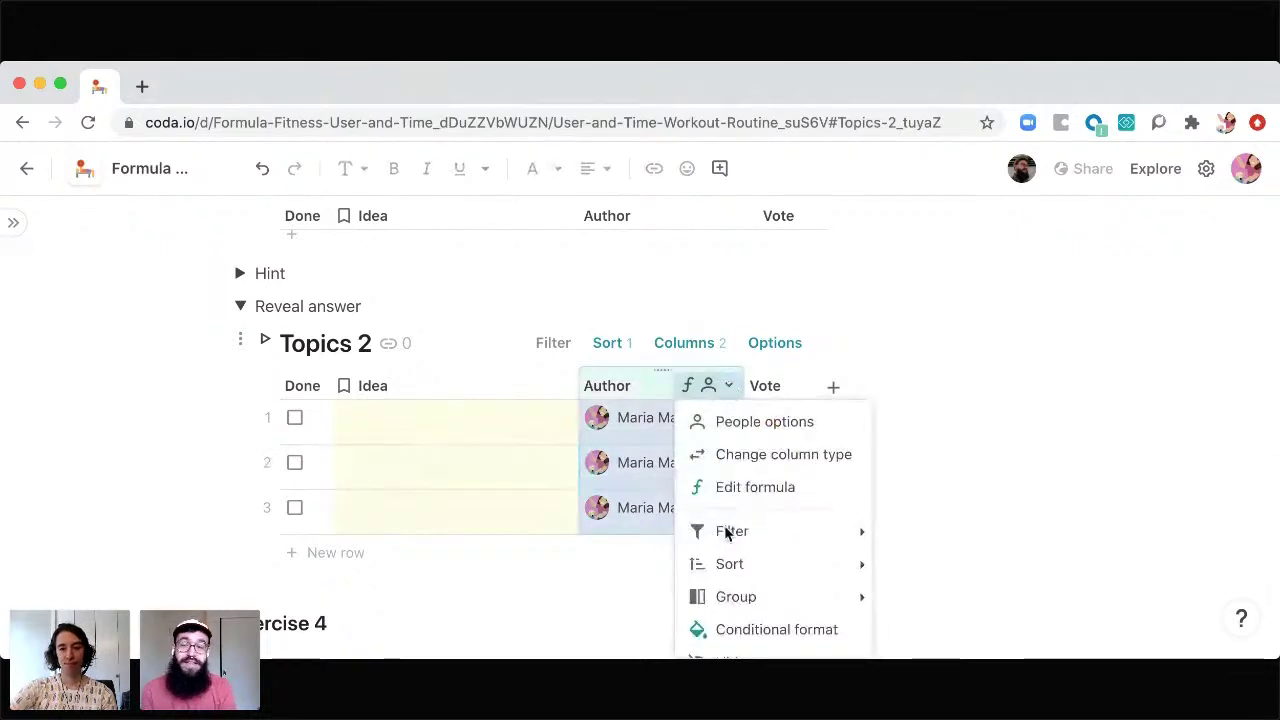
click(734, 487)
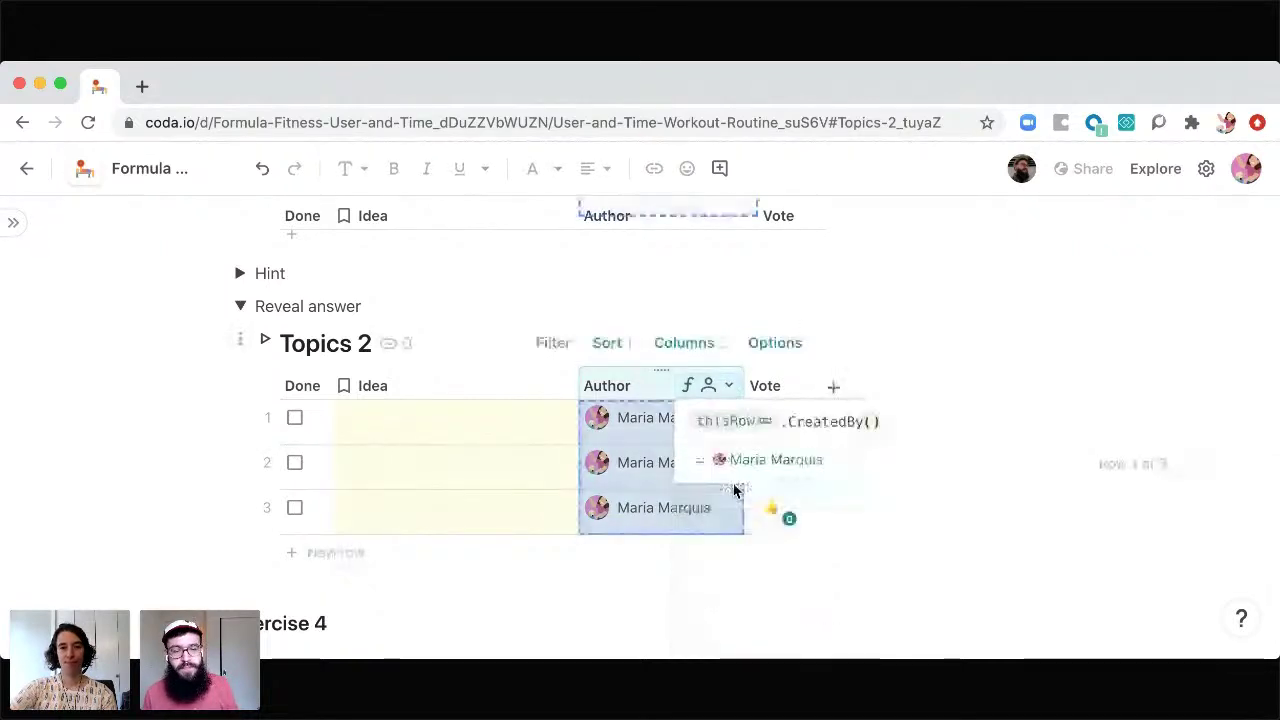
click(723, 391)
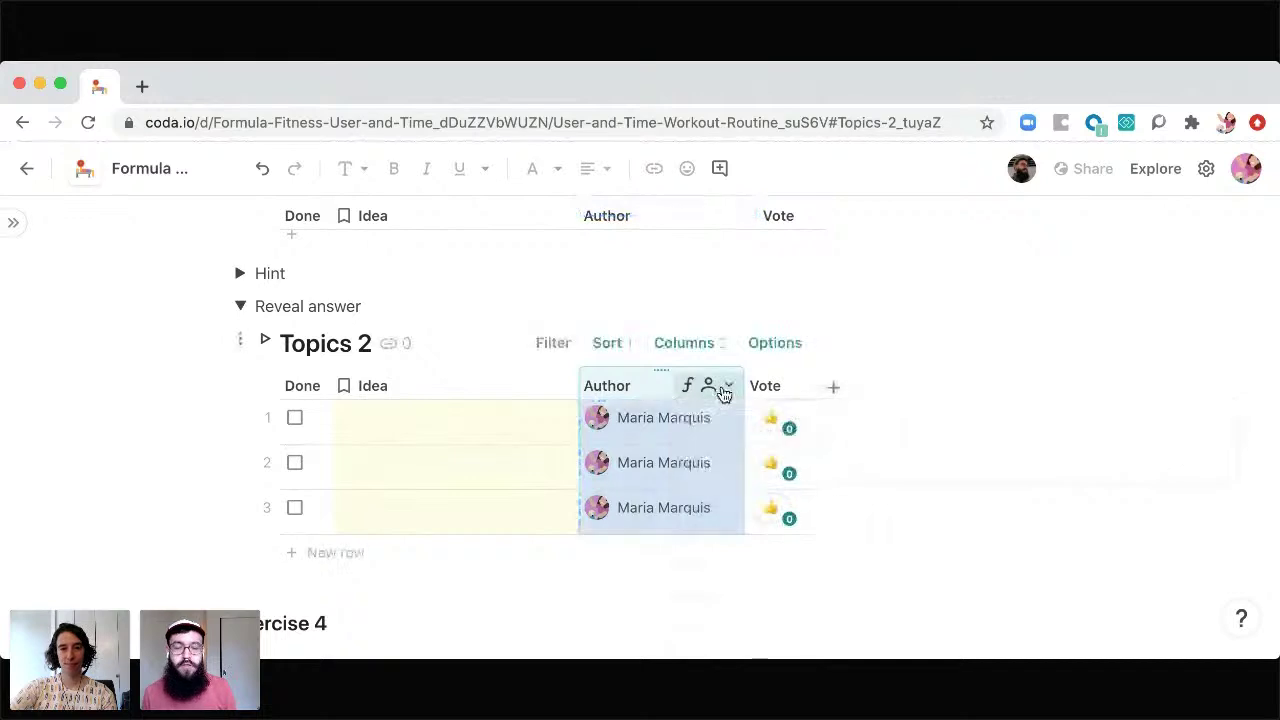
click(725, 389)
click(721, 458)
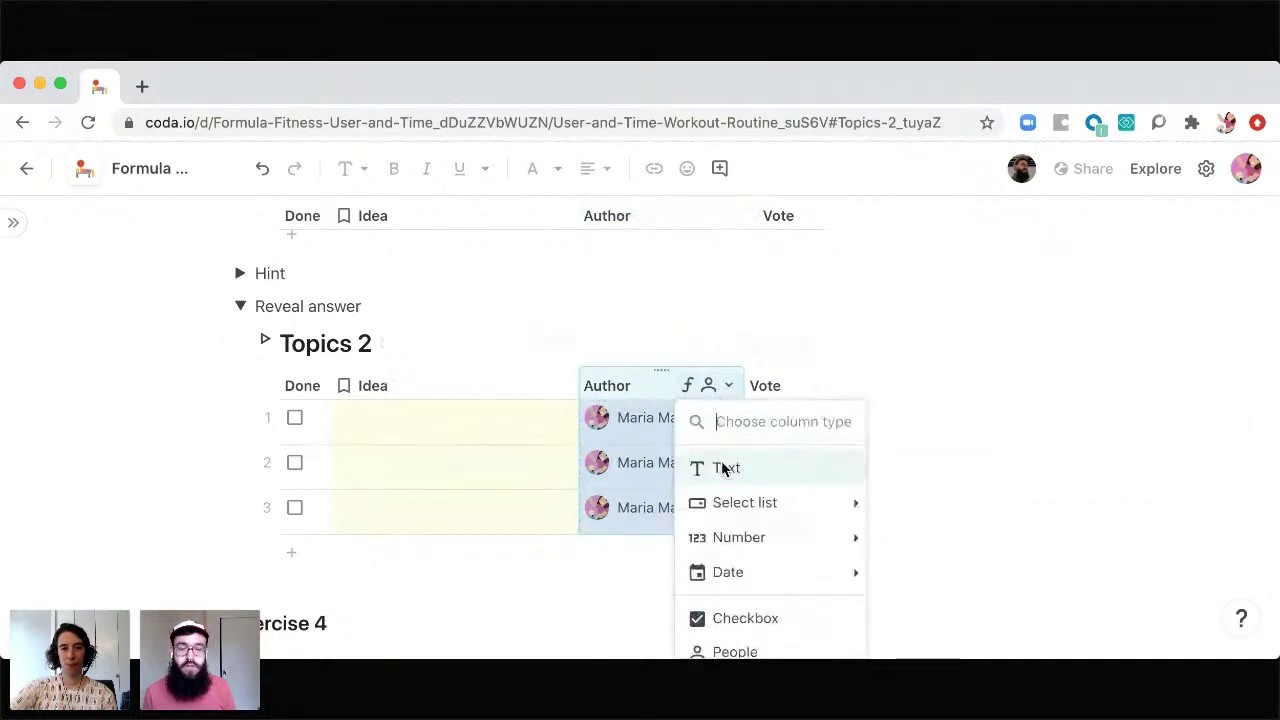
click(725, 470)
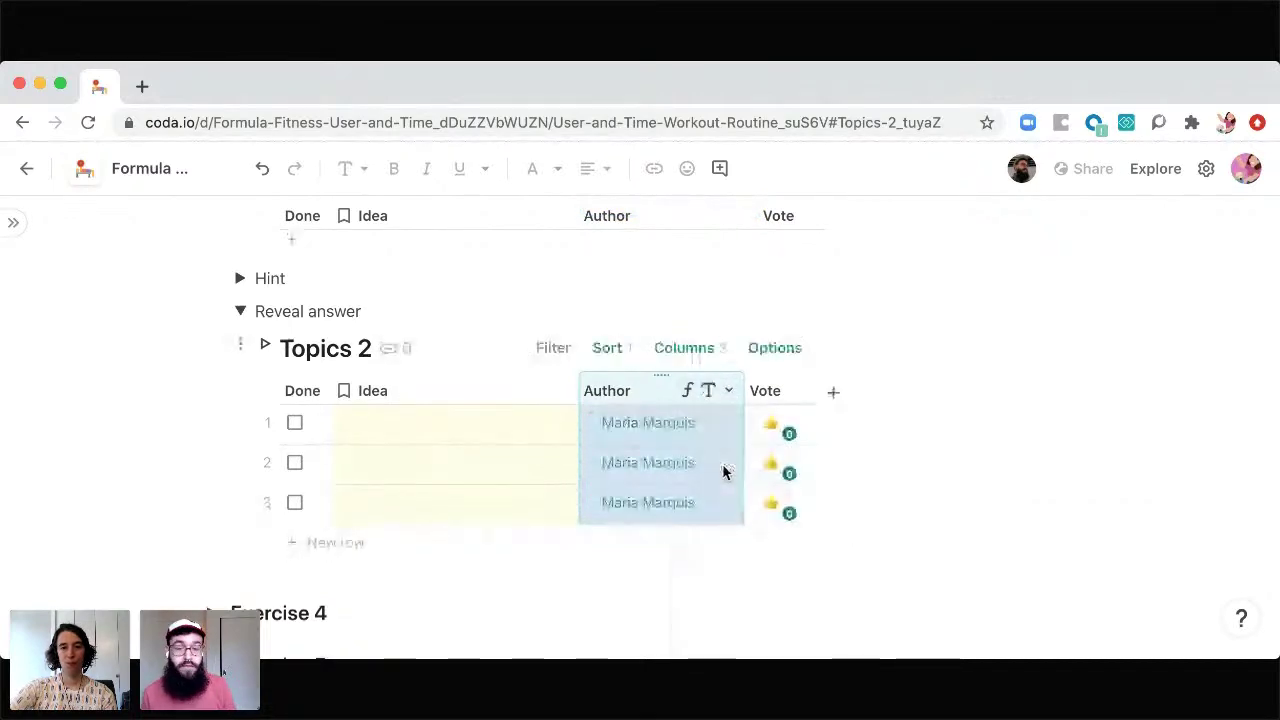
Step: Set the Author formula to thisRow.CreatedBy().Email, after trying .Name
click(694, 392)
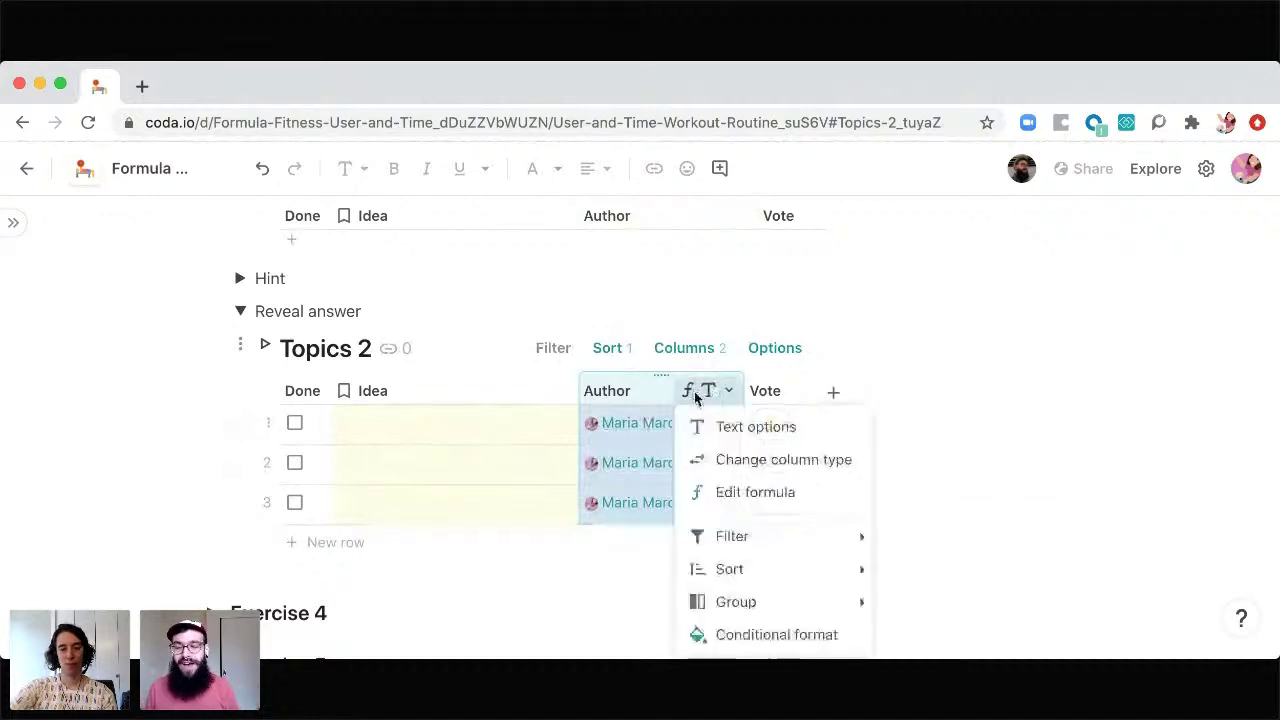
click(786, 491)
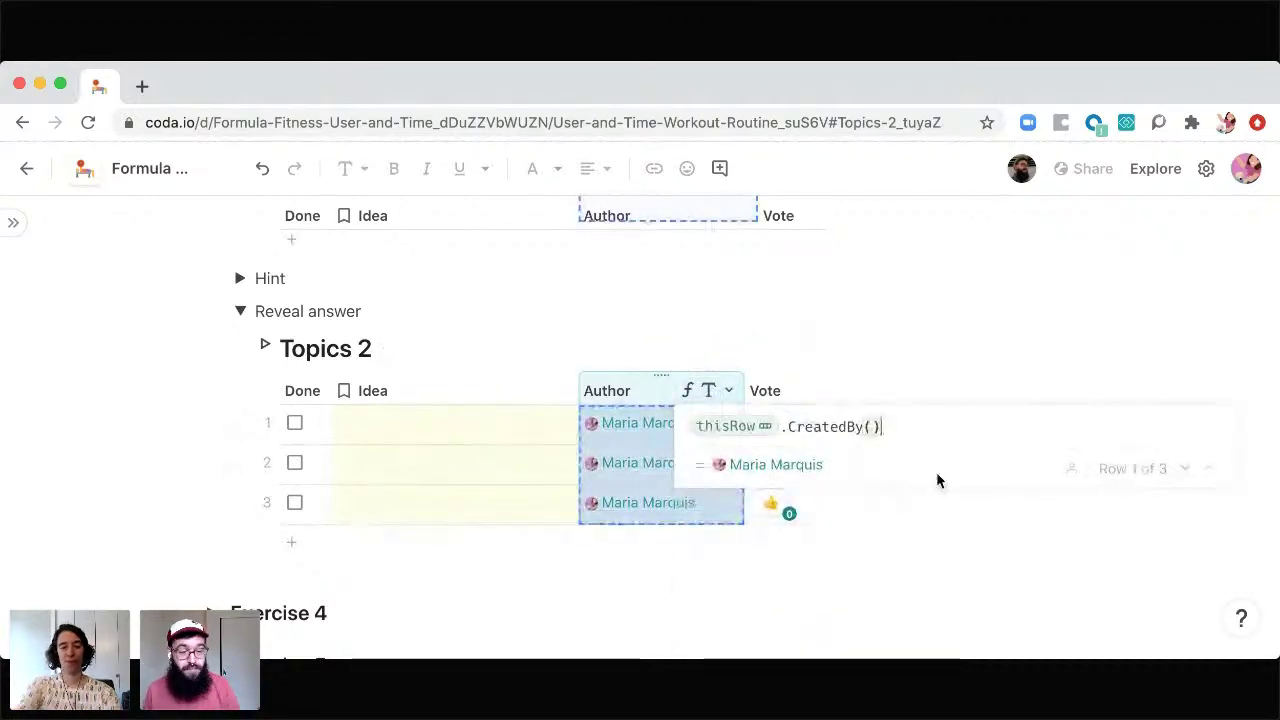
text(.Name)
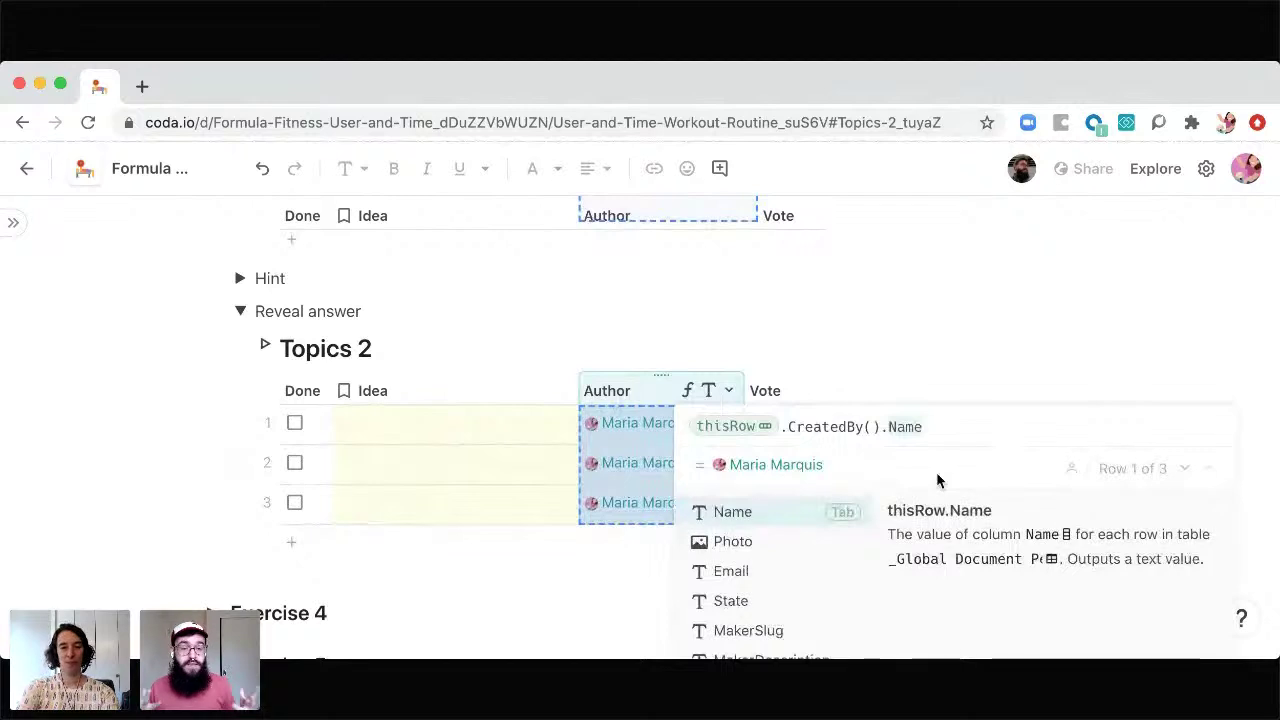
key(Tab)
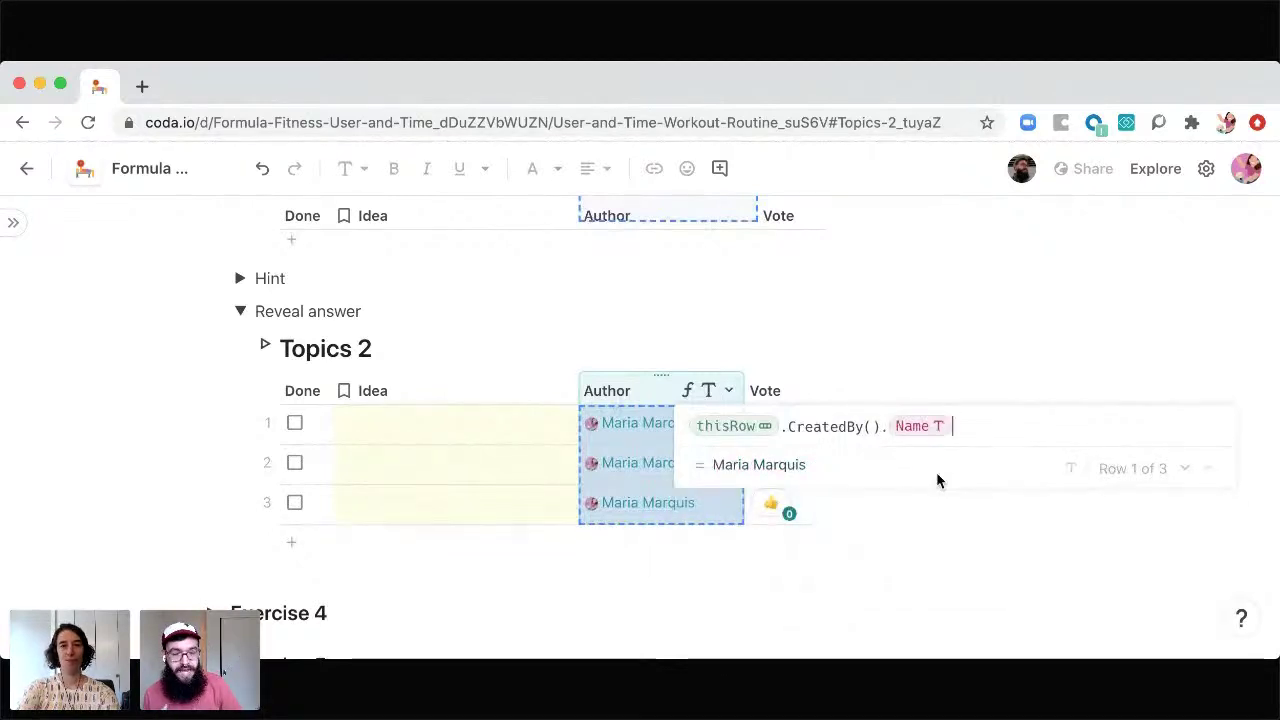
key(BackSpace)
key(BackSpace)
key(BackSpace)
key(BackSpace)
key(BackSpace)
key(BackSpace)
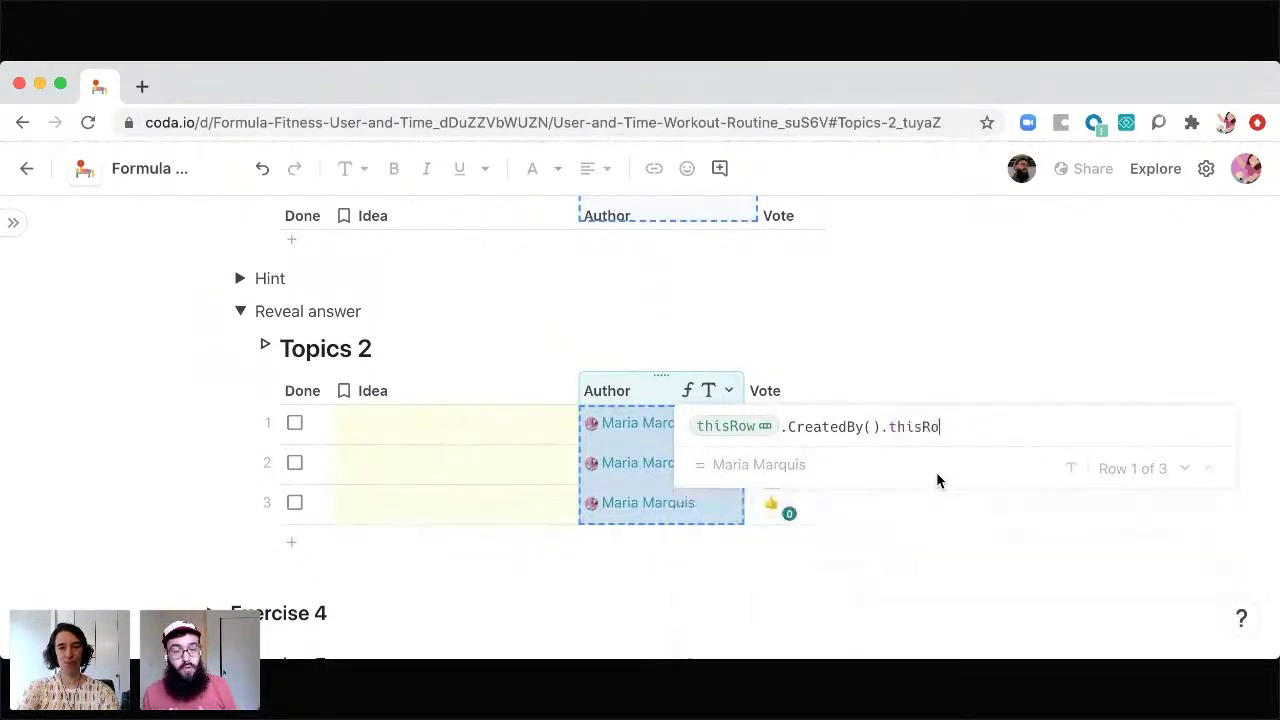
key(BackSpace)
key(BackSpace)
key(BackSpace)
key(BackSpace)
key(BackSpace)
key(BackSpace)
key(BackSpace)
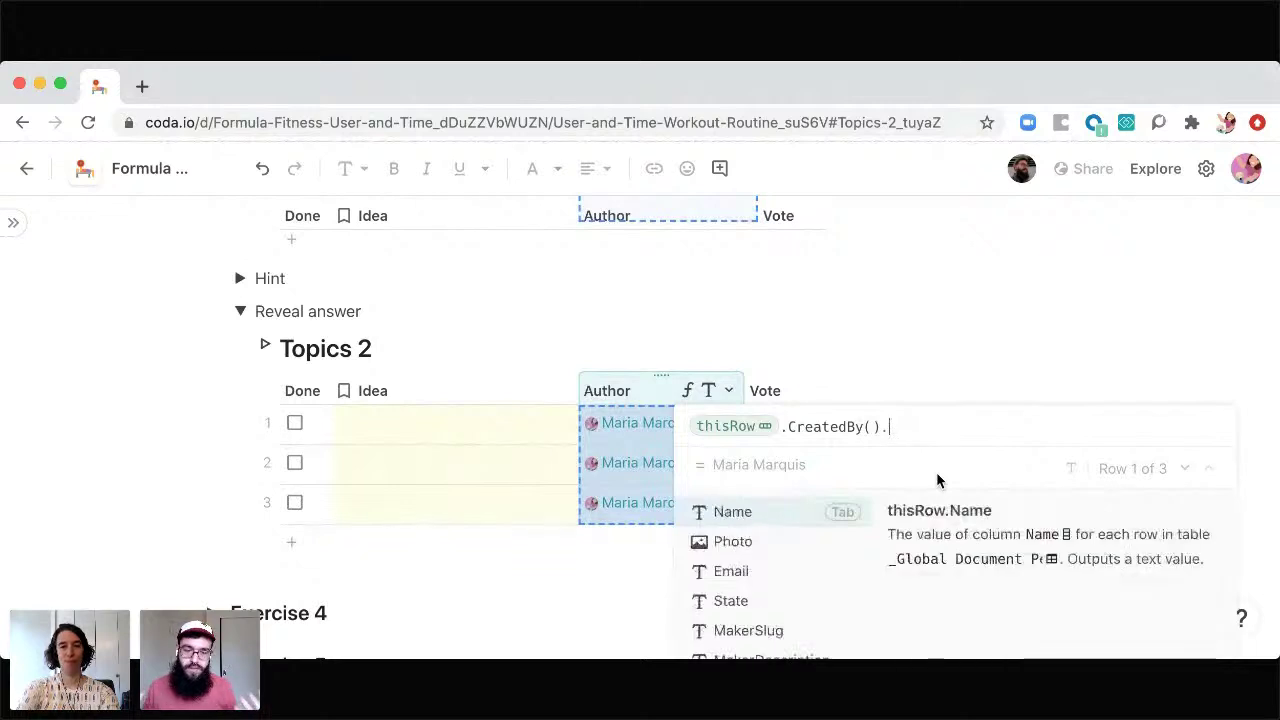
text(.email)
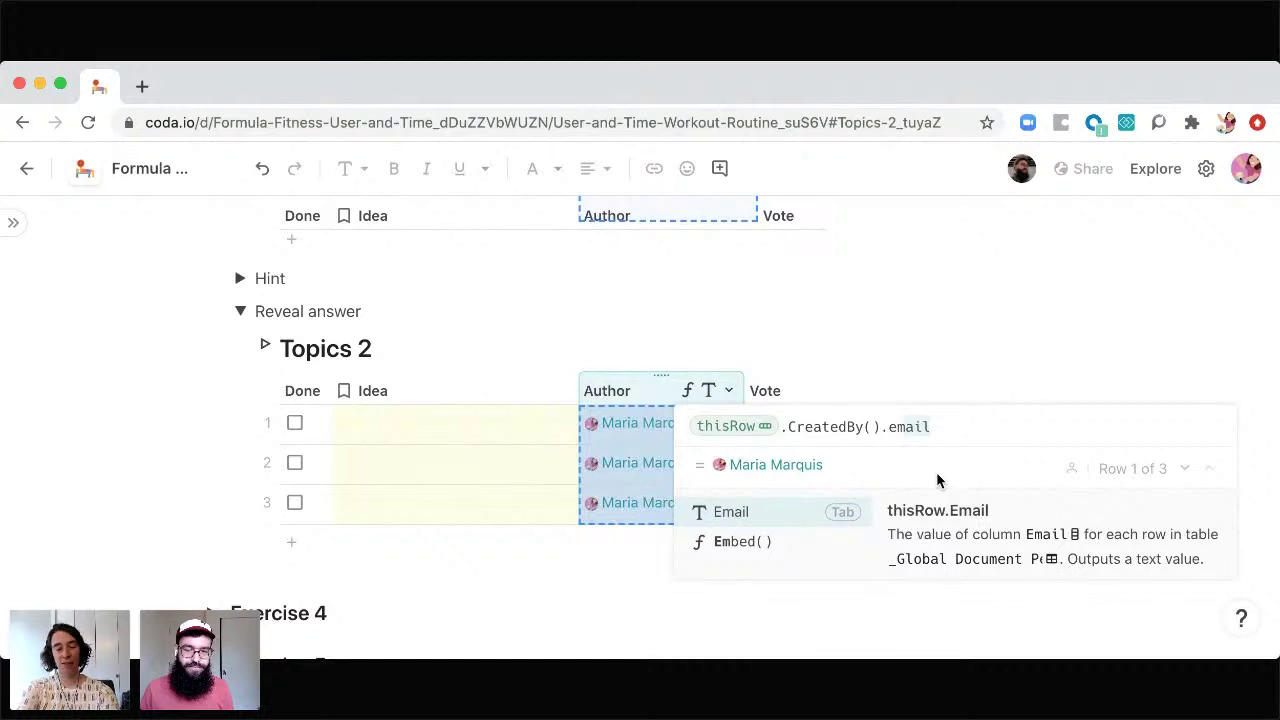
key(Tab)
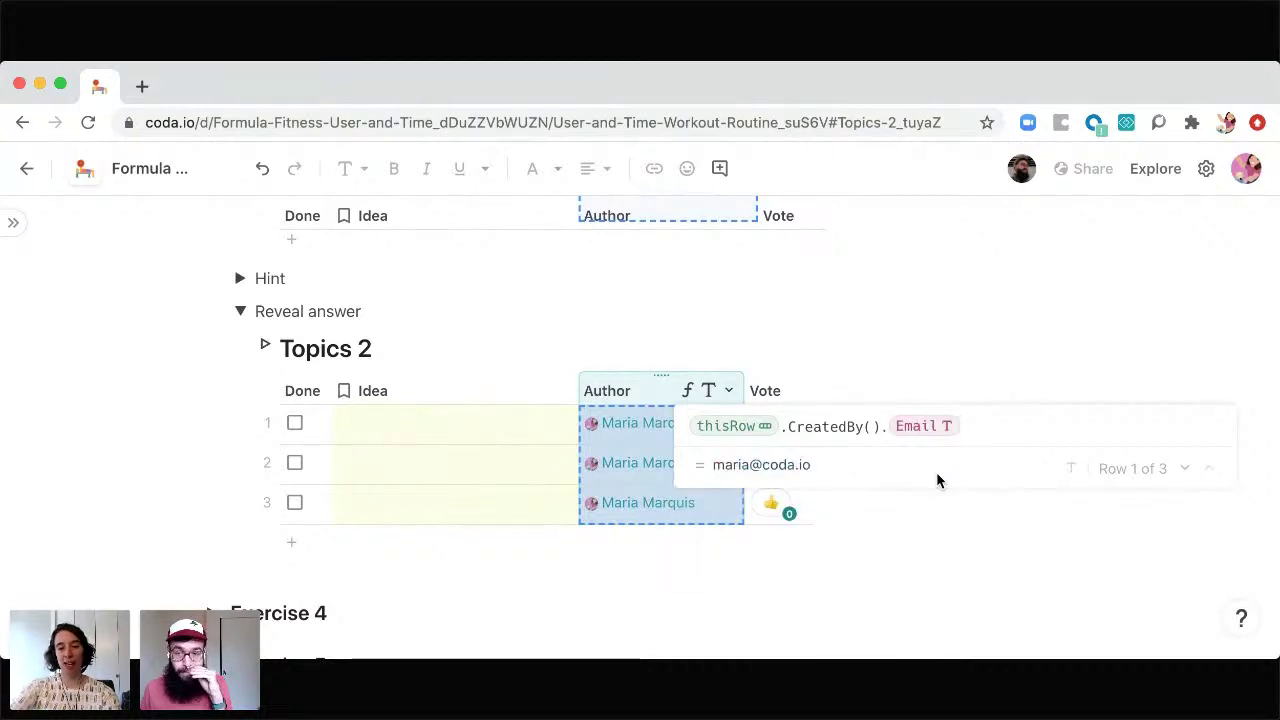
key(Return)
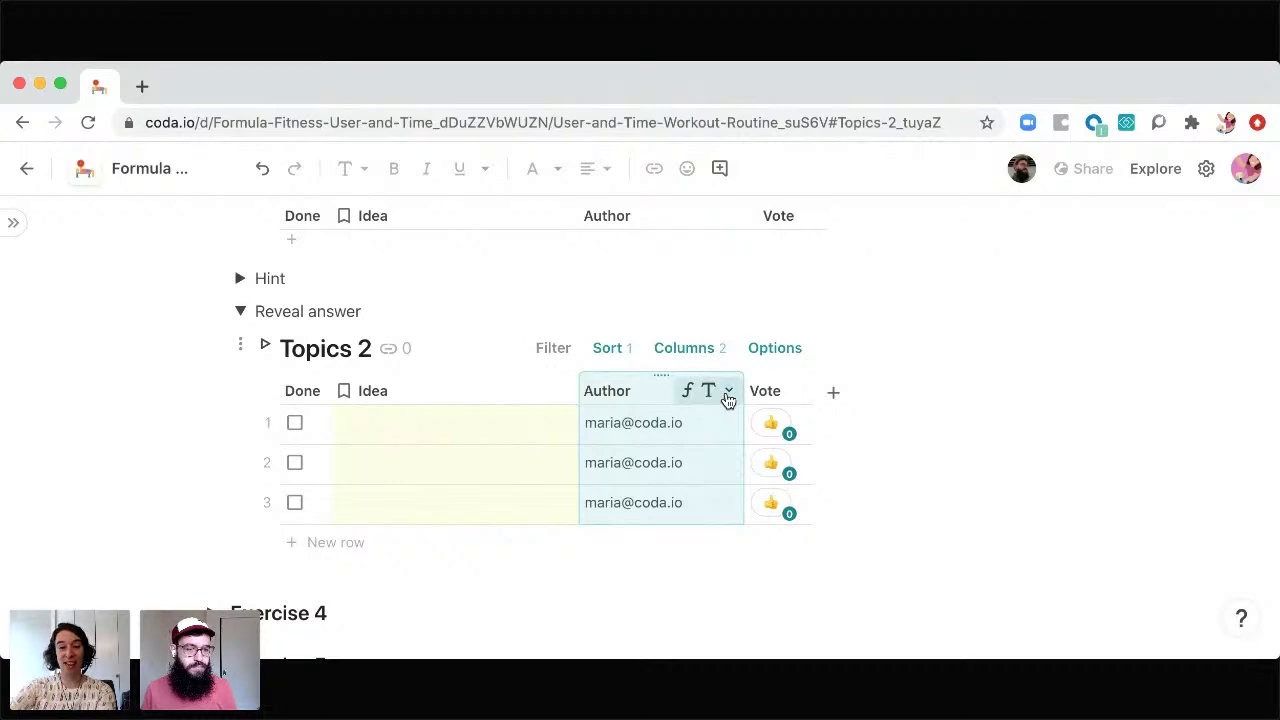
Step: Change the Author formula from .Email to thisRow.CreatedBy().Name
click(687, 392)
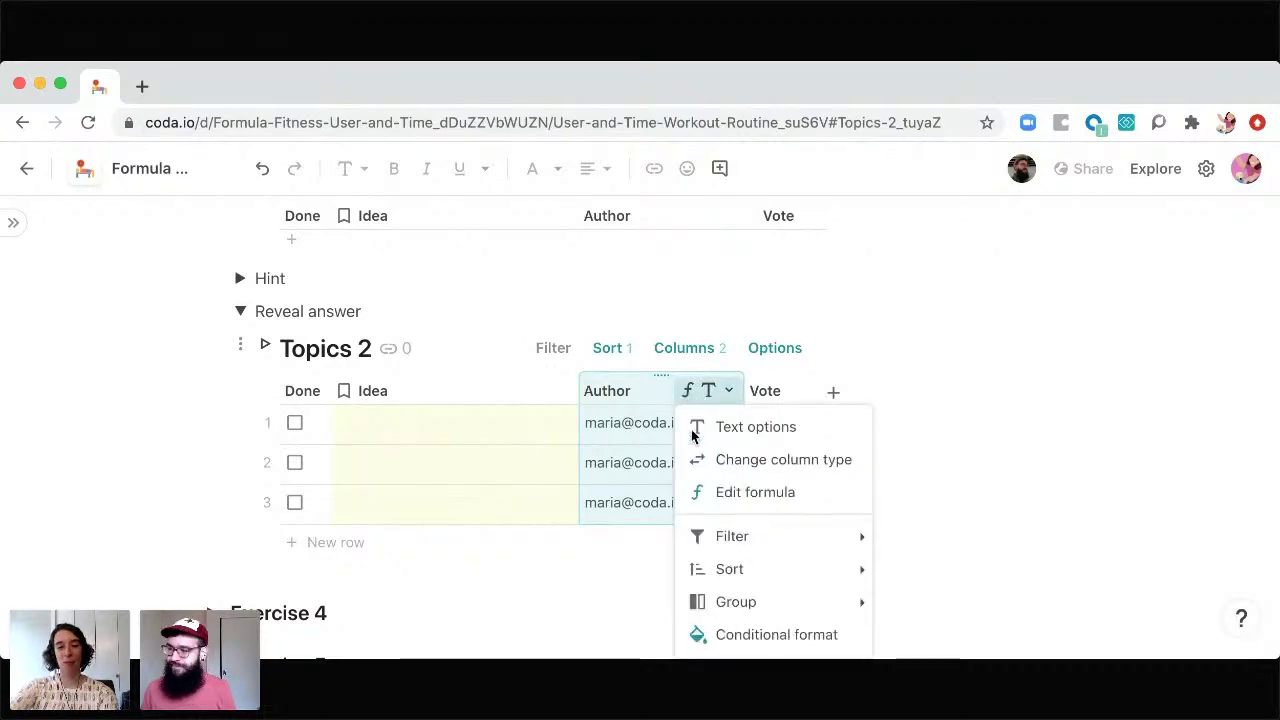
click(725, 495)
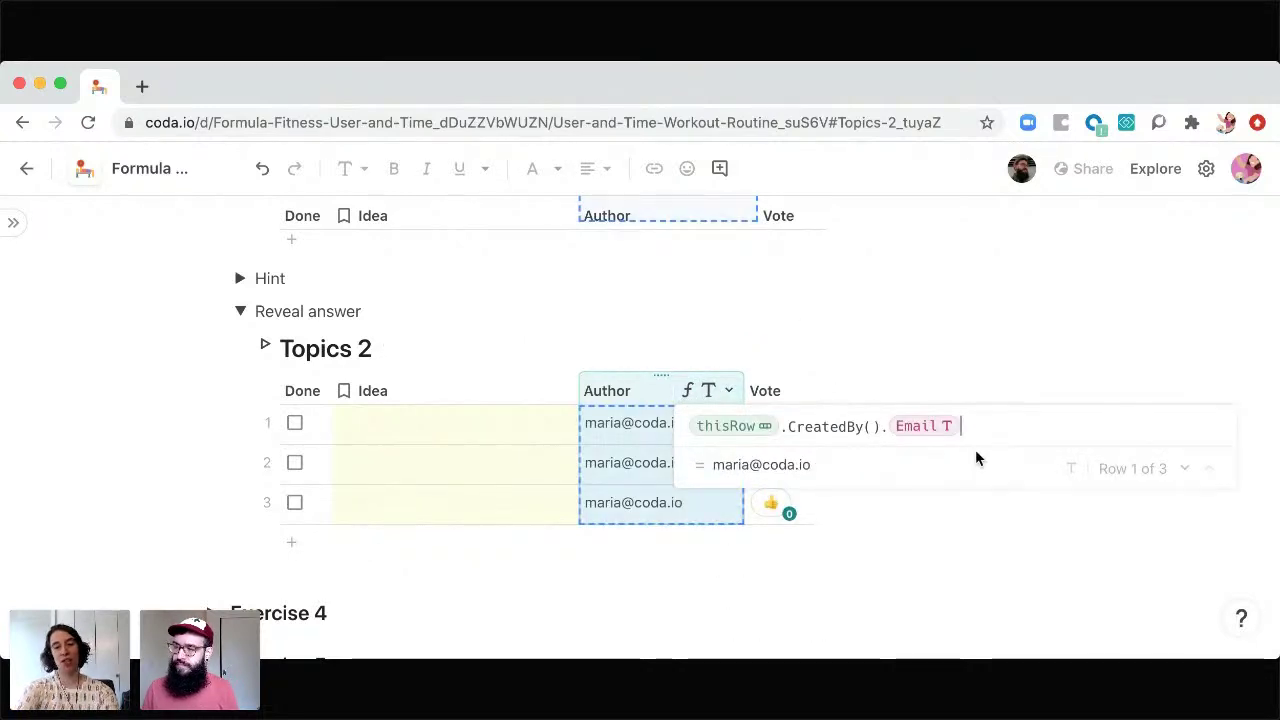
key(BackSpace)
key(BackSpace)
key(BackSpace)
key(BackSpace)
key(BackSpace)
key(BackSpace)
key(BackSpace)
key(BackSpace)
key(BackSpace)
key(BackSpace)
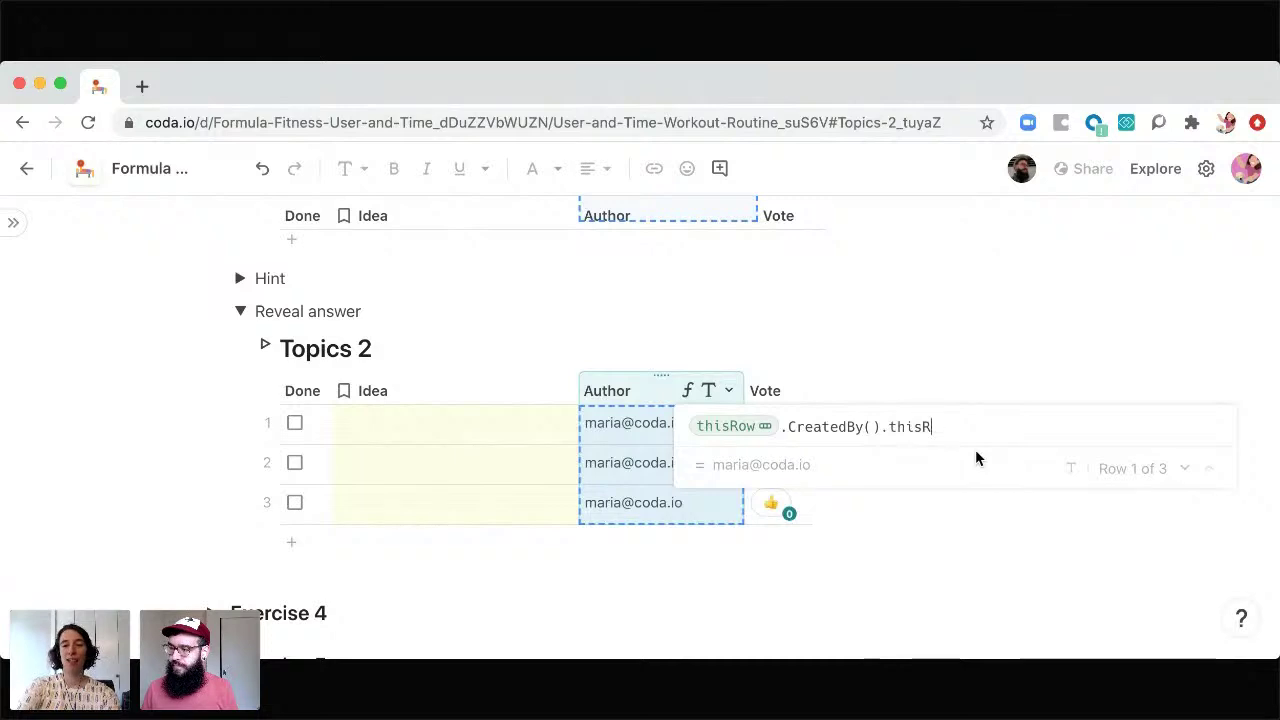
key(BackSpace)
key(BackSpace)
key(BackSpace)
text(name)
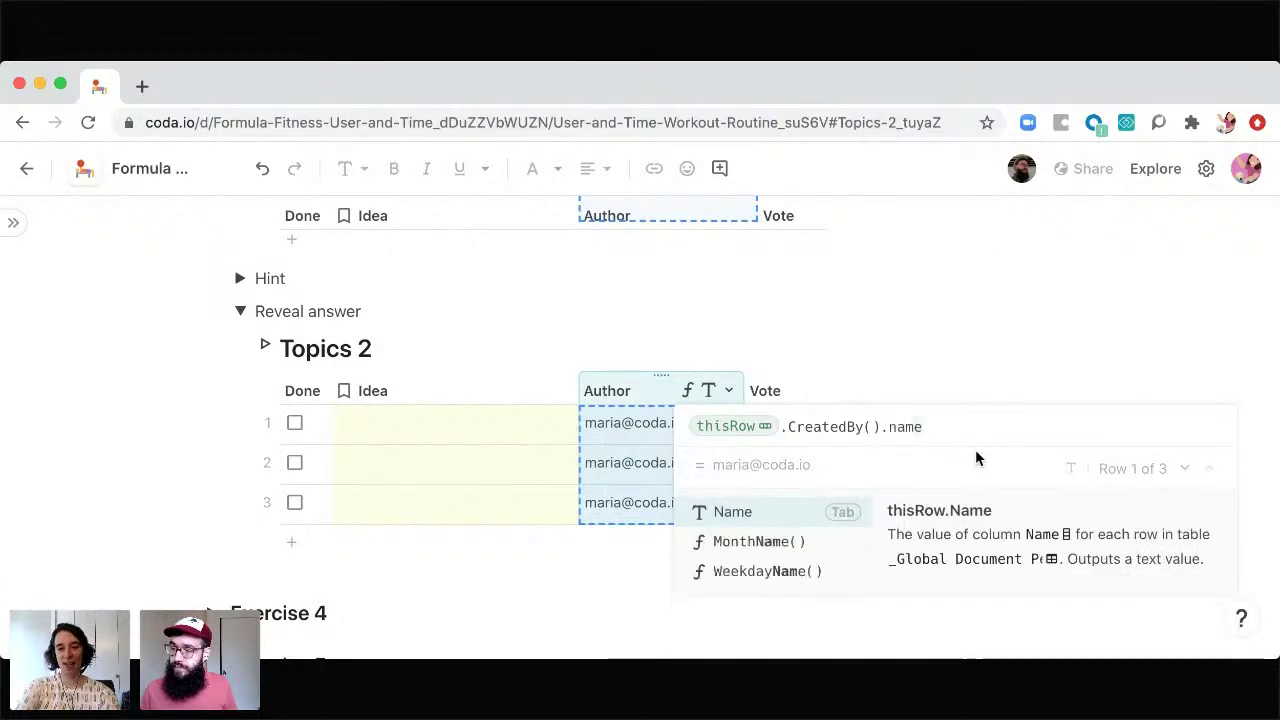
key(Tab)
key(Return)
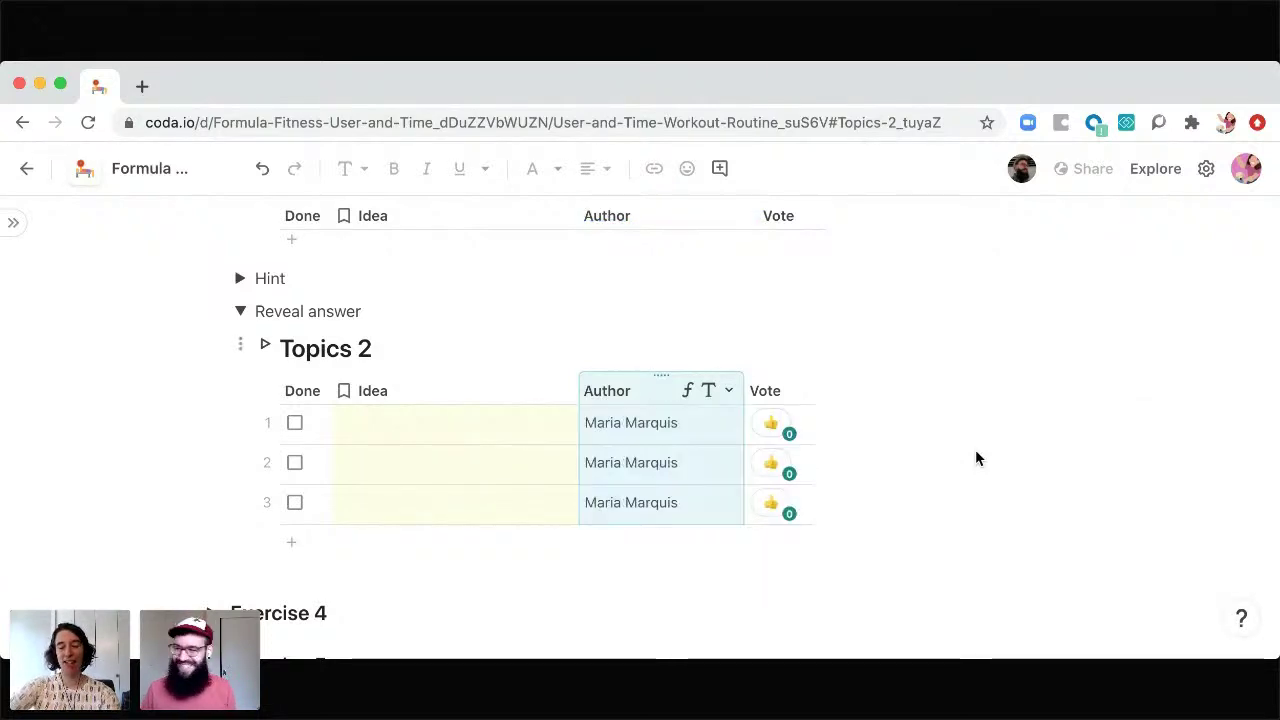
Step: Replace .Name with .ToText(), making the formula thisRow.CreatedBy().ToText()
click(684, 392)
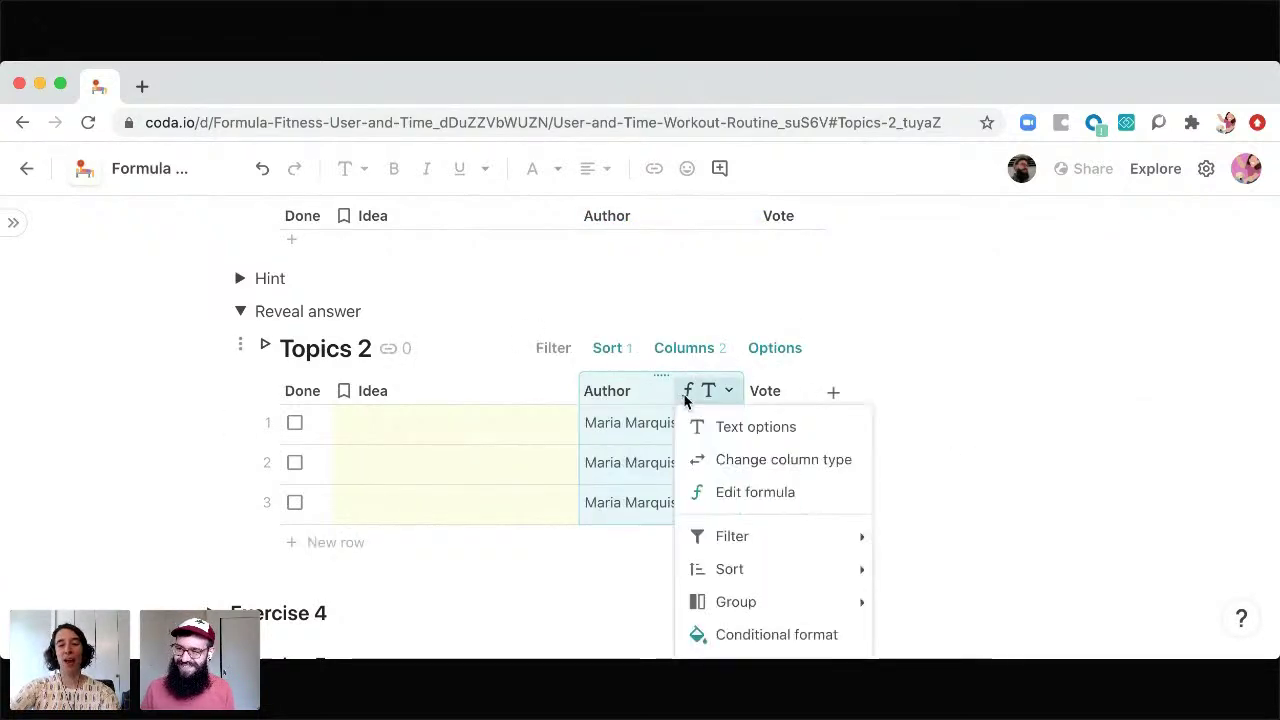
click(751, 494)
key(BackSpace)
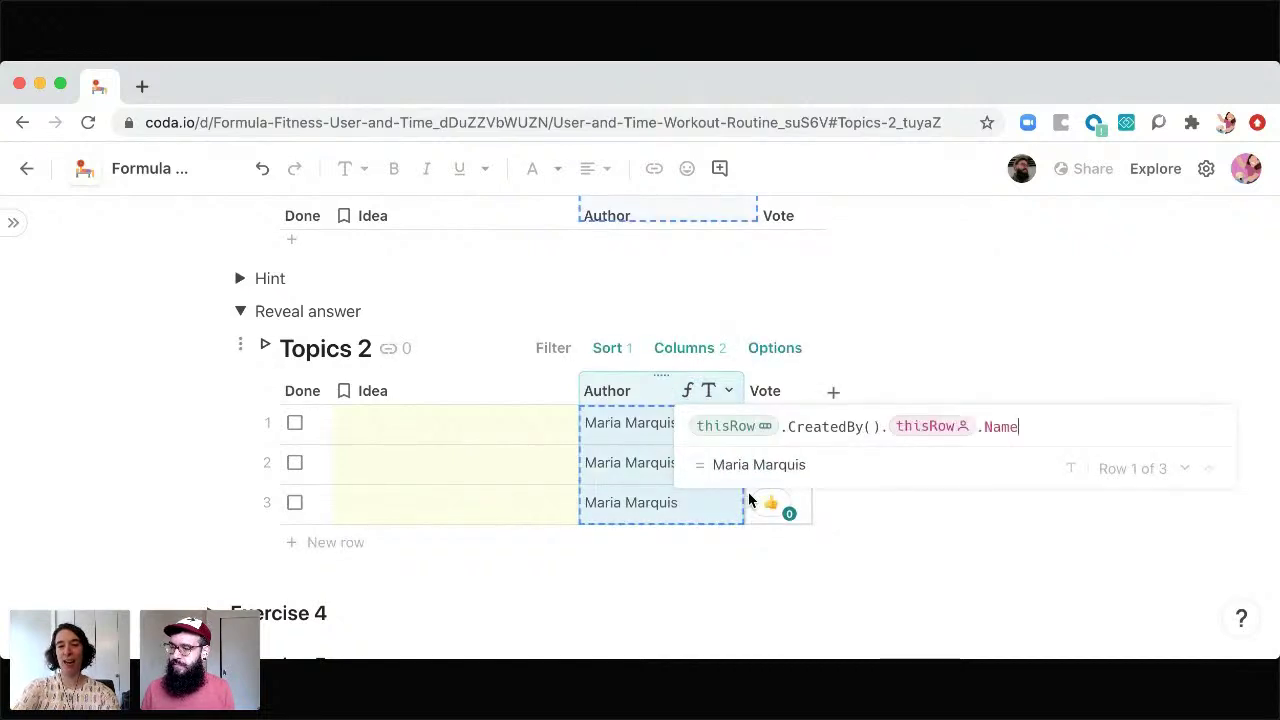
key(BackSpace)
key(BackSpace)
key(BackSpace)
key(BackSpace)
key(BackSpace)
key(BackSpace)
key(BackSpace)
key(BackSpace)
key(BackSpace)
key(BackSpace)
key(BackSpace)
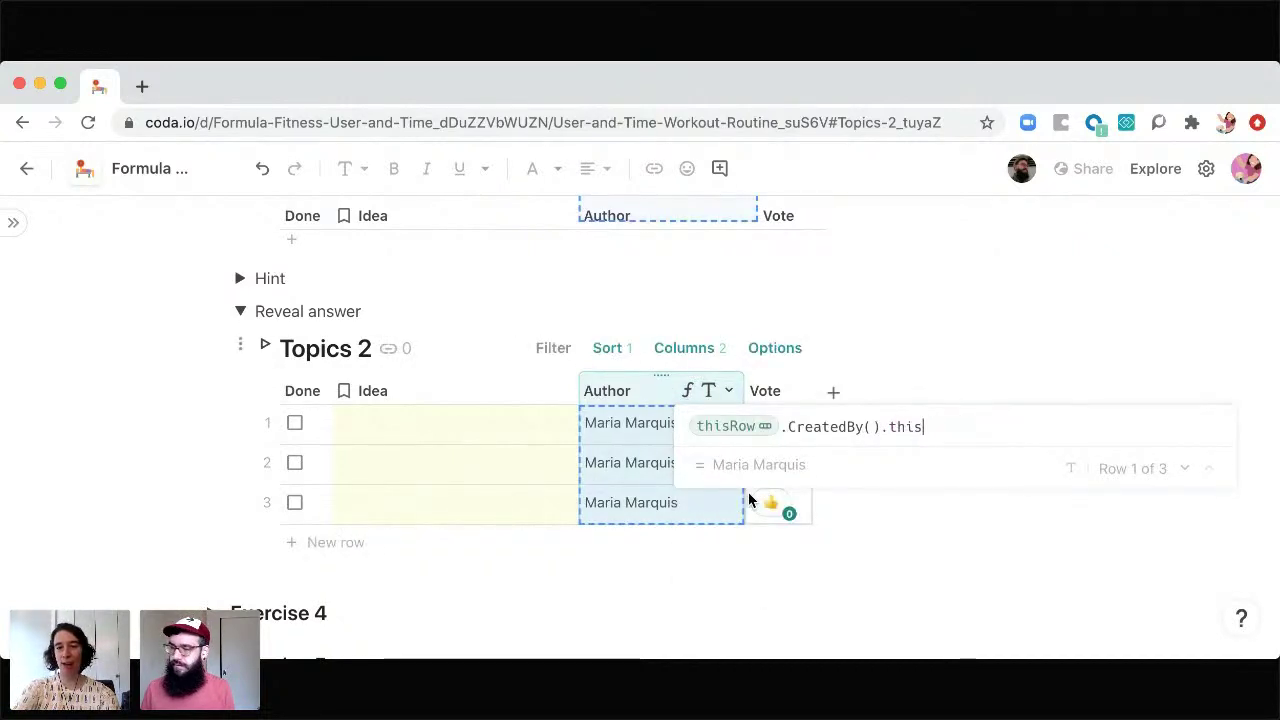
key(BackSpace)
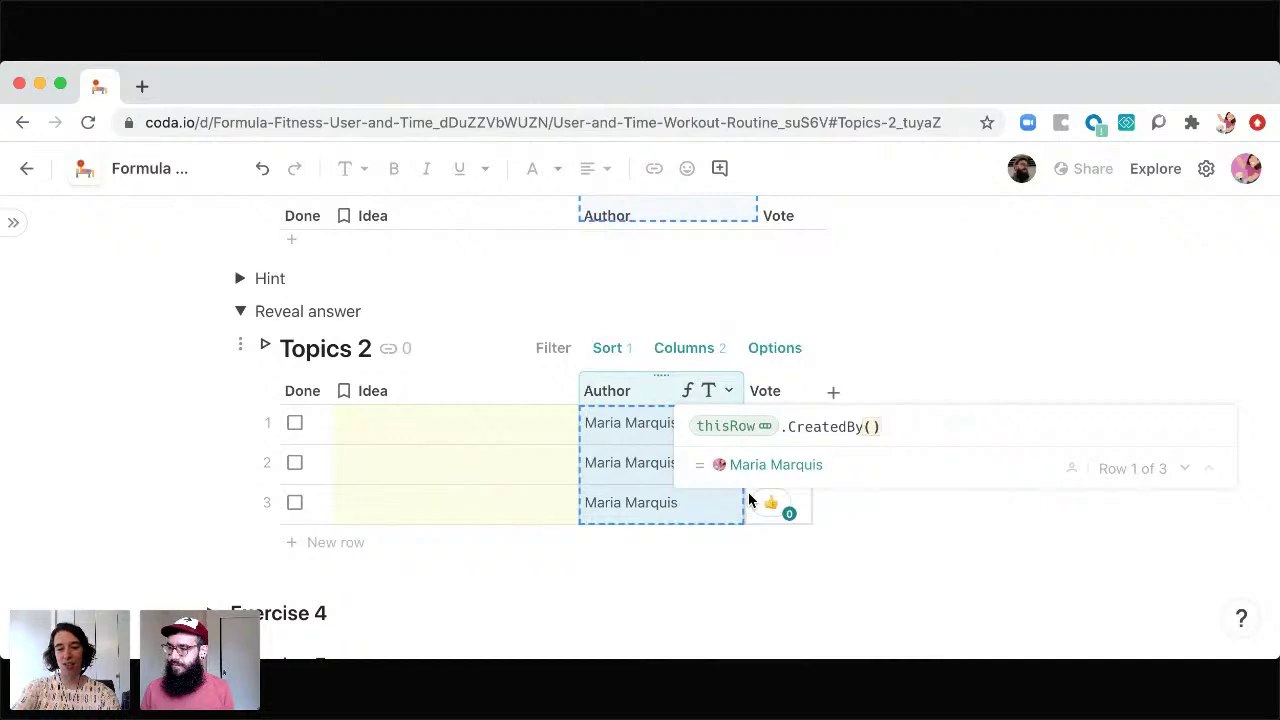
text(.Name)
text(ToText()
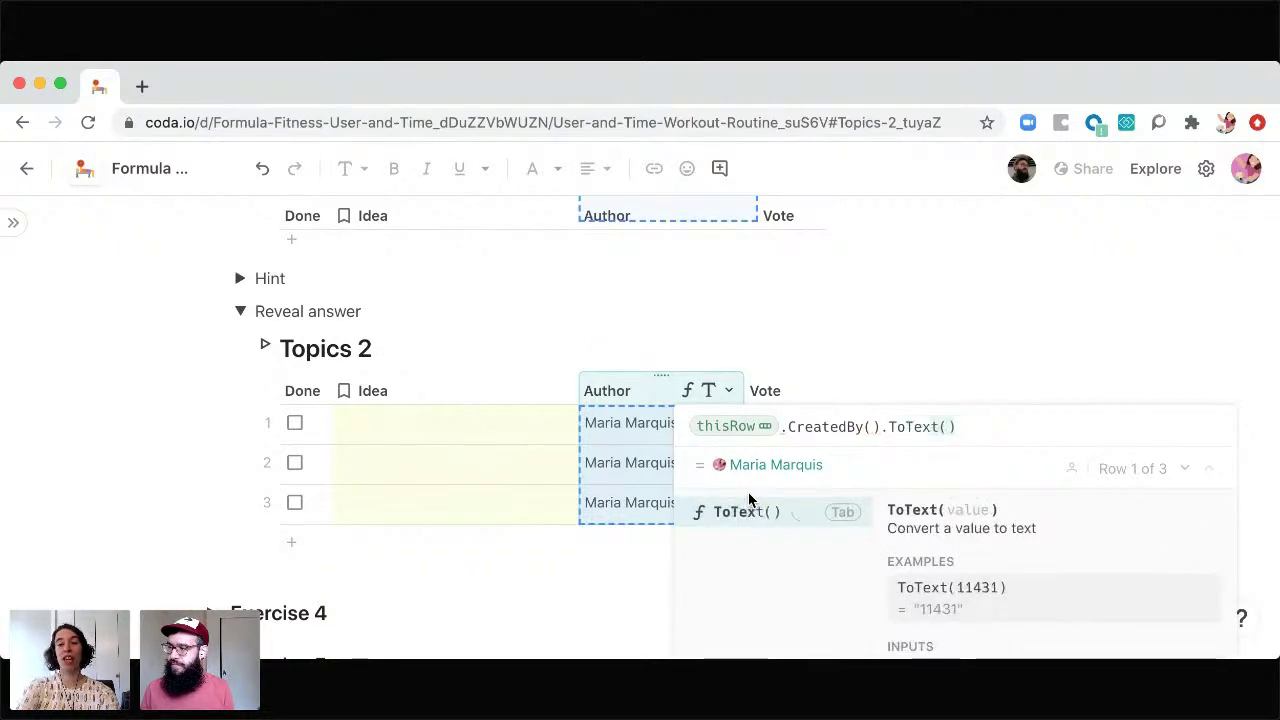
key(Tab)
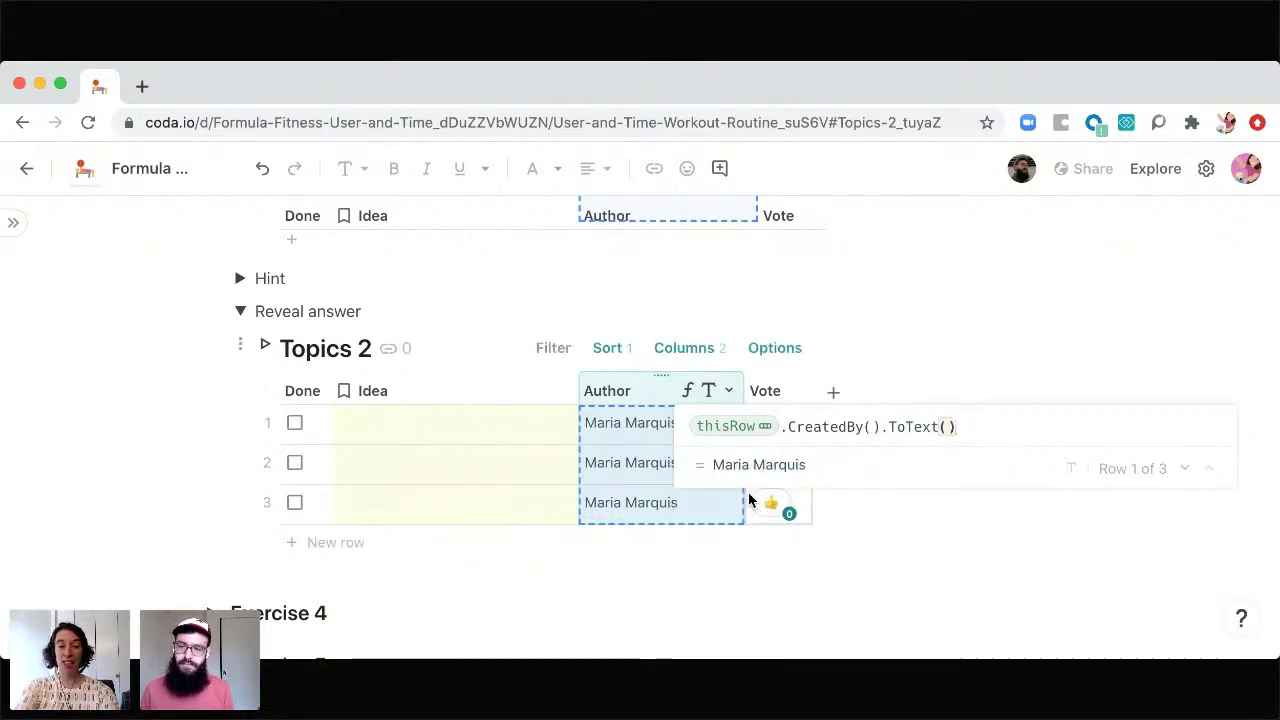
key(Return)
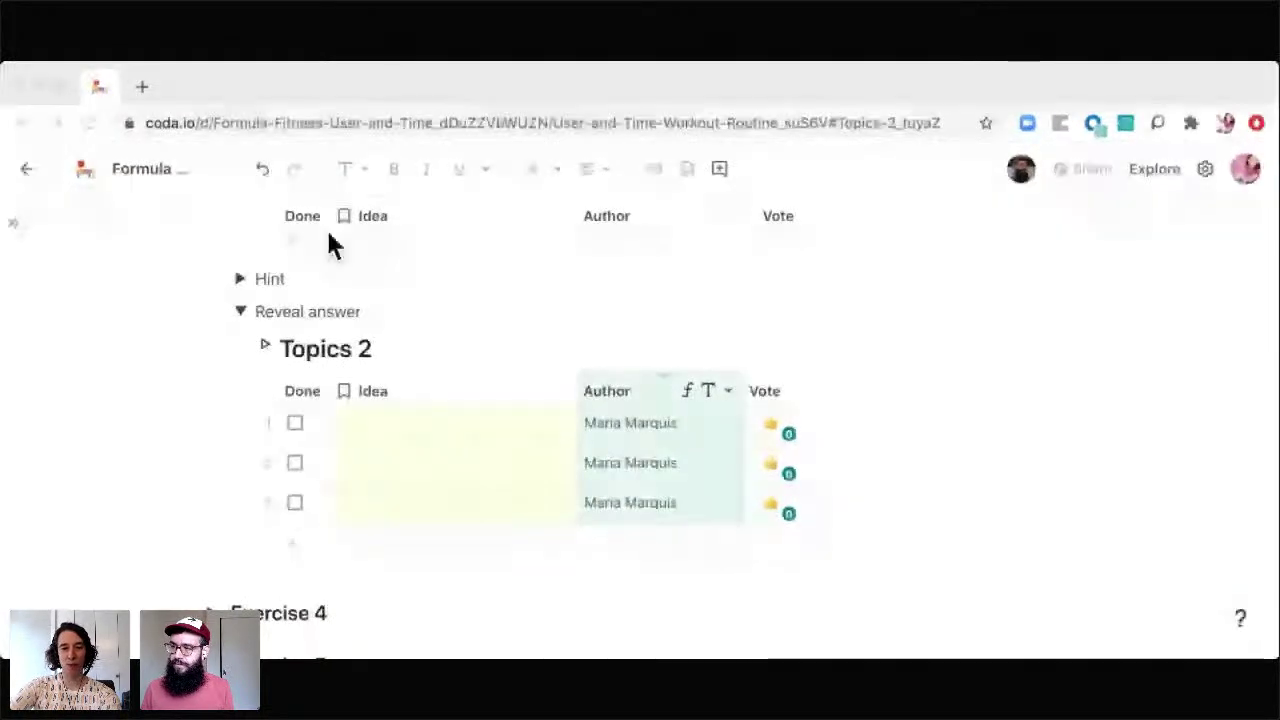
Step: Change the Author column's type from Text to People
click(714, 391)
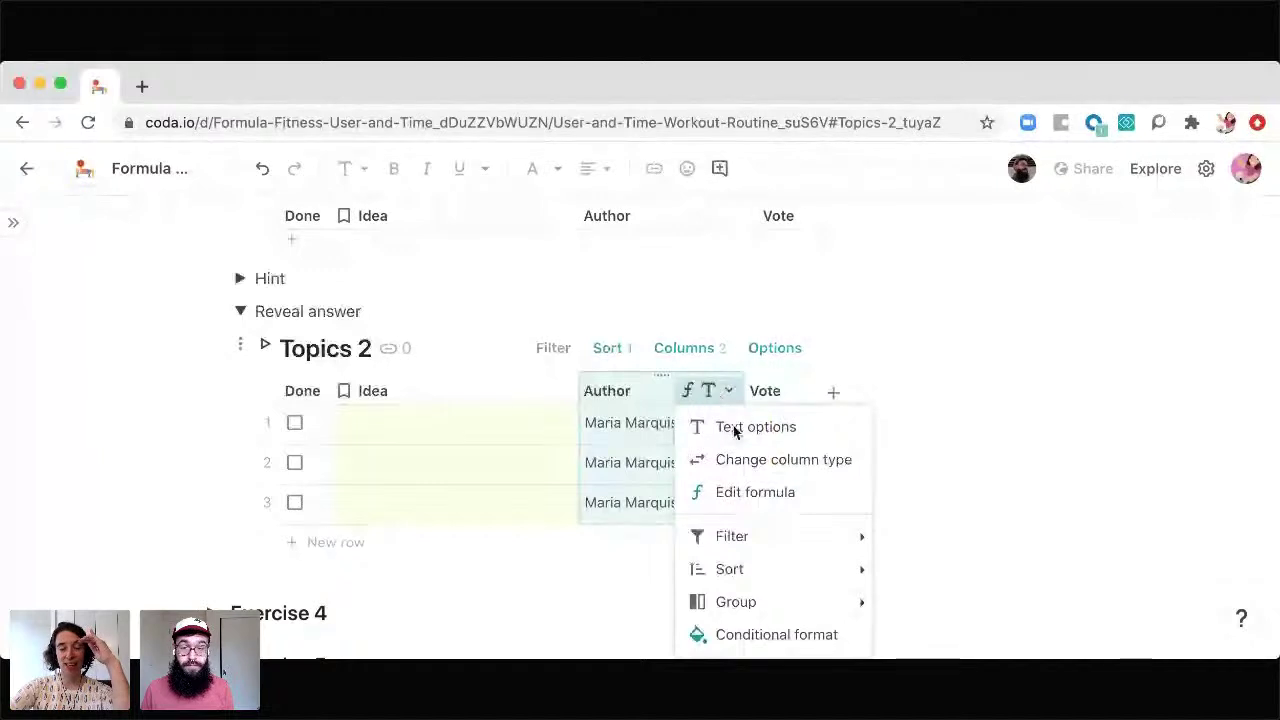
click(731, 428)
click(735, 456)
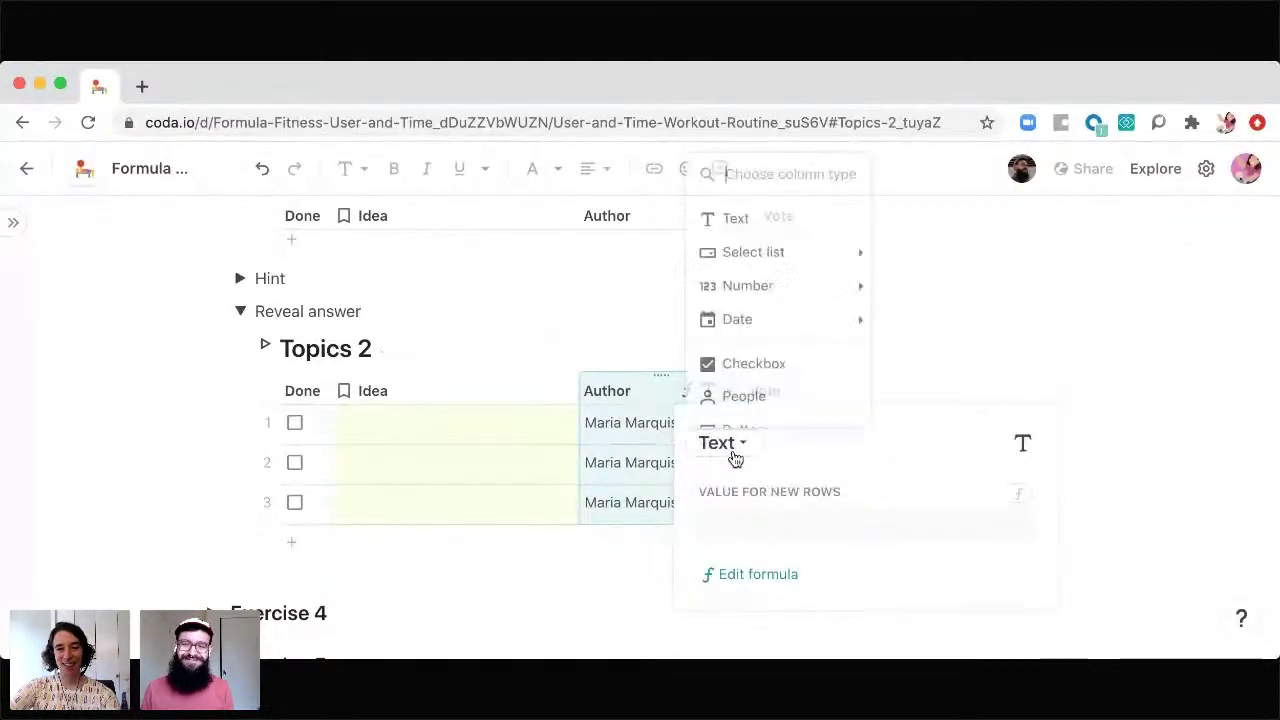
scroll(760, 340, down, 2)
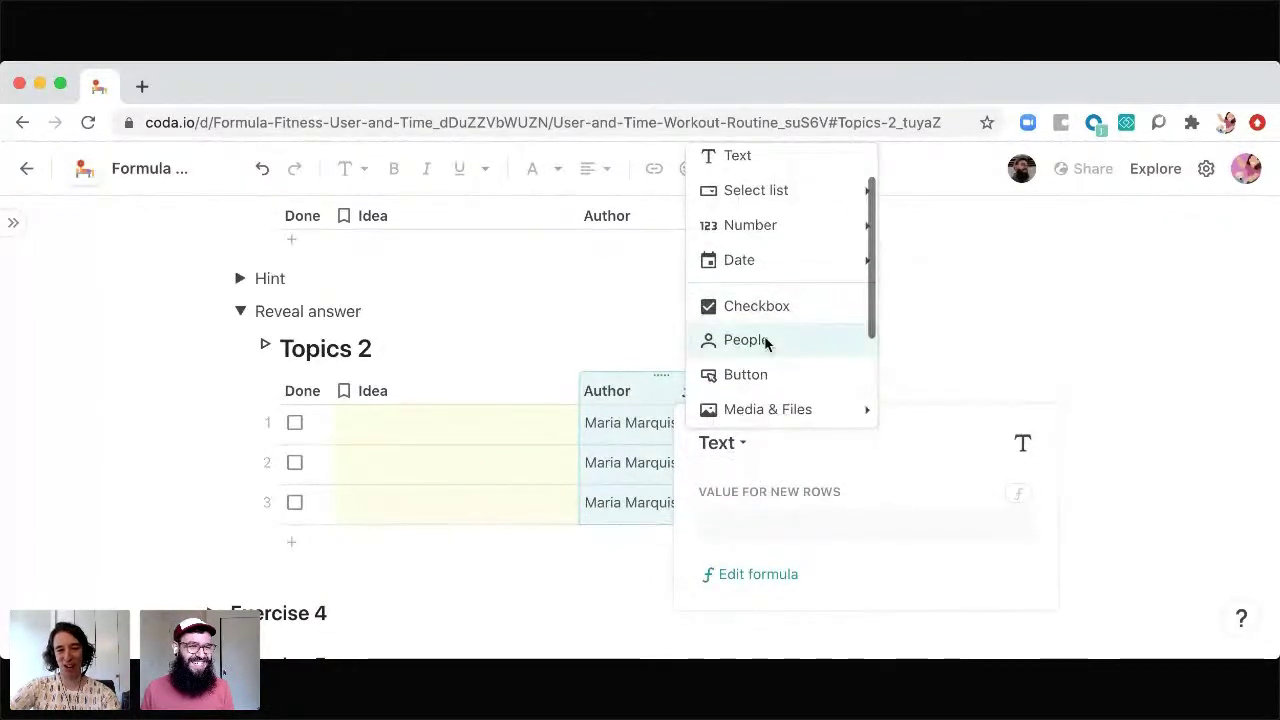
click(760, 340)
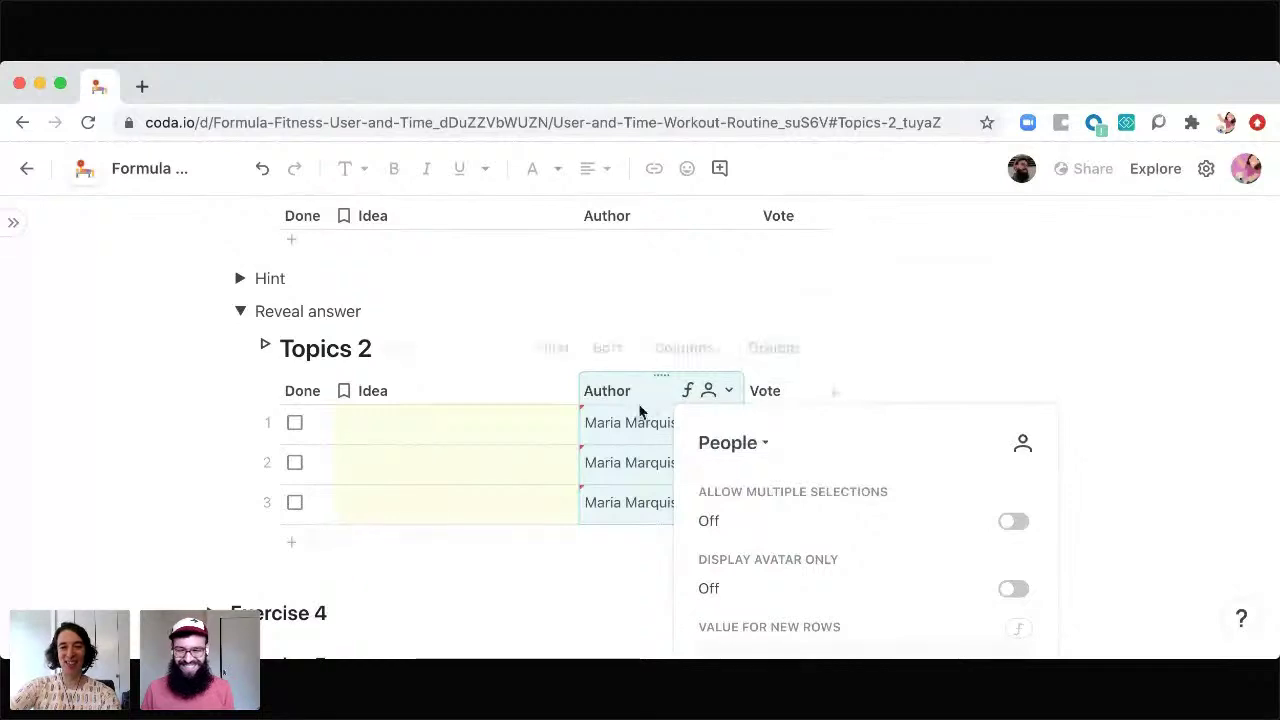
Step: Delete .ToText() so the Author formula is just thisRow.CreatedBy()
click(688, 393)
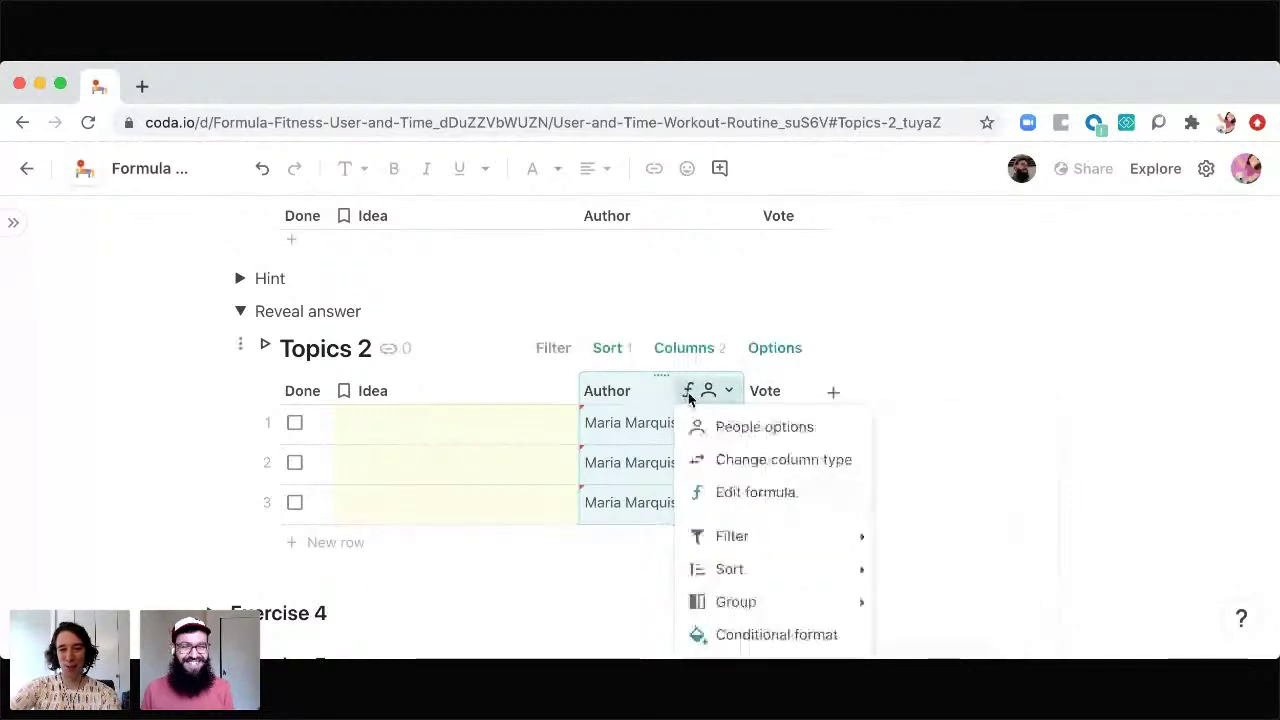
click(740, 490)
click(920, 427)
key(BackSpace)
key(BackSpace)
key(BackSpace)
key(BackSpace)
key(BackSpace)
key(BackSpace)
key(BackSpace)
key(BackSpace)
key(BackSpace)
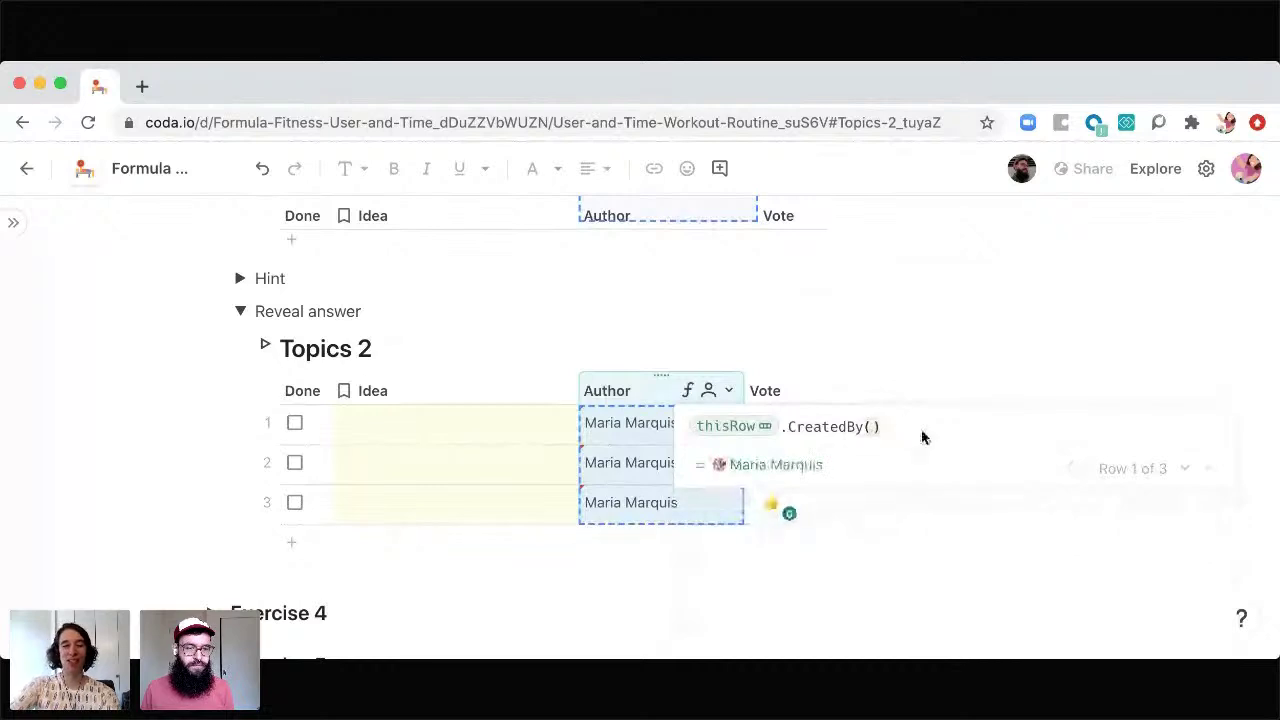
key(Return)
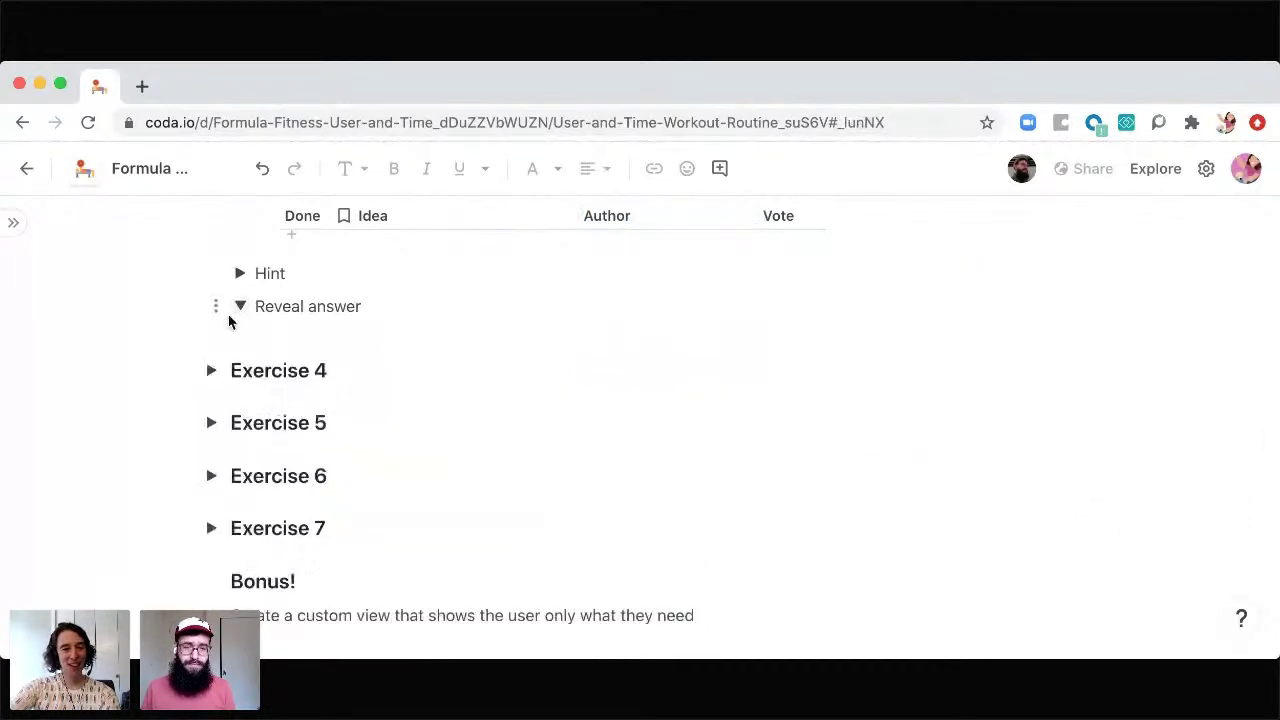
Step: Collapse the Reveal answer and Exercise 3 toggles, then expand Exercise 4
click(240, 307)
scroll(294, 311, up, 4)
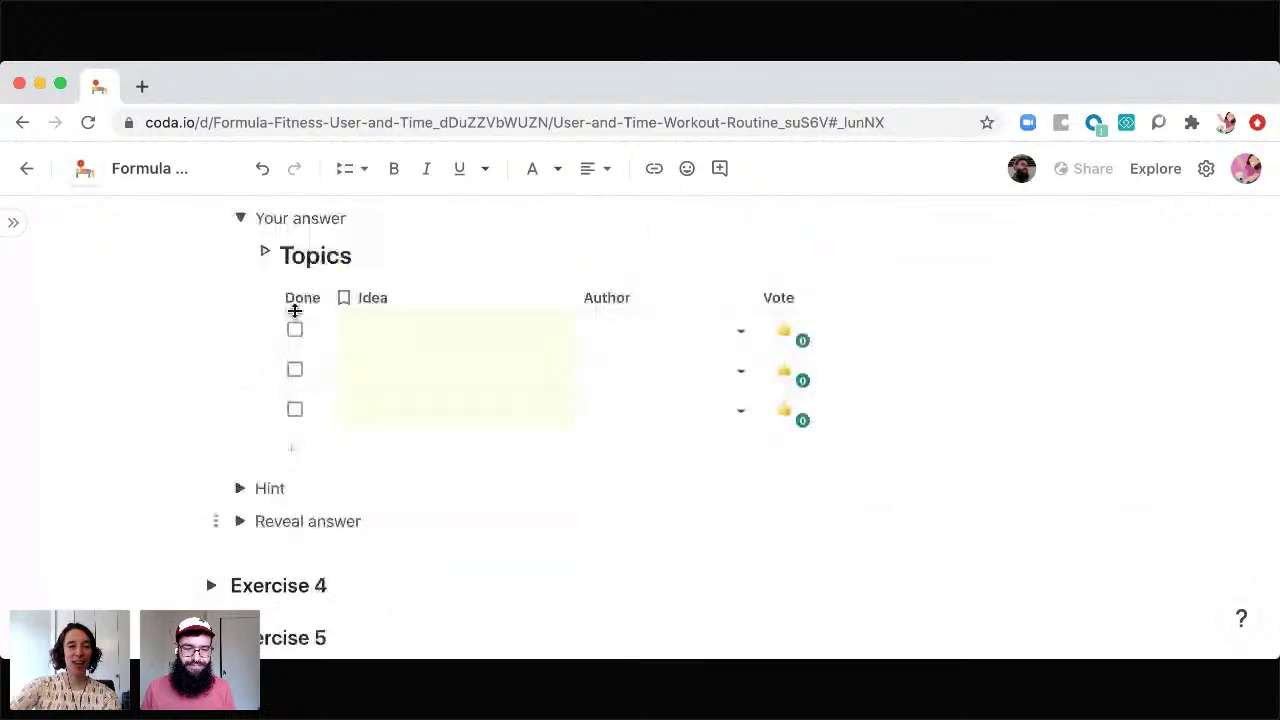
scroll(294, 311, up, 2)
click(211, 225)
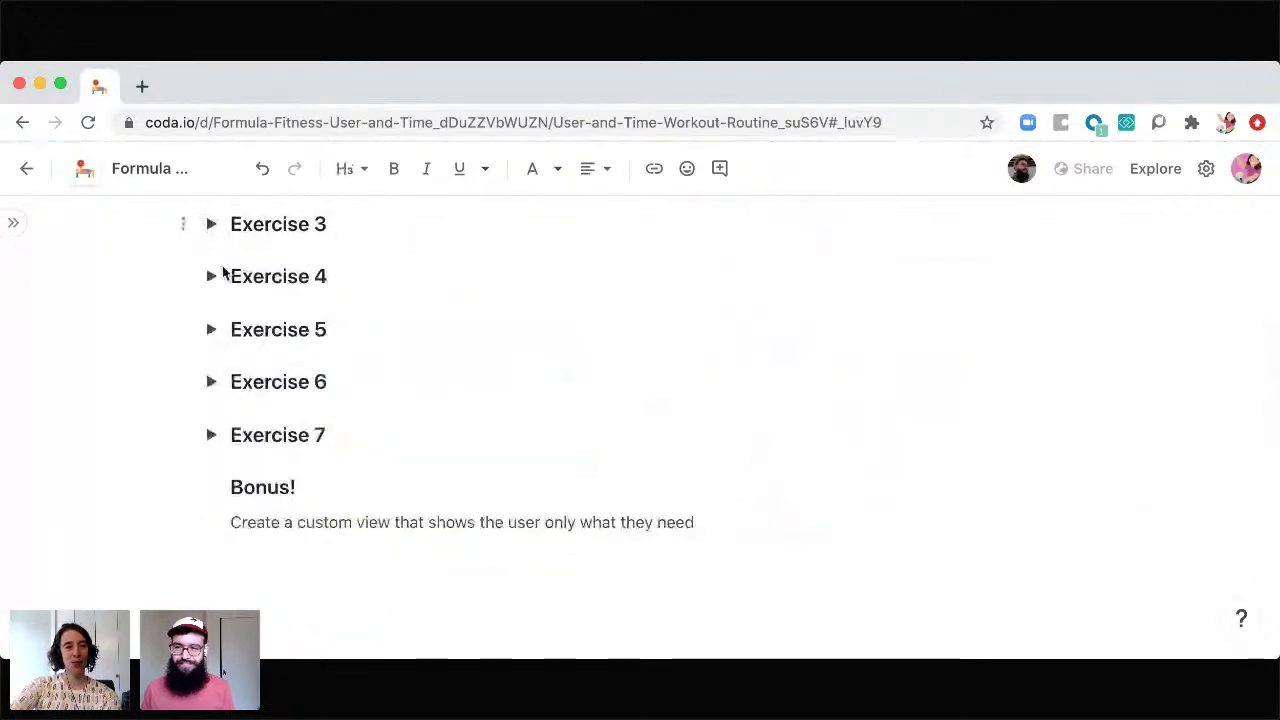
click(211, 276)
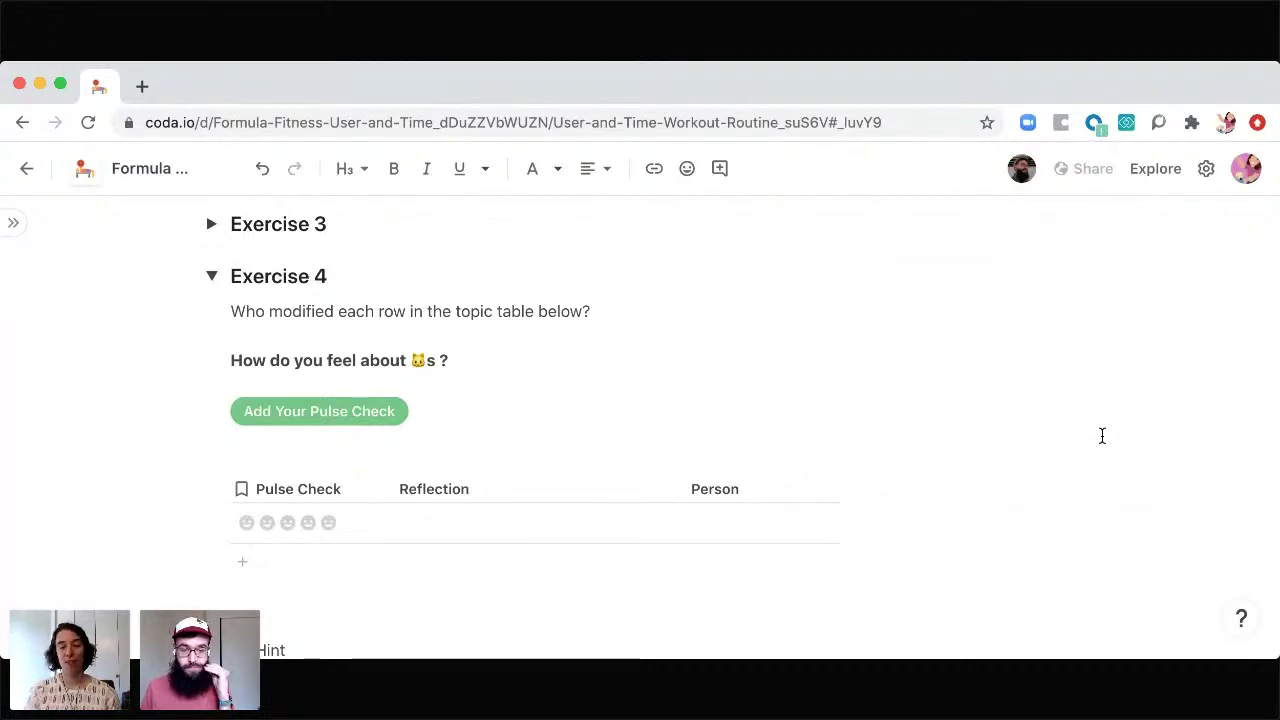
Step: Replace 'topic' with 'pulse' in the Exercise 4 question
click(468, 311)
double_click(468, 311)
text(pulse)
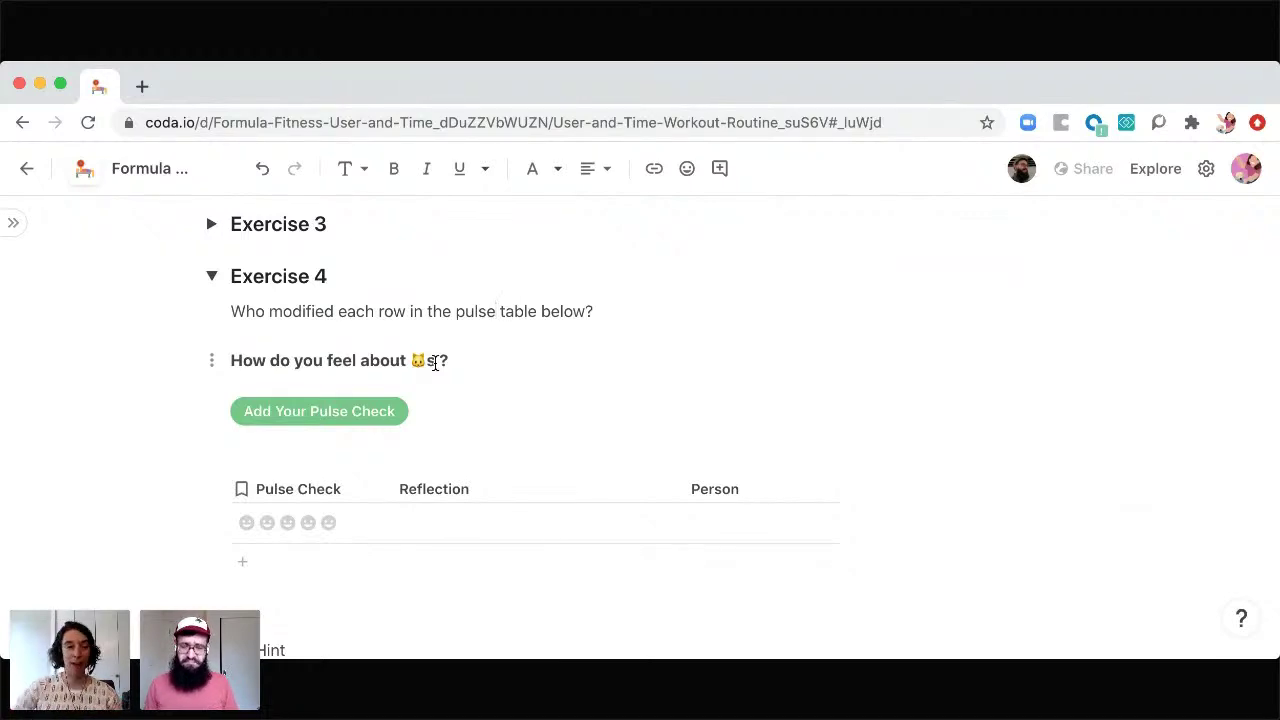
scroll(531, 495, down, 1)
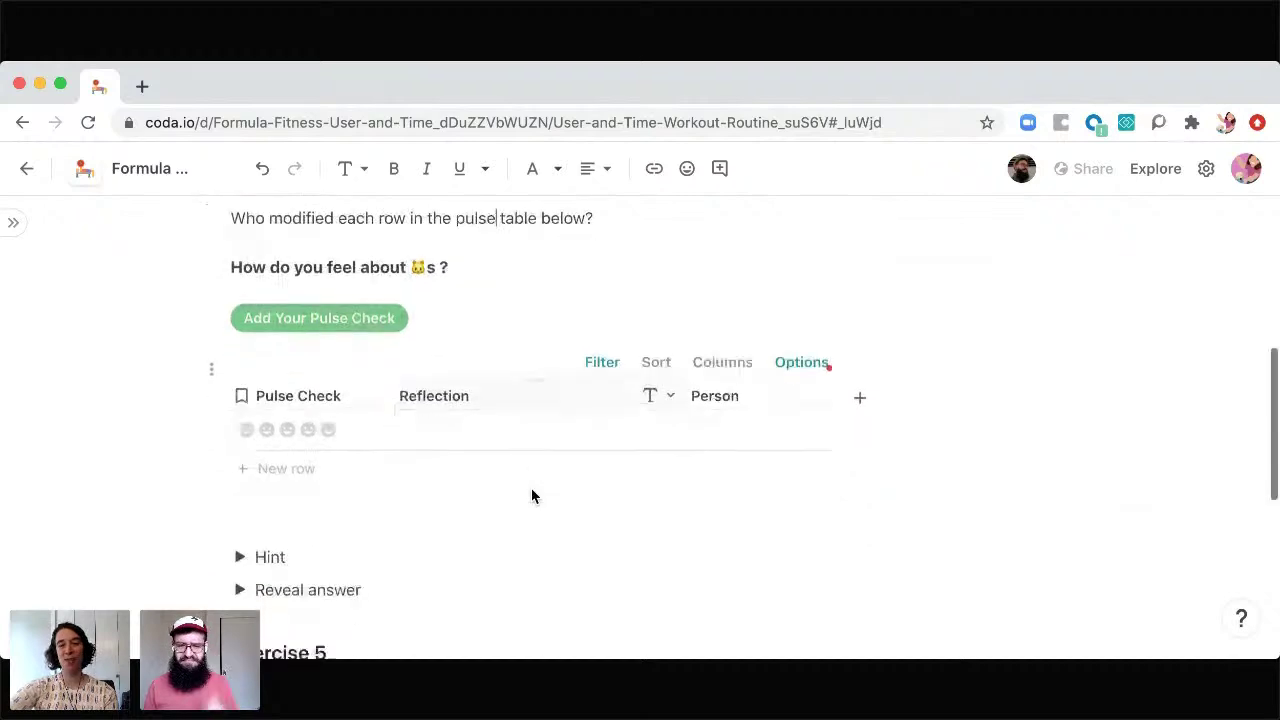
scroll(531, 492, down, 1)
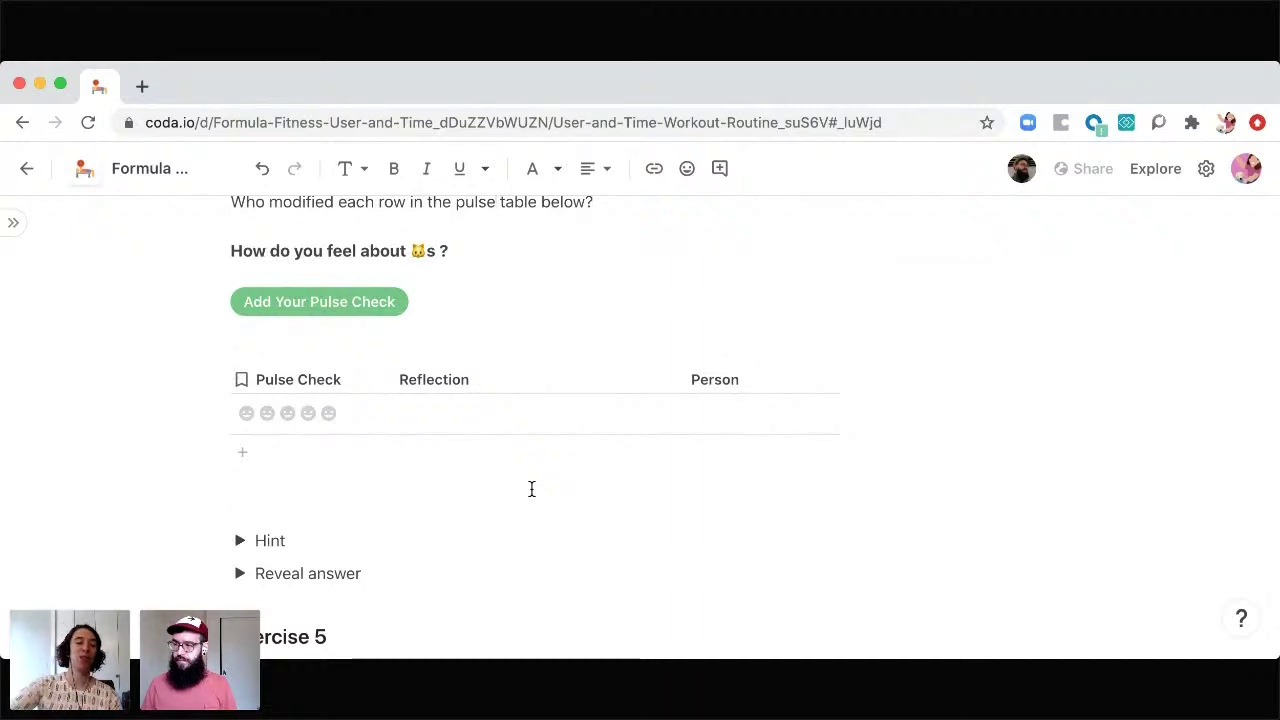
click(243, 577)
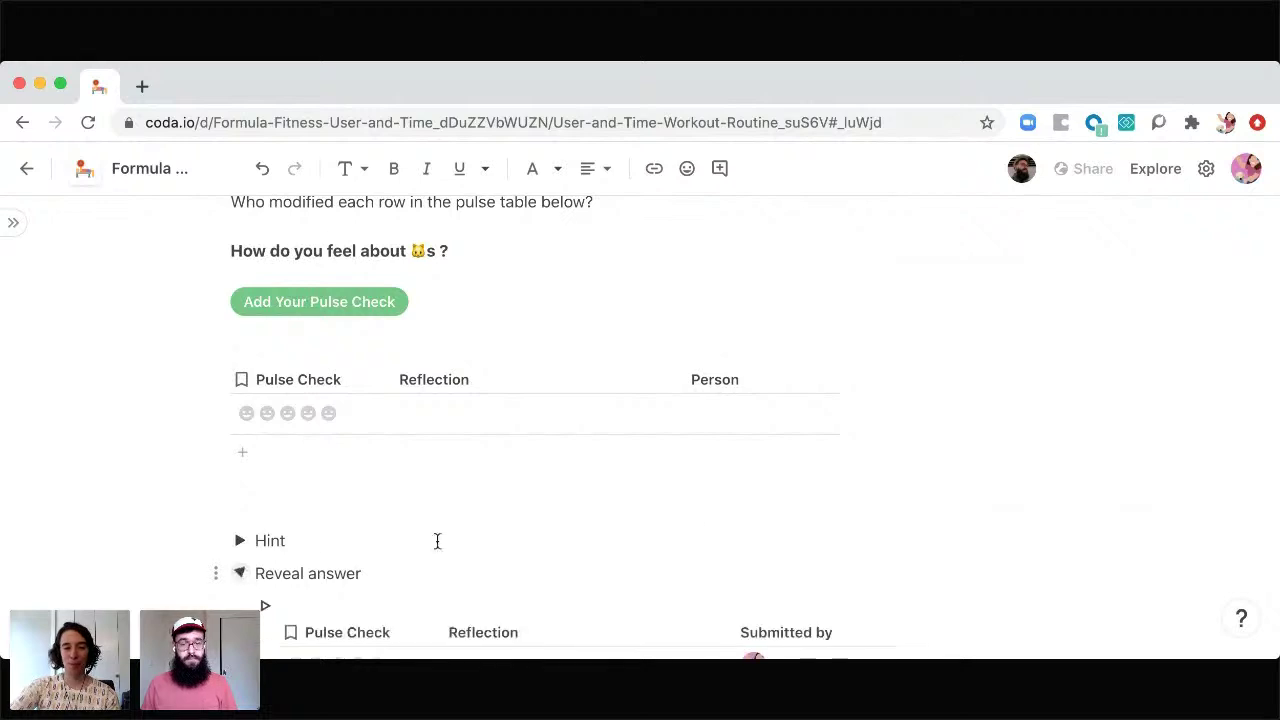
scroll(698, 531, down, 2)
scroll(698, 531, down, 2)
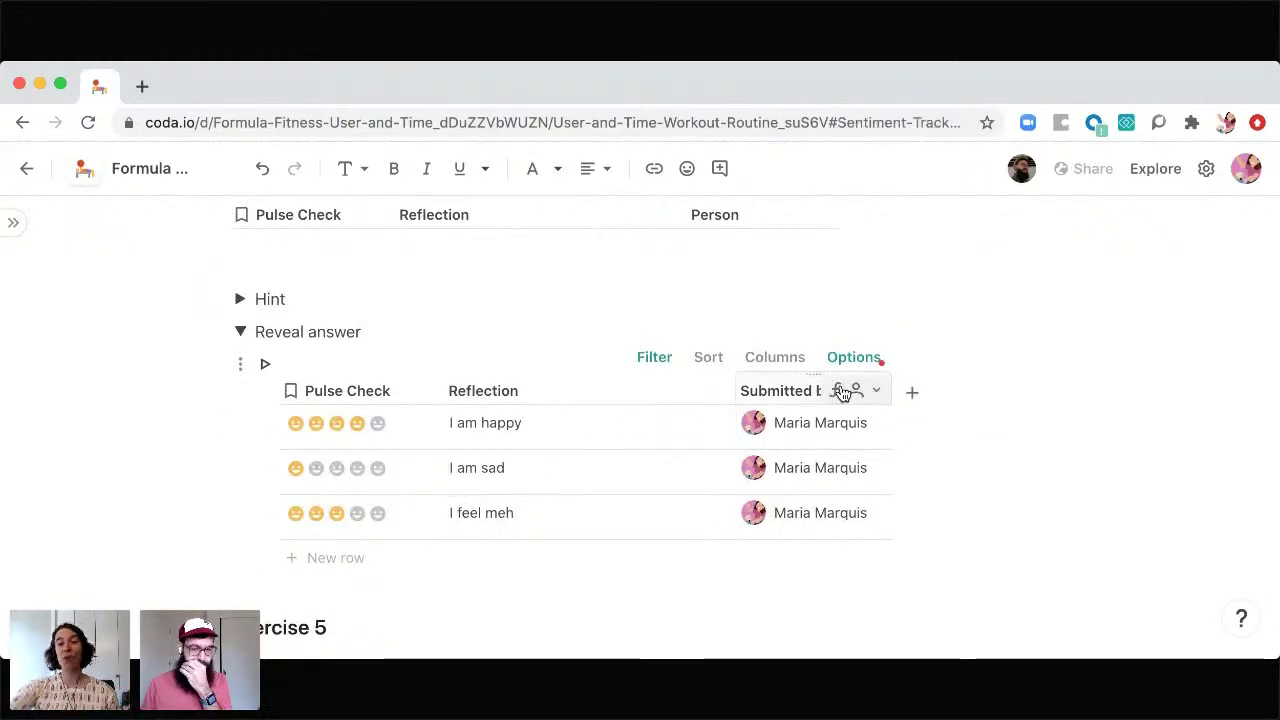
click(843, 391)
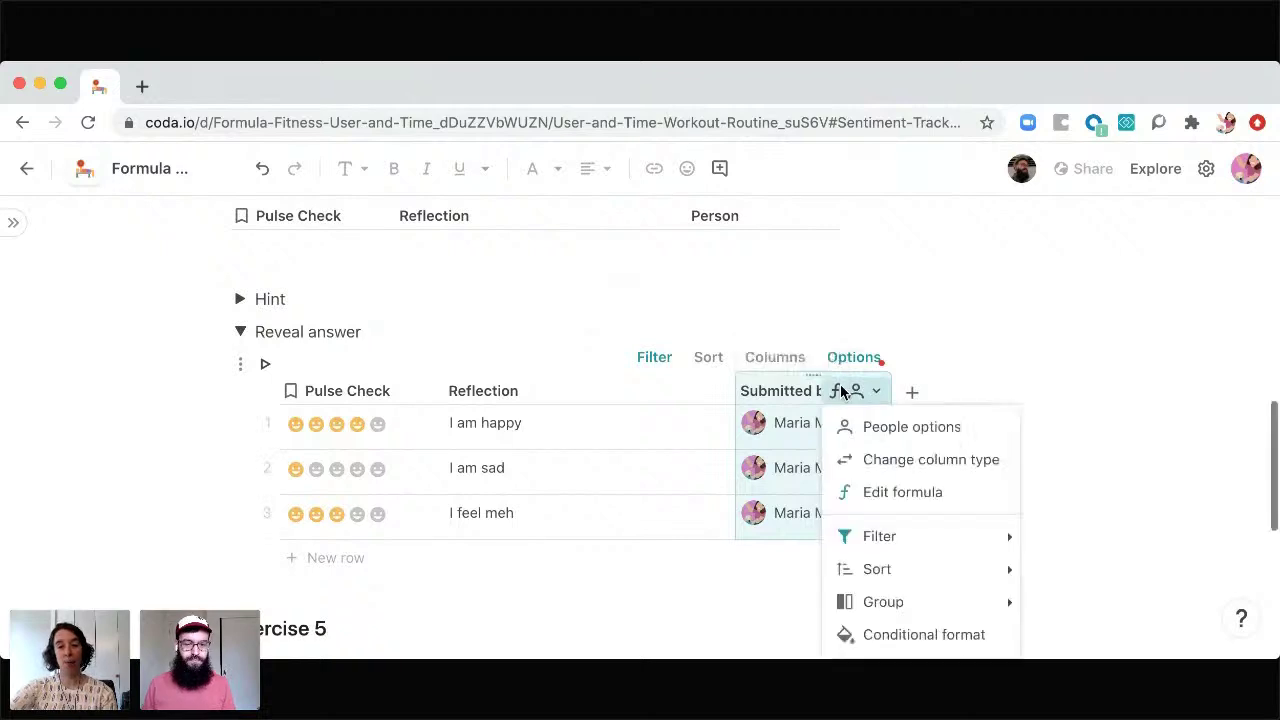
click(878, 493)
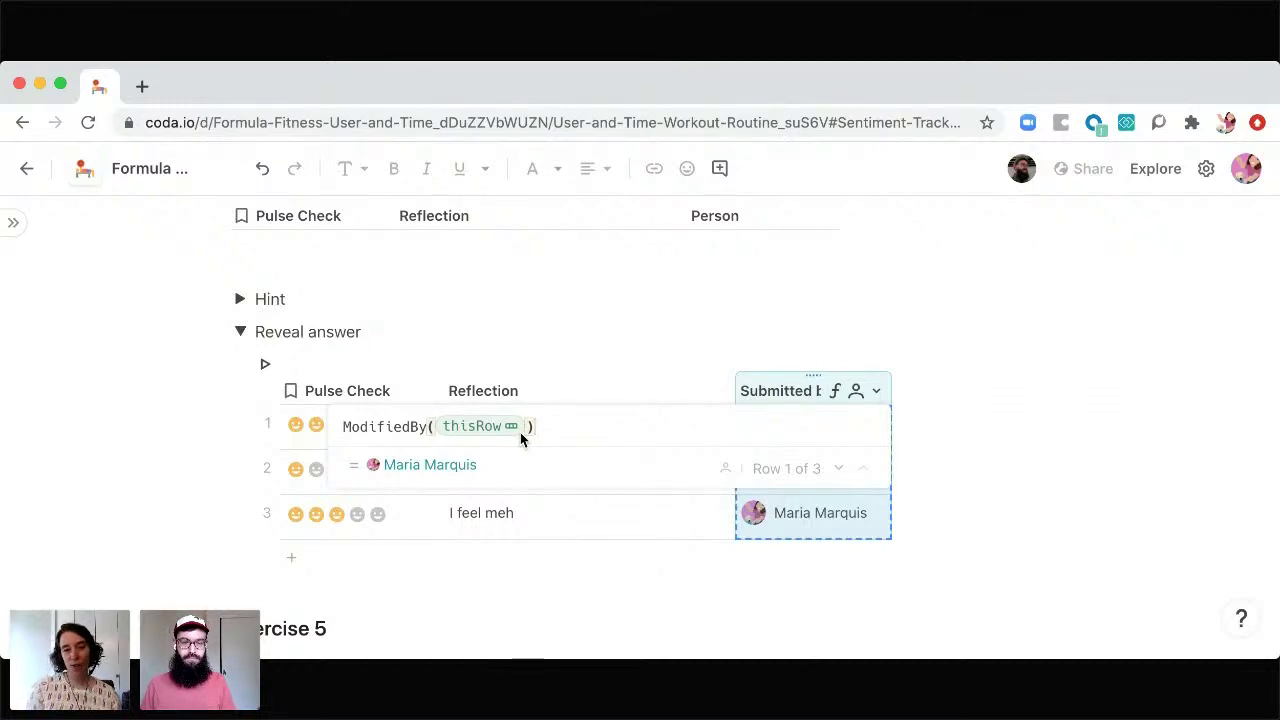
click(651, 519)
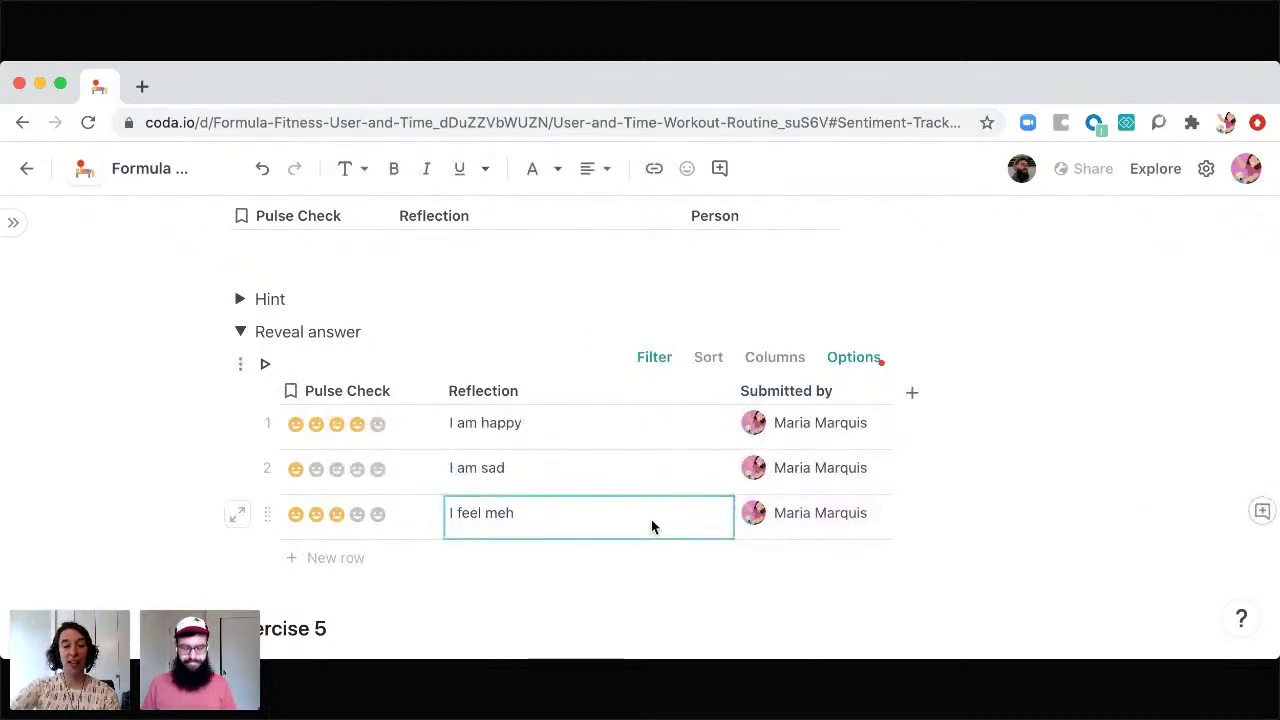
Step: Give Pulse Check row 3 a five-face rating and change its reflection to 'I feel okay'
click(375, 518)
click(484, 532)
text(I feel okay)
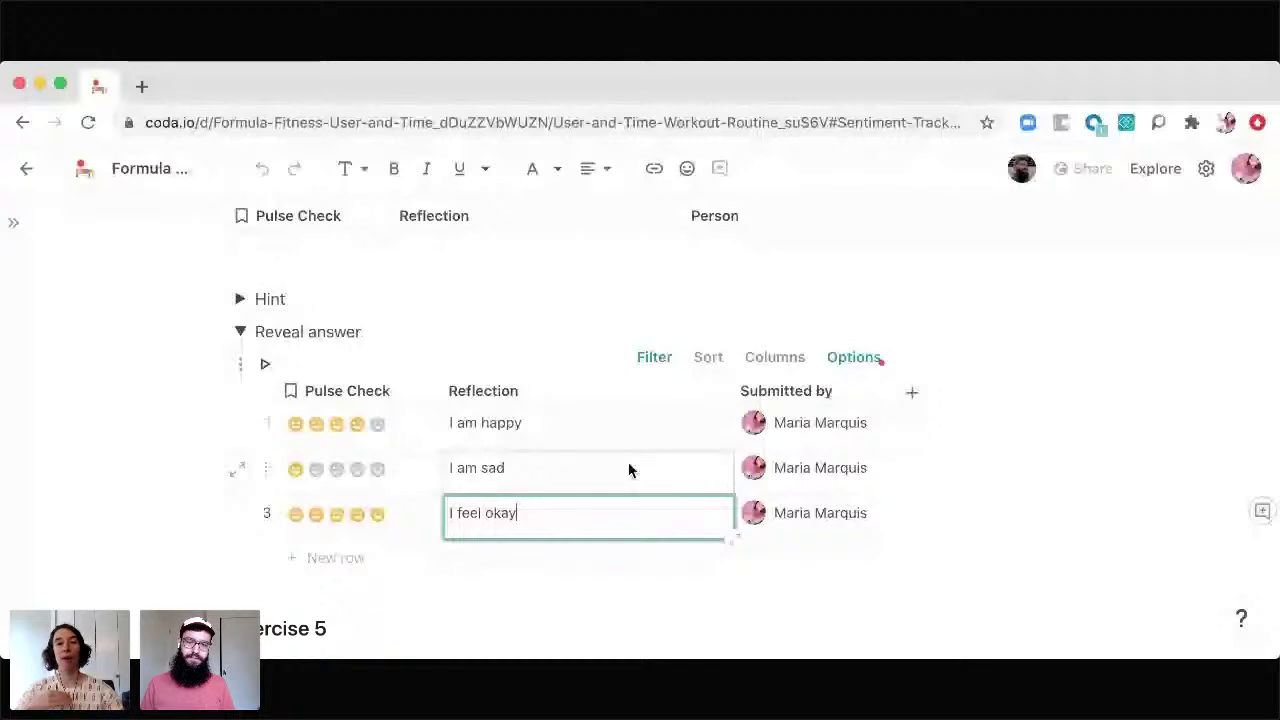
click(628, 470)
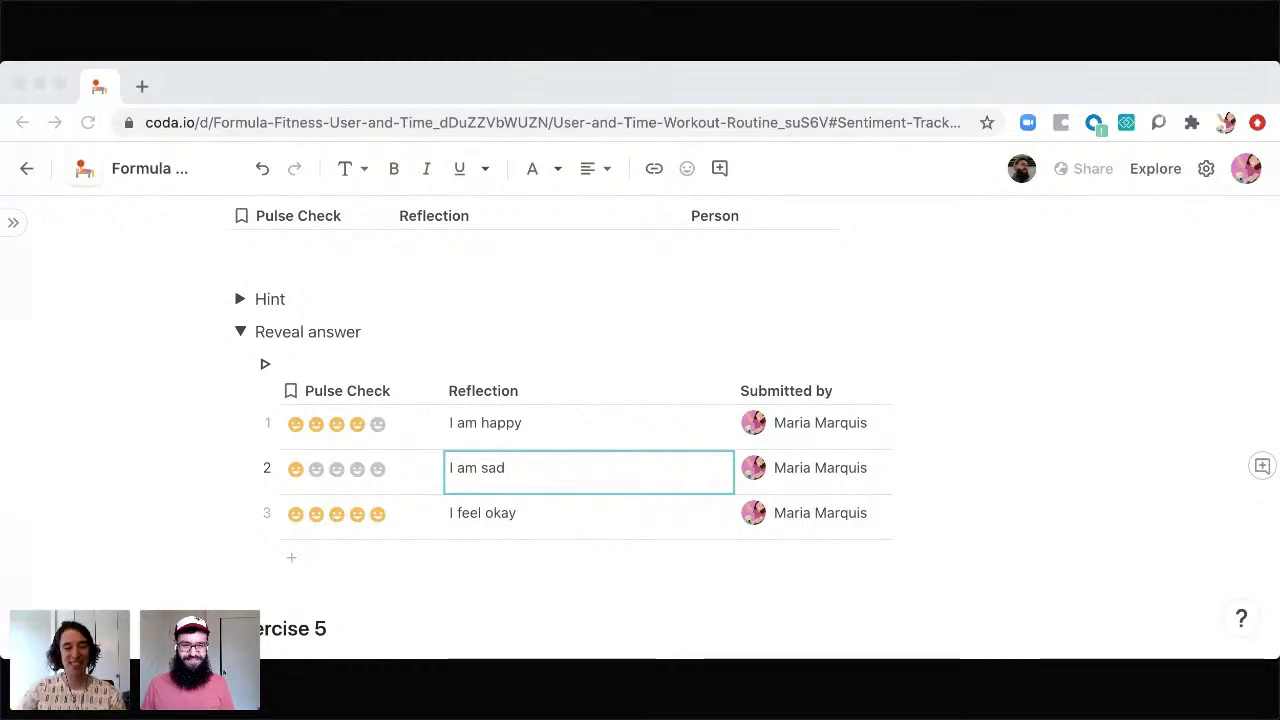
click(82, 287)
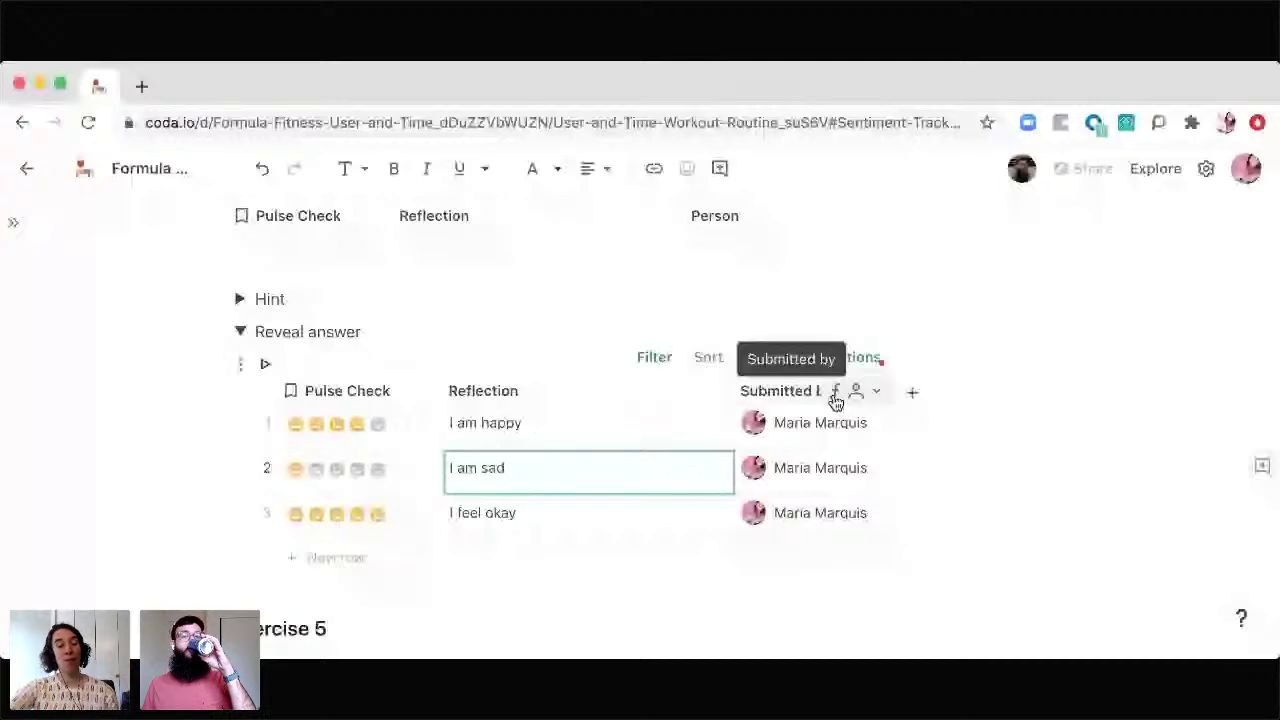
click(831, 398)
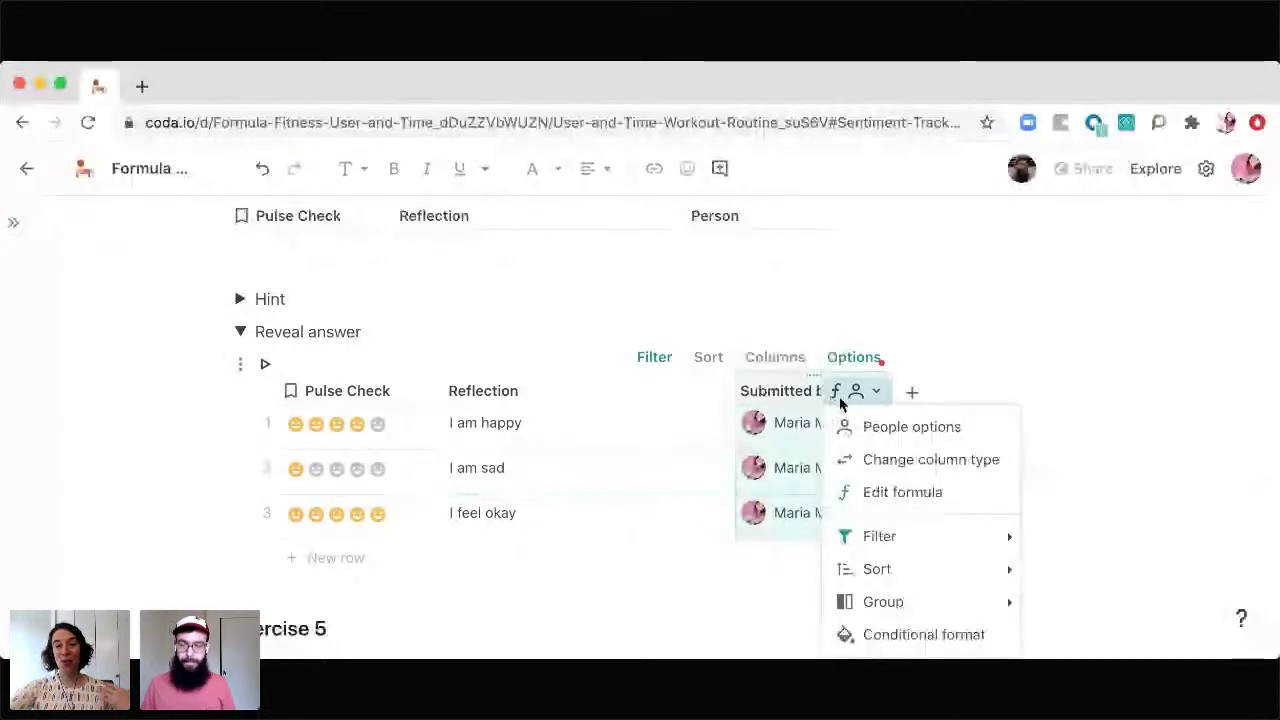
Step: Rewrite the Submitted by formula from ModifiedBy(thisRow) to thisRow.ModifiedBy() using autocomplete
click(893, 491)
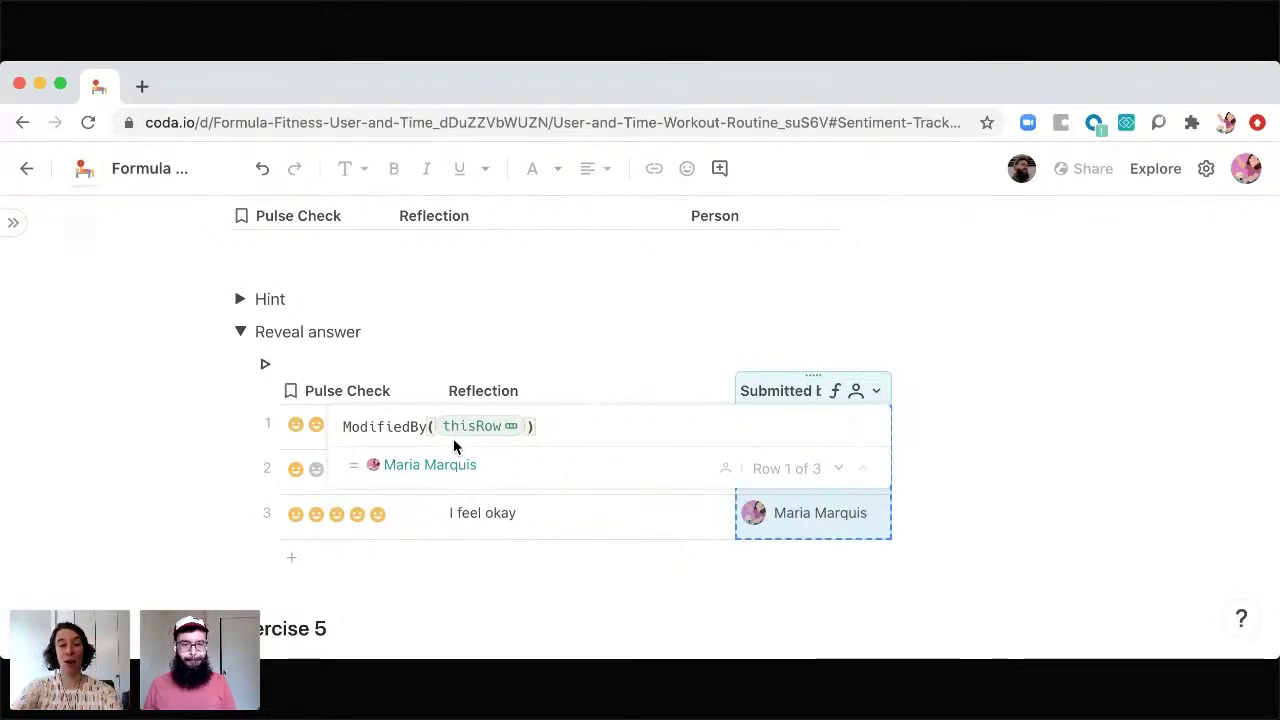
key(BackSpace)
key(BackSpace)
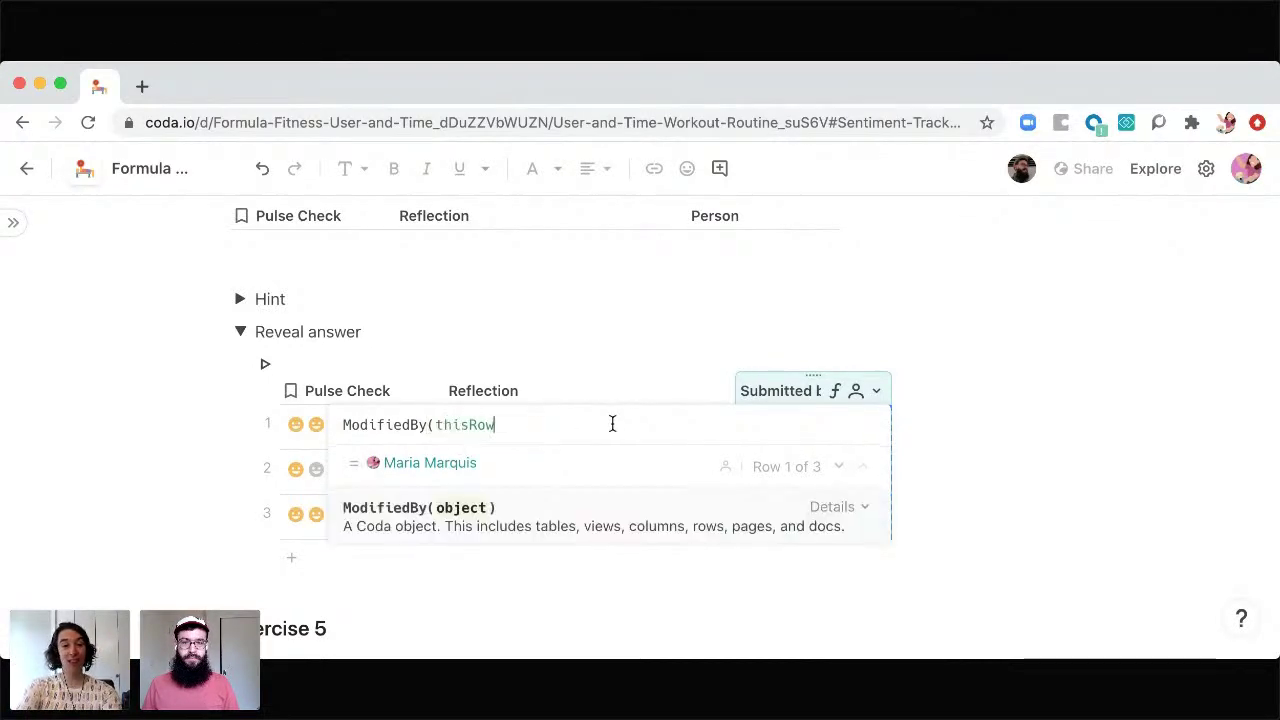
key(BackSpace)
key(BackSpace)
key(BackSpace)
key(BackSpace)
key(BackSpace)
key(BackSpace)
key(BackSpace)
key(BackSpace)
key(BackSpace)
key(BackSpace)
key(BackSpace)
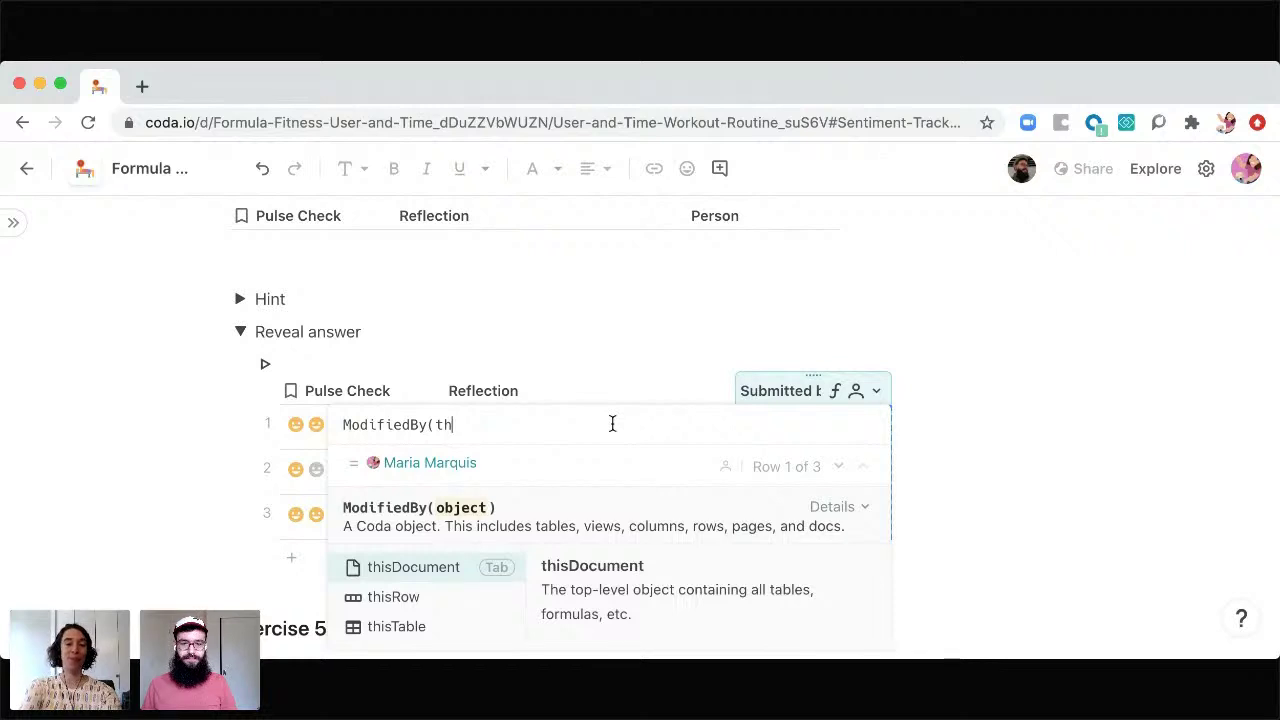
key(BackSpace)
key(BackSpace)
key(BackSpace)
key(BackSpace)
key(BackSpace)
key(BackSpace)
key(BackSpace)
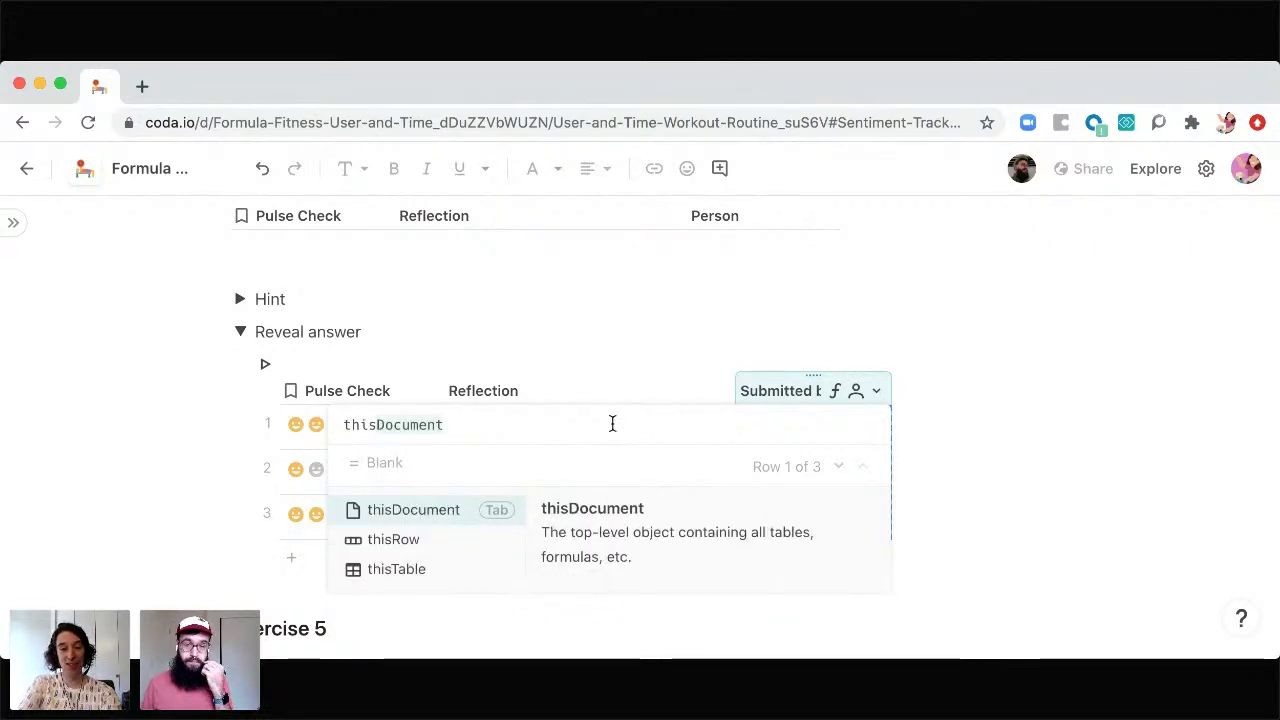
key(Down)
key(Tab)
text(.Mod)
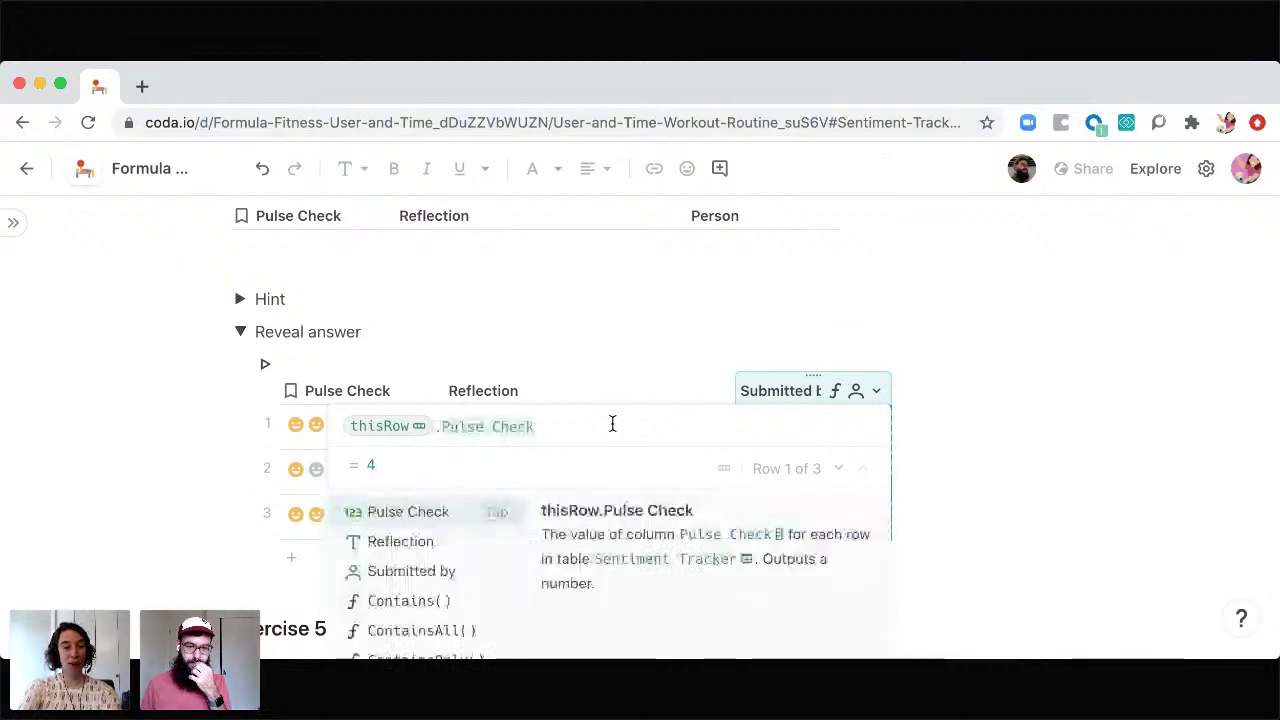
key(Down)
key(Tab)
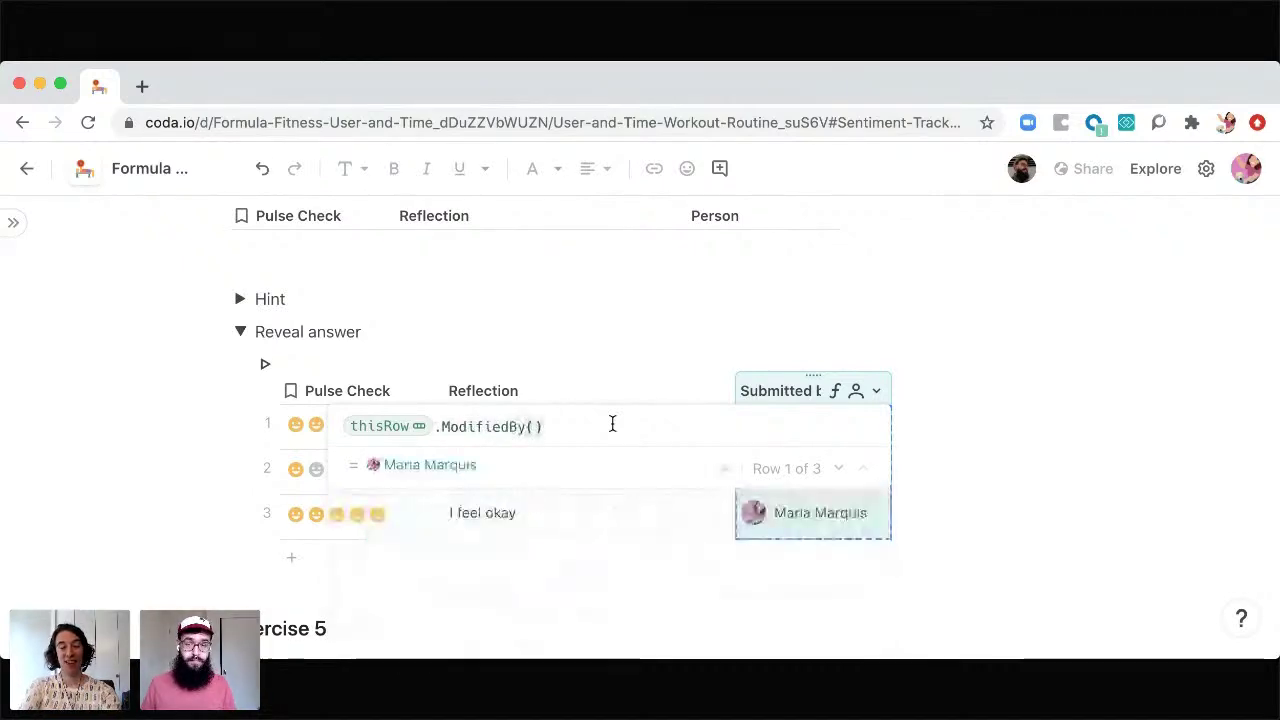
key(Return)
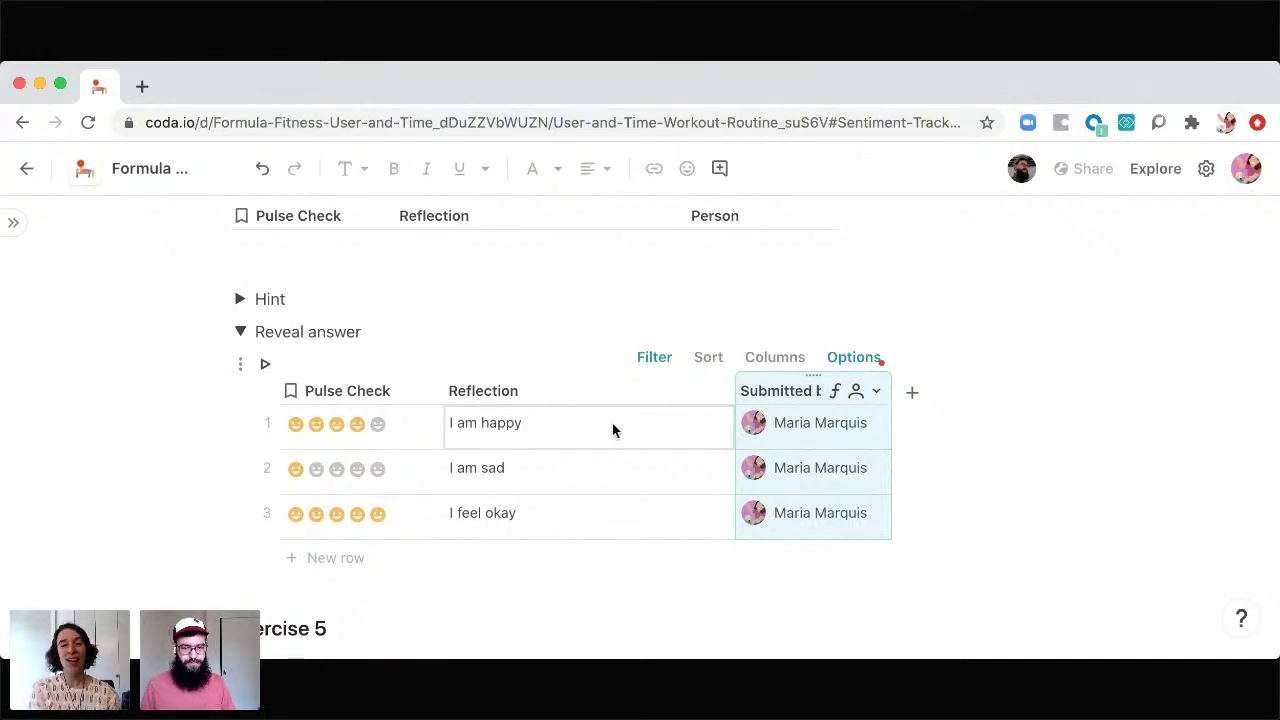
Step: Open the Submitted by column's thisRow.ModifiedBy() formula from its header dropdown
click(837, 396)
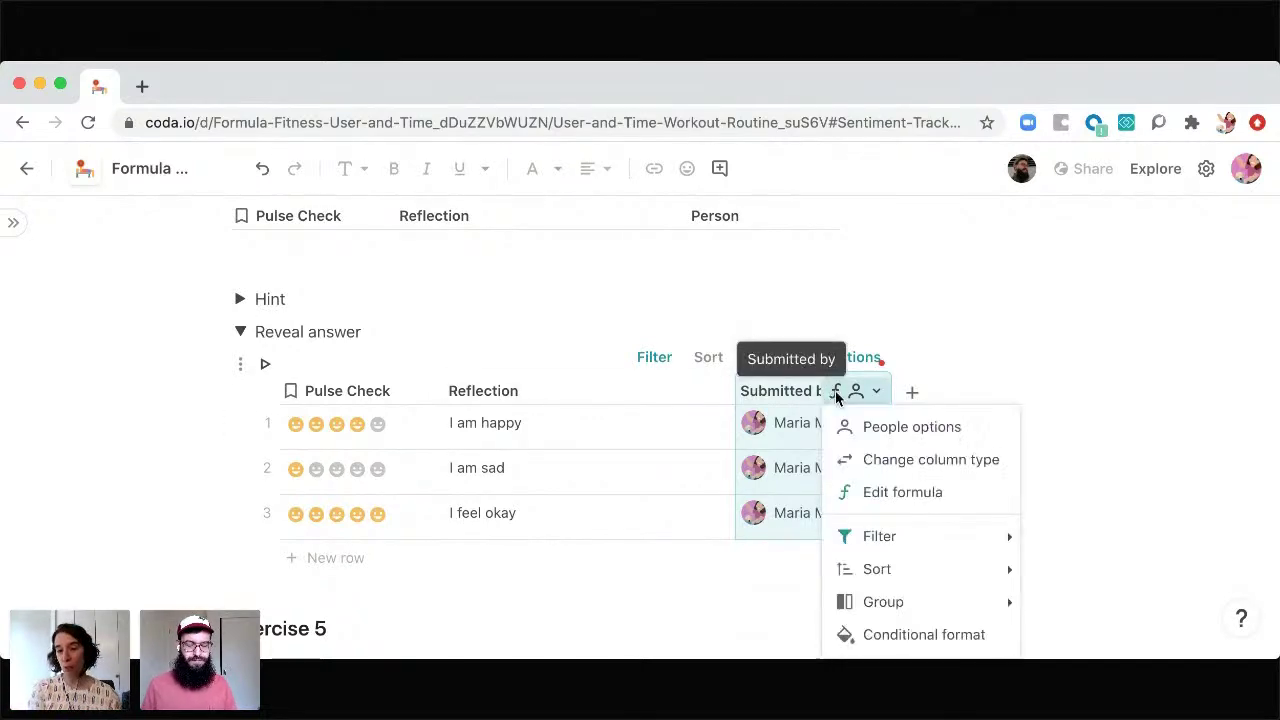
click(884, 493)
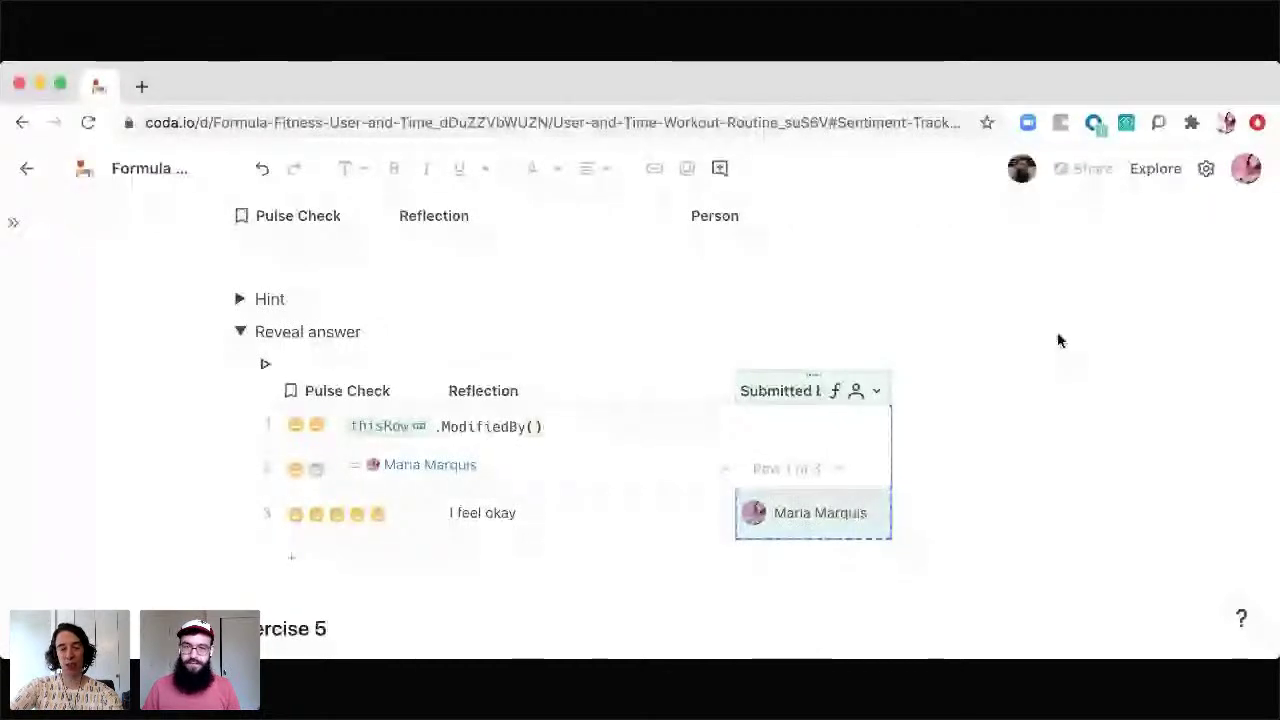
Step: Close the formula editor, collapse Exercise 4 and expand Exercise 5 ('What day and time is it?')
click(357, 266)
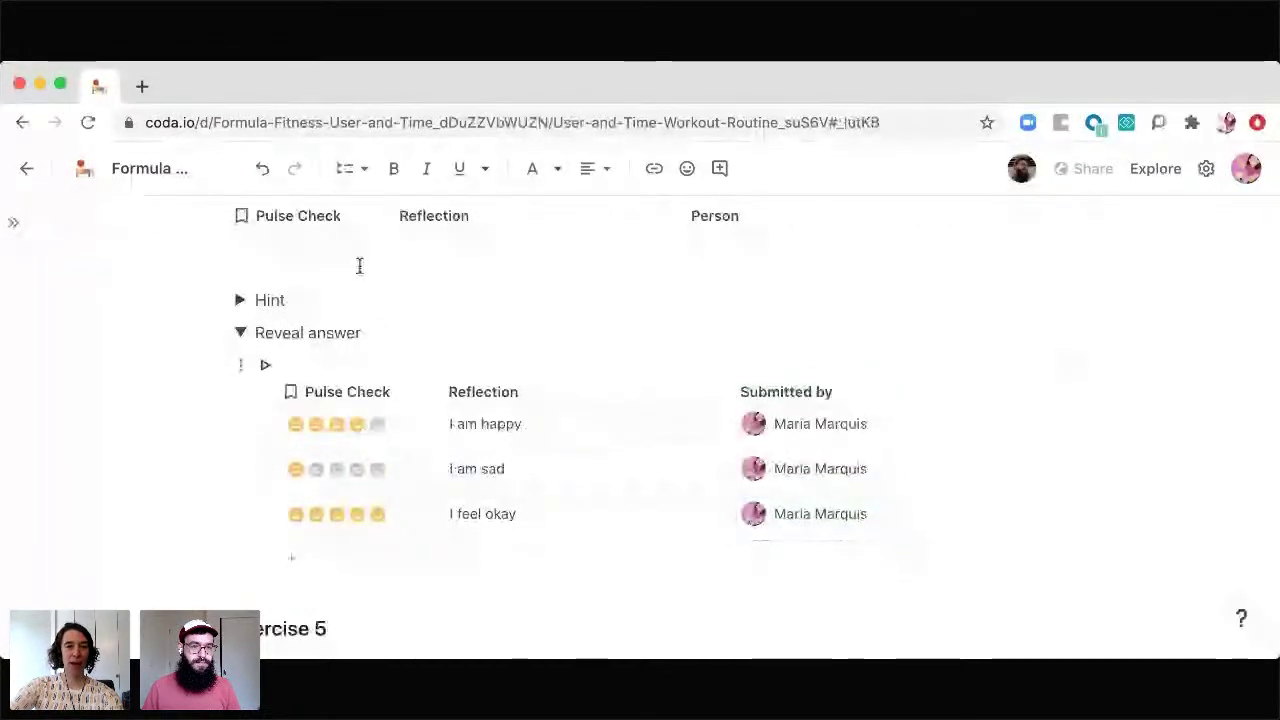
scroll(359, 265, up, 4)
click(210, 373)
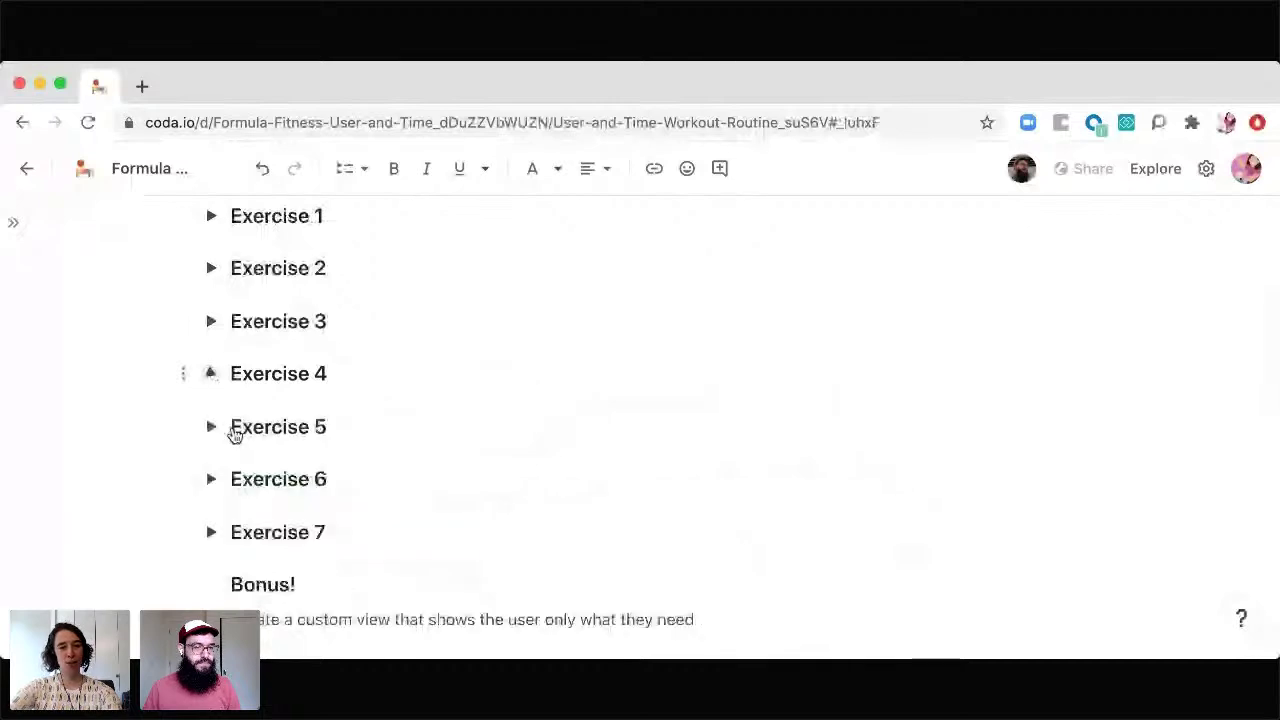
click(209, 430)
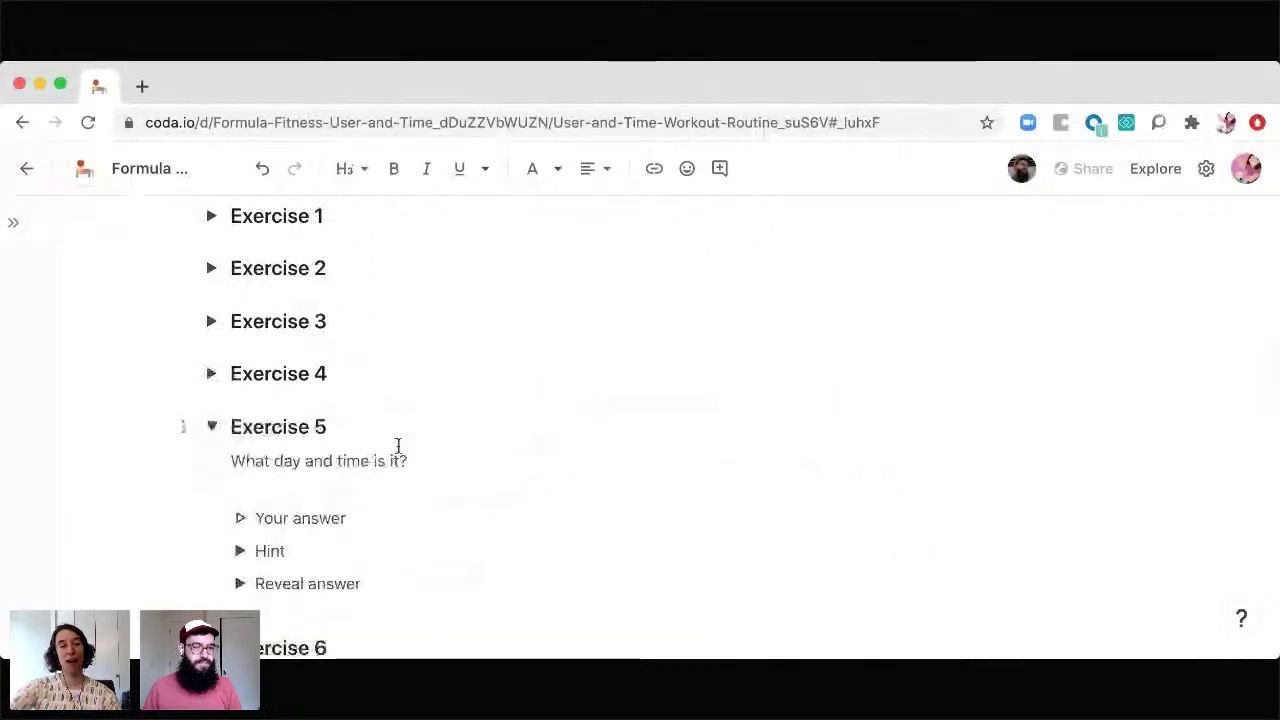
scroll(592, 508, down, 3)
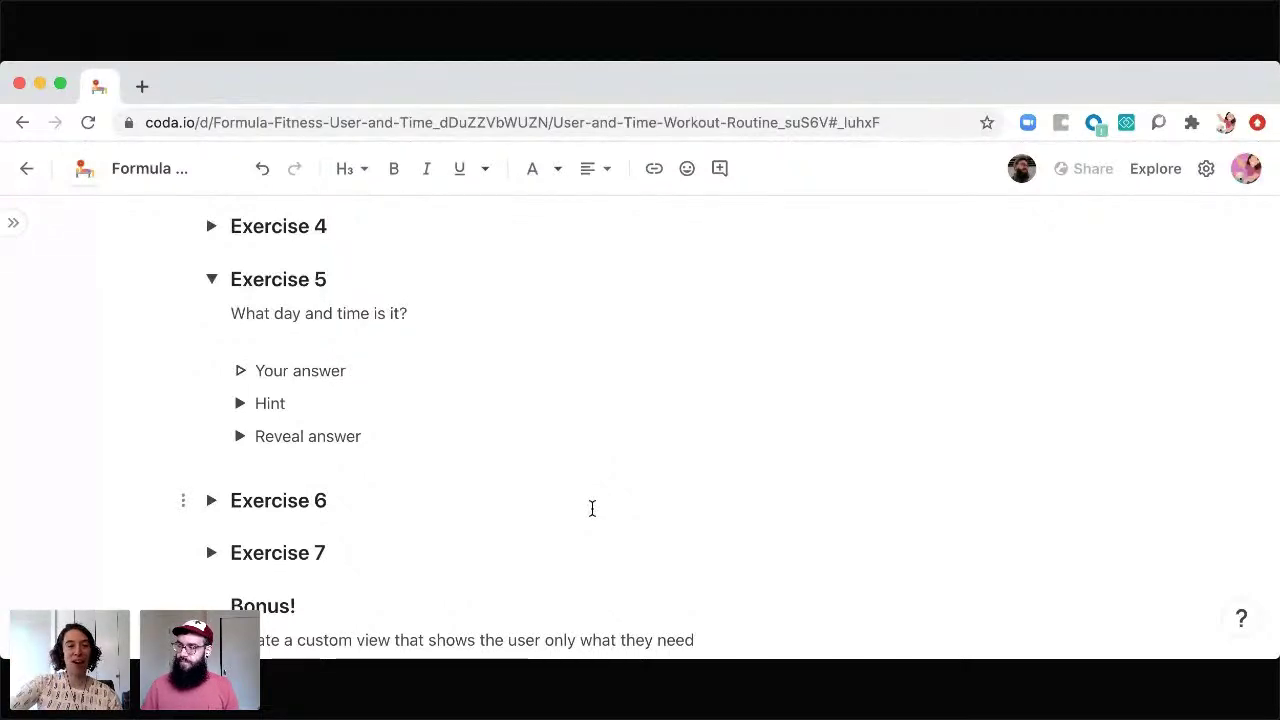
Step: Reveal Exercise 5's answer and inspect its Today() and Now() formulas (10/27/2020, 10:25:59 AM)
click(239, 440)
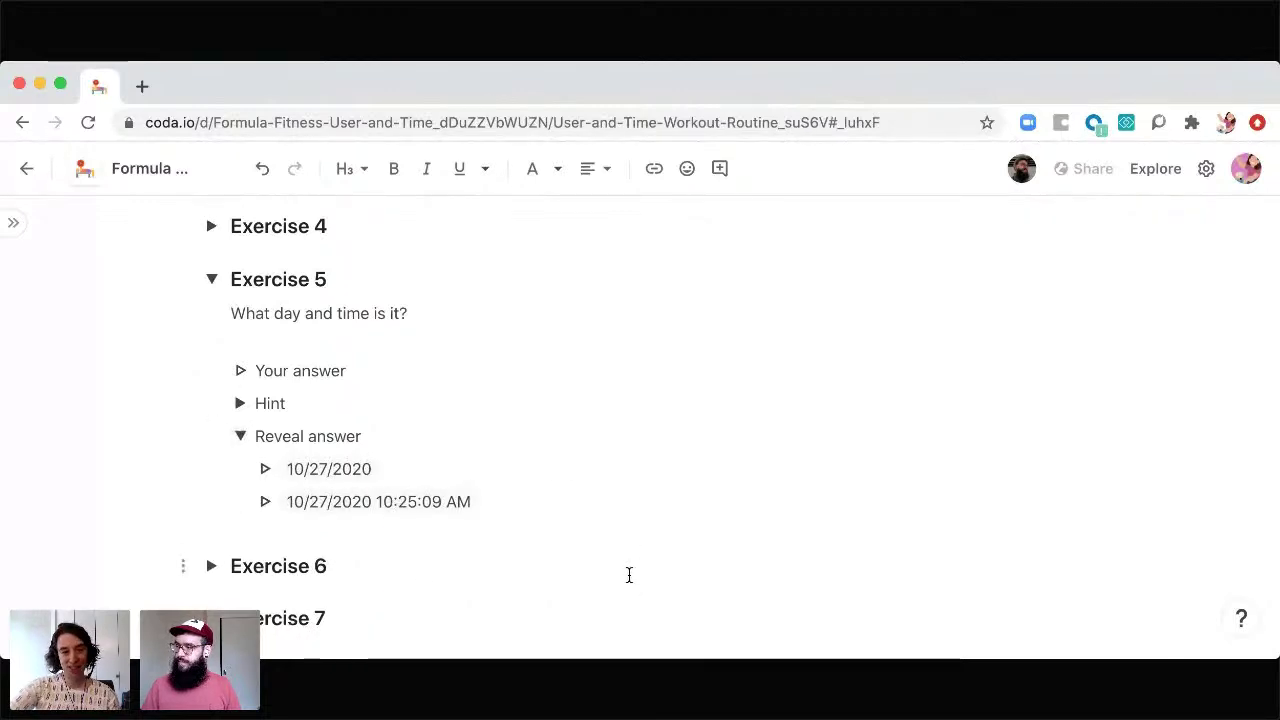
click(343, 471)
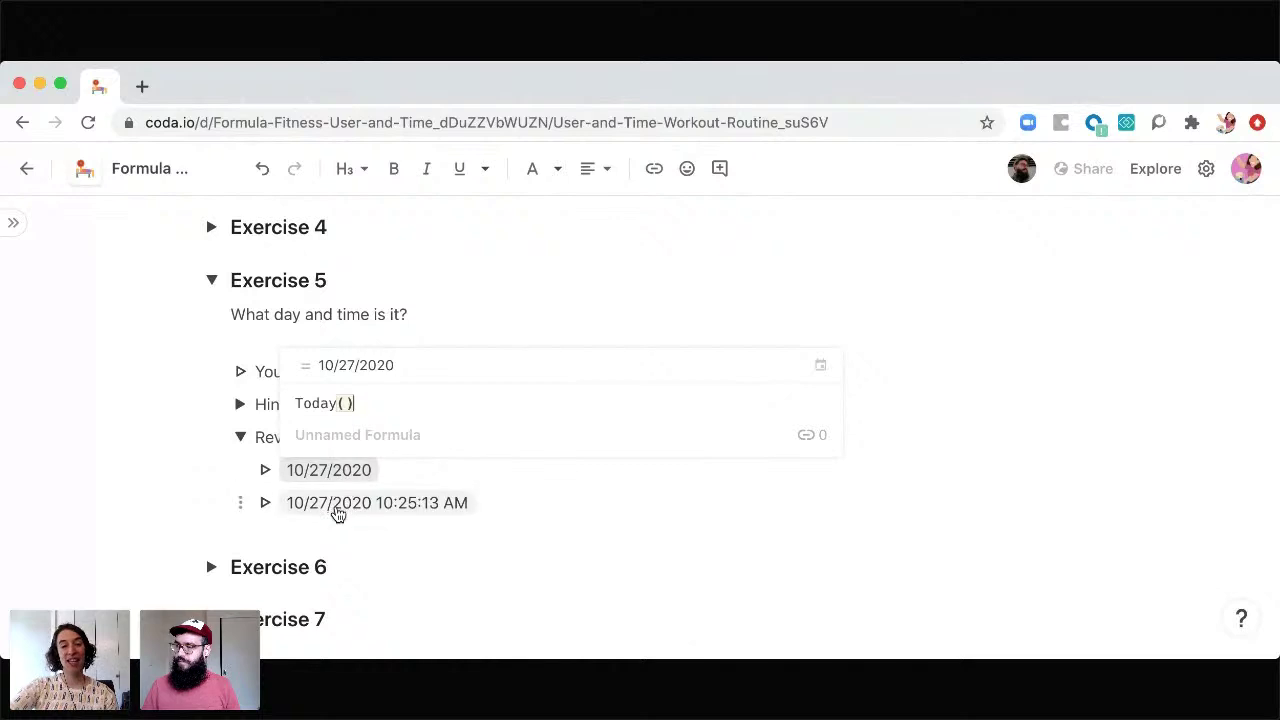
click(335, 504)
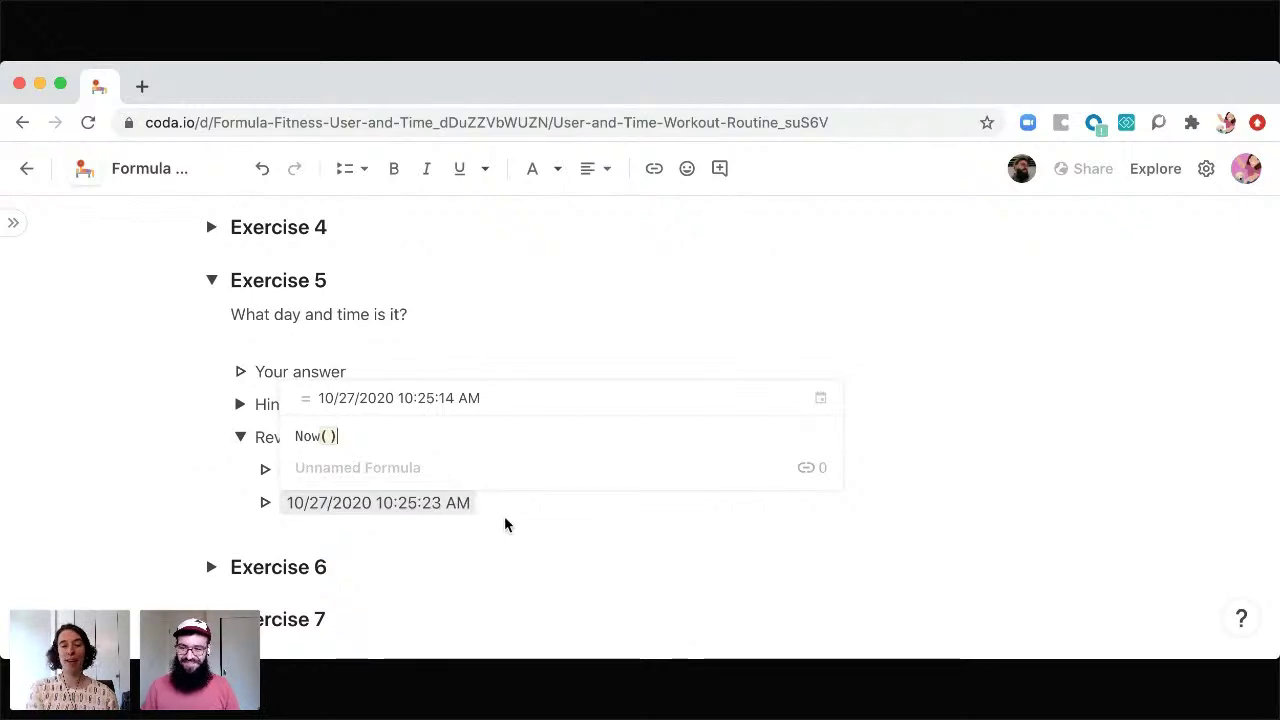
click(567, 507)
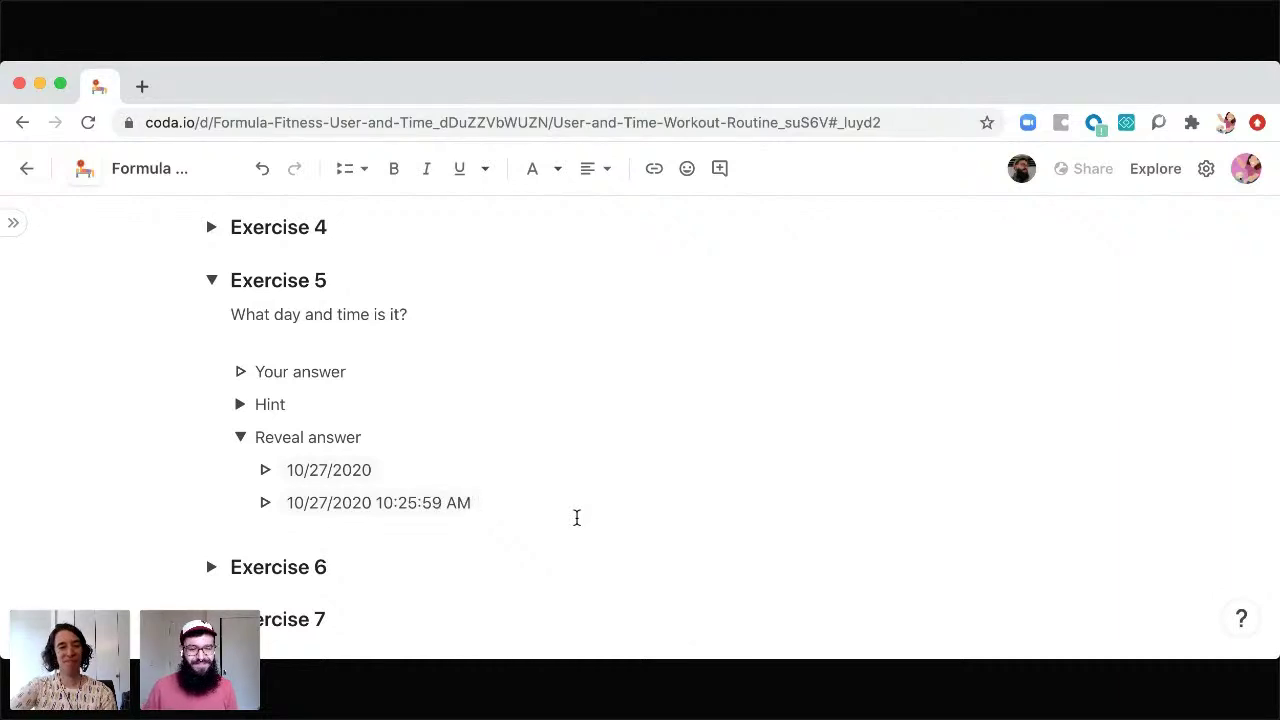
Step: Collapse Exercise 5, expand Exercise 6 and scroll through its blog post table
click(210, 284)
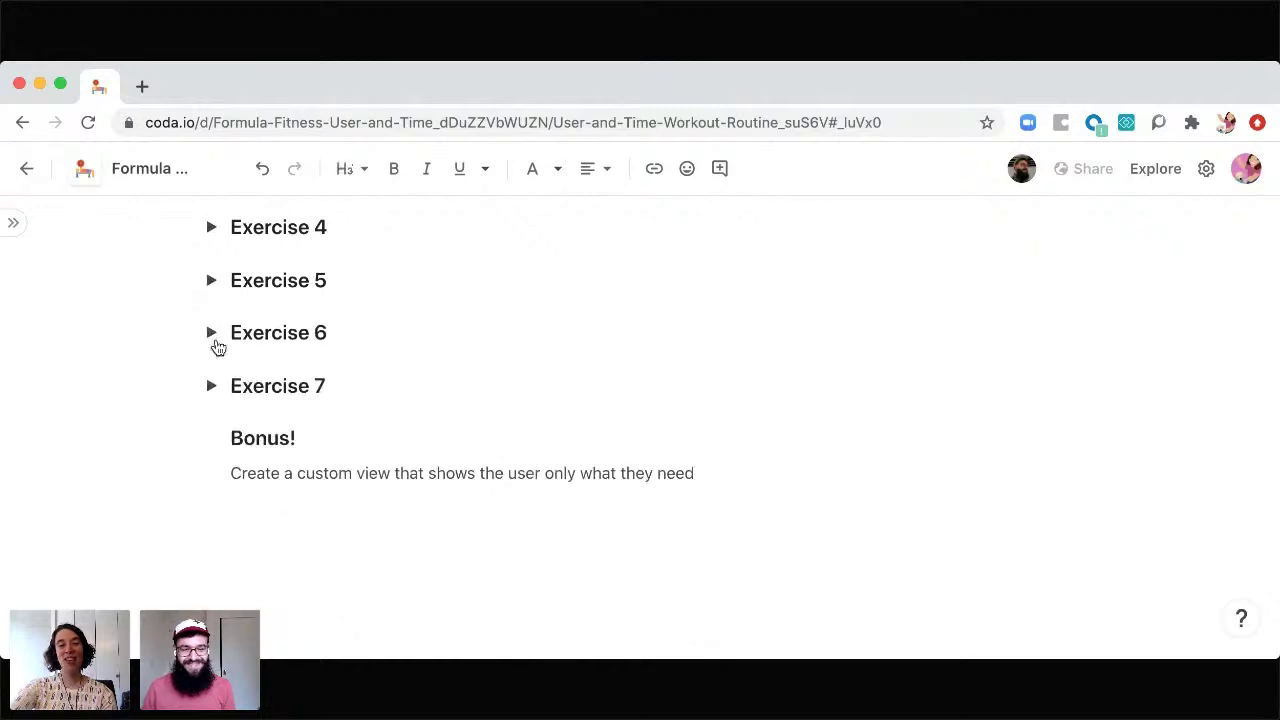
click(211, 333)
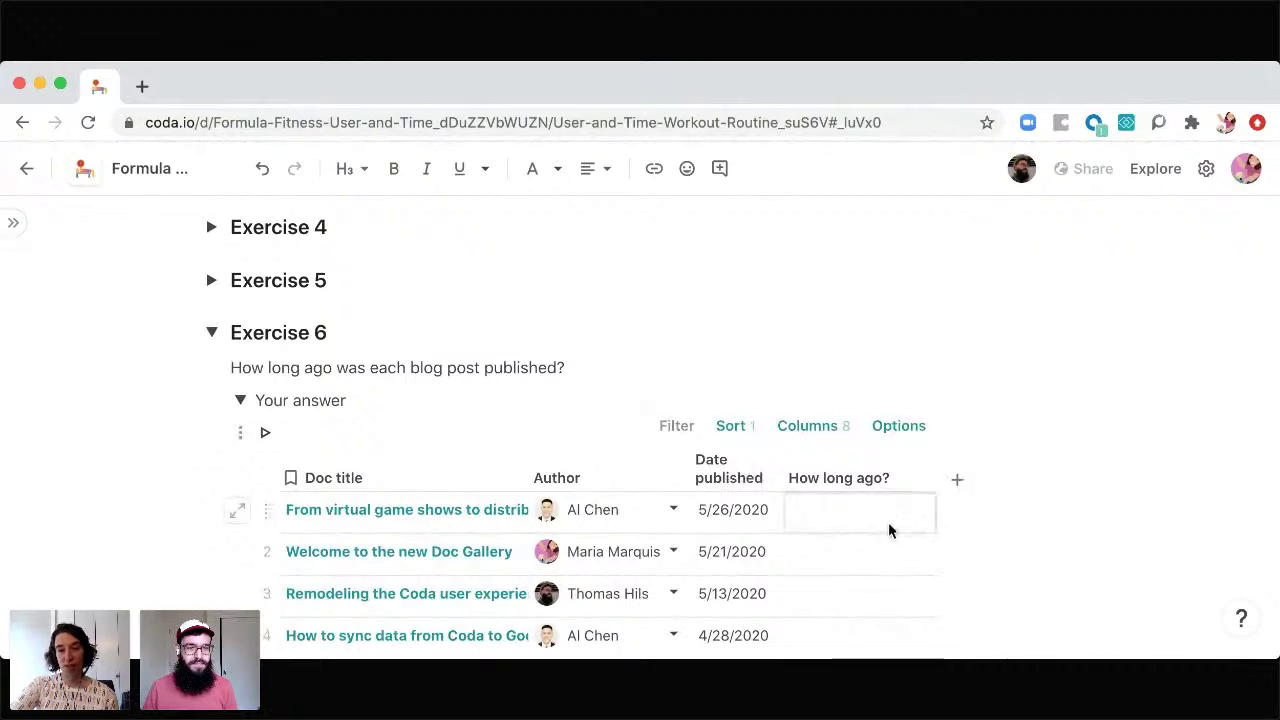
scroll(1063, 517, down, 3)
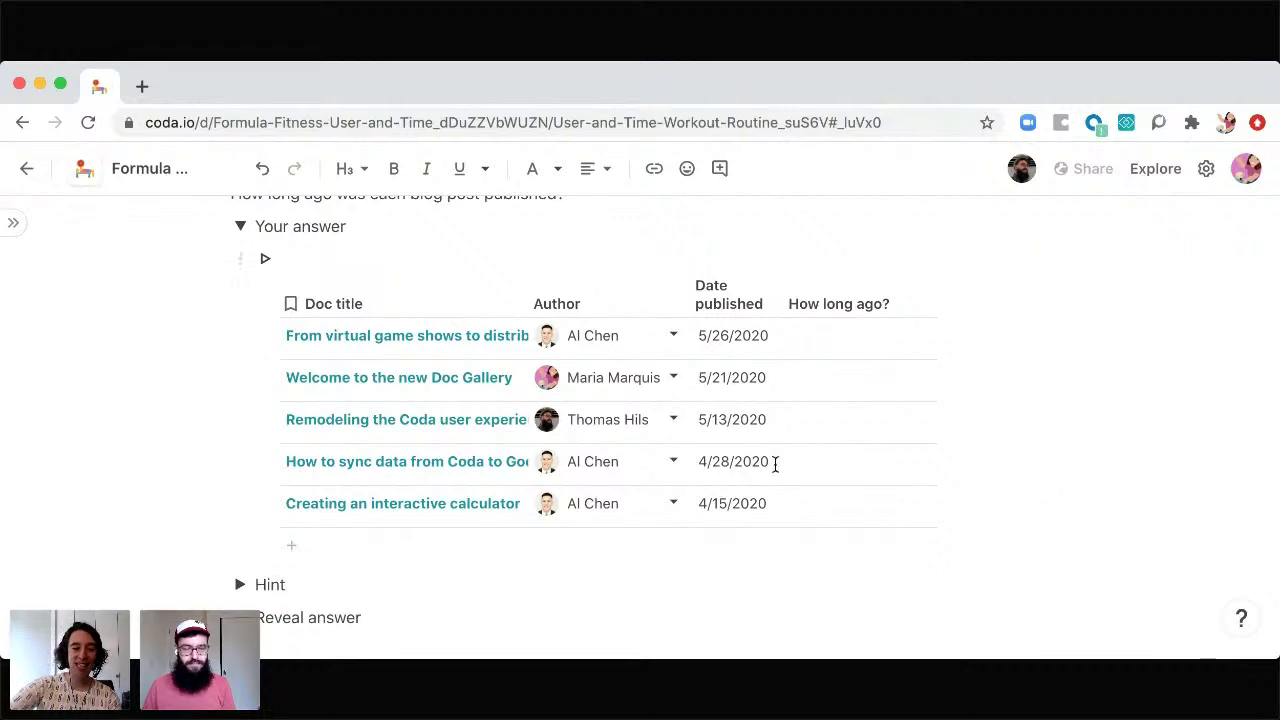
scroll(616, 455, down, 2)
Step: Reveal Exercise 6's answer table and widen the How long ago? column
scroll(616, 461, down, 2)
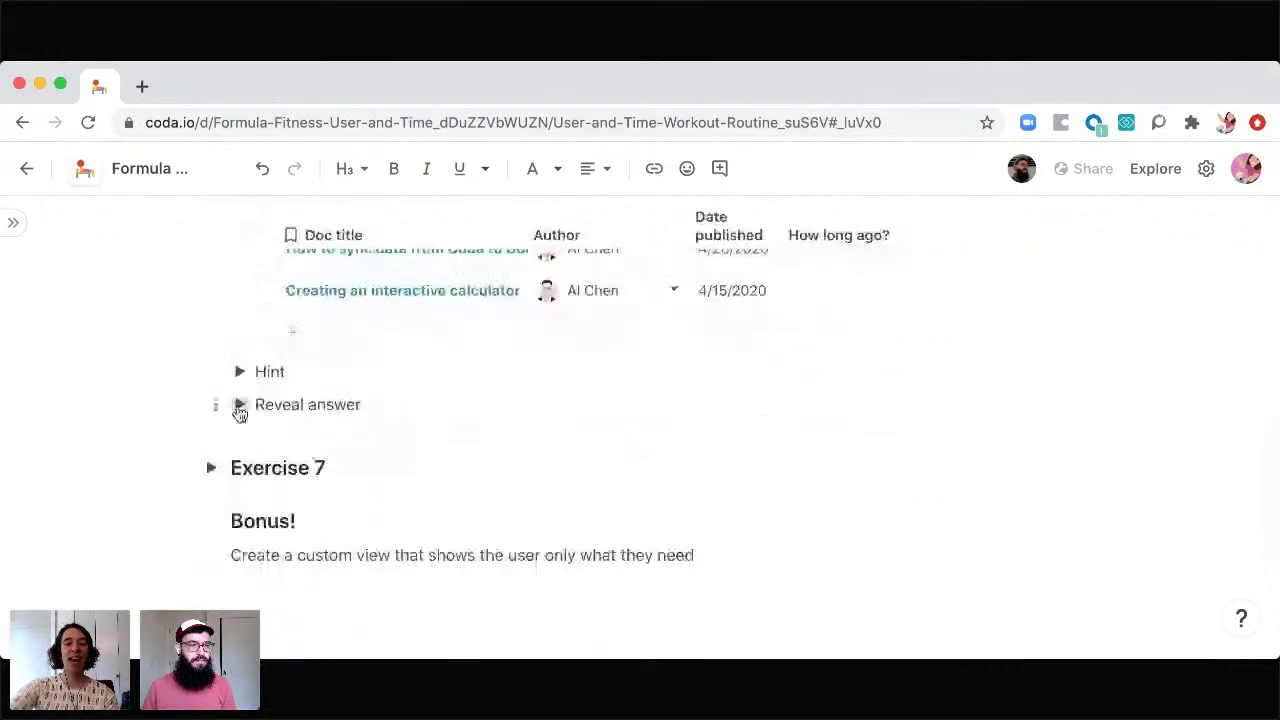
click(240, 404)
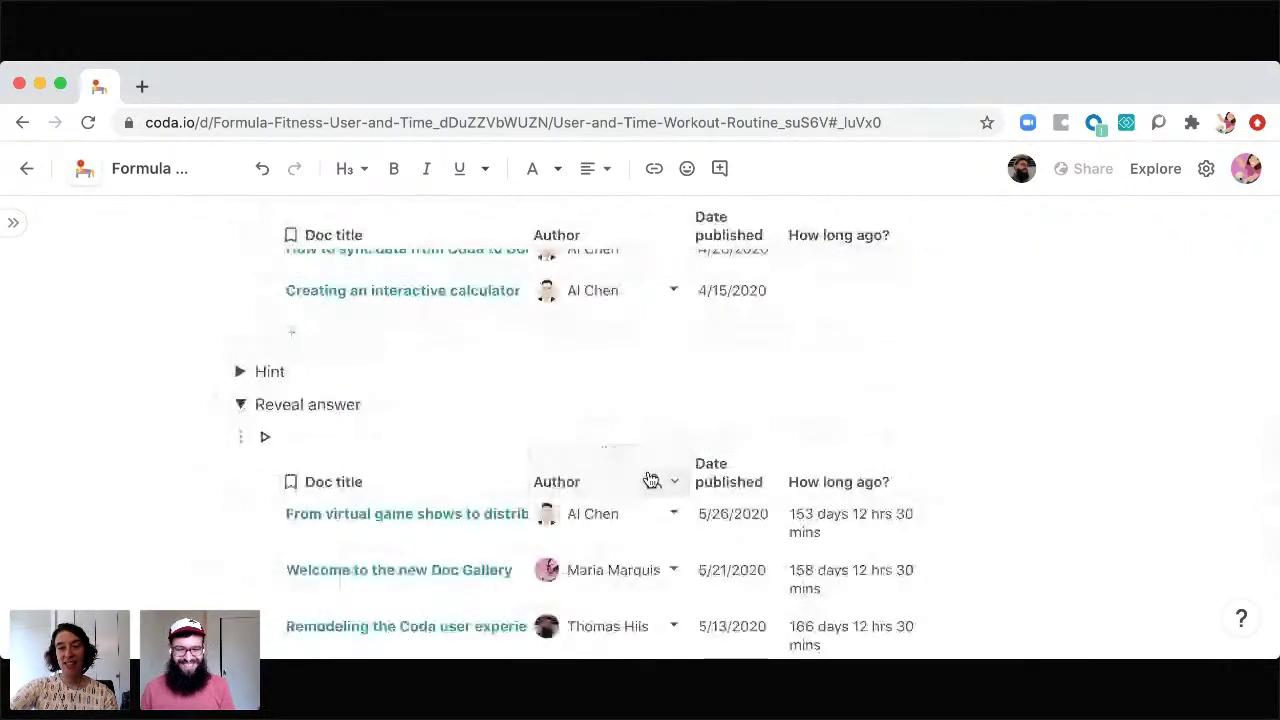
scroll(651, 481, down, 4)
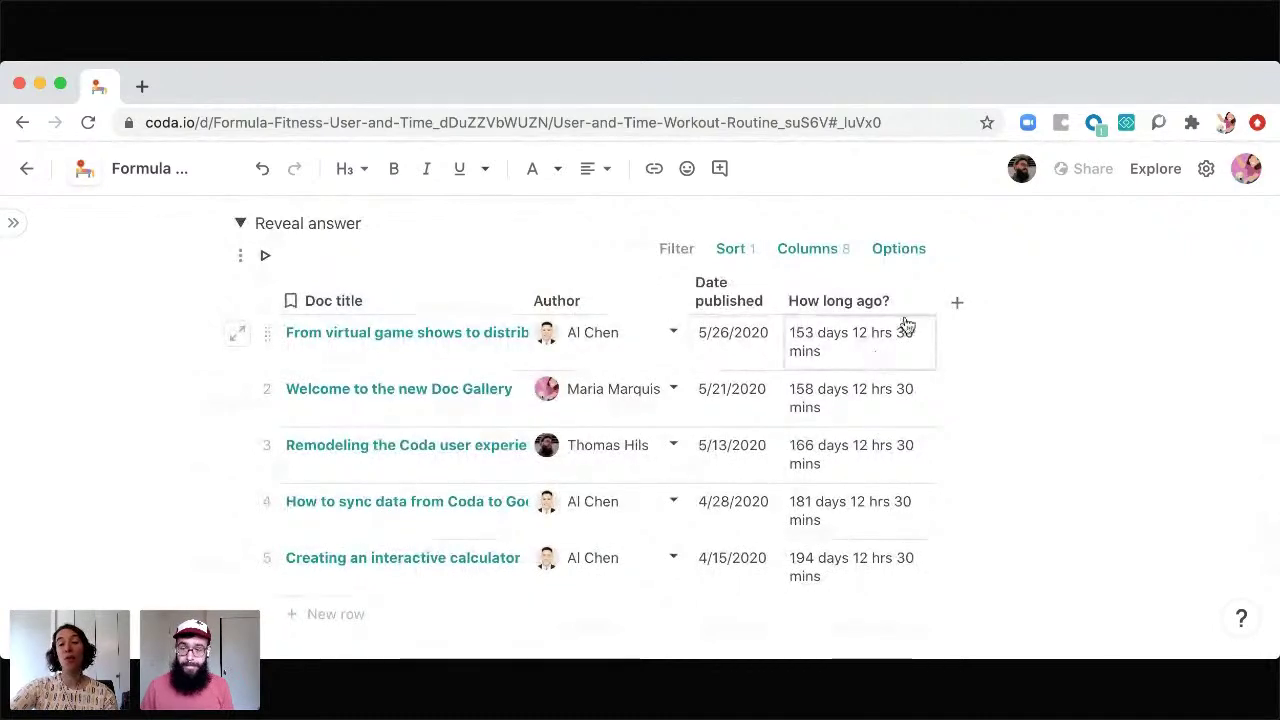
drag(933, 289, 1010, 290)
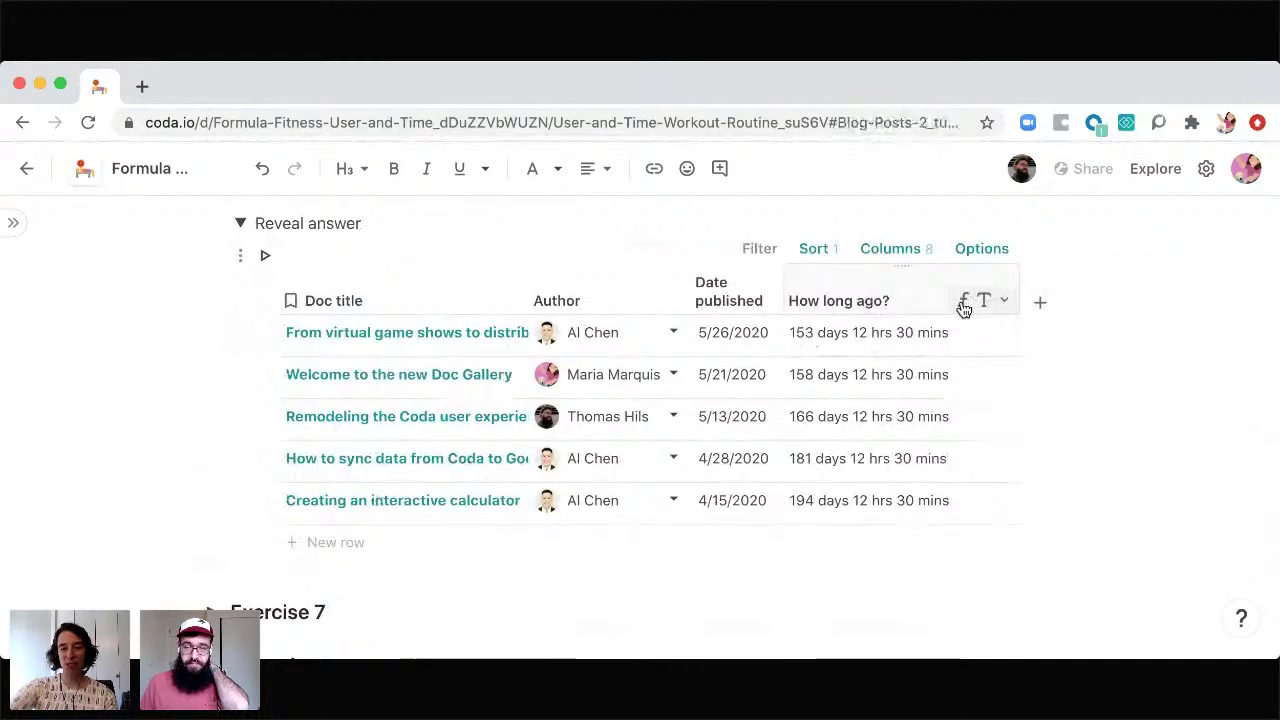
Step: Edit the How long ago? formula to Today()-Date published, dropping the .ToDays() conversion
click(963, 299)
mouse_move(968, 445)
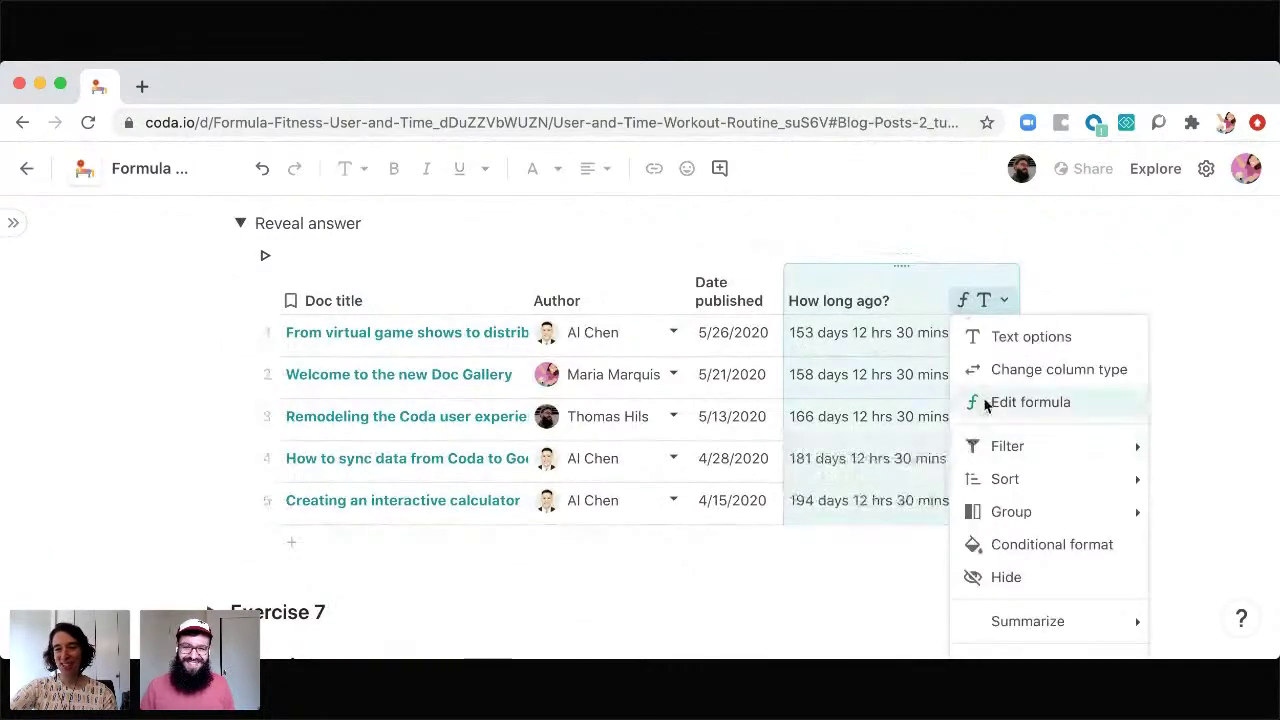
click(980, 402)
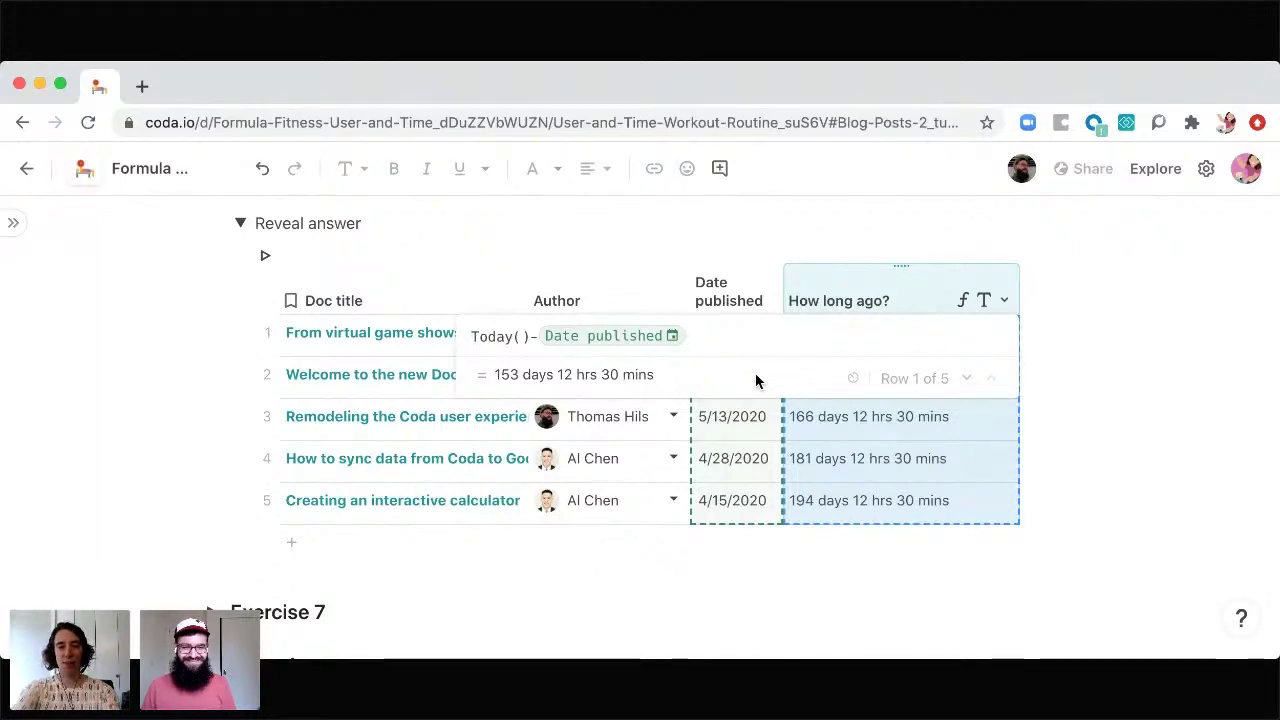
text(.today()
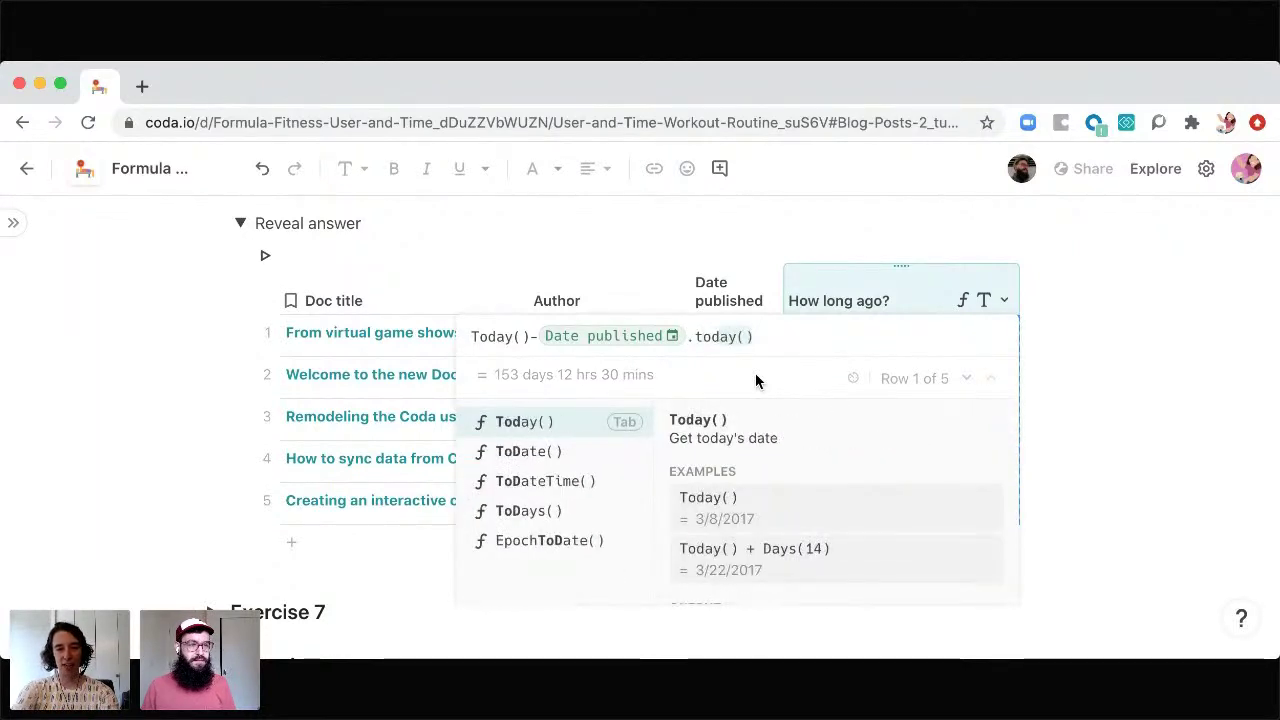
key(Tab)
key(BackSpace)
key(BackSpace)
key(BackSpace)
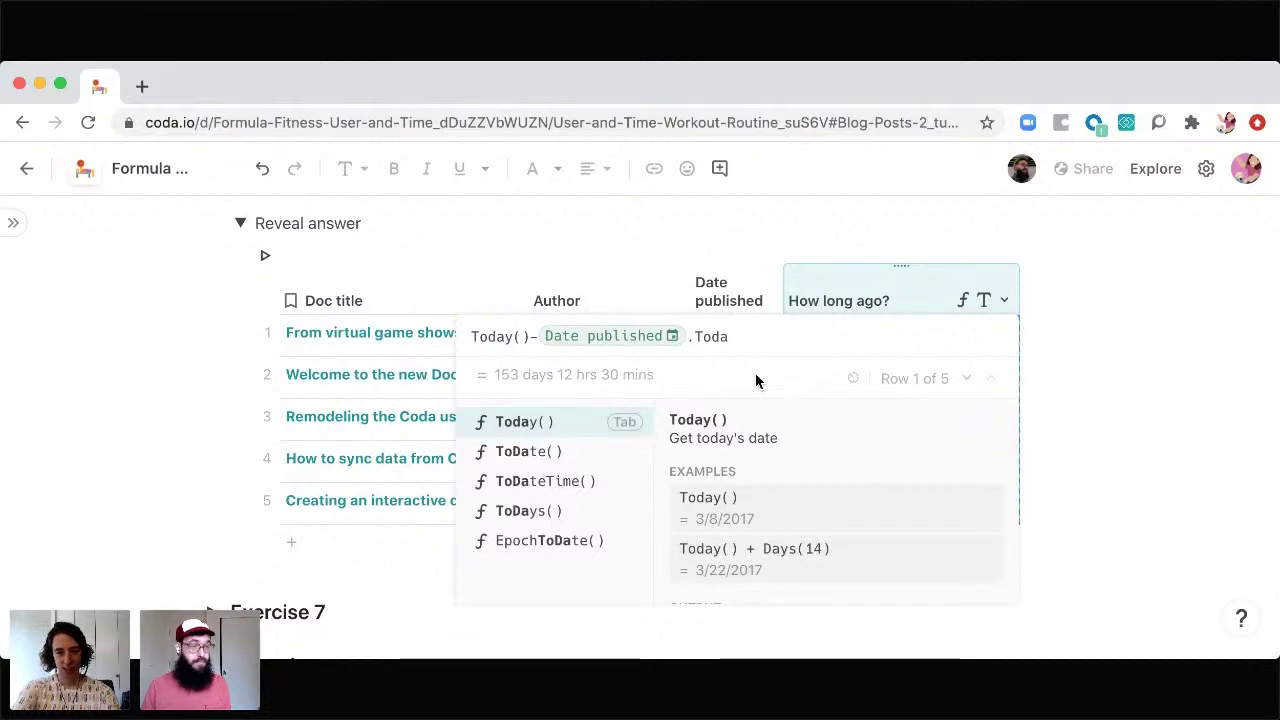
key(Down)
key(Down)
key(Down)
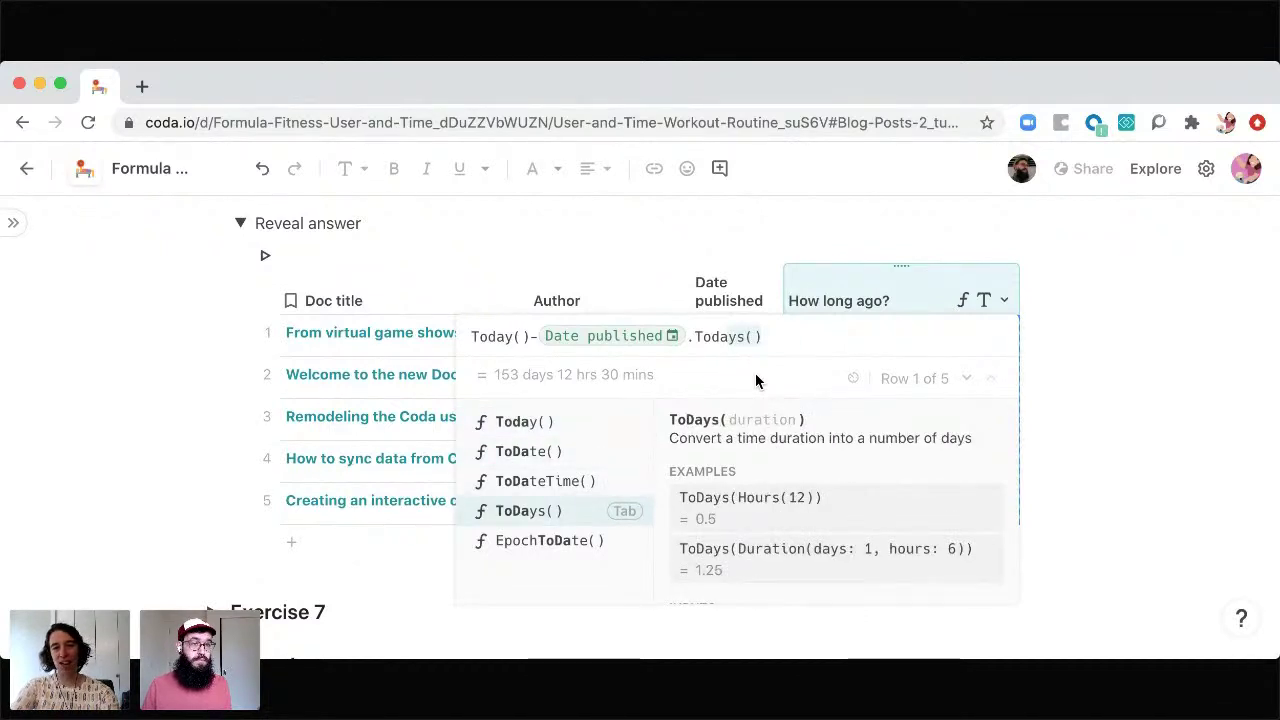
key(Tab)
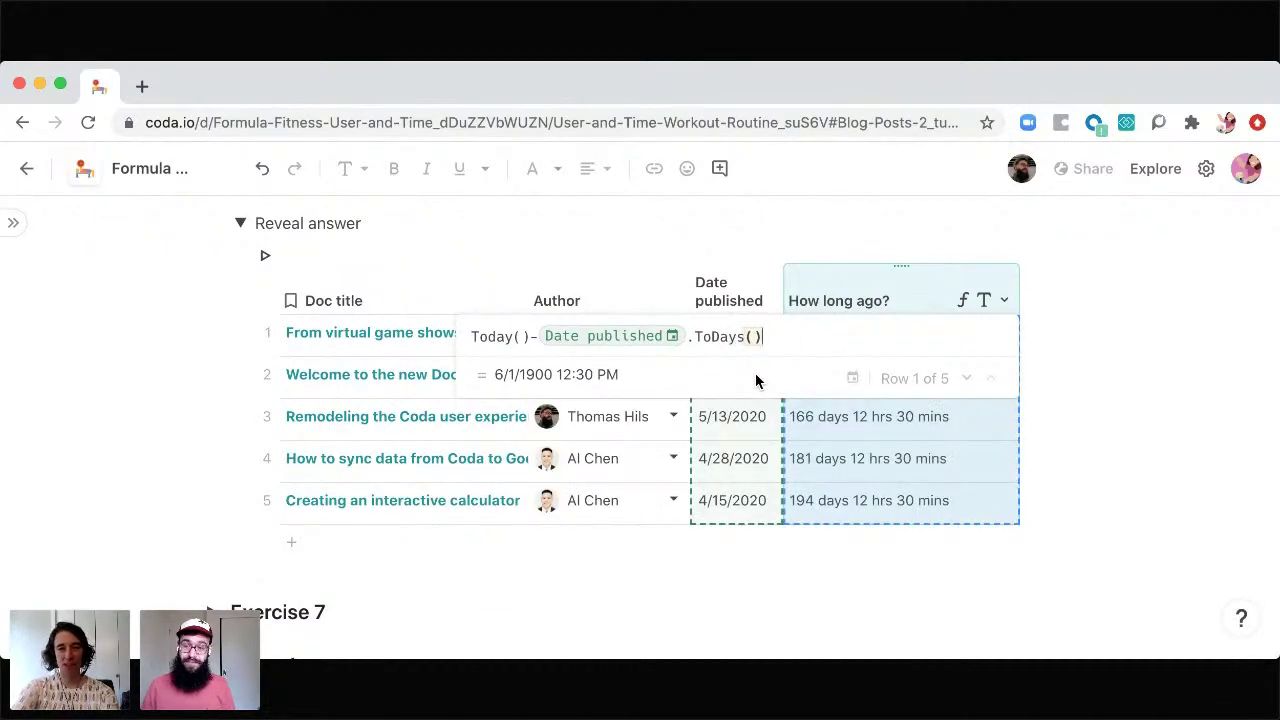
key(BackSpace)
key(BackSpace)
key(BackSpace)
key(BackSpace)
key(BackSpace)
key(BackSpace)
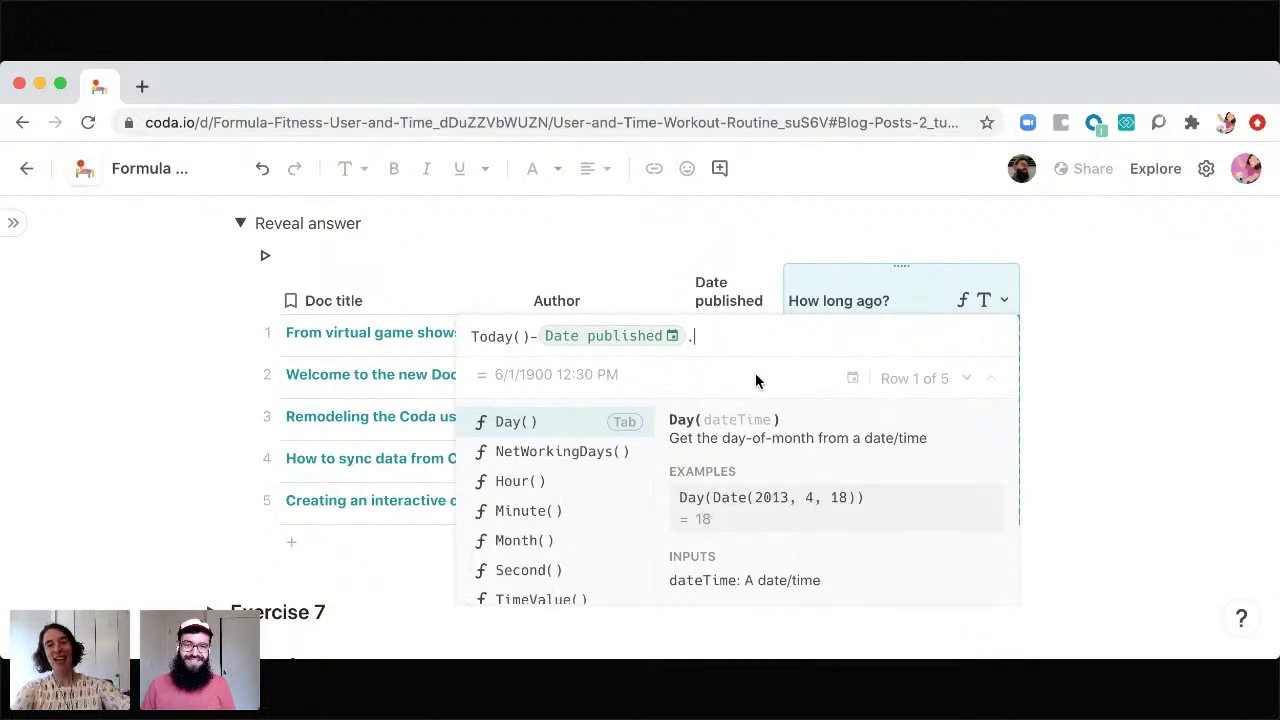
key(BackSpace)
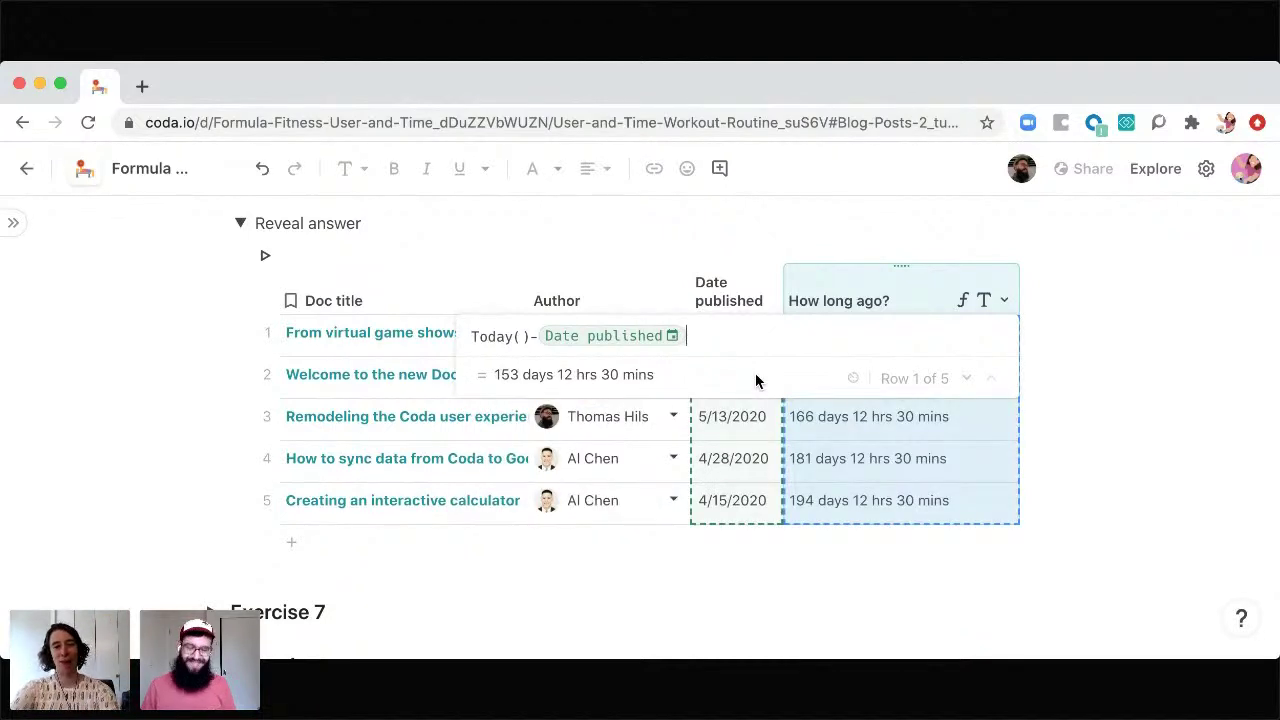
click(997, 456)
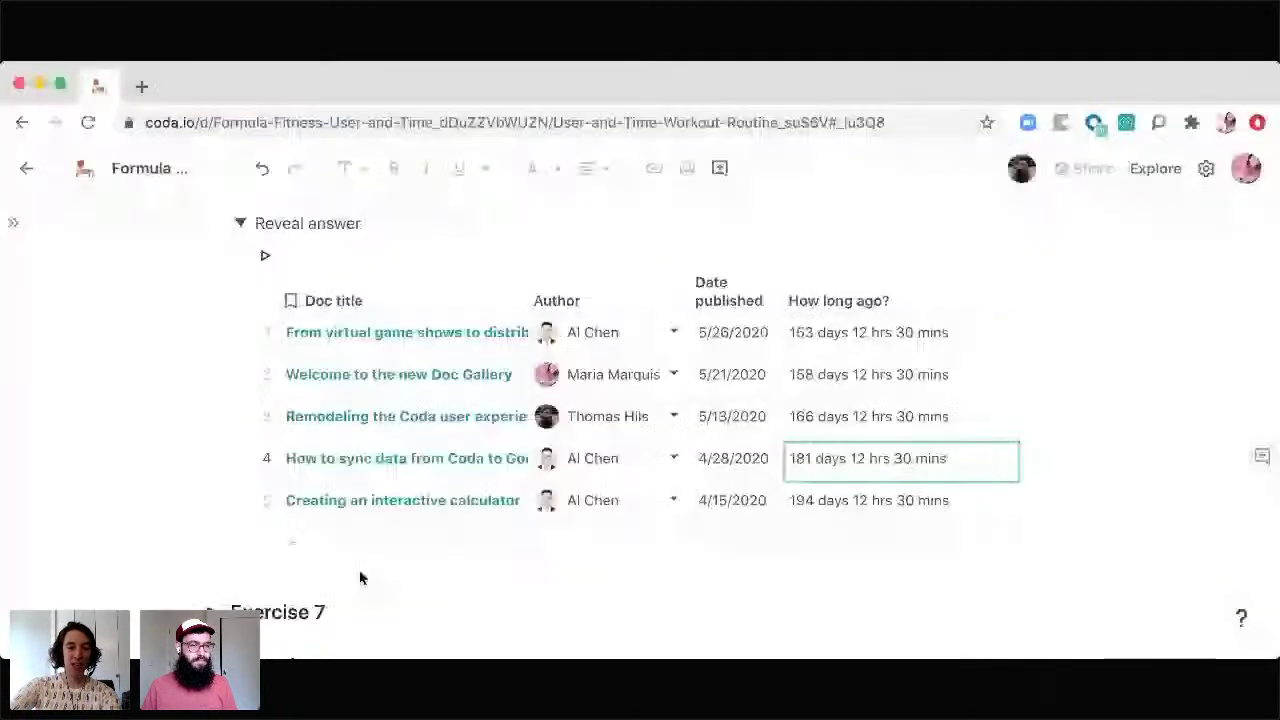
Step: On the blank line below the table, enter the canvas formula Date(2021,08,02)-Today()
click(361, 578)
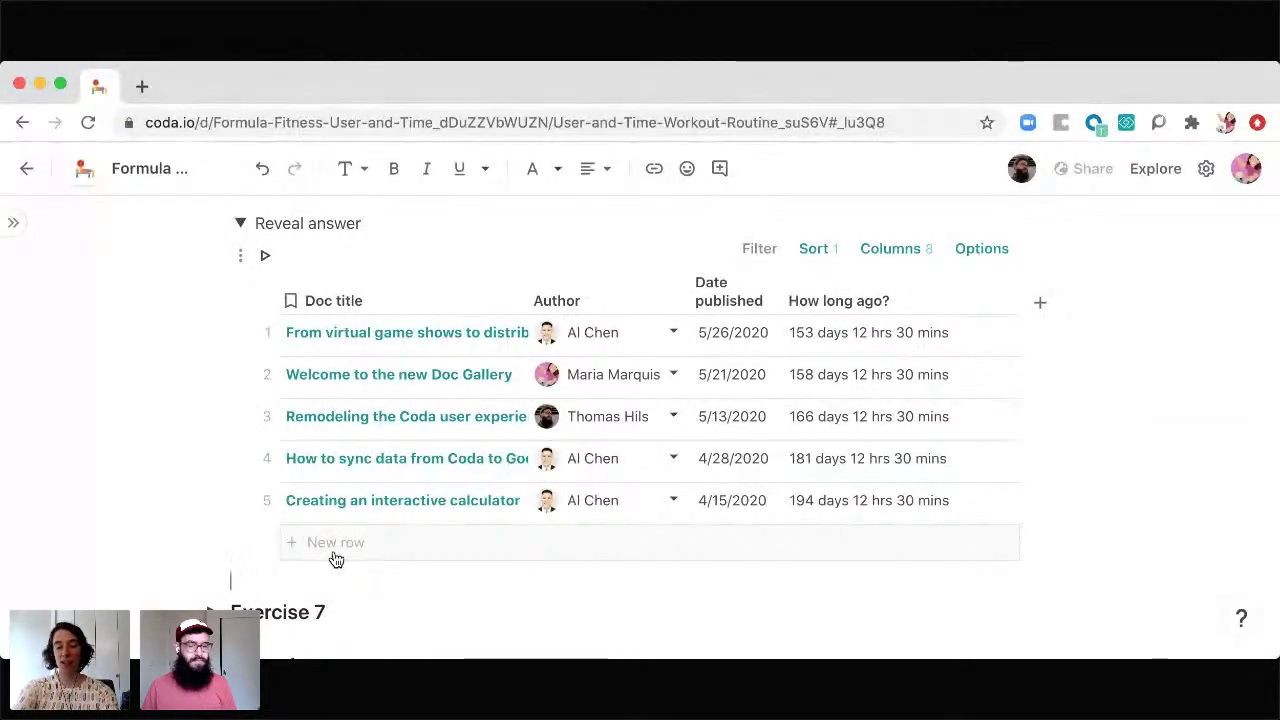
text(=)
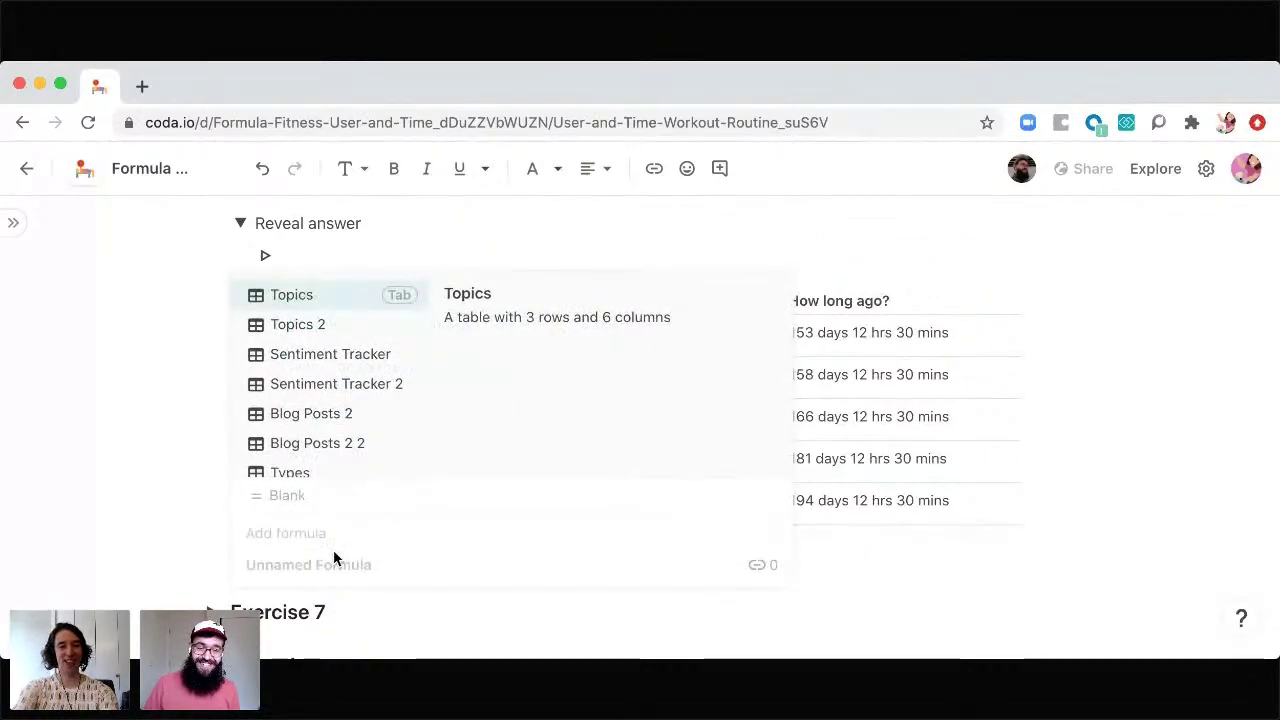
text(Today())
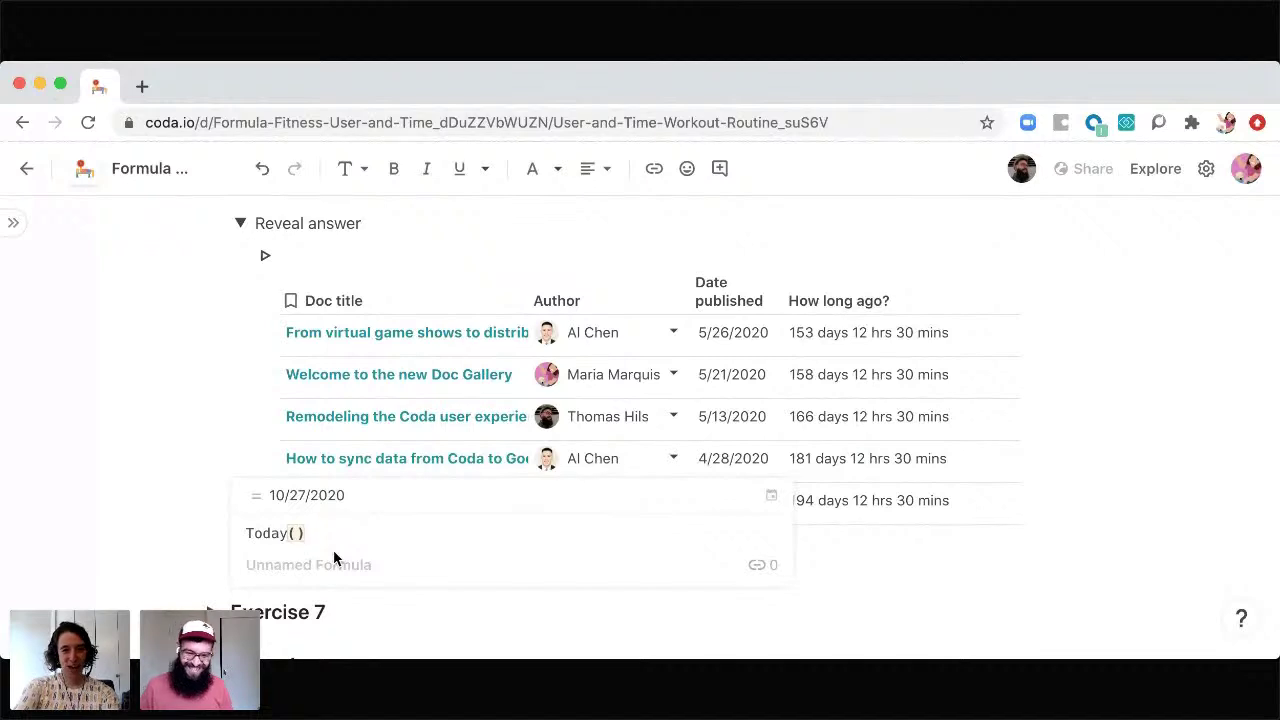
text(-)
key(BackSpace)
key(BackSpace)
key(BackSpace)
key(BackSpace)
key(BackSpace)
key(BackSpace)
key(BackSpace)
key(BackSpace)
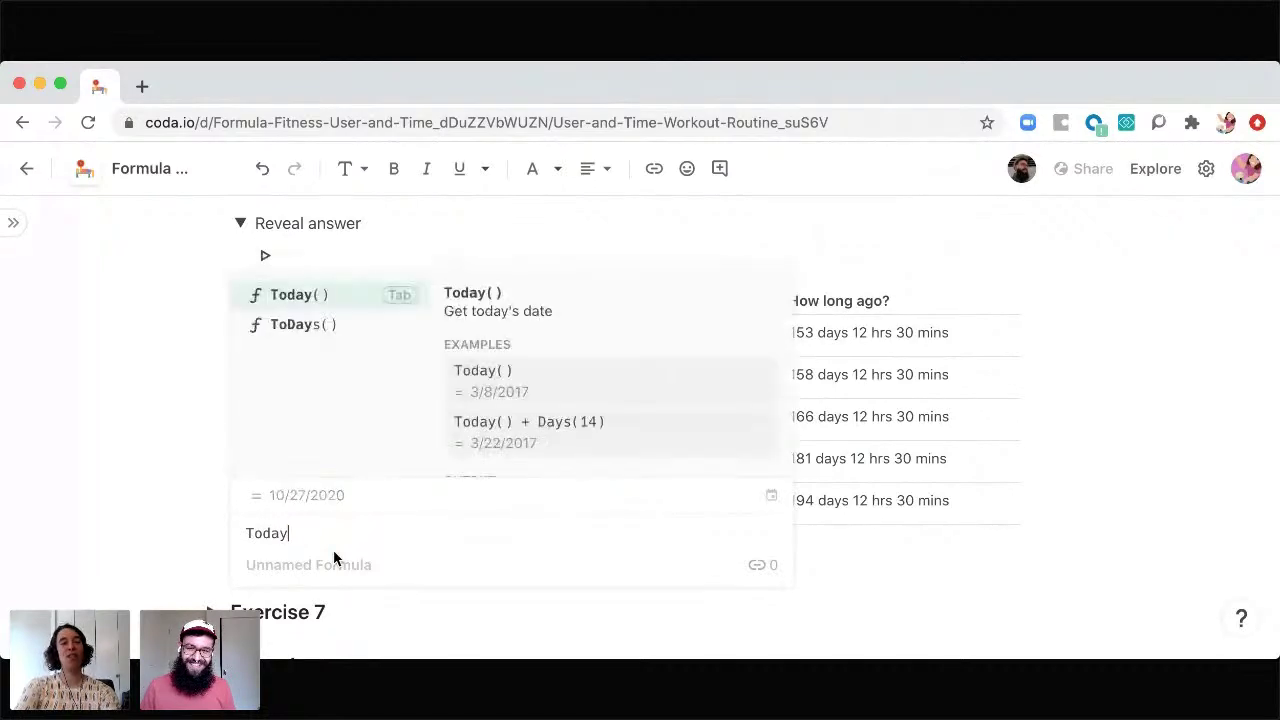
text(Date(, ,)
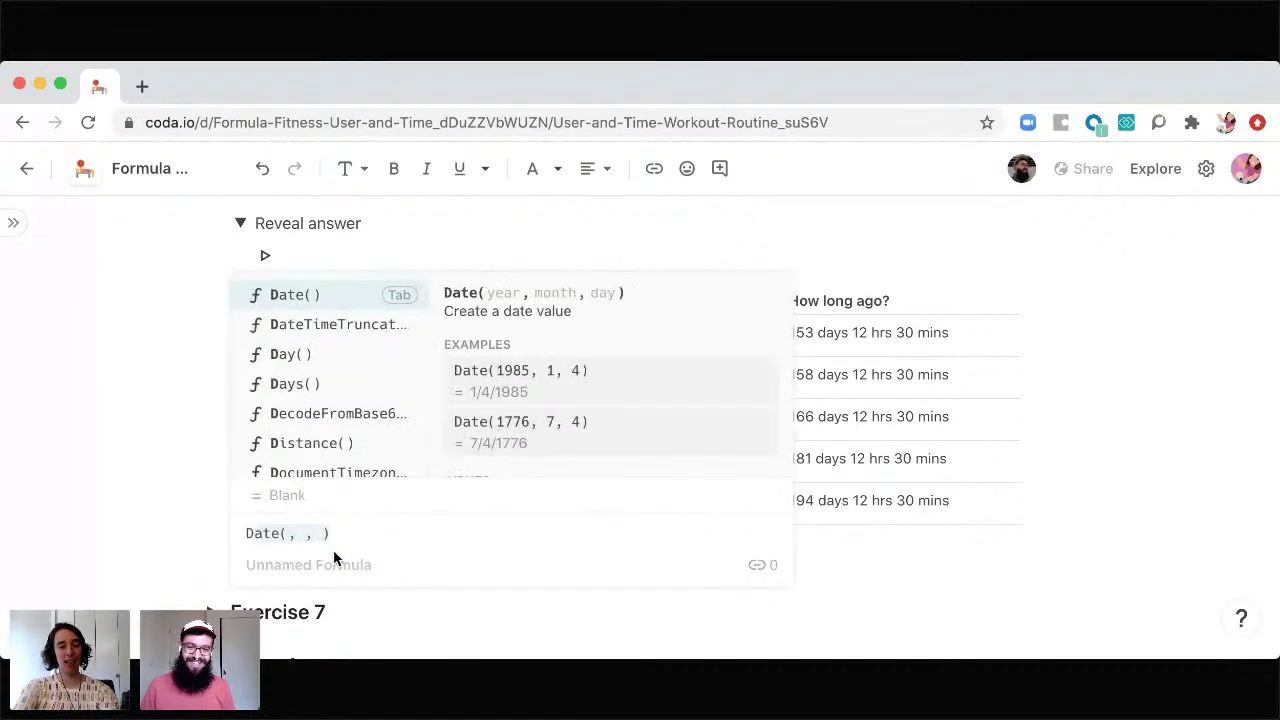
key(Tab)
text(2021,)
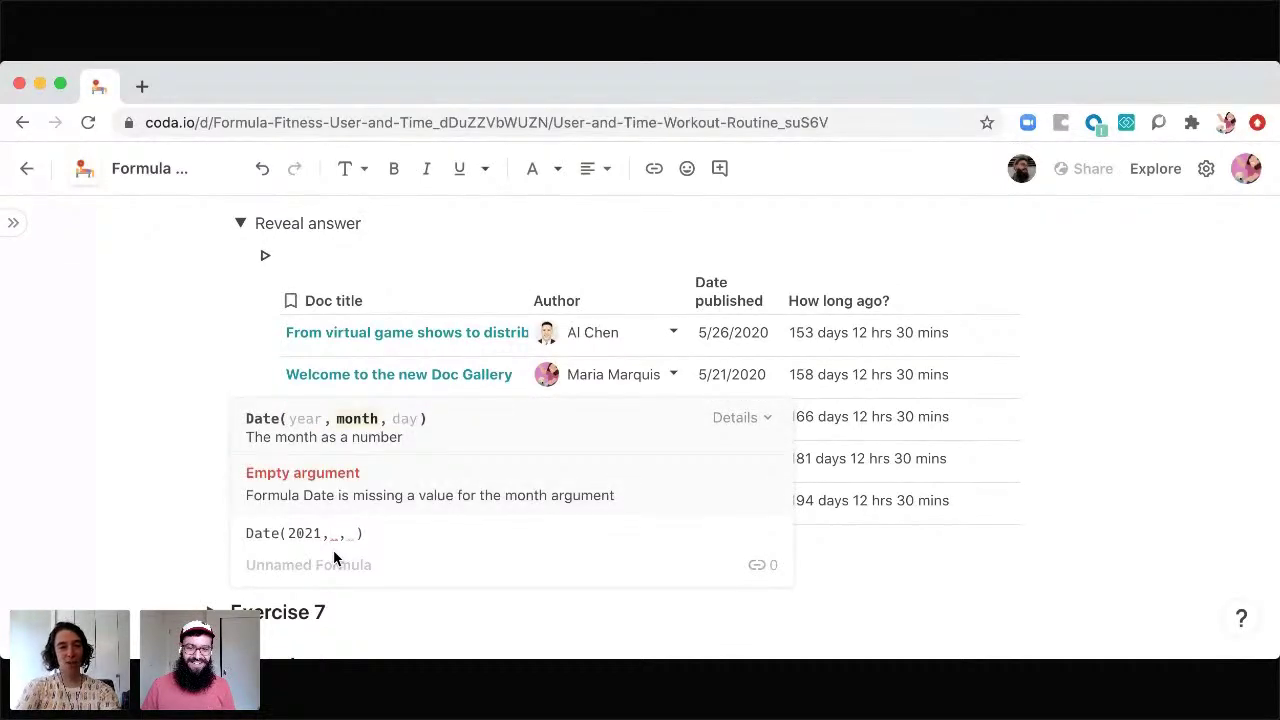
text(08 ,)
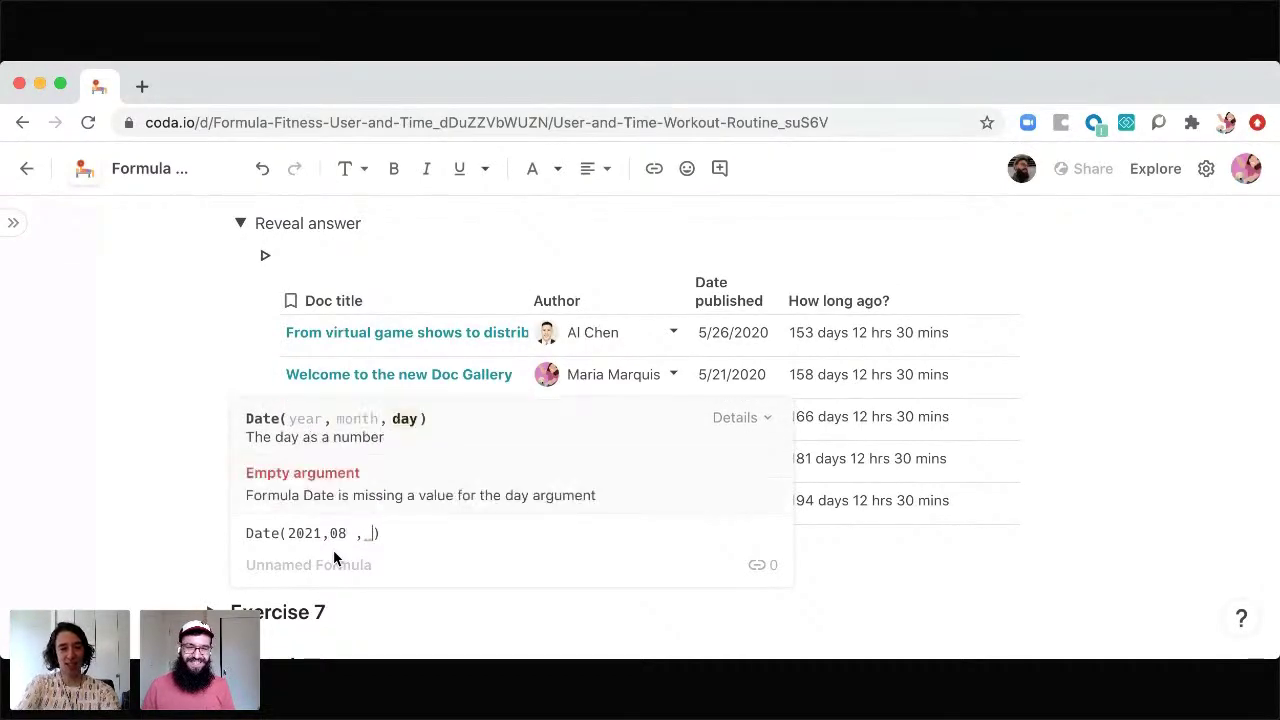
text(02)
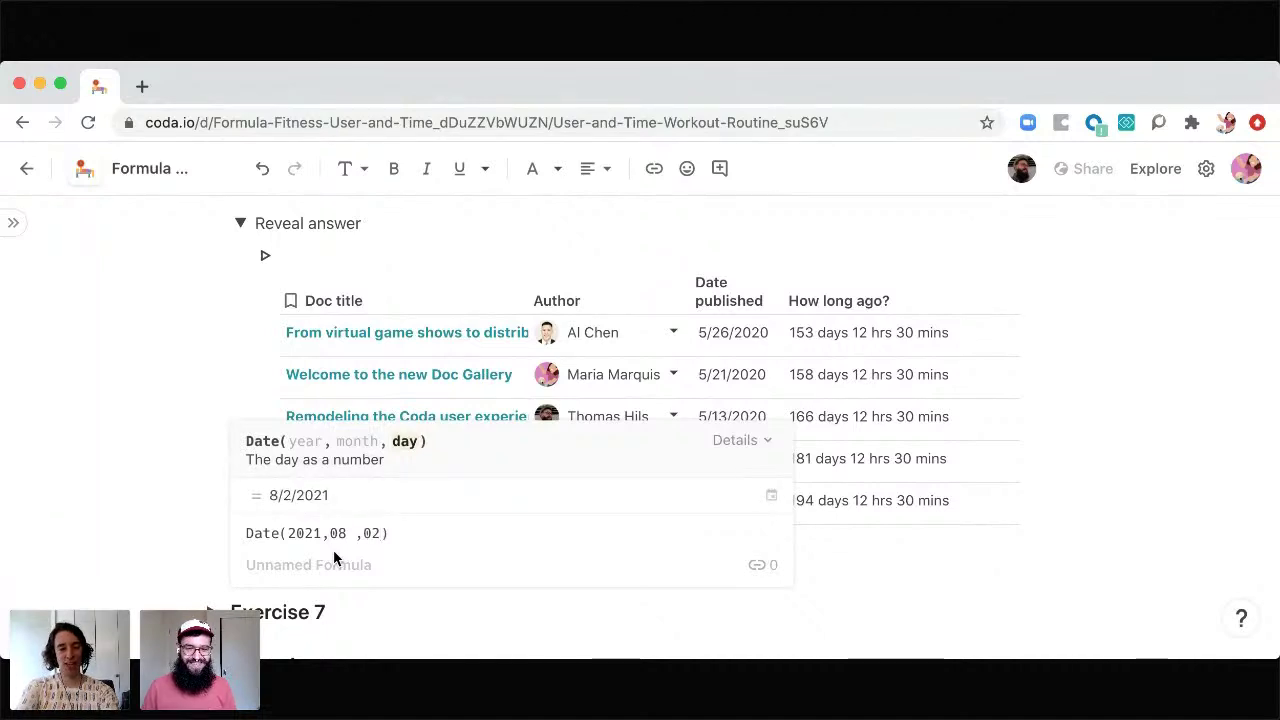
key(End)
text(-to)
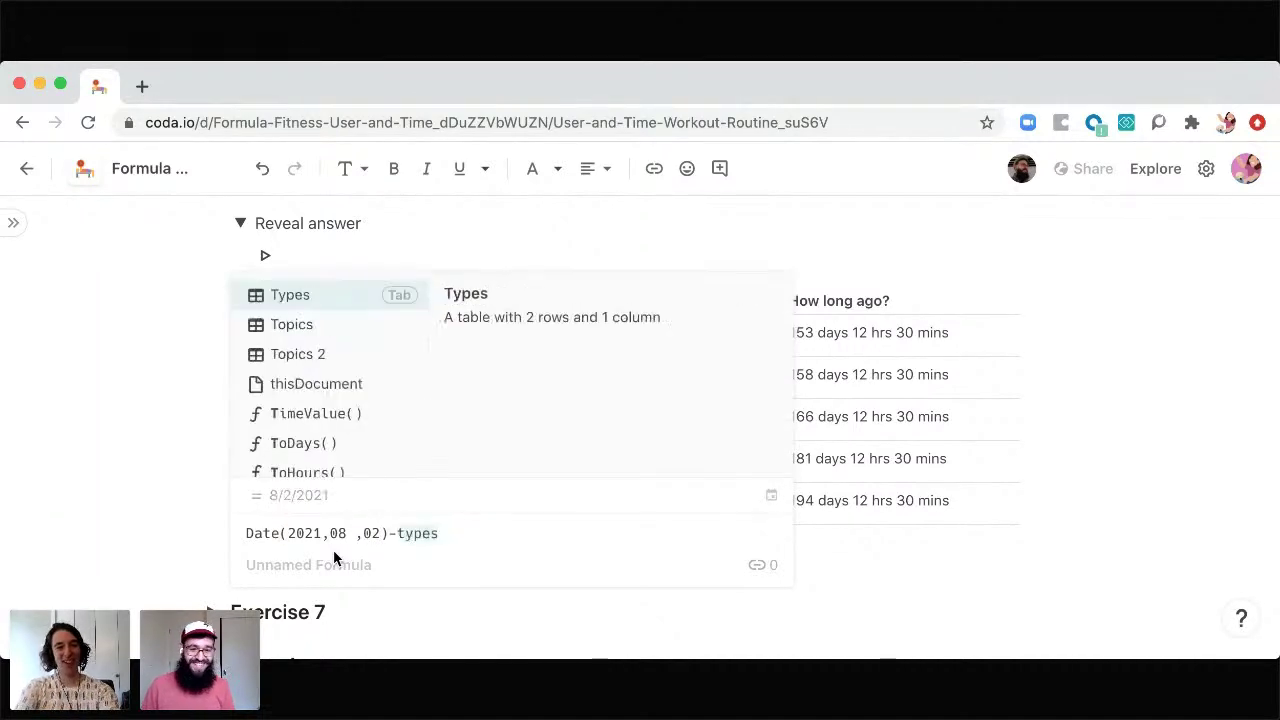
text(days()
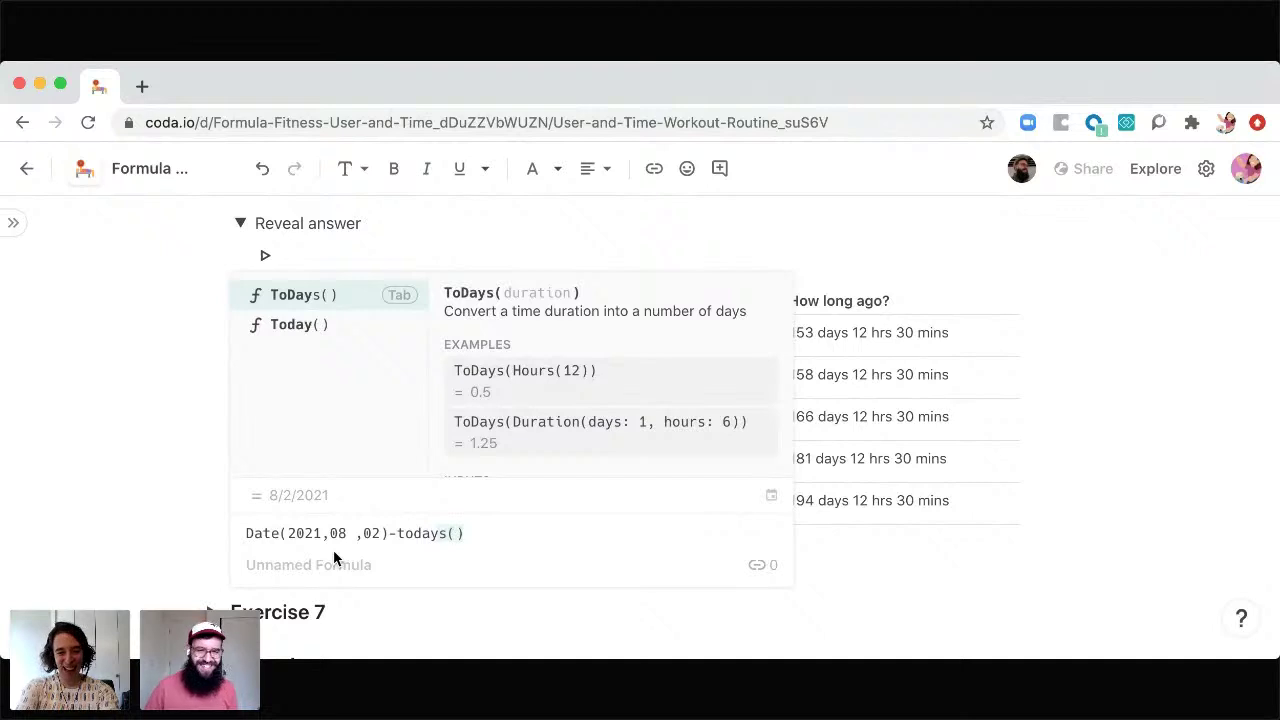
key(Tab)
key(BackSpace)
key(BackSpace)
key(BackSpace)
key(BackSpace)
key(BackSpace)
text(days()
key(BackSpace)
key(BackSpace)
text(()
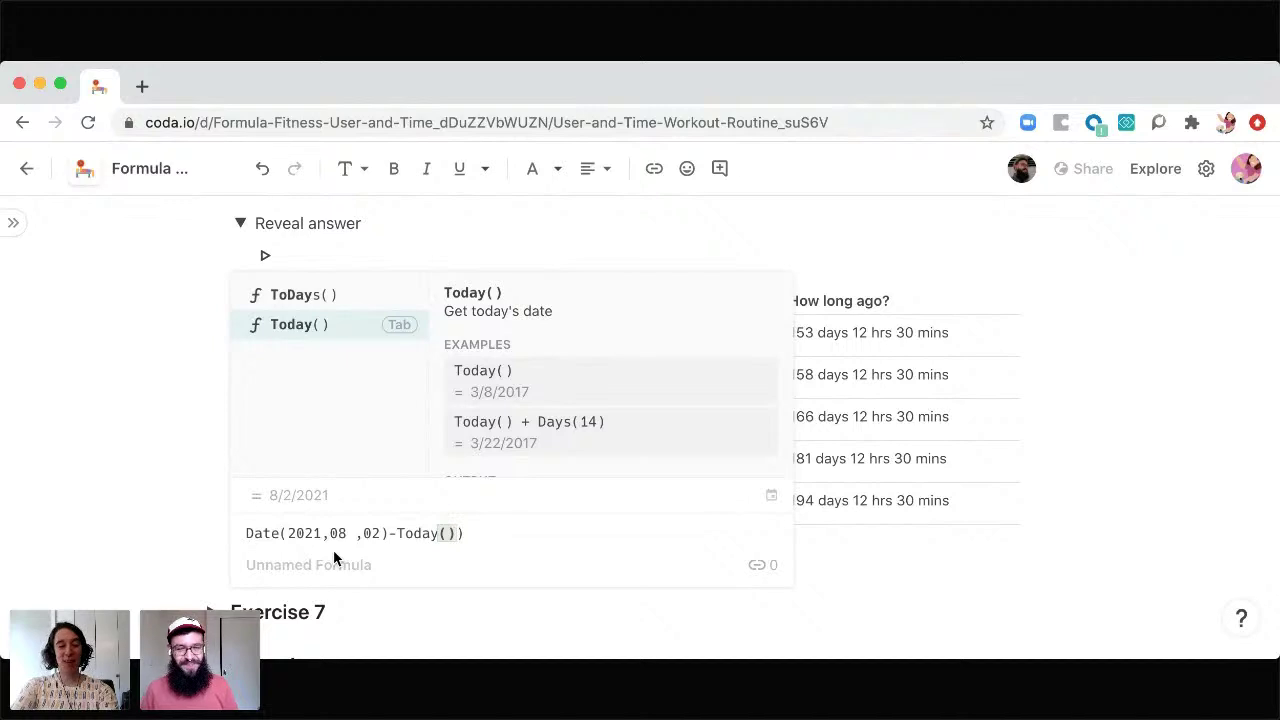
key(Escape)
click(499, 526)
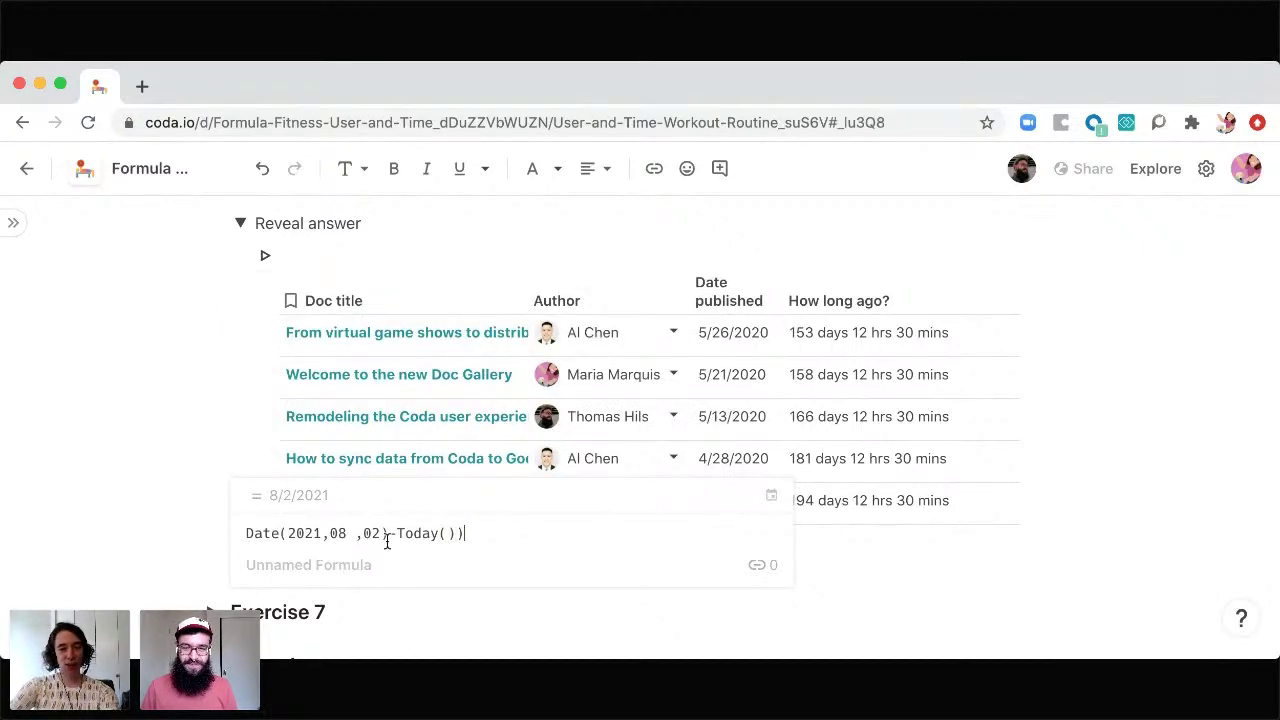
click(951, 572)
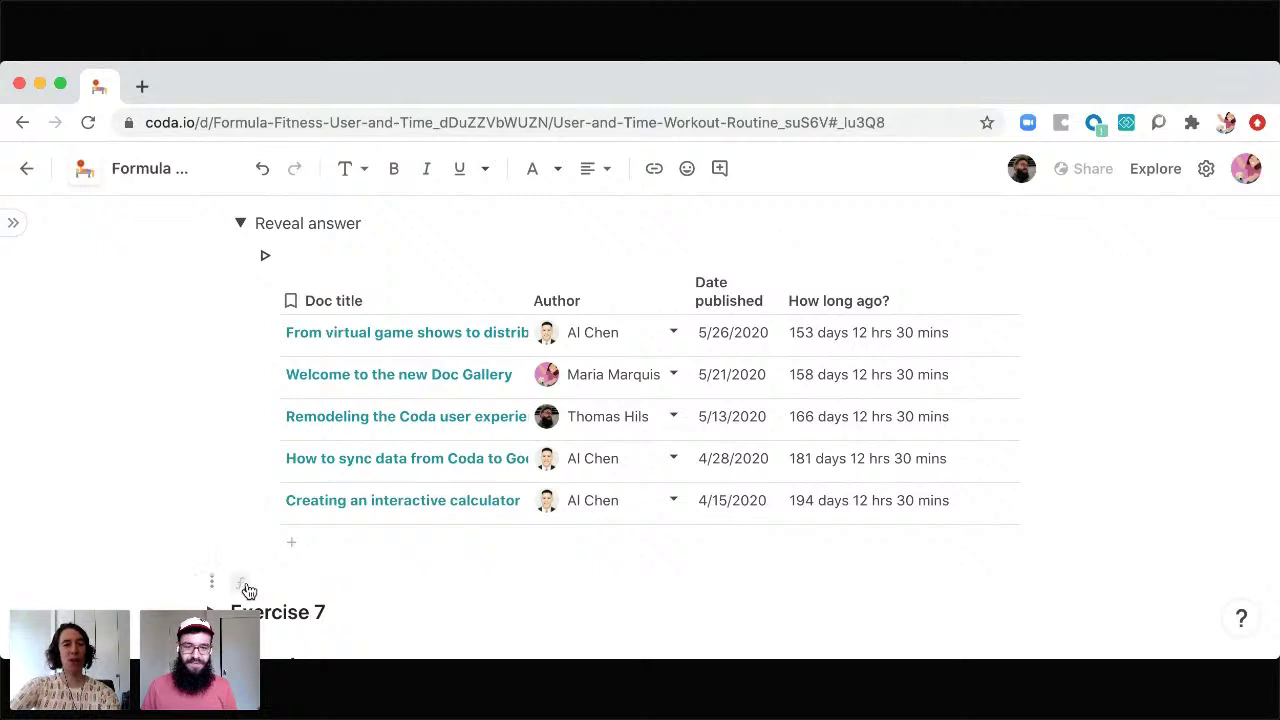
Step: Remove the extra closing parenthesis so the formula shows 279 days, then add a new line
click(246, 586)
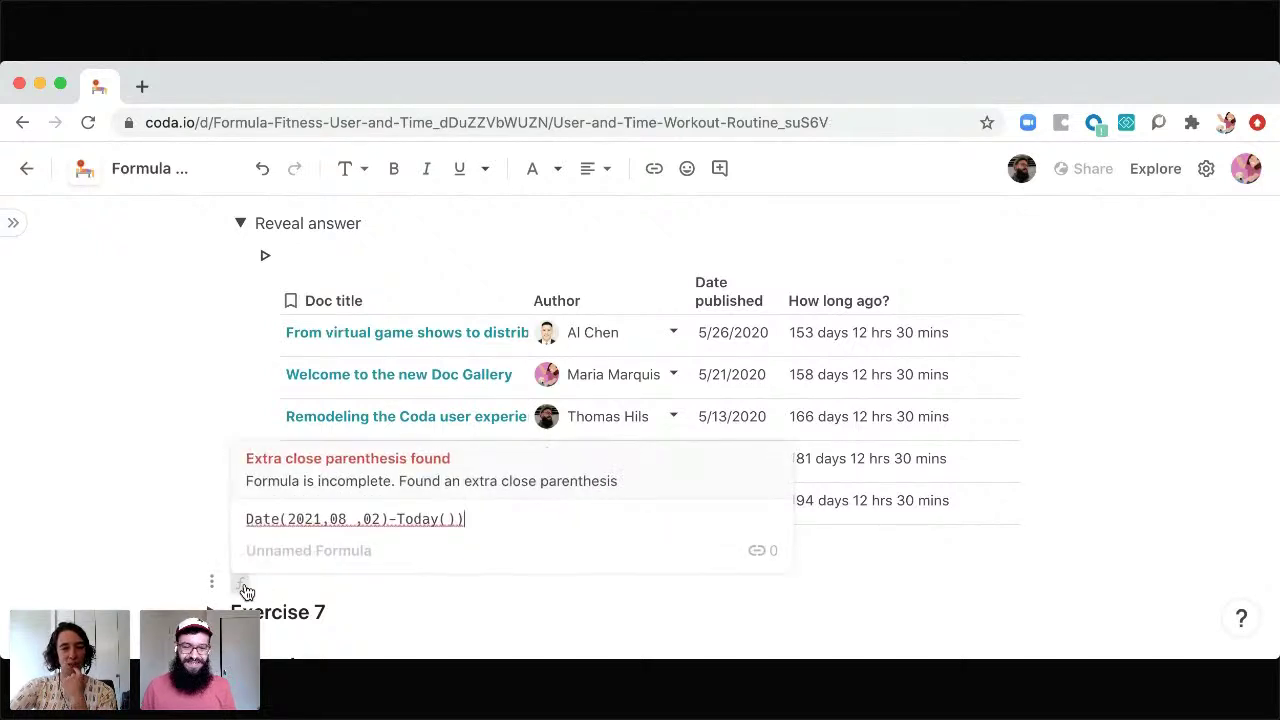
click(464, 520)
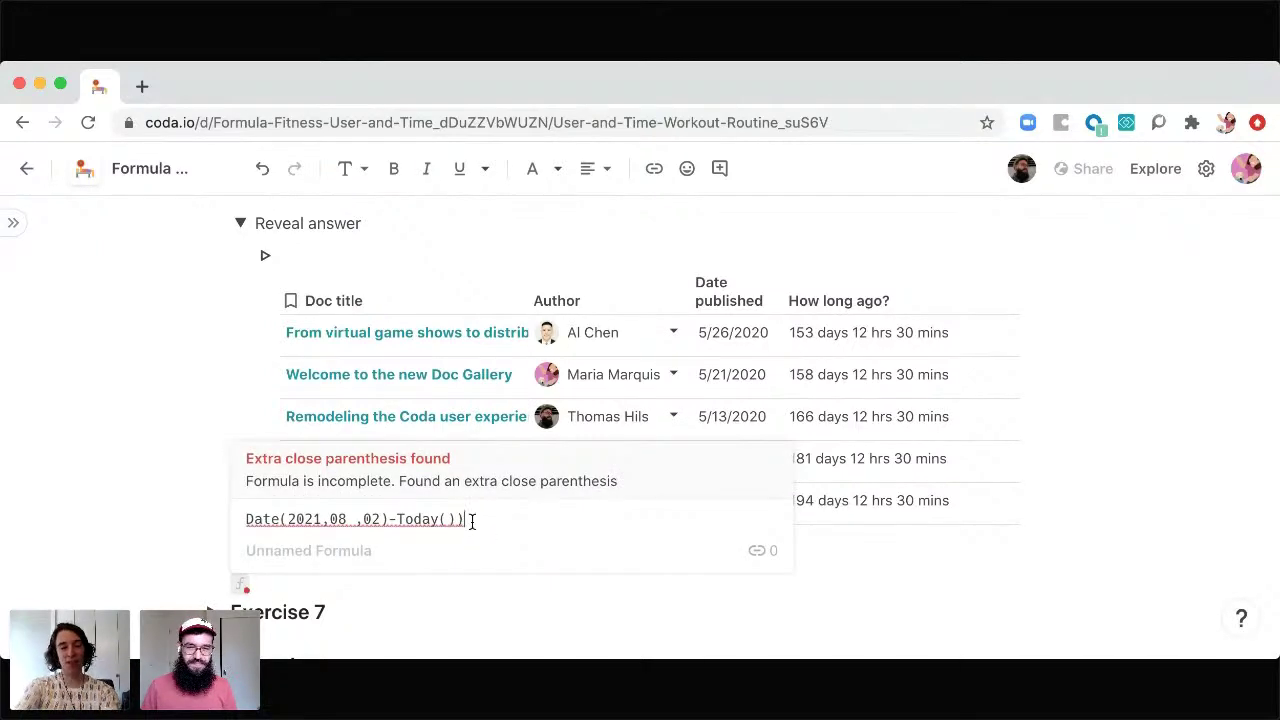
key(BackSpace)
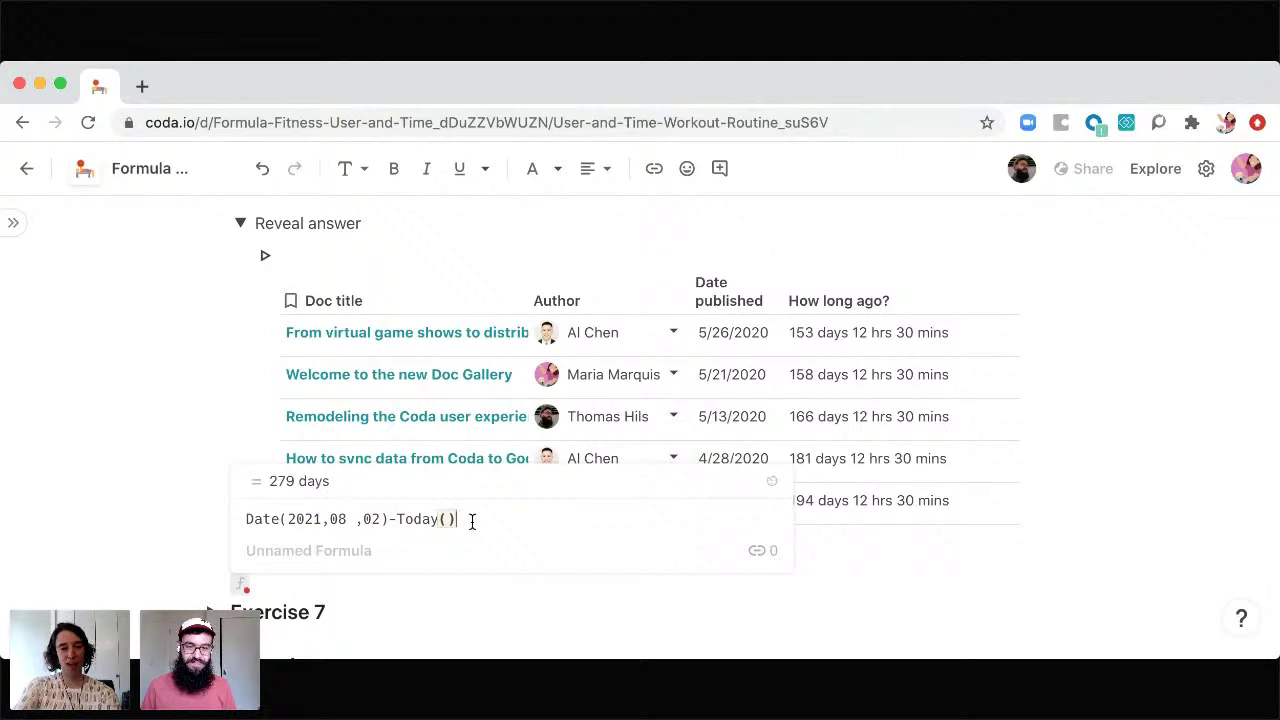
key(Return)
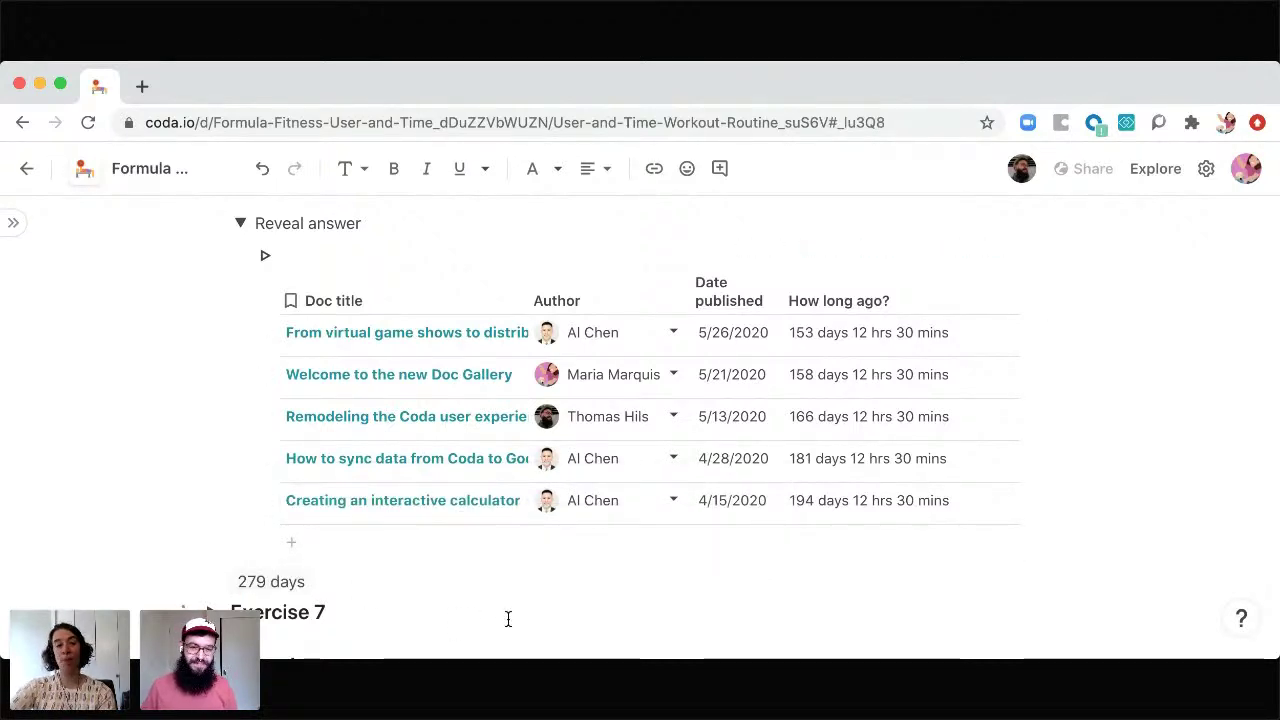
key(Return)
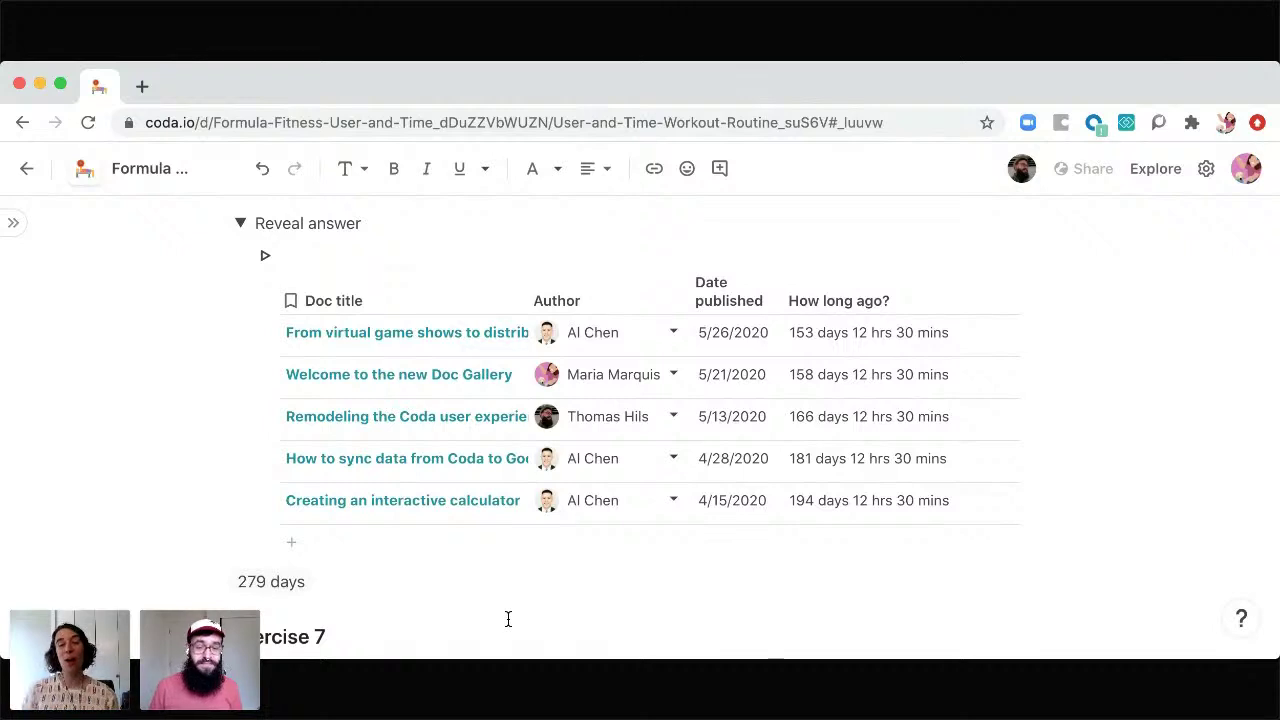
Step: Add the label 'until [colleague's name]'s Birthday' after the 279 days result
click(330, 577)
text(u)
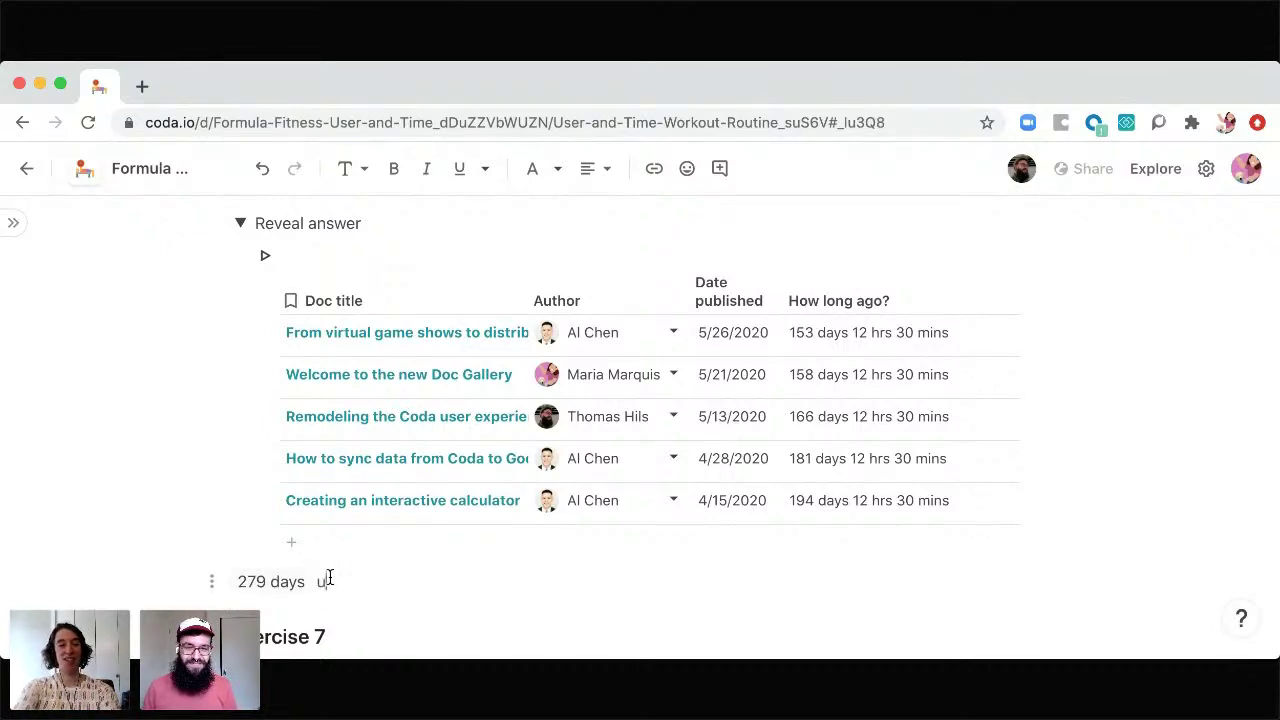
text(stil thom)
key(BackSpace)
key(BackSpace)
key(BackSpace)
key(BackSpace)
text(Thomas')
text(s Birthday)
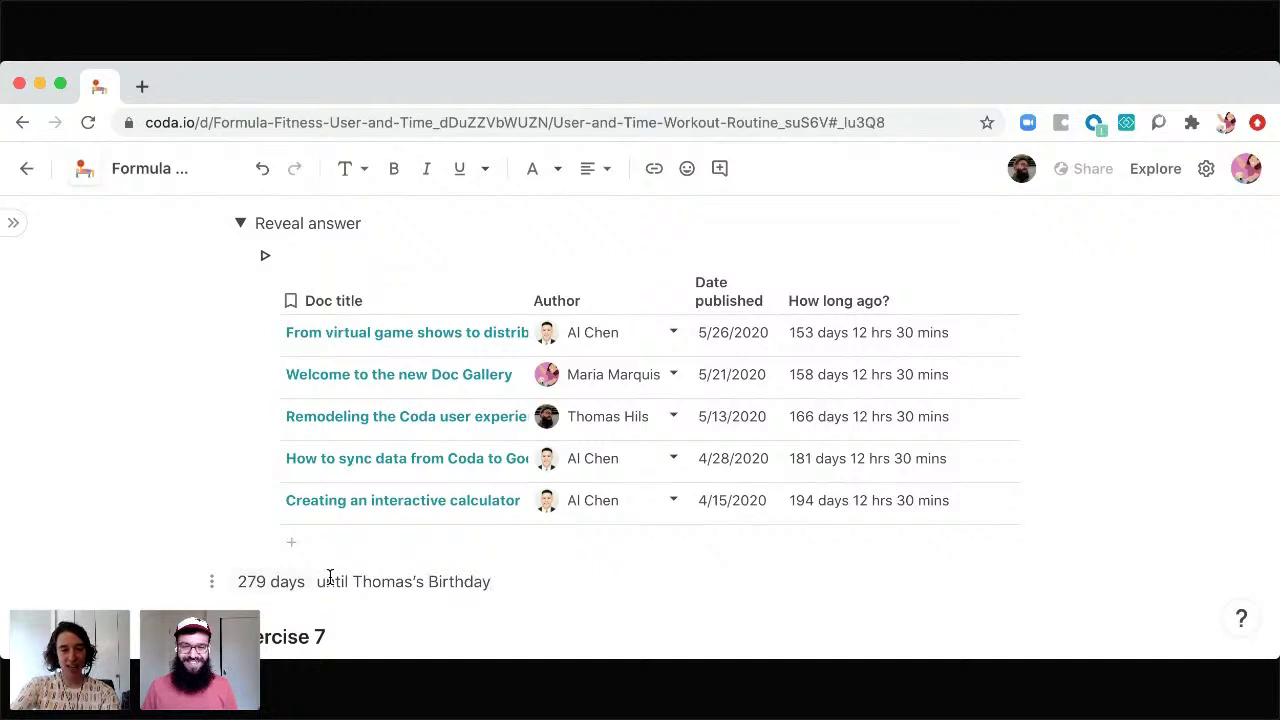
Step: Open the 279 days formula and check the month argument of Date()
scroll(330, 578, down, 5)
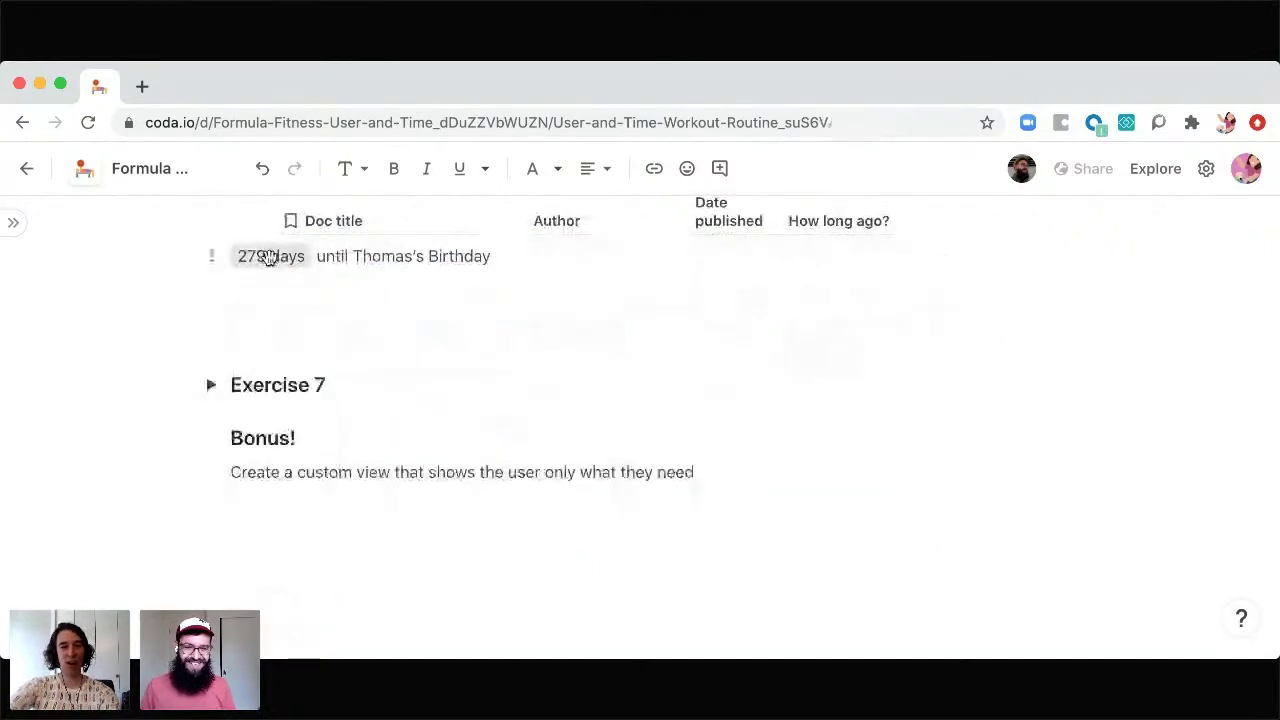
click(268, 256)
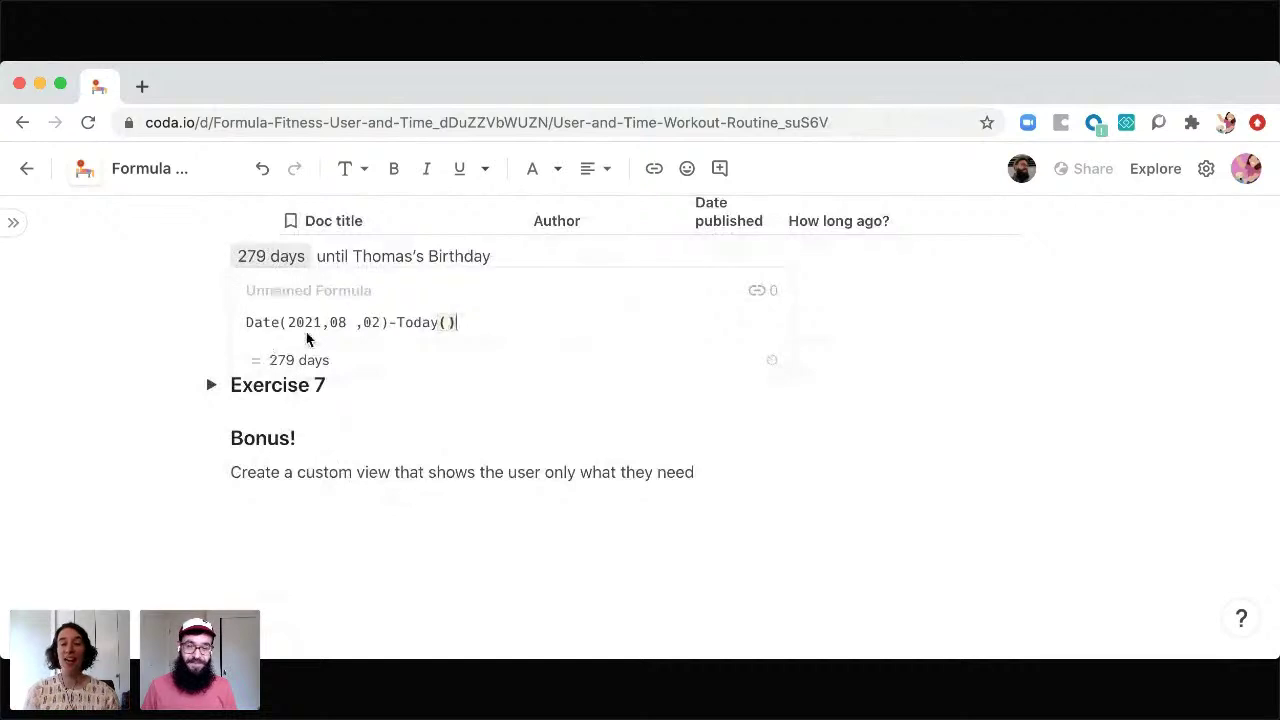
click(337, 323)
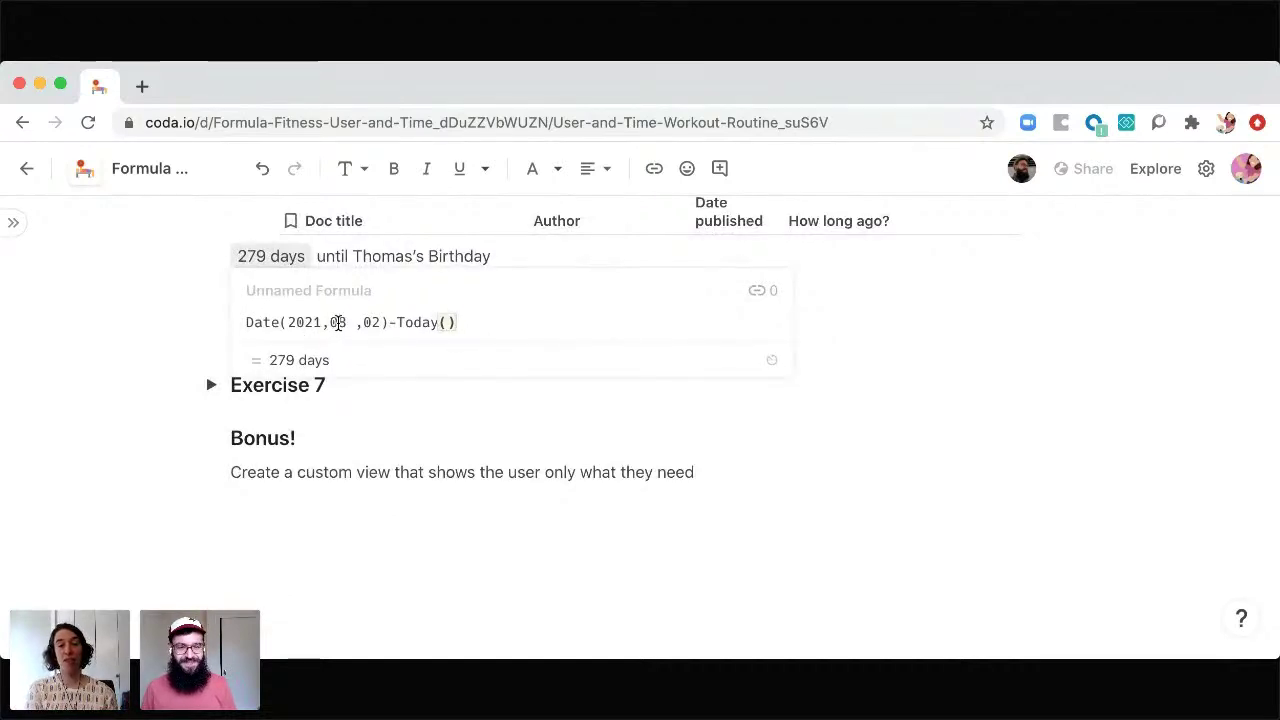
click(547, 326)
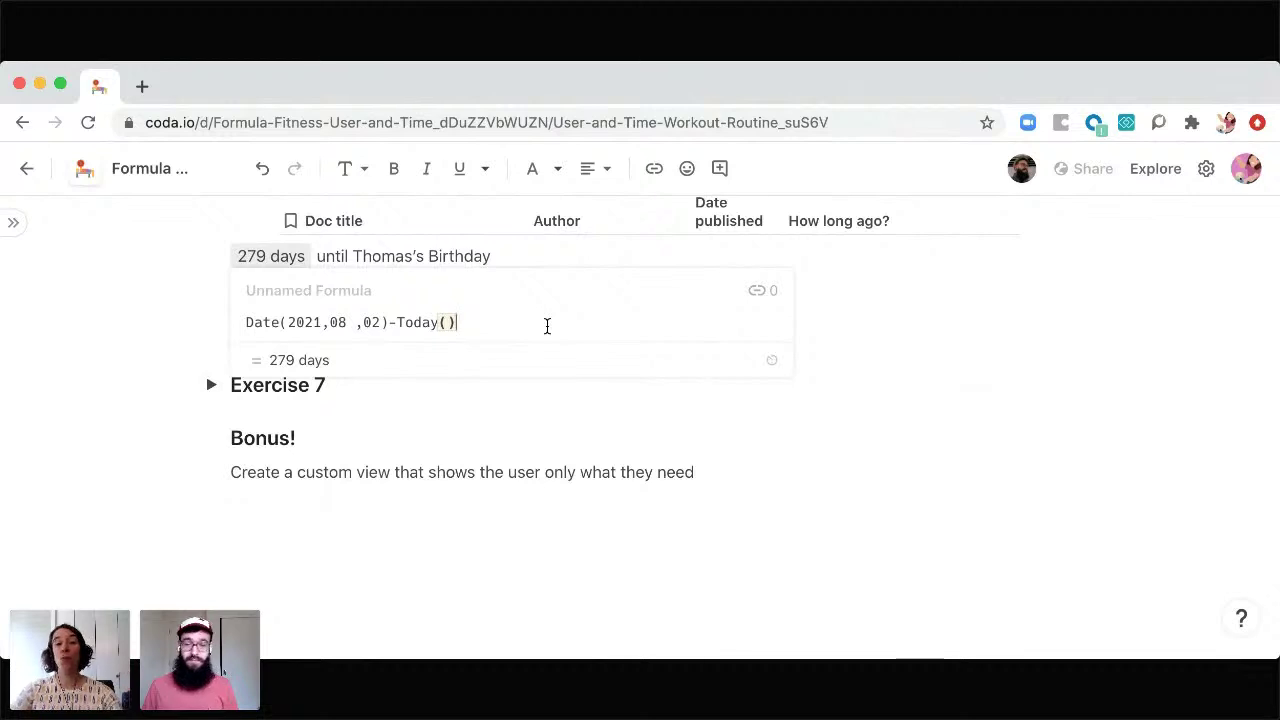
Step: Change the countdown formula to Date(2021,08,02)-Now() and commit it
key(BackSpace)
key(BackSpace)
key(BackSpace)
key(BackSpace)
key(BackSpace)
key(BackSpace)
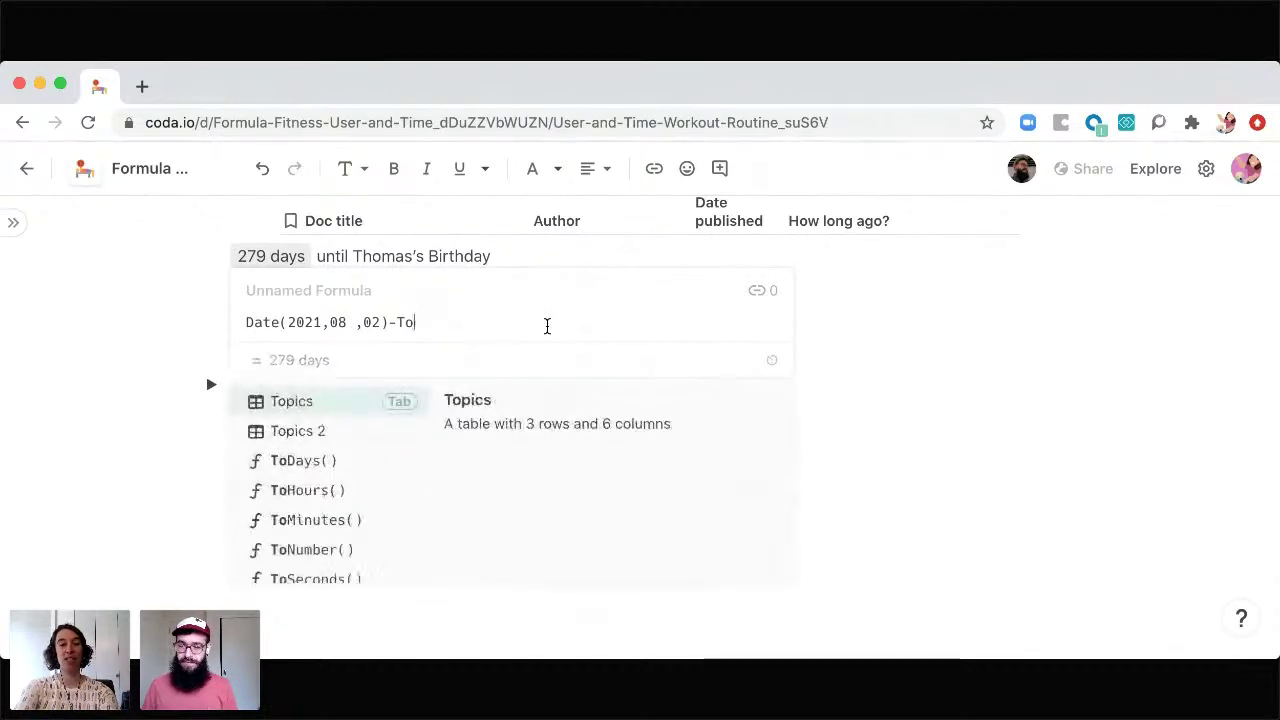
key(BackSpace)
text(Not()
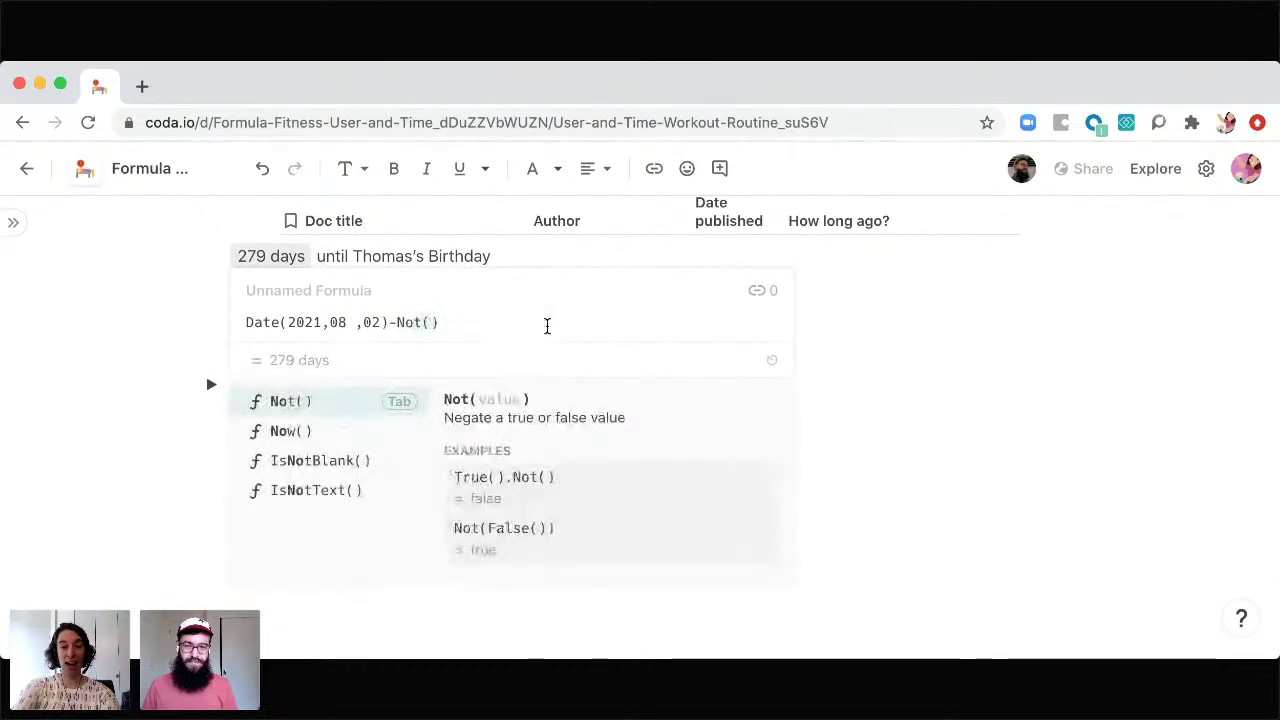
key(BackSpace)
text(w)
key(Tab)
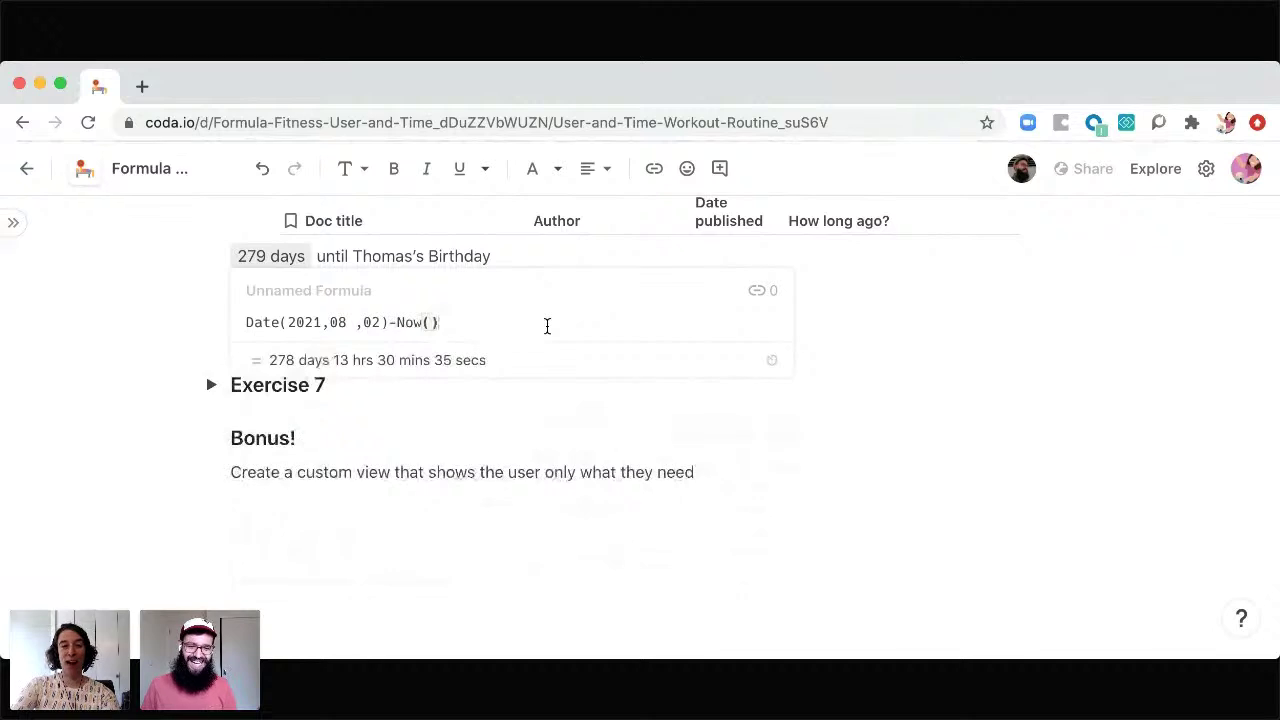
key(Return)
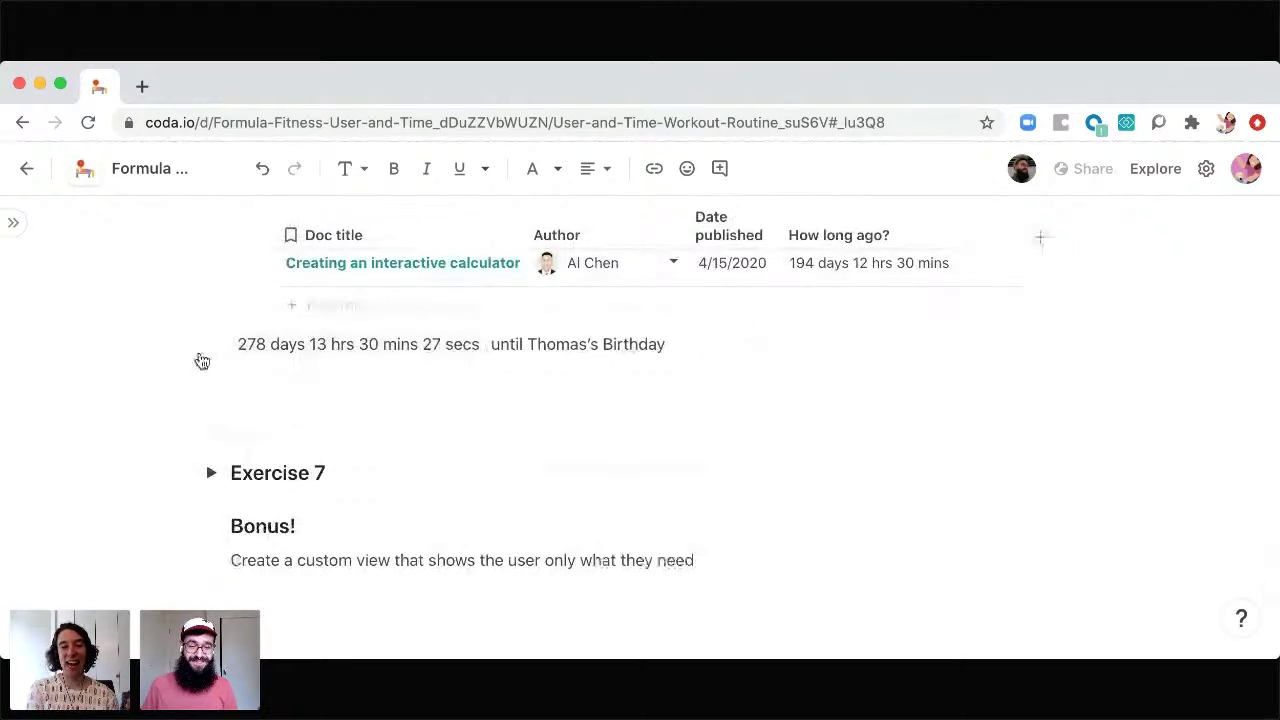
Step: Reinspect the countdown formula, then delete the whole countdown line
click(283, 350)
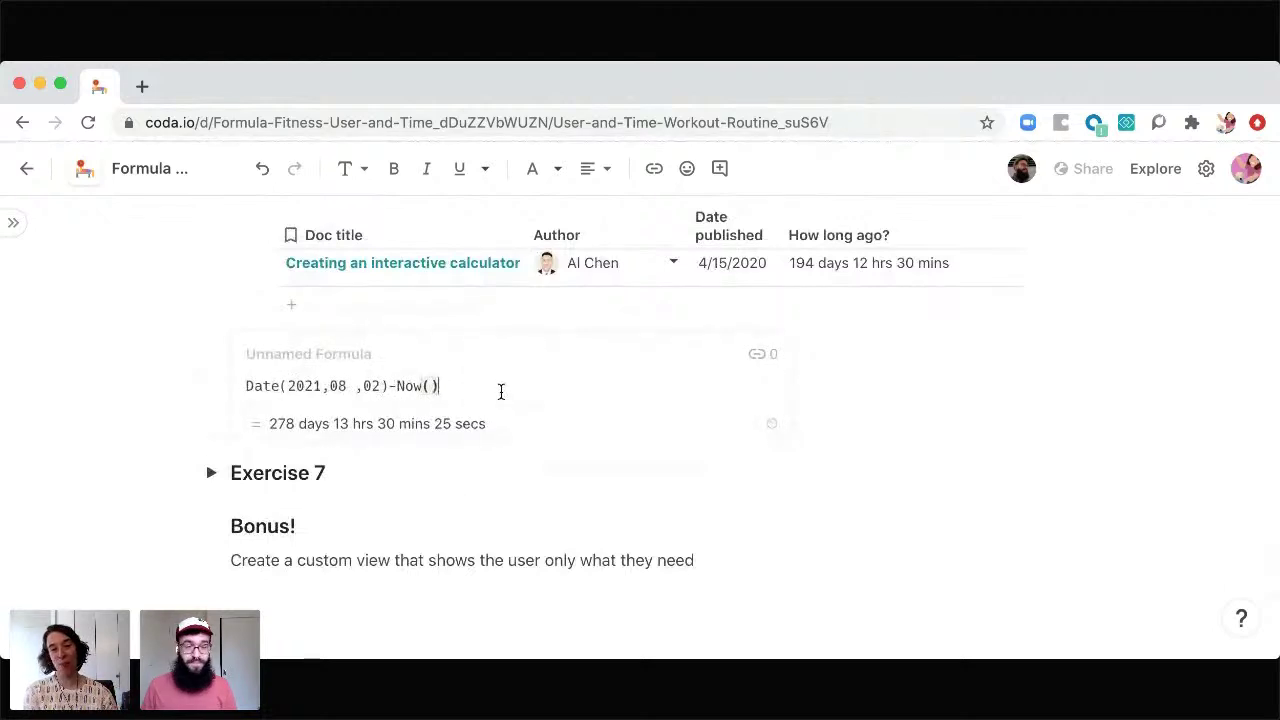
click(829, 349)
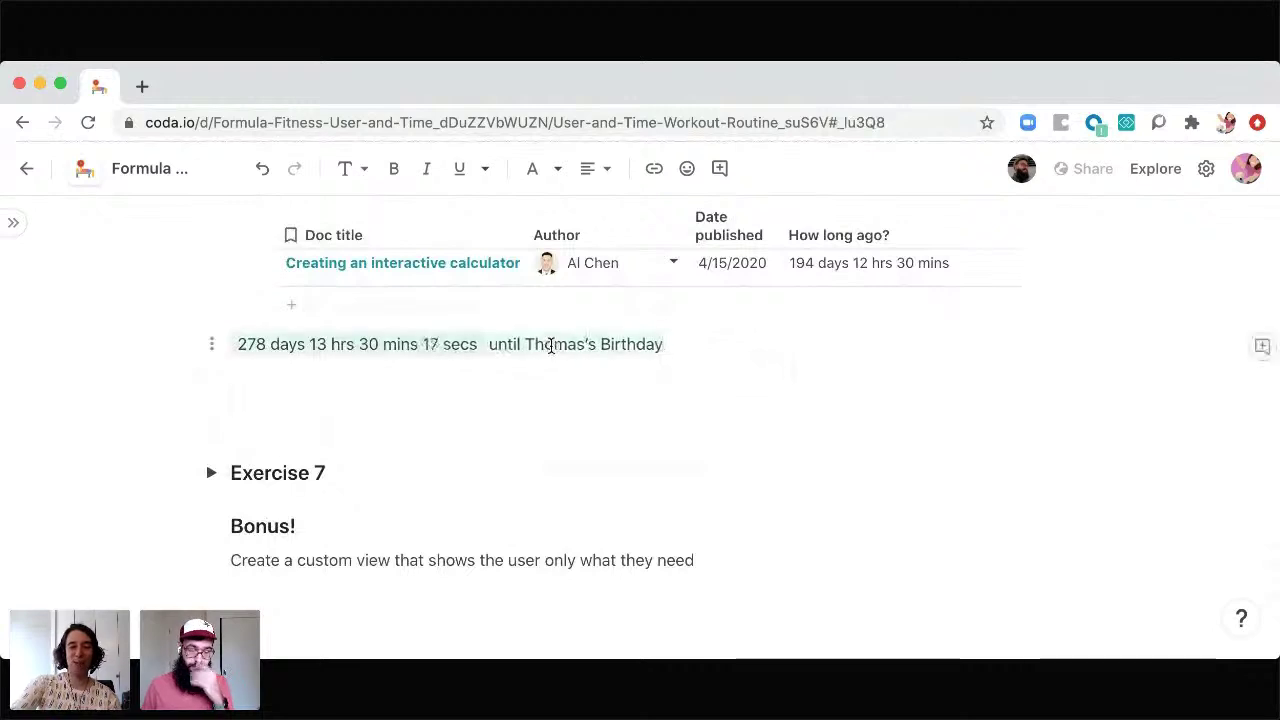
key(BackSpace)
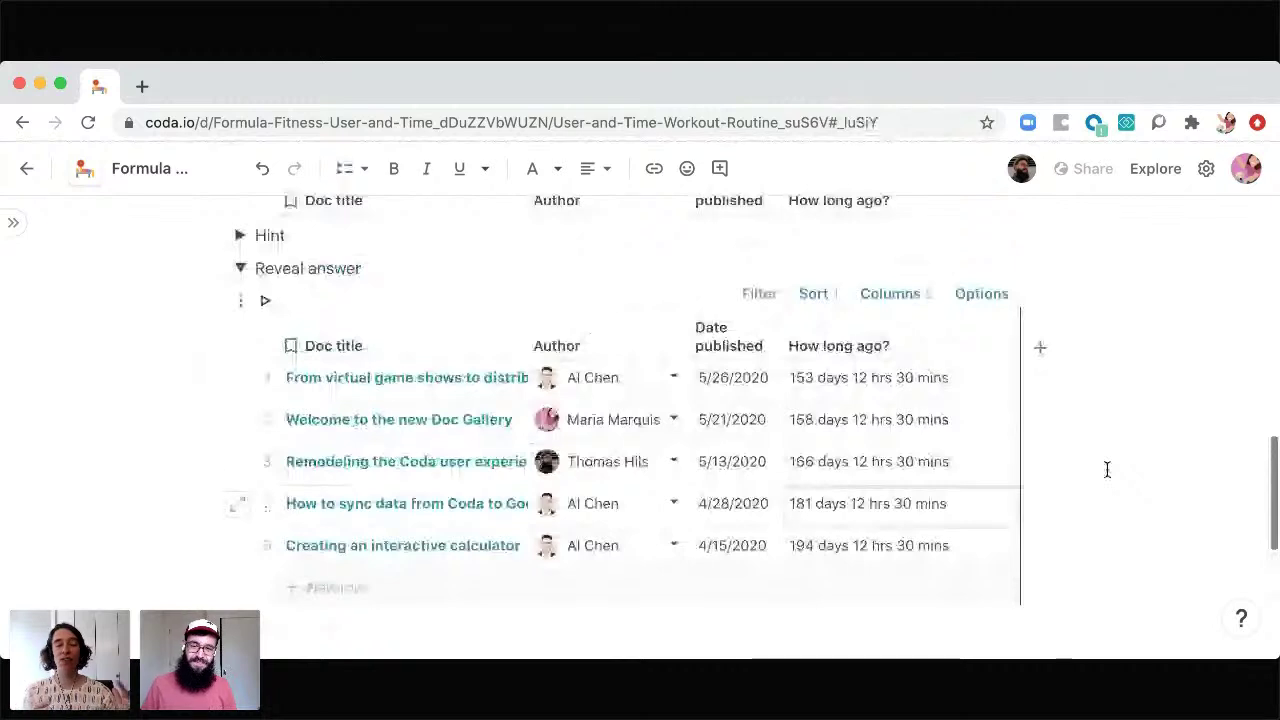
click(983, 466)
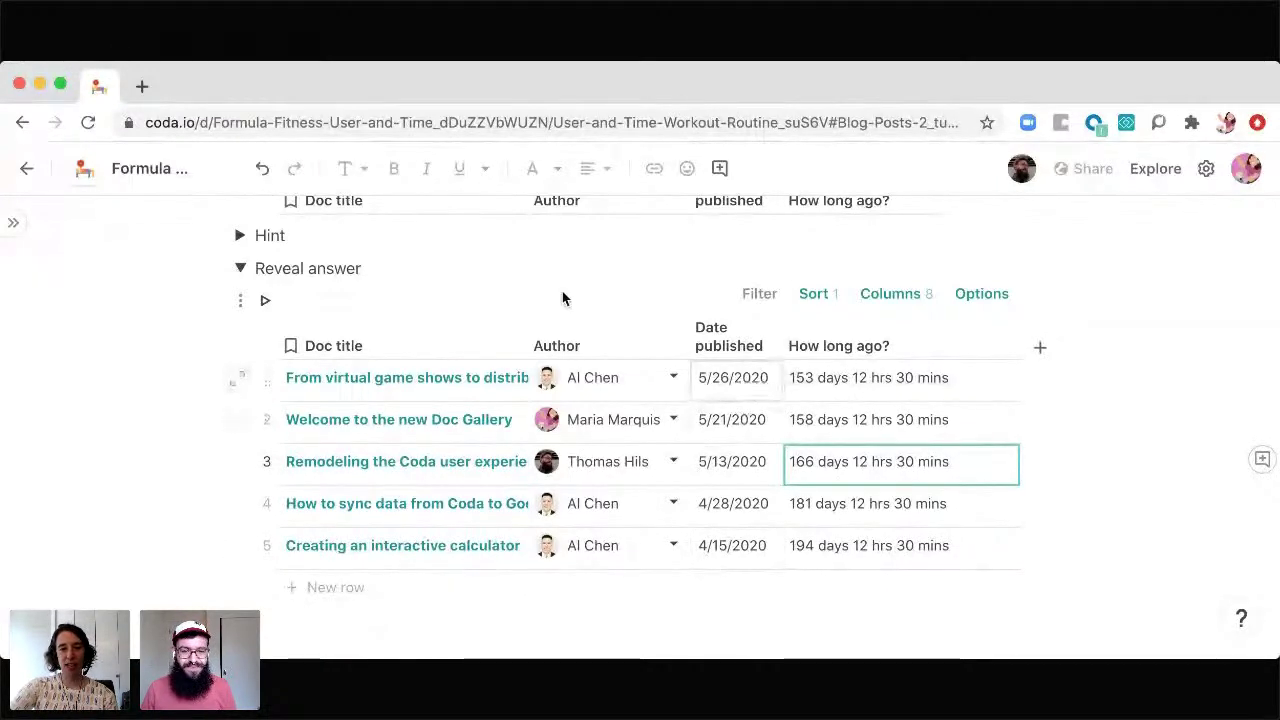
key(Up)
key(Up)
key(Left)
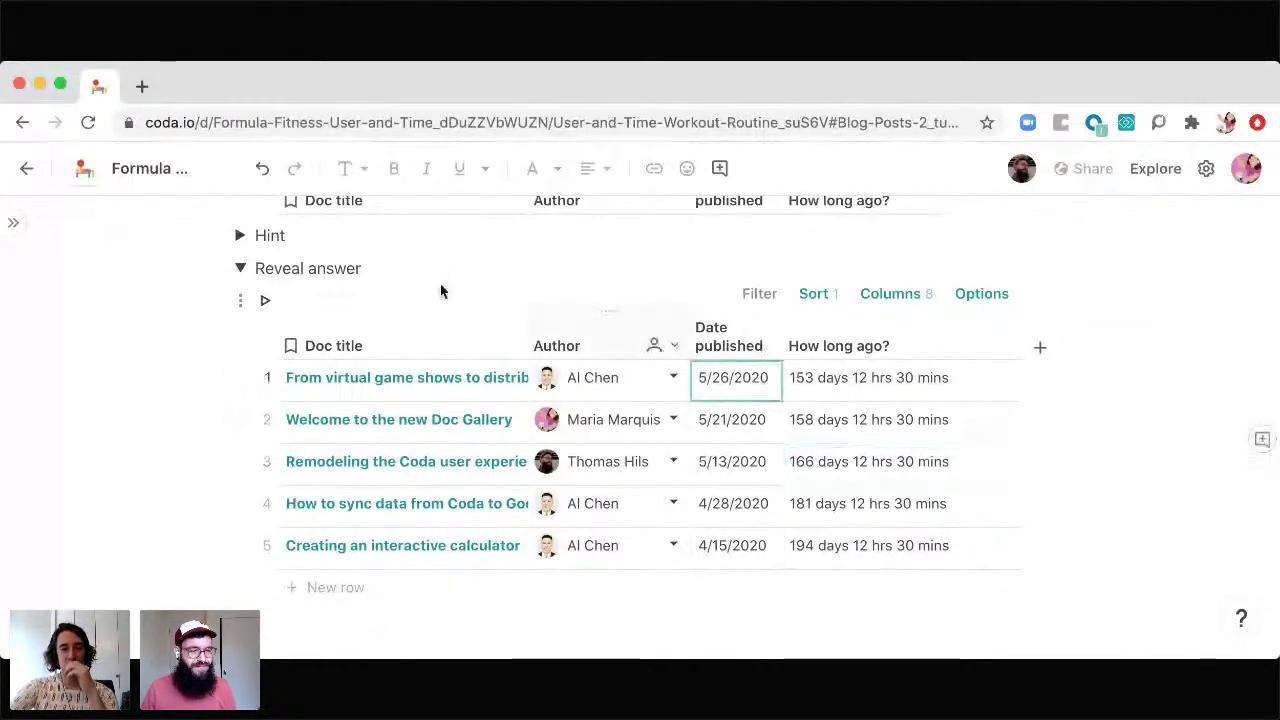
click(309, 299)
click(330, 289)
key(Up)
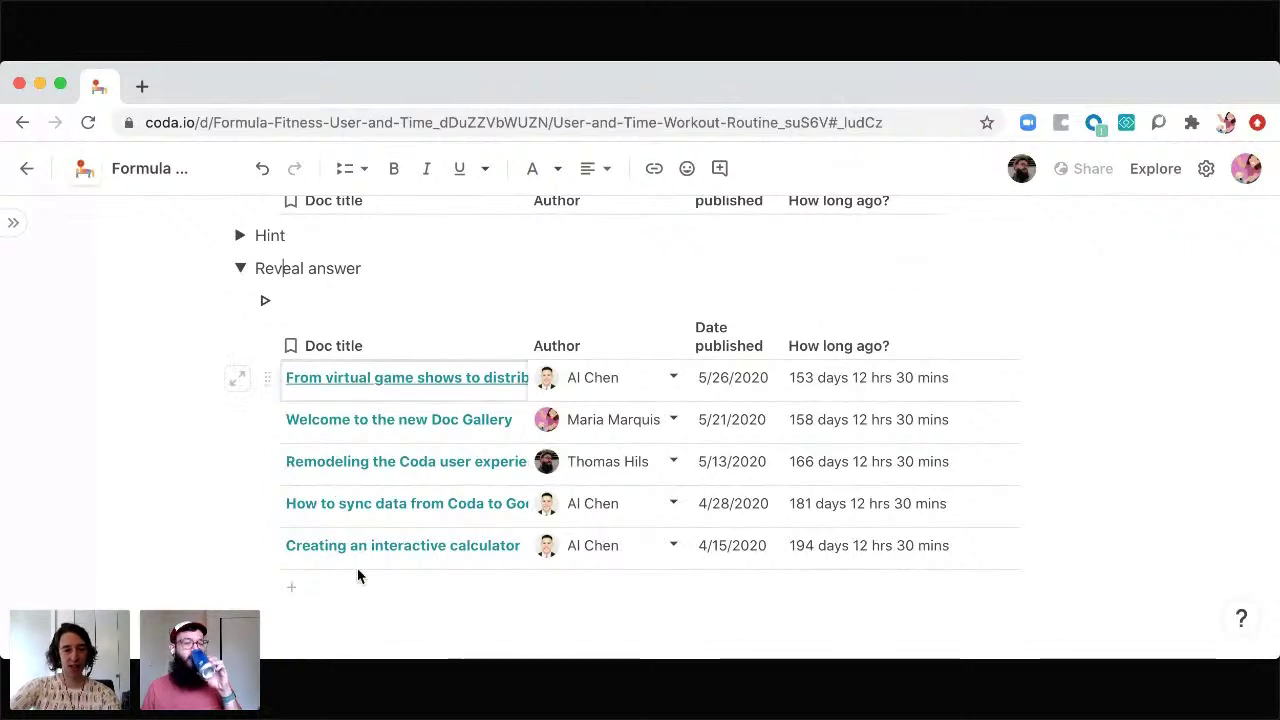
click(300, 620)
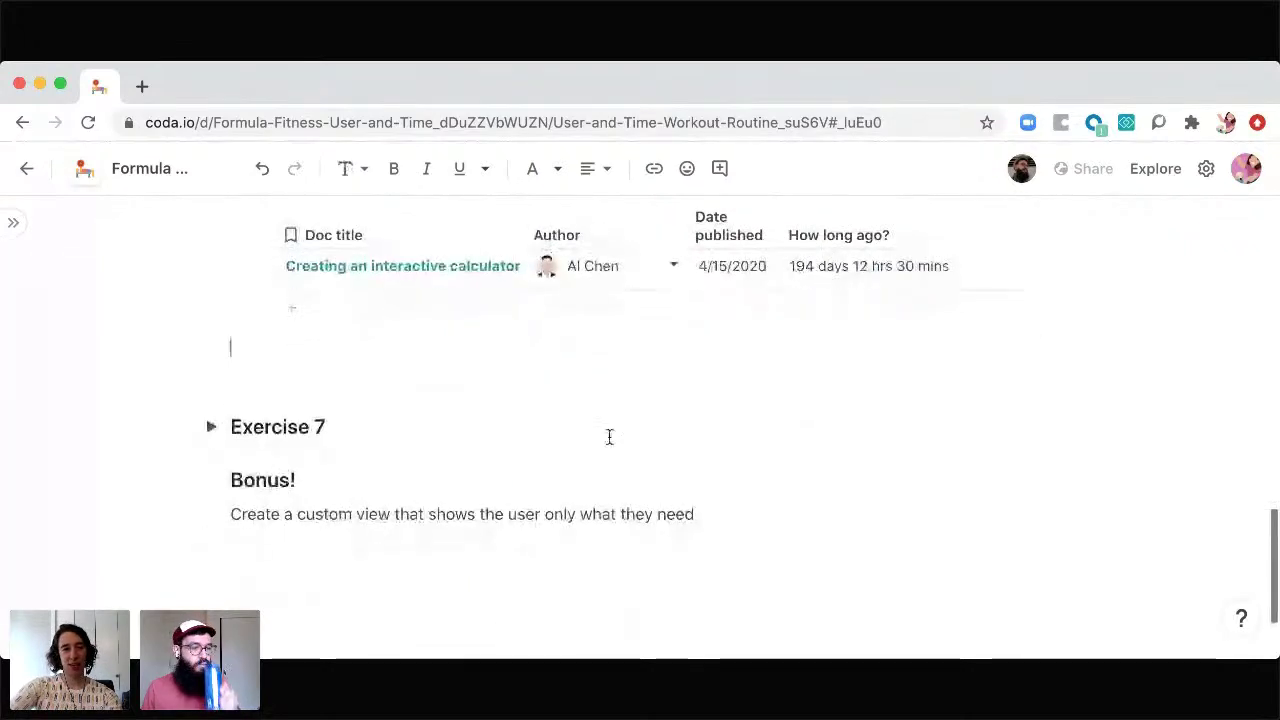
Step: Insert a date range control below the blog posts table with /date
click(342, 302)
text(/)
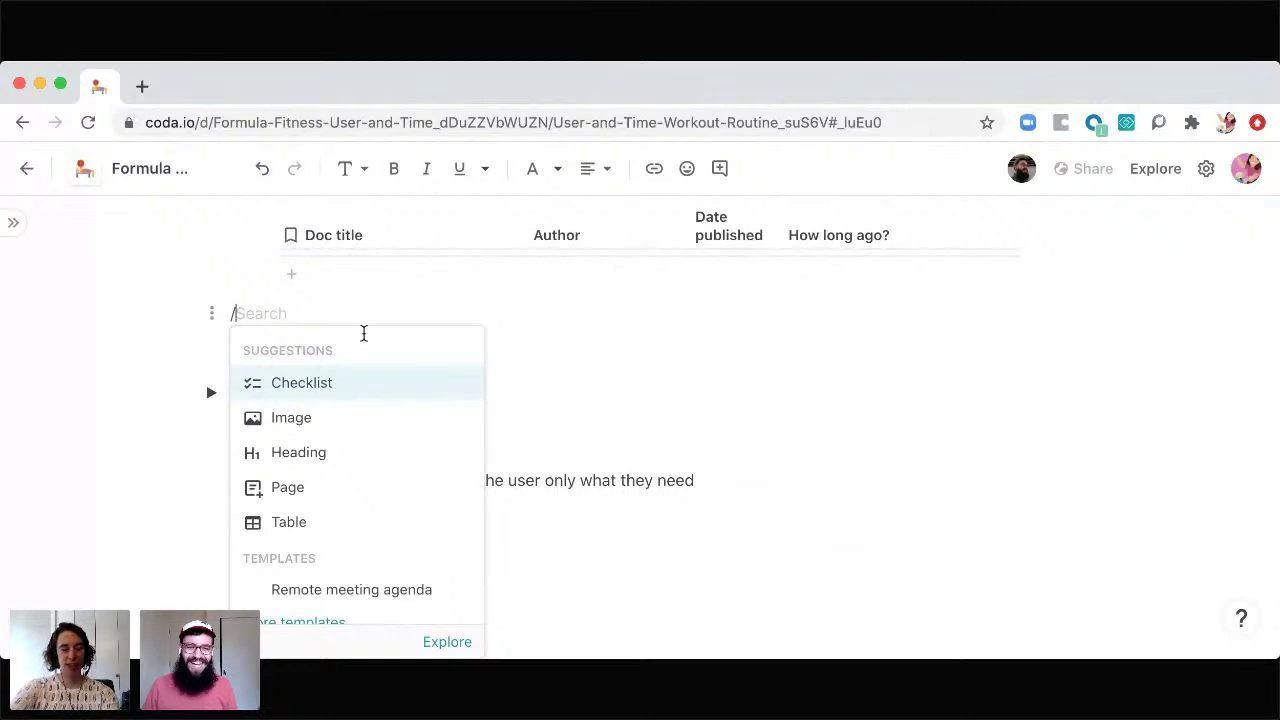
text(date)
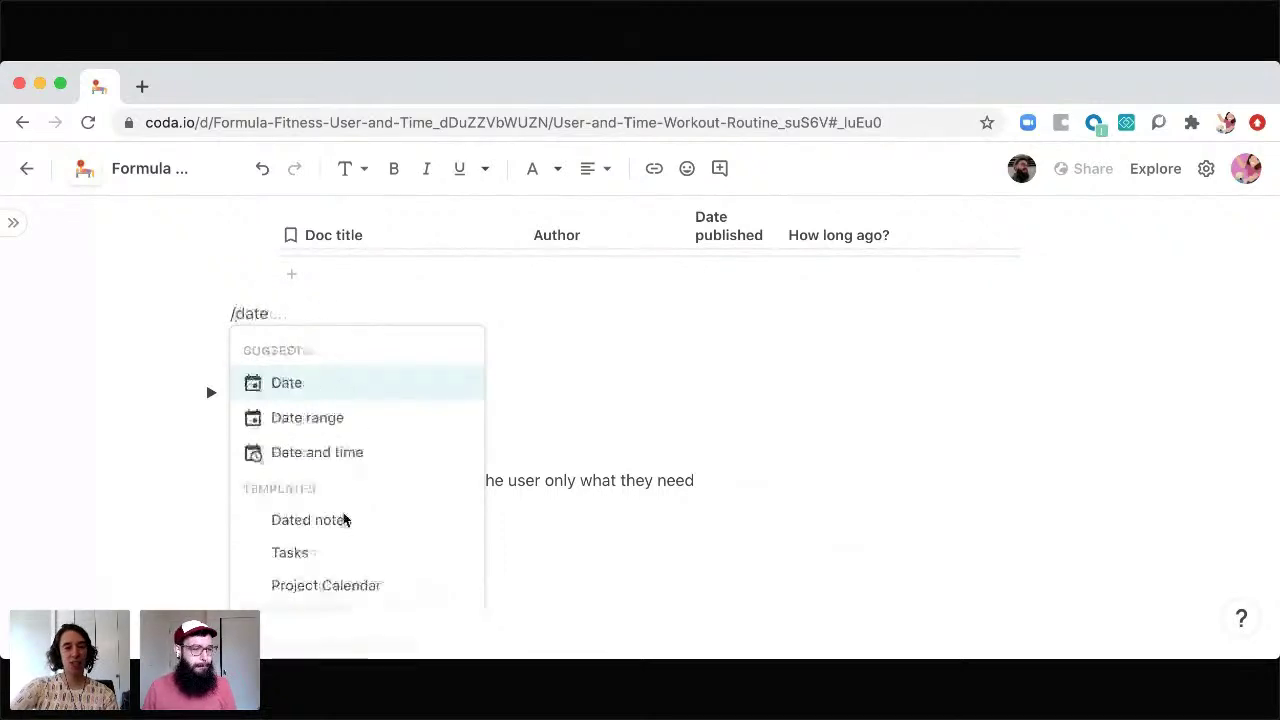
click(293, 418)
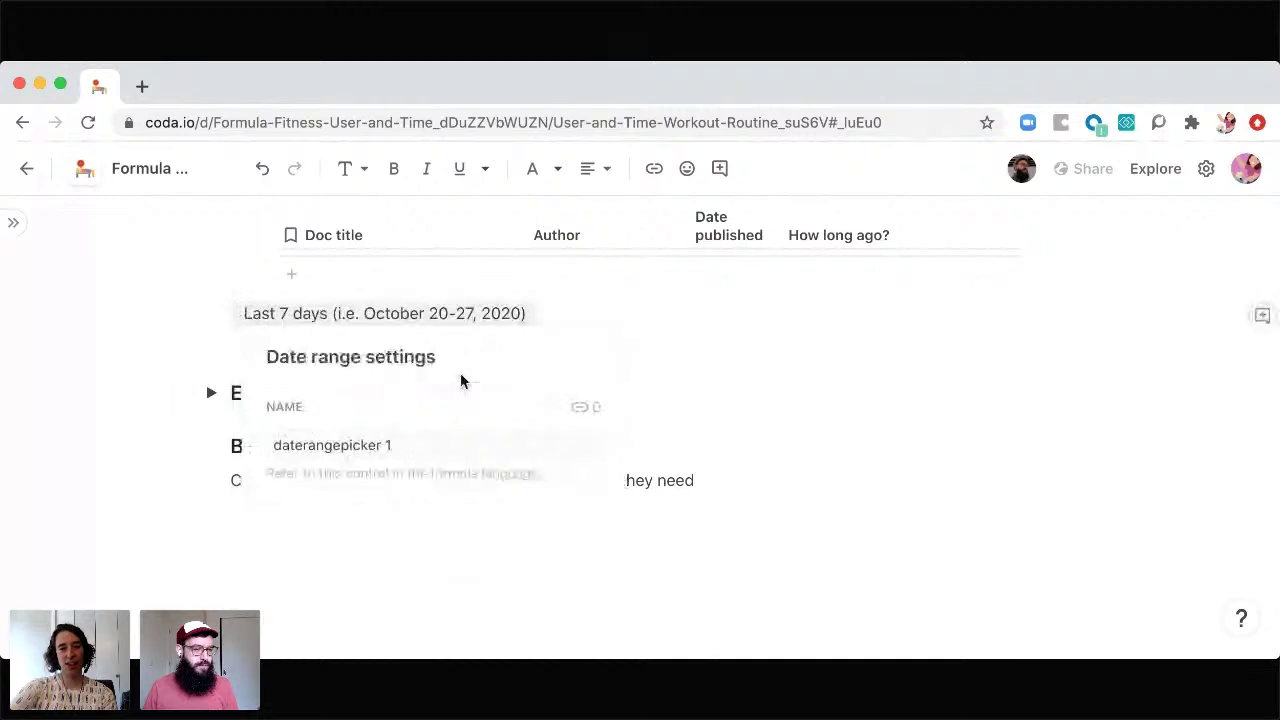
click(763, 297)
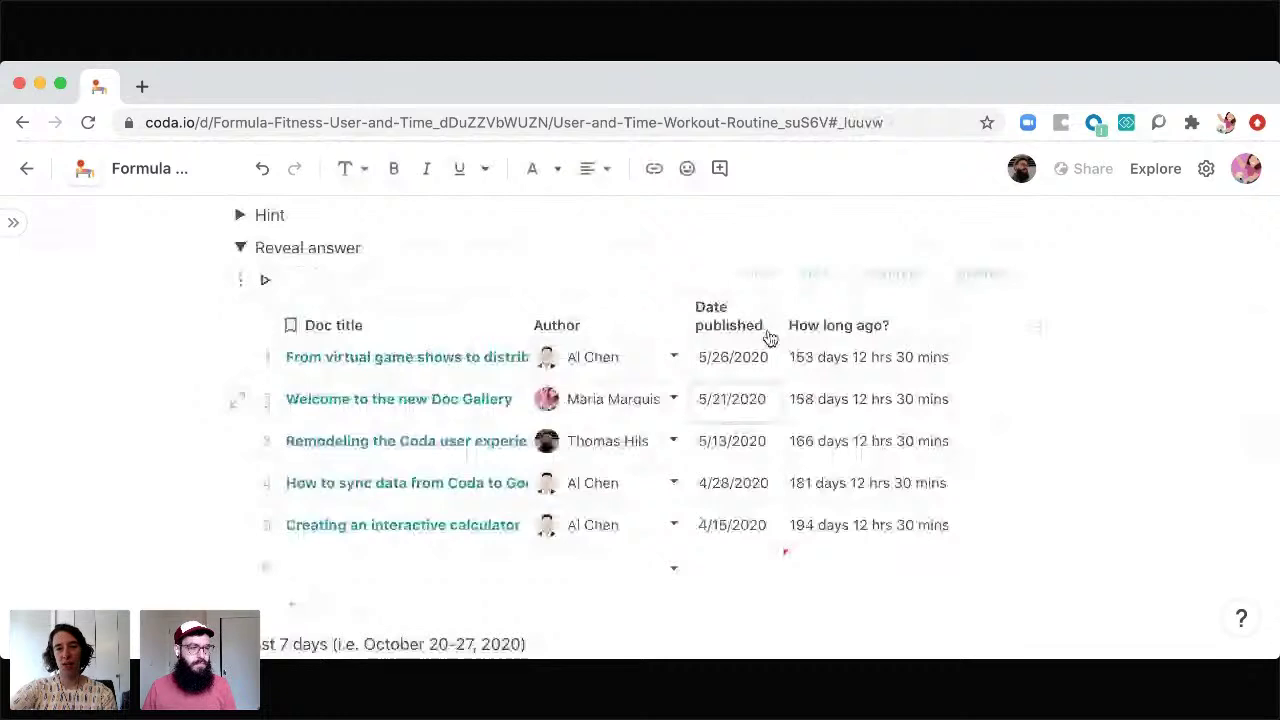
Step: Filter the table's Date published by the interactive daterangepicker 1 control, leaving no results
click(760, 273)
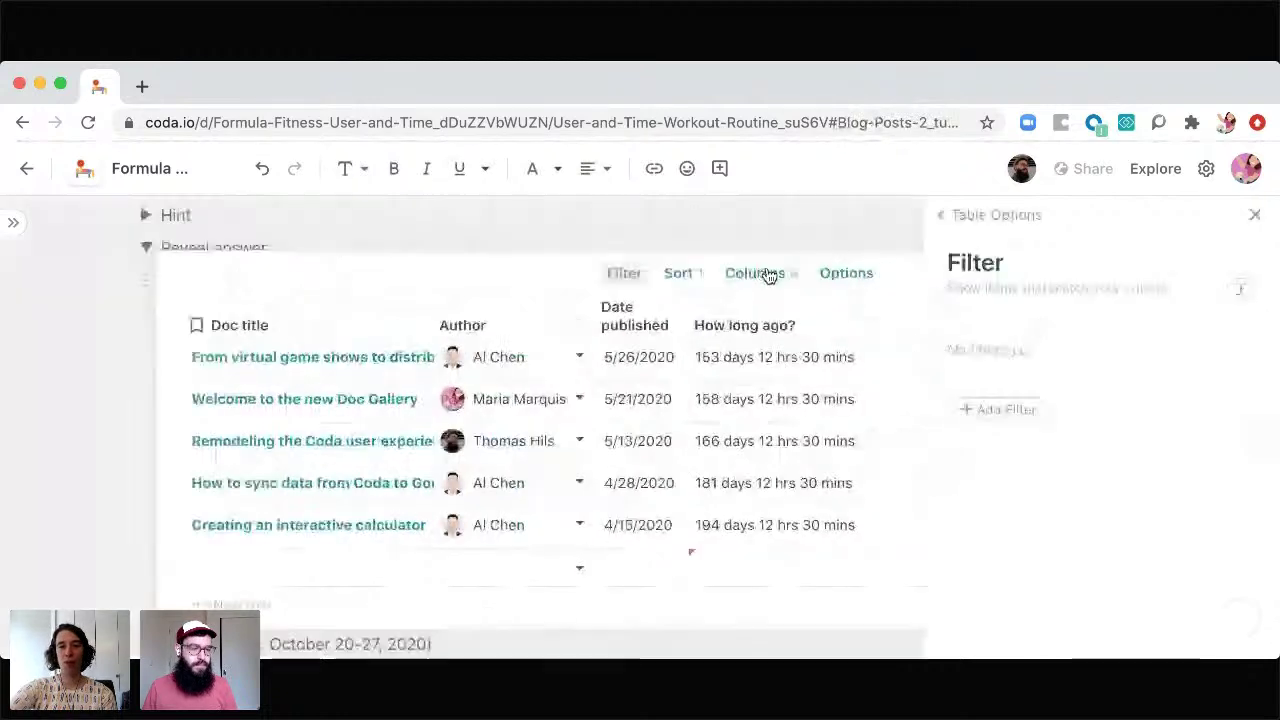
click(995, 411)
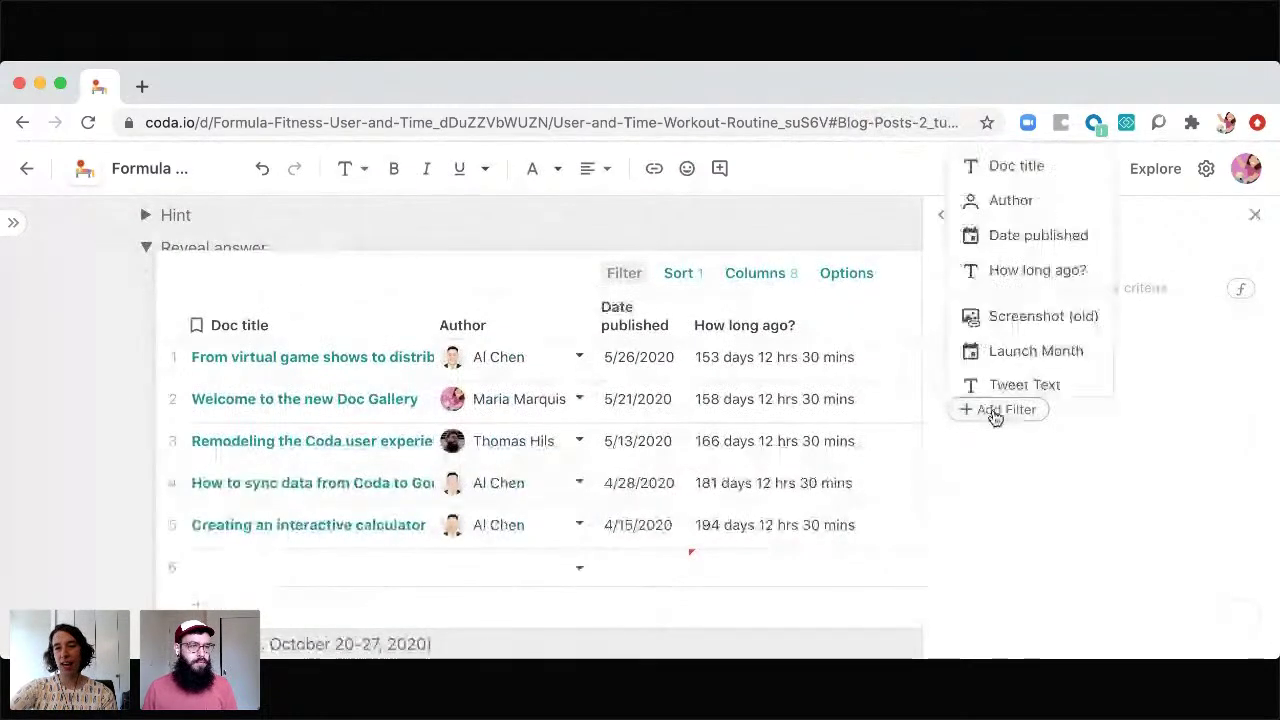
click(1037, 236)
click(1004, 362)
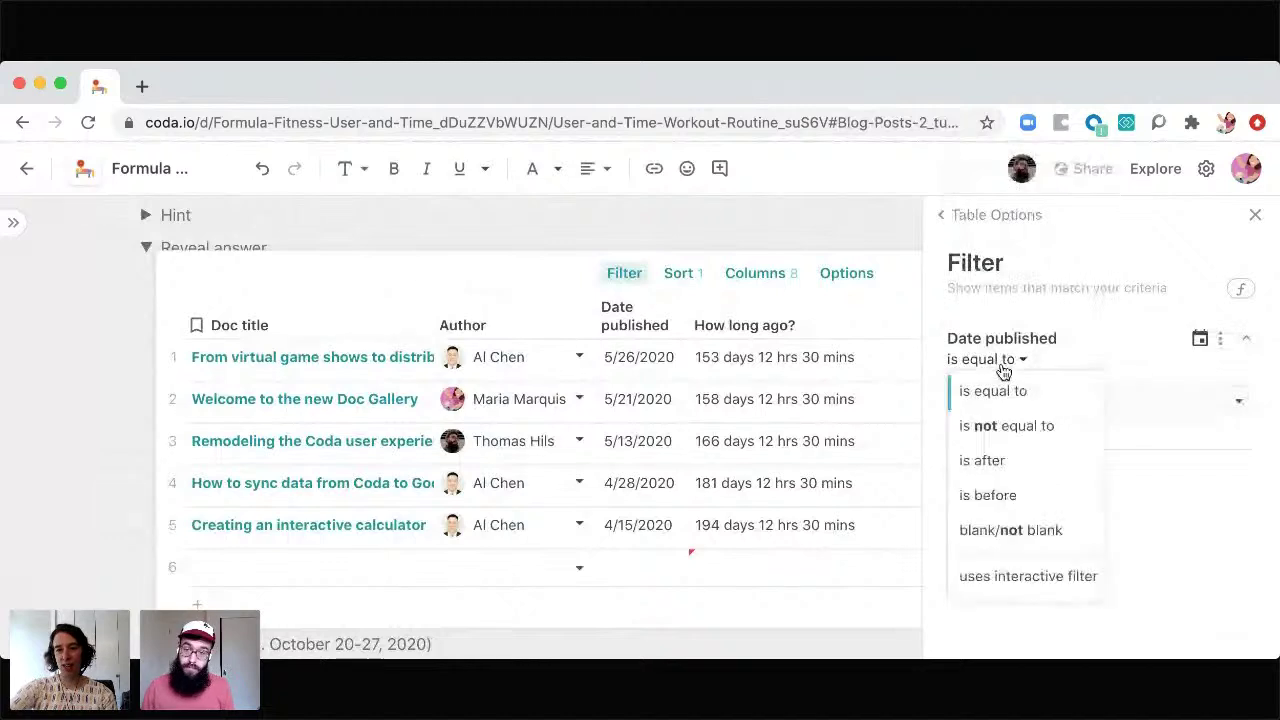
click(1004, 577)
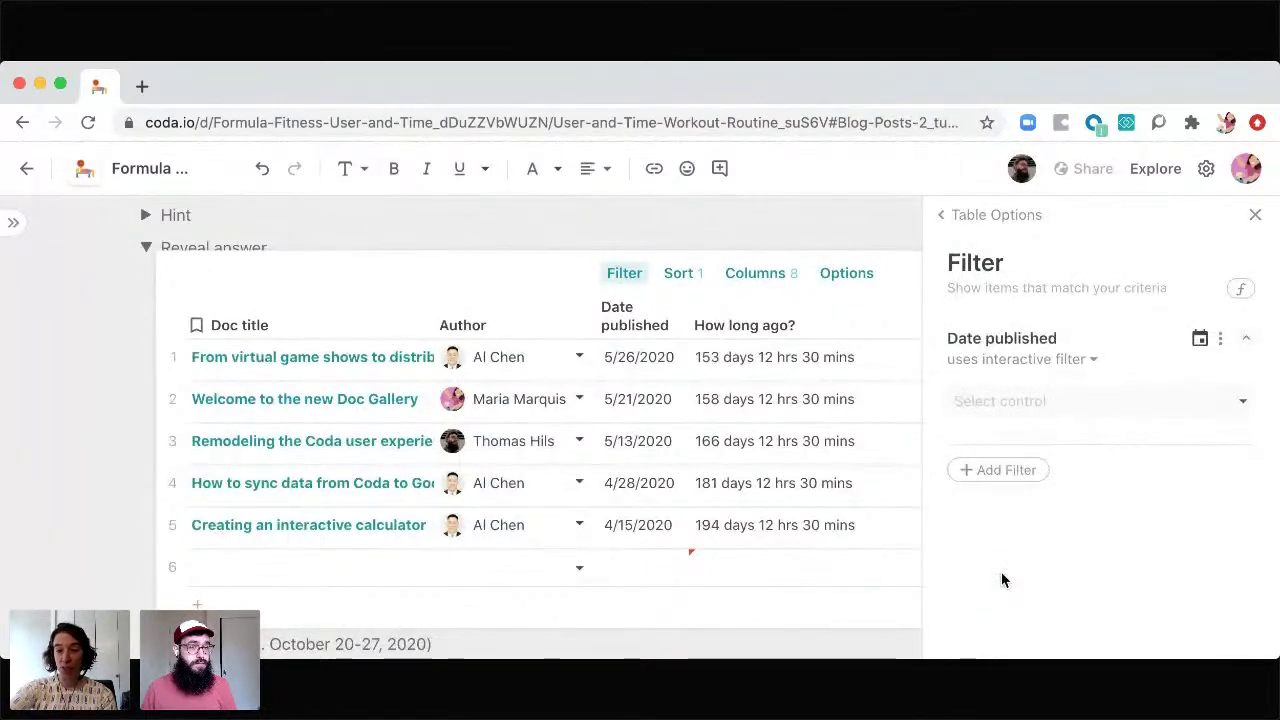
click(1014, 412)
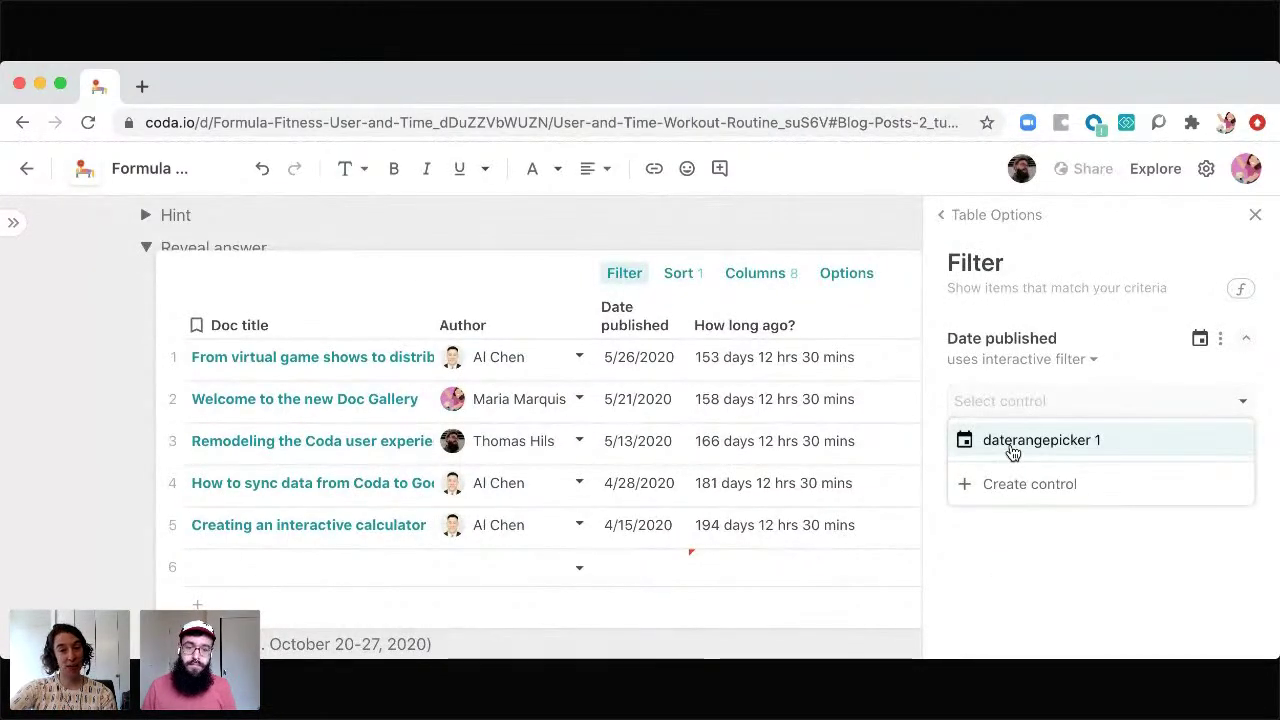
click(1010, 445)
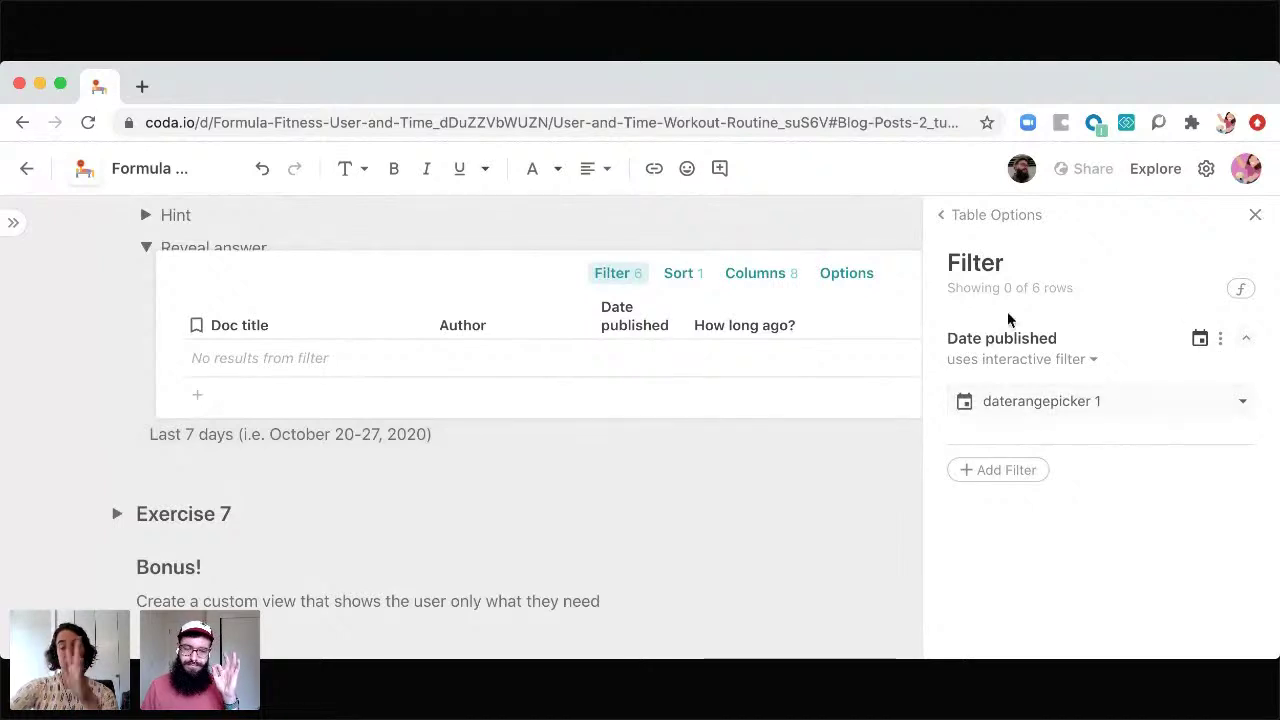
click(1253, 215)
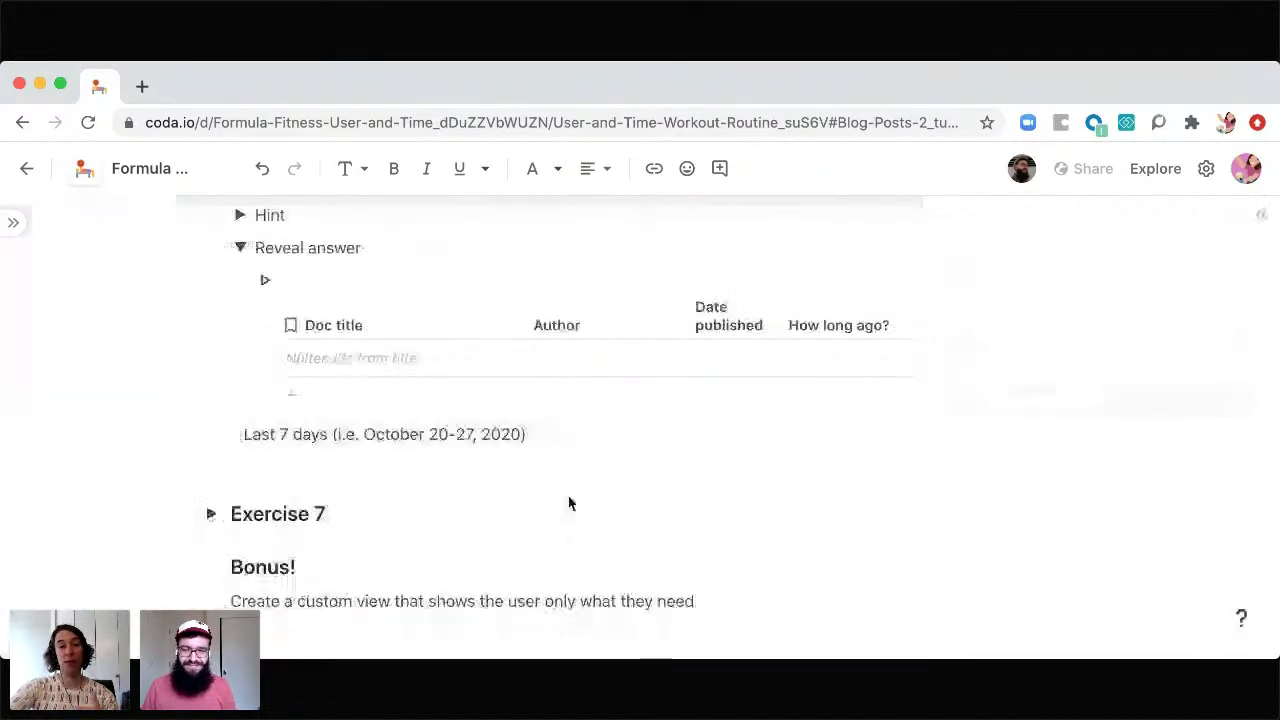
click(460, 435)
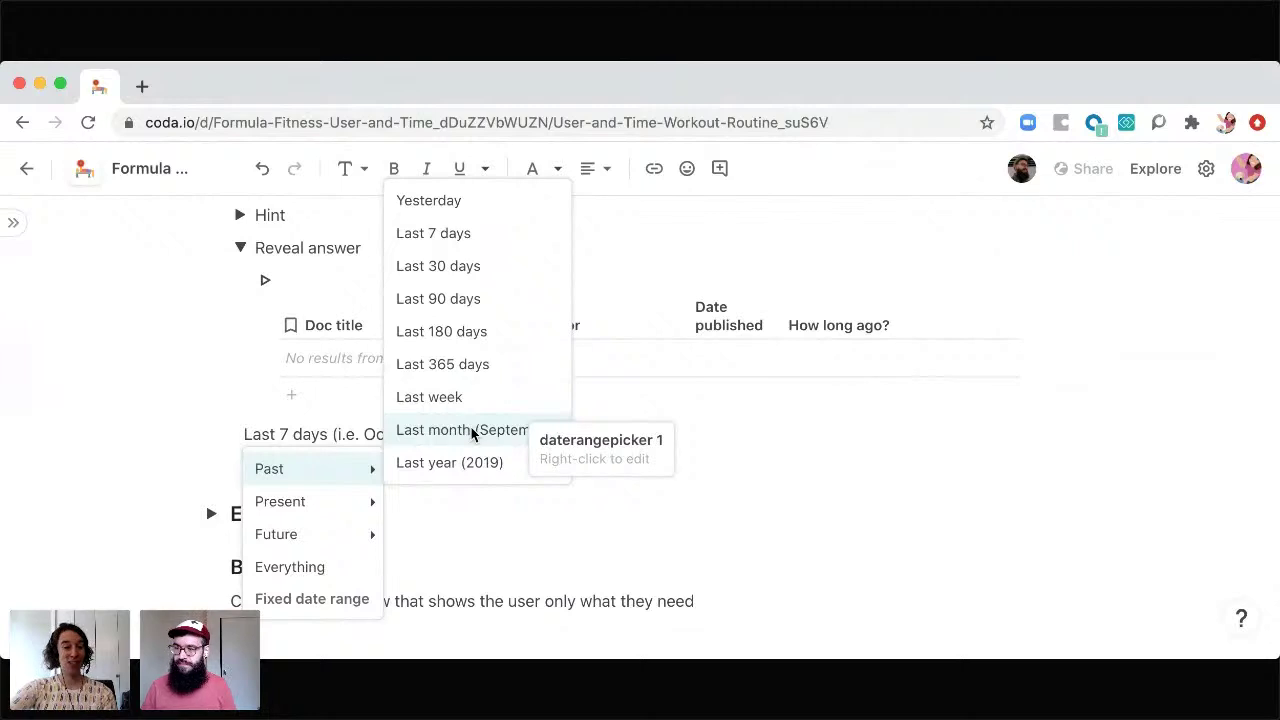
mouse_move(338, 537)
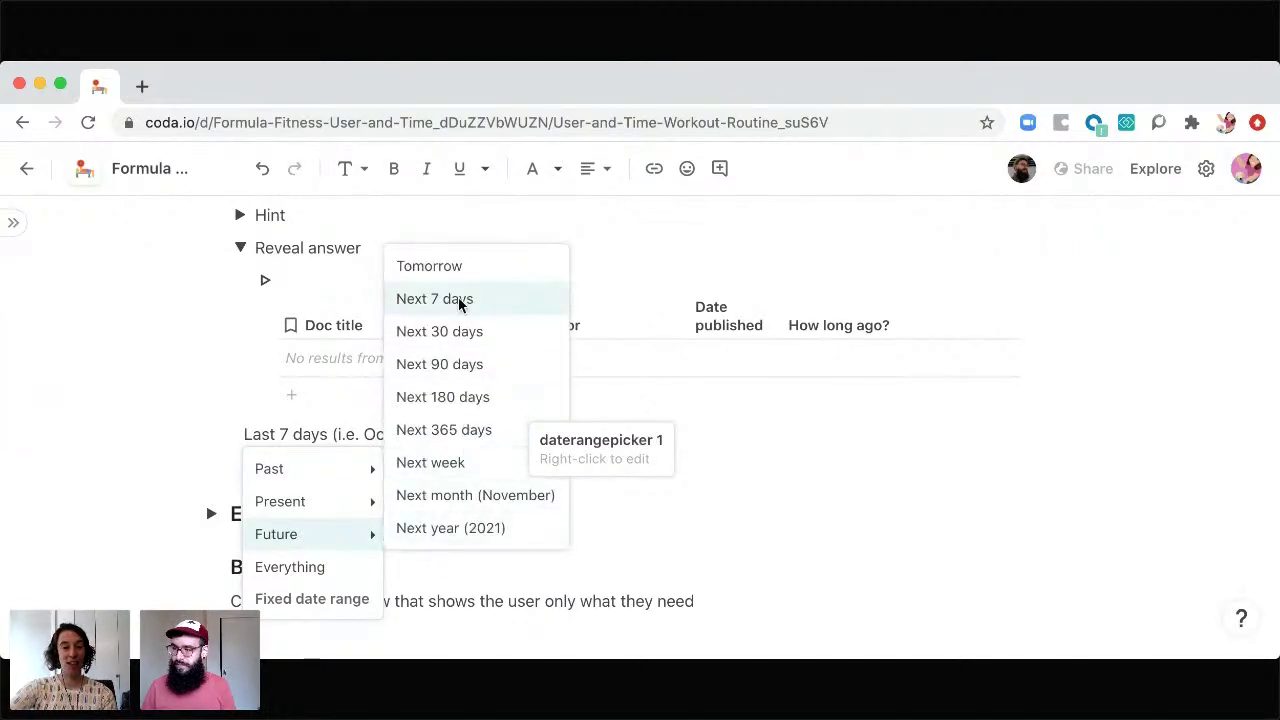
mouse_move(317, 500)
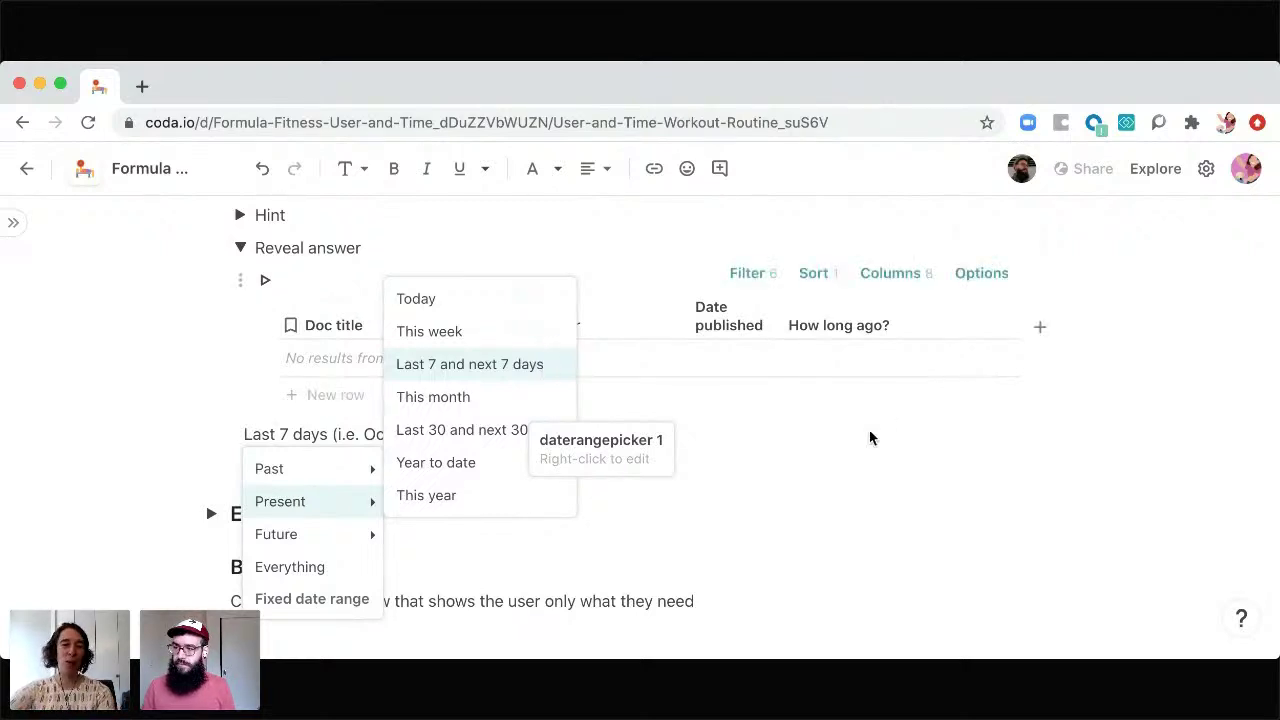
Step: Delete the date range chip and the Date published filter so all five blog posts show
click(557, 431)
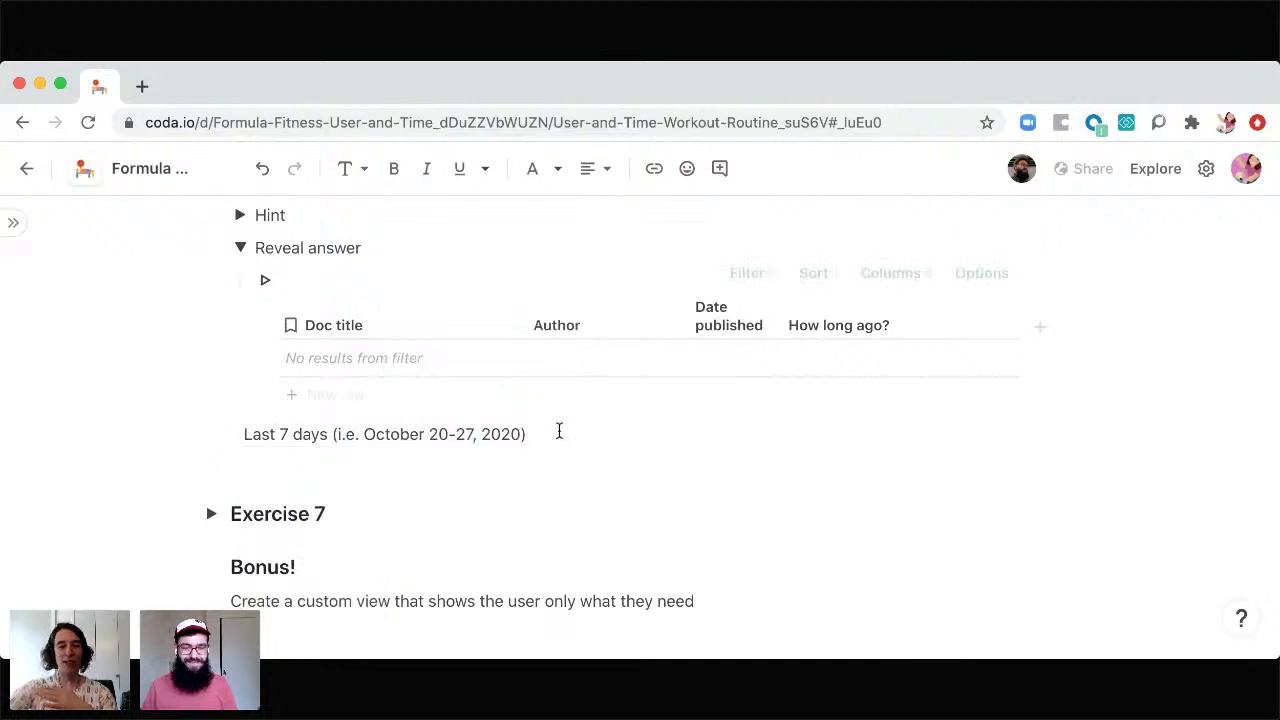
key(BackSpace)
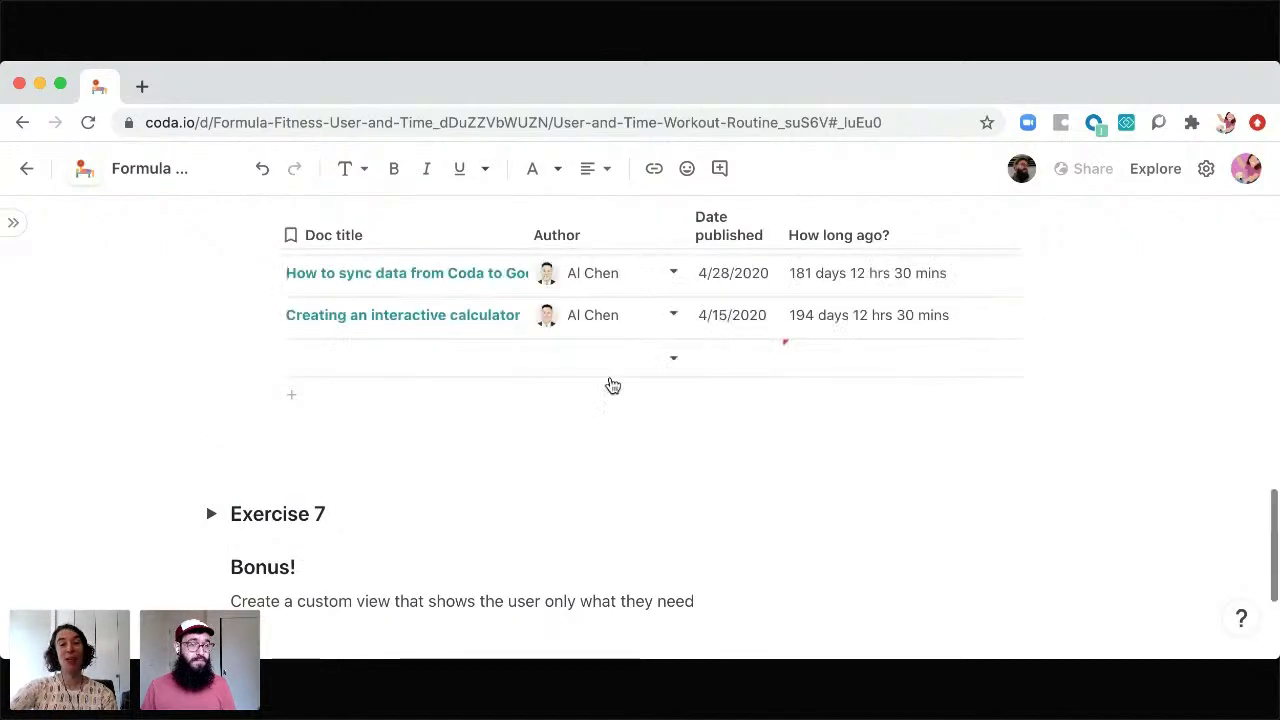
scroll(703, 318, up, 3)
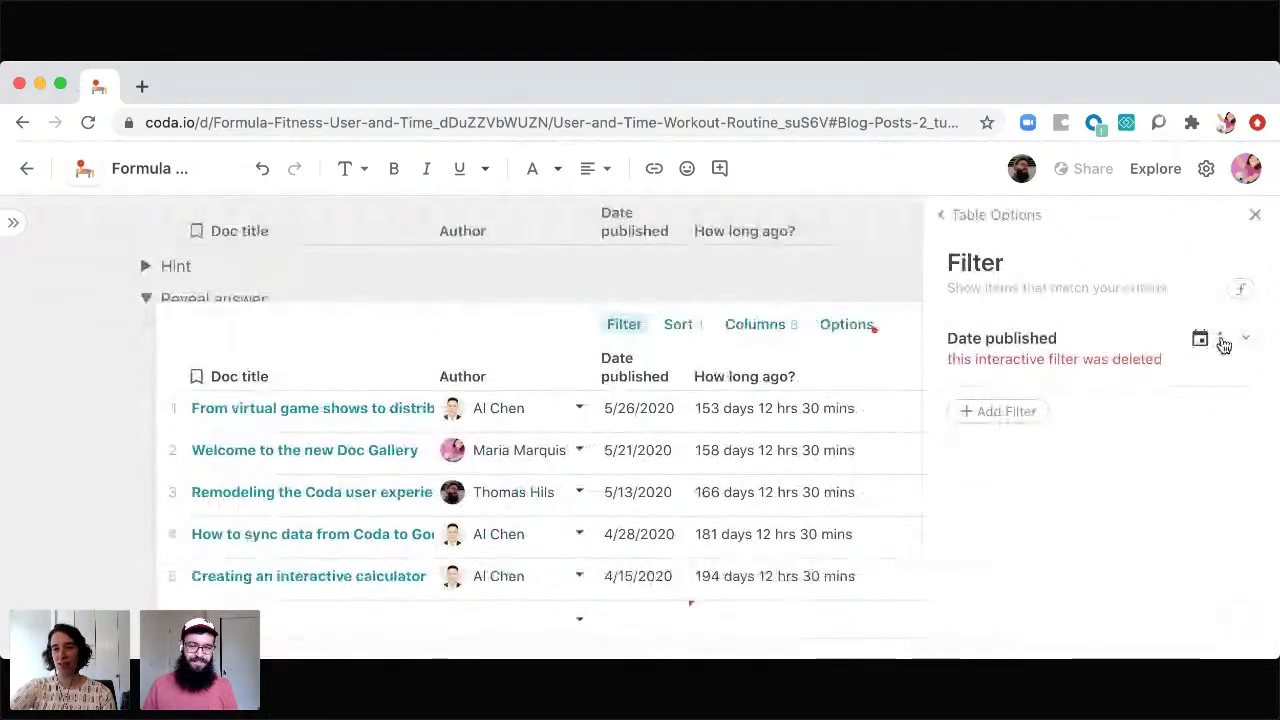
click(1220, 338)
click(1153, 442)
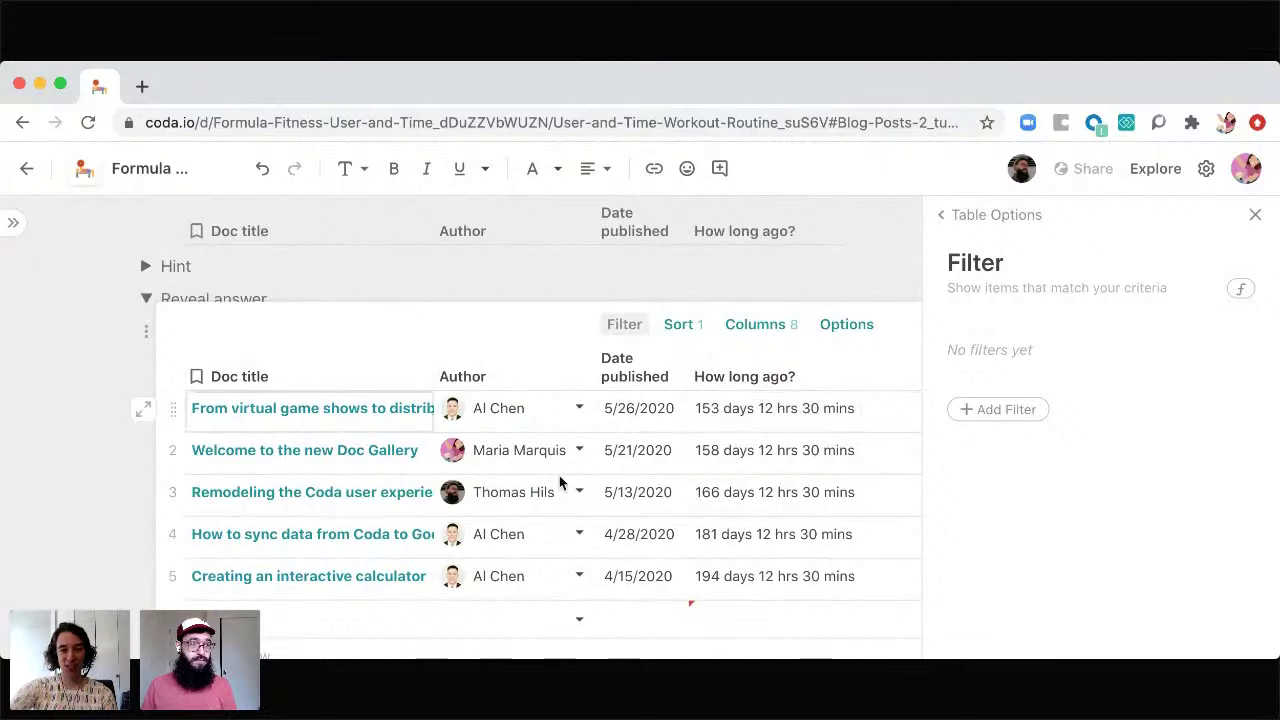
click(908, 495)
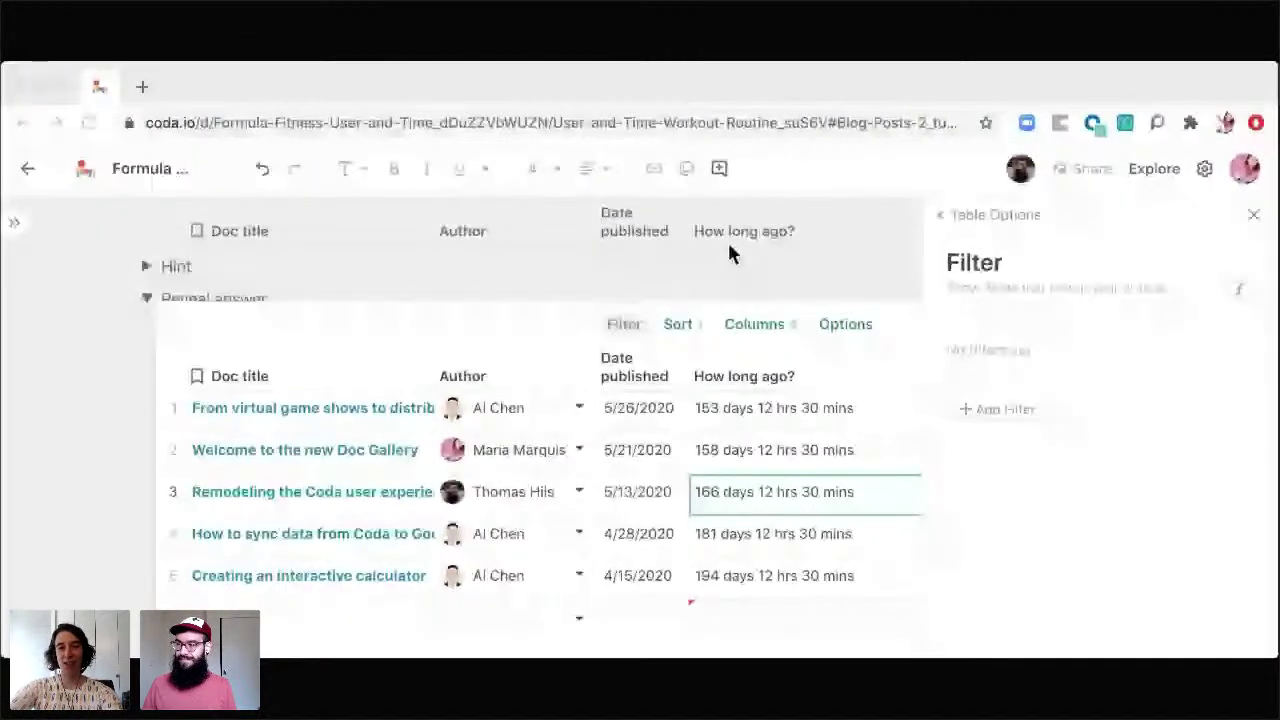
Step: Close the Table Options filter panel beside the blog posts table
click(1253, 214)
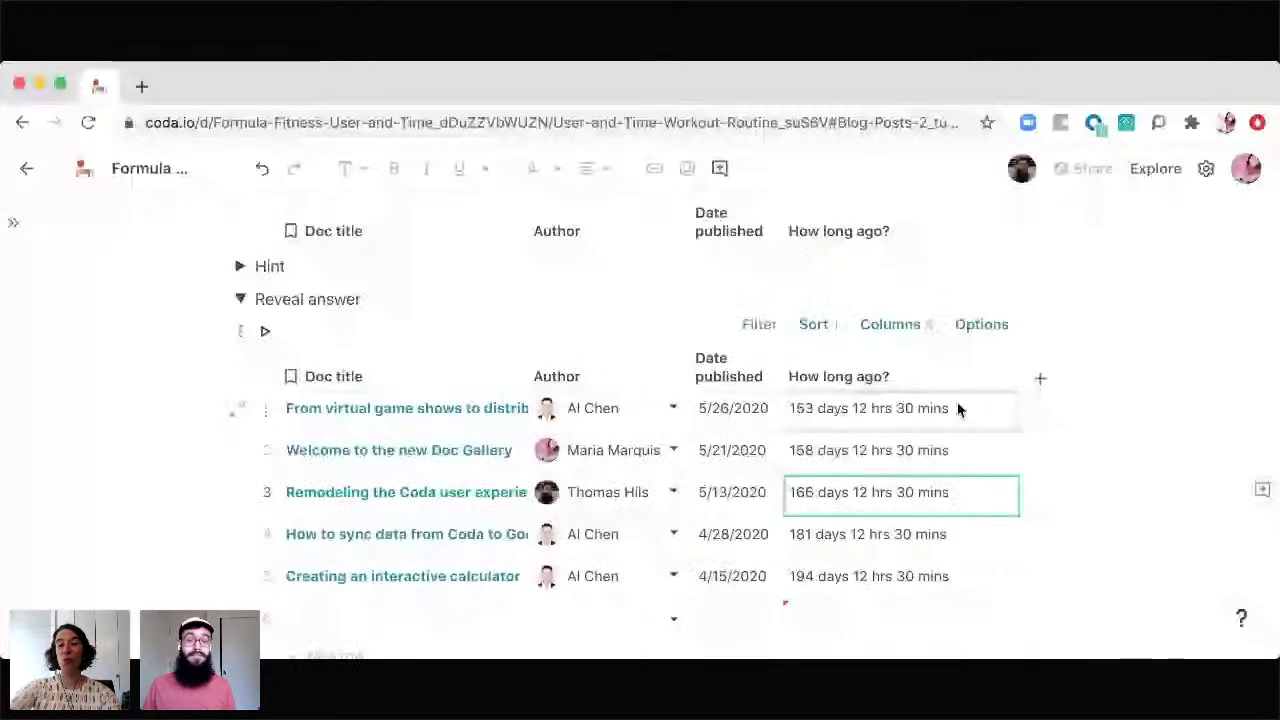
Step: Add a Last 7 days interactive filter control for the Date published column
click(767, 376)
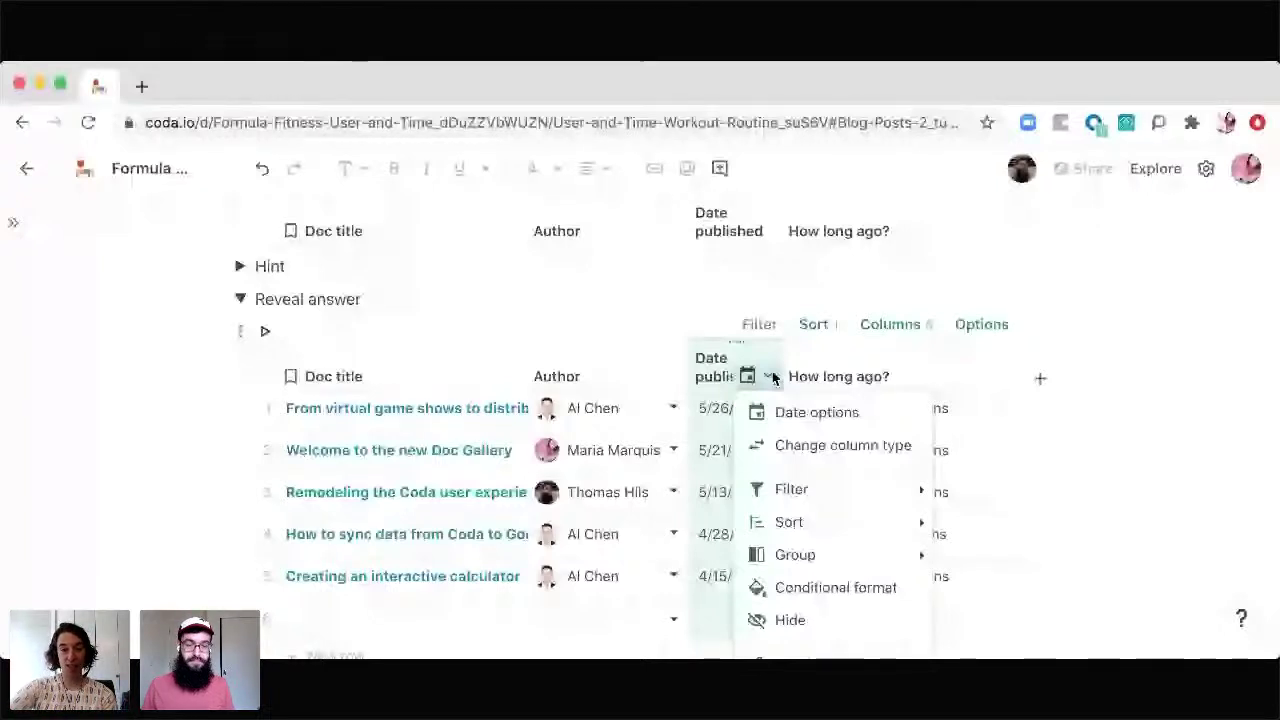
mouse_move(825, 492)
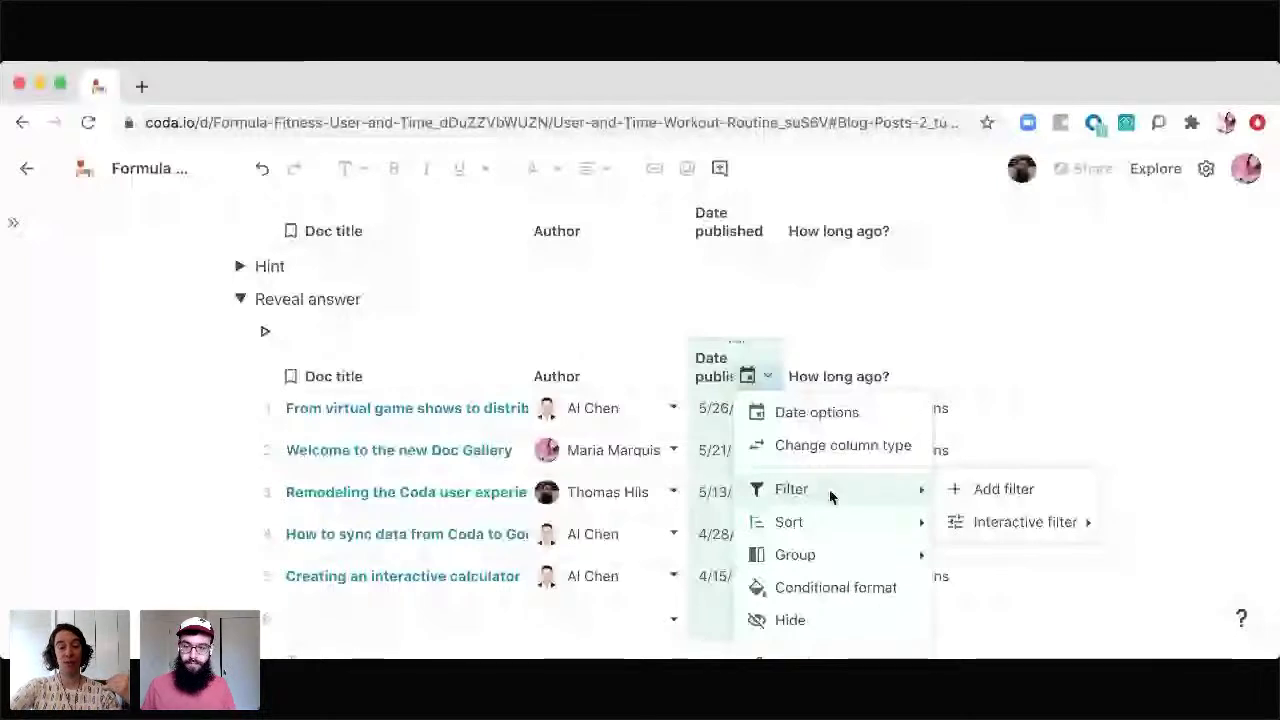
mouse_move(1030, 522)
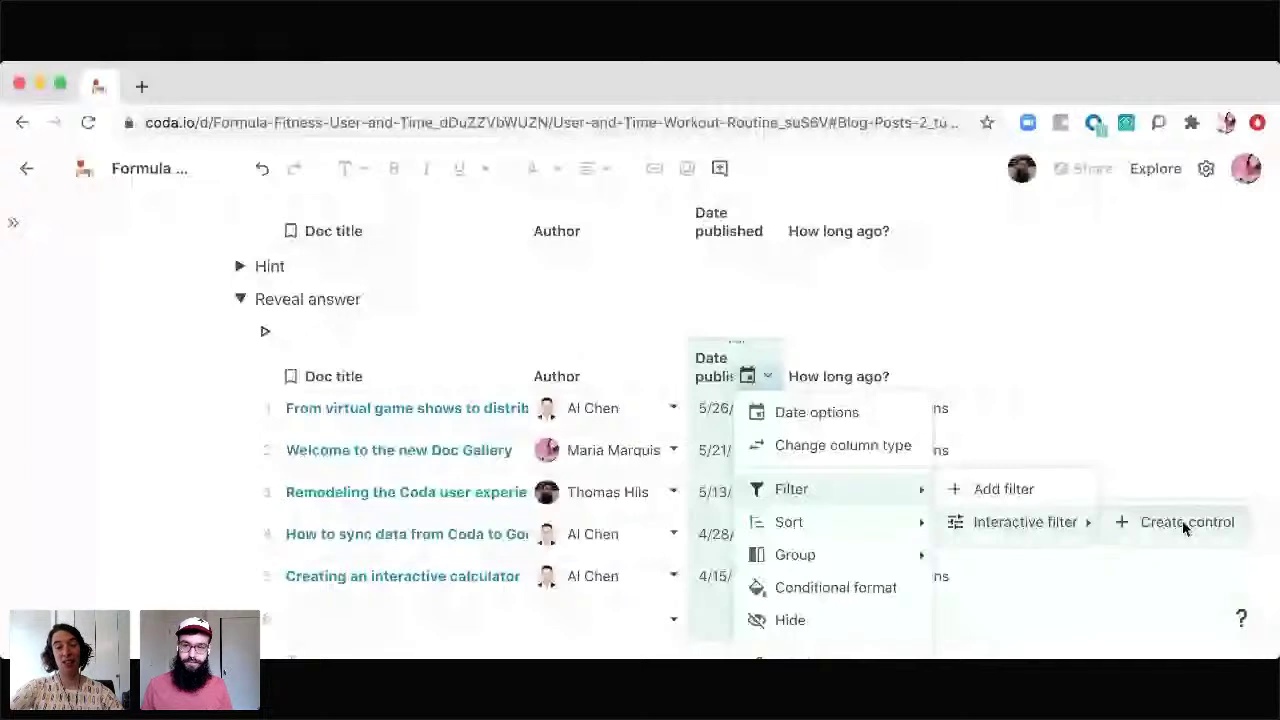
click(1185, 523)
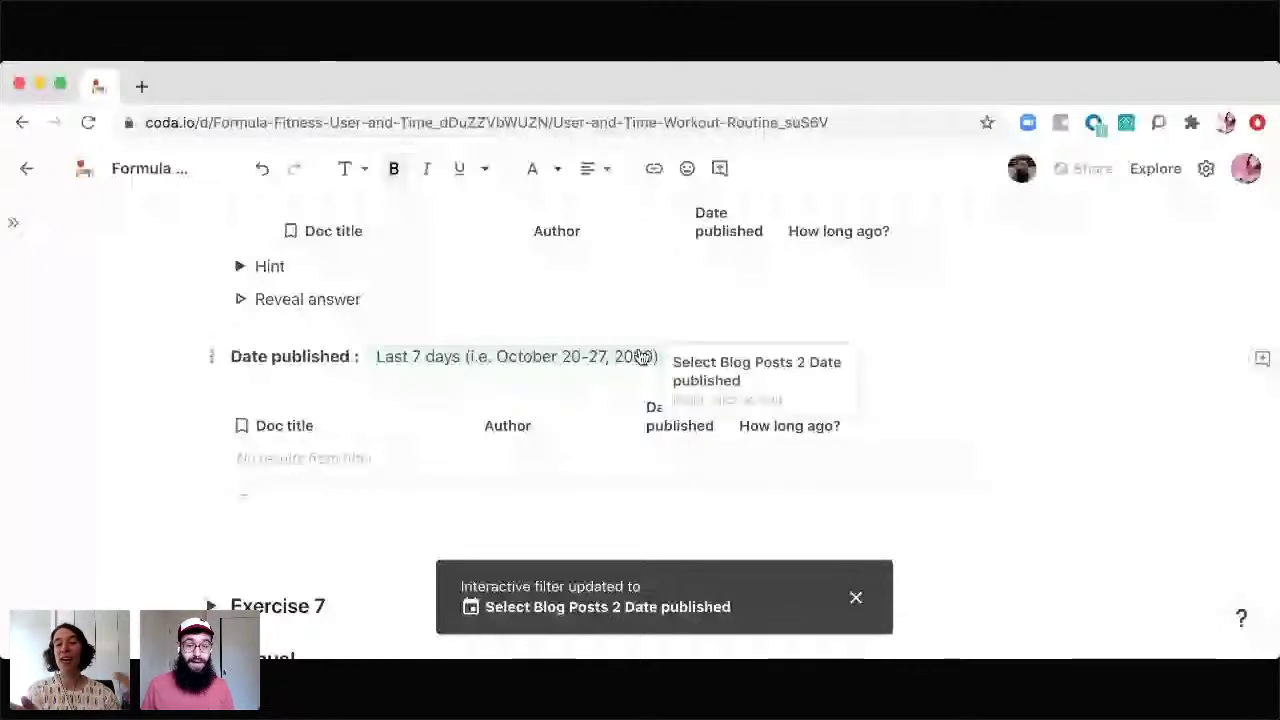
Step: Delete the Date published control line above the table
click(689, 356)
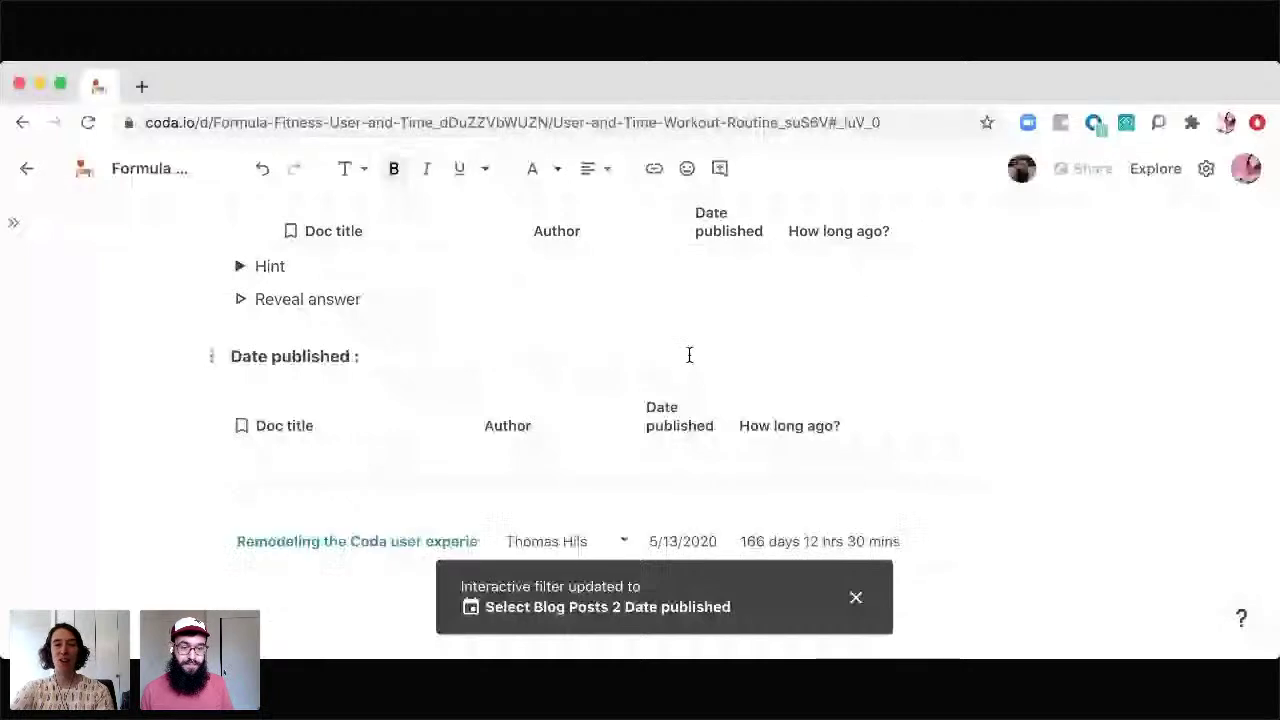
key(BackSpace)
key(BackSpace)
key(BackSpace)
key(BackSpace)
key(BackSpace)
key(BackSpace)
key(BackSpace)
key(BackSpace)
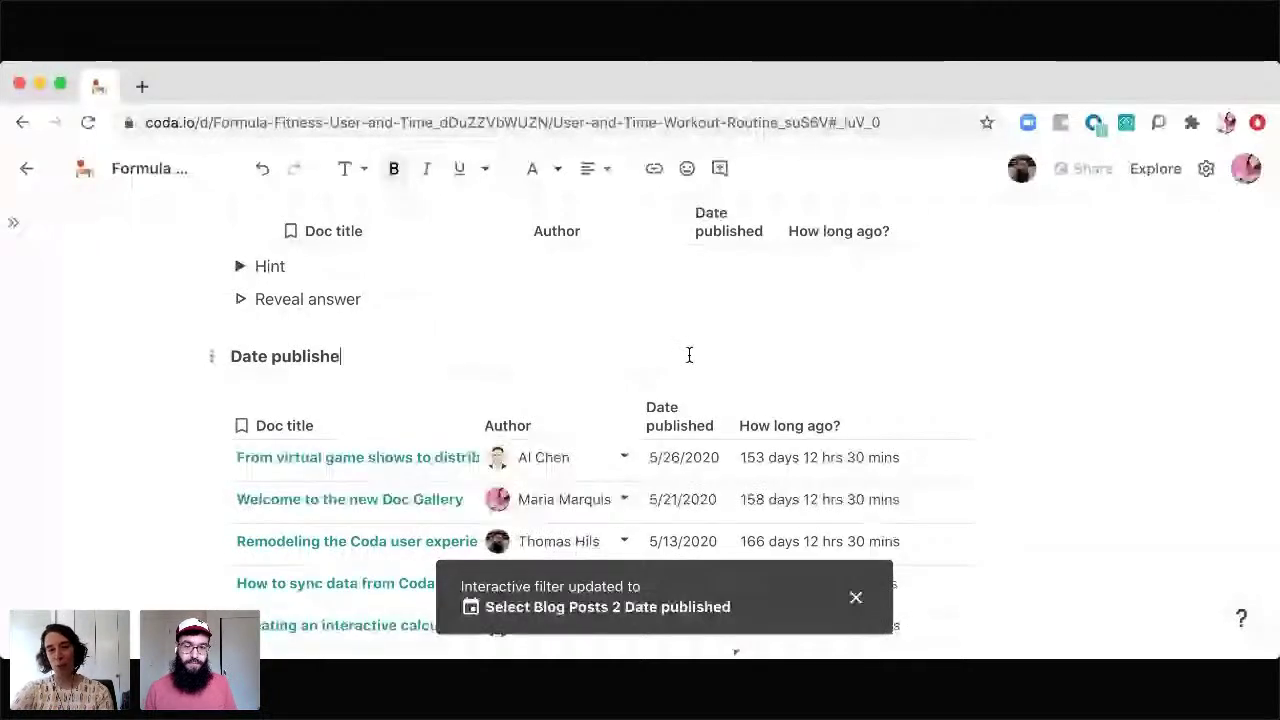
key(BackSpace)
key(BackSpace)
key(BackSpace)
key(BackSpace)
key(BackSpace)
key(BackSpace)
key(BackSpace)
key(BackSpace)
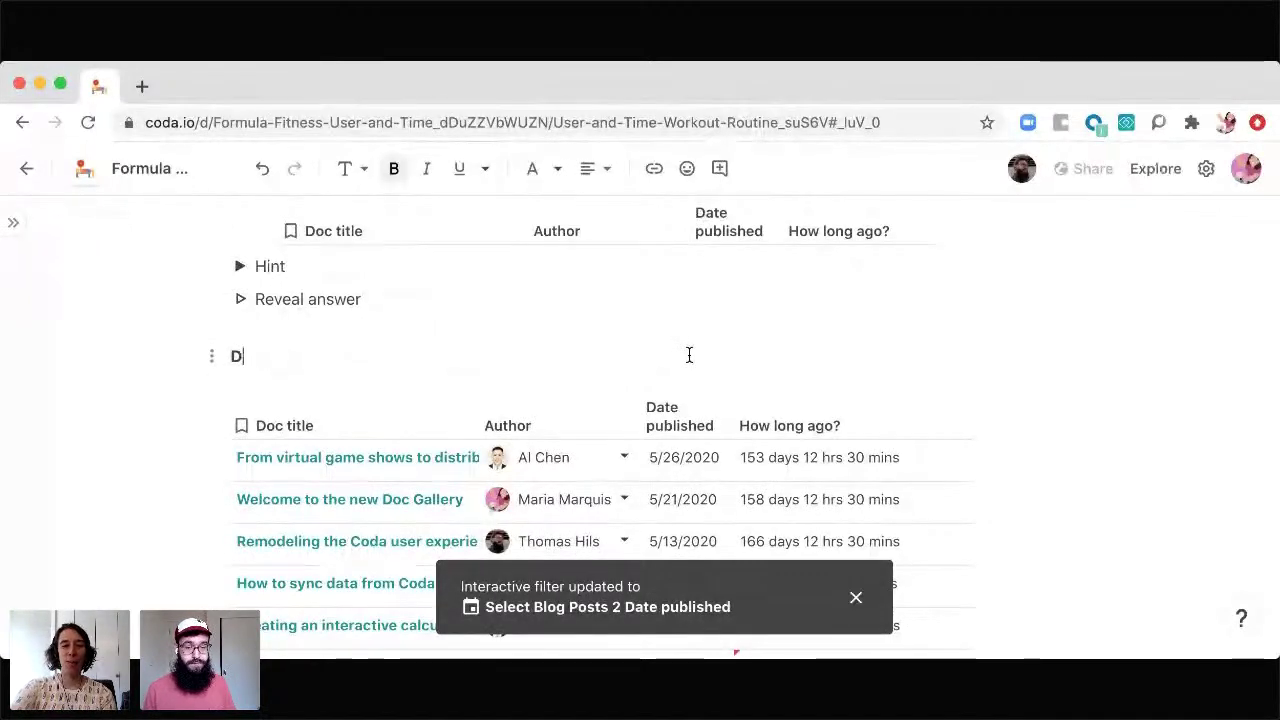
key(BackSpace)
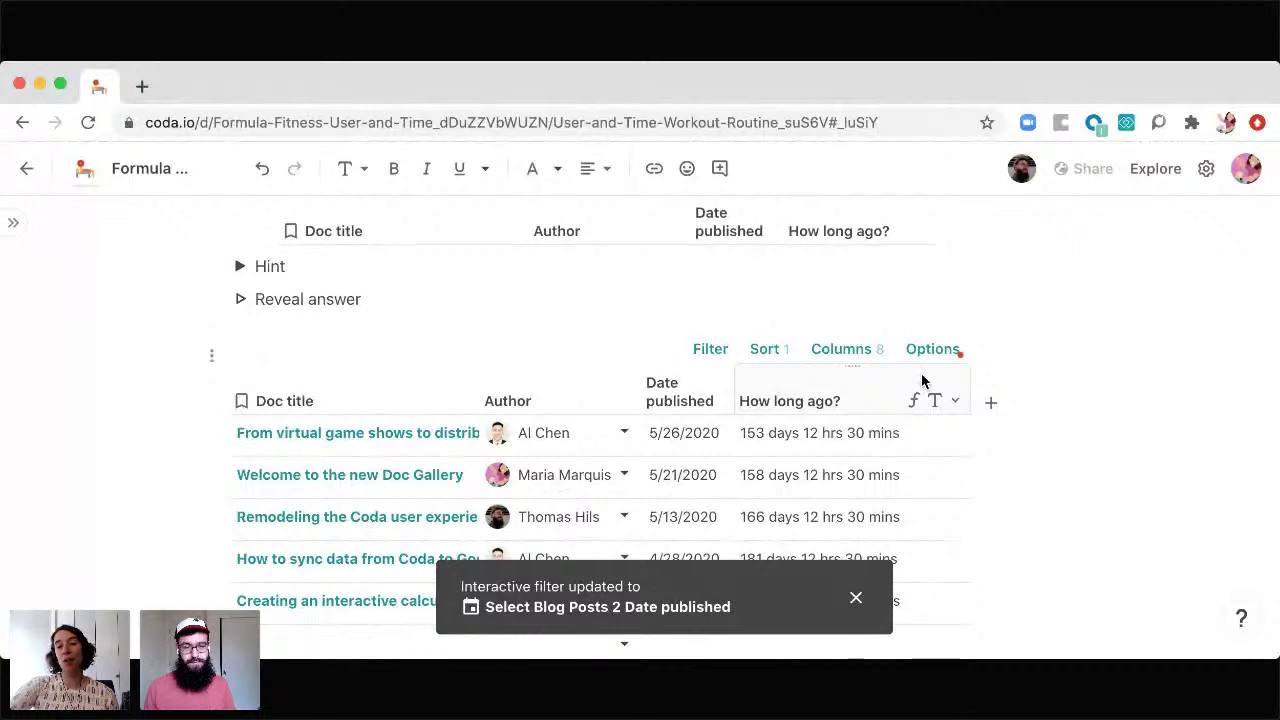
Step: Remove the Date published filter, close the filter panel and dismiss the notification
click(710, 352)
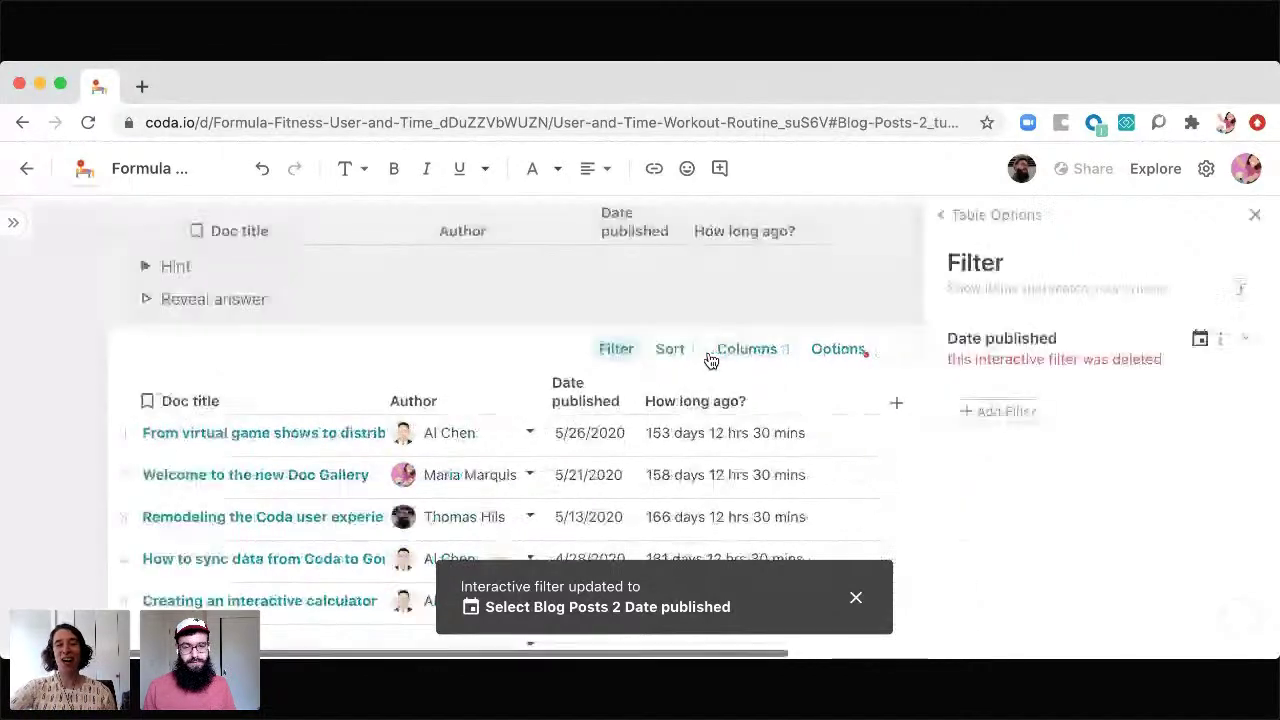
click(1220, 339)
click(1186, 443)
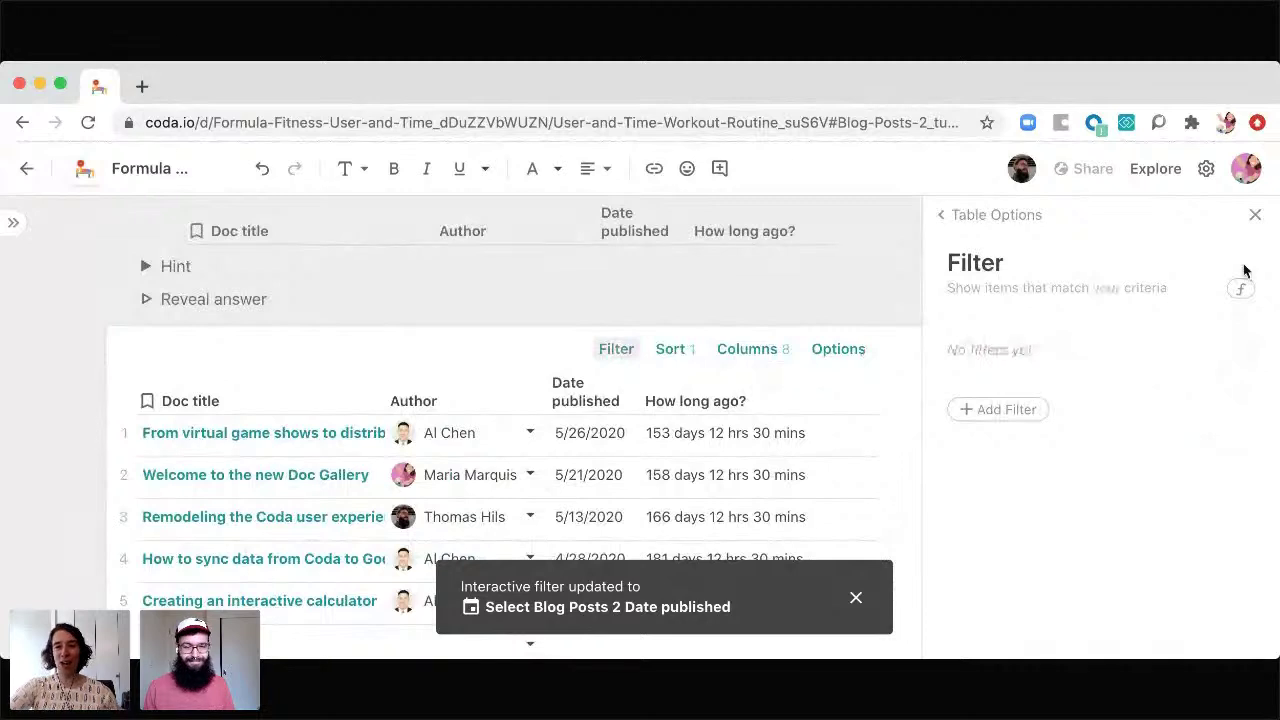
click(908, 462)
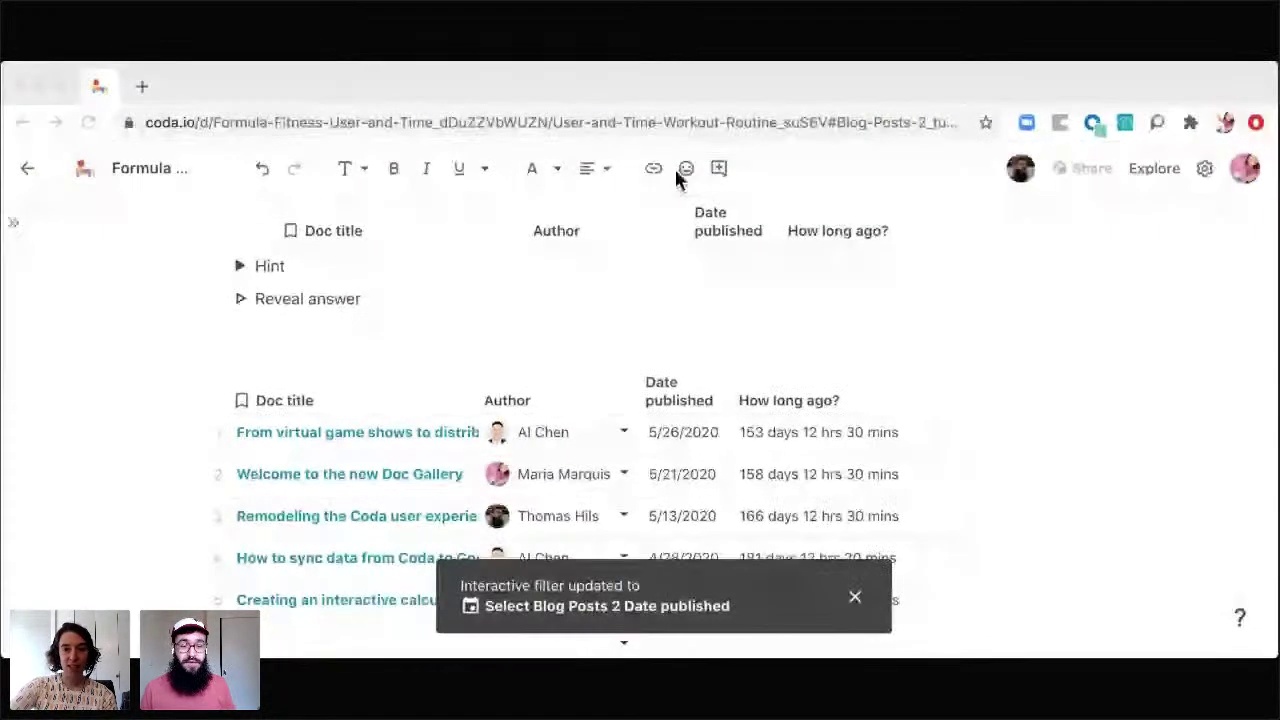
click(857, 600)
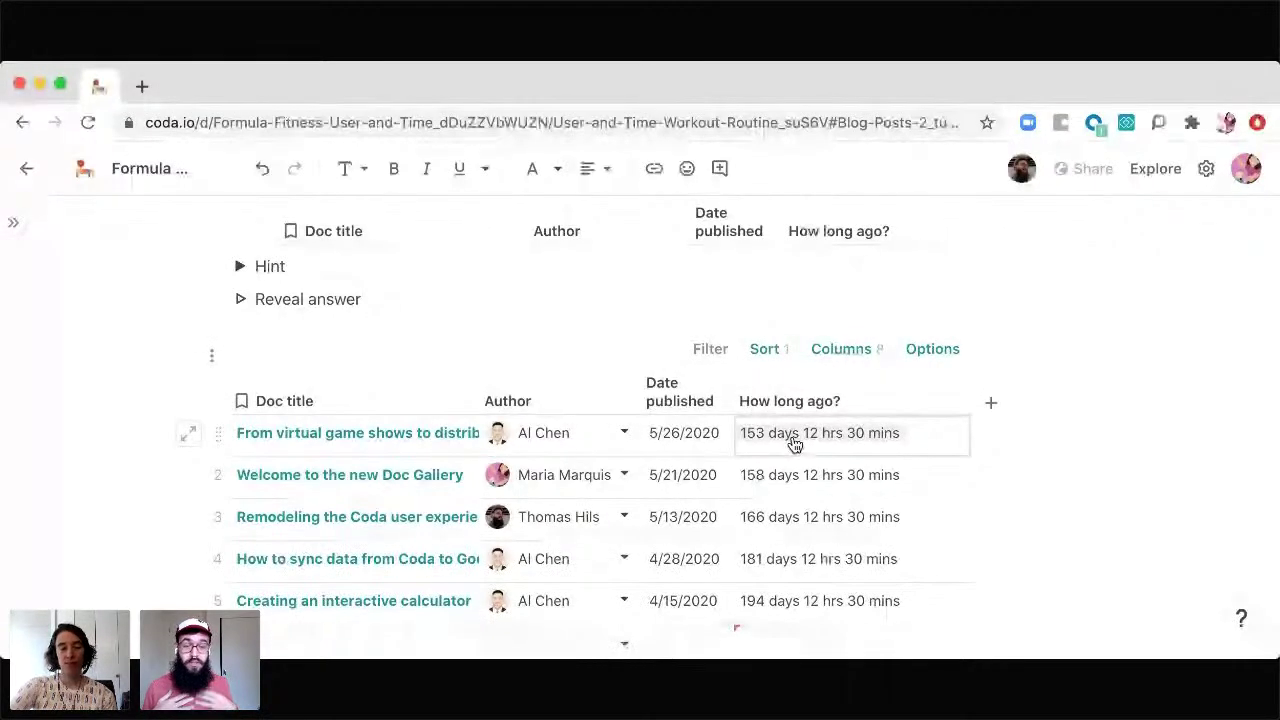
Step: Create the Last 7 days interactive control for Date published again
click(719, 401)
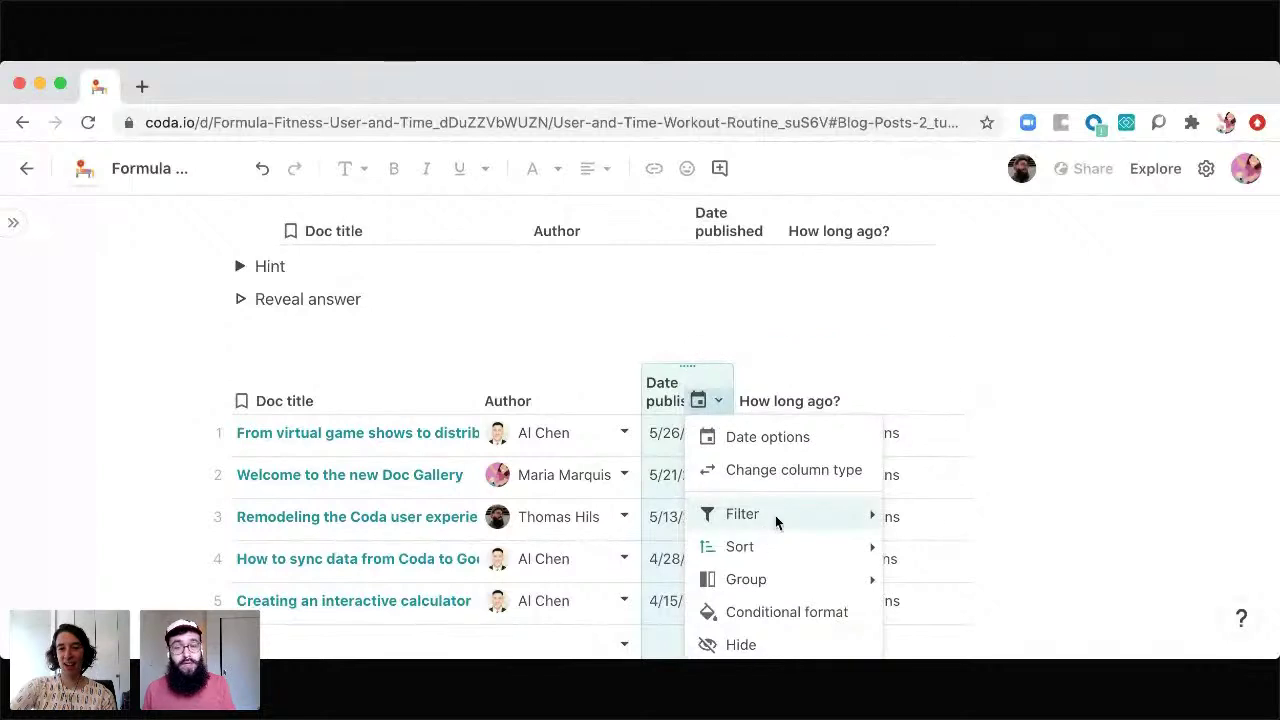
mouse_move(880, 513)
mouse_move(951, 549)
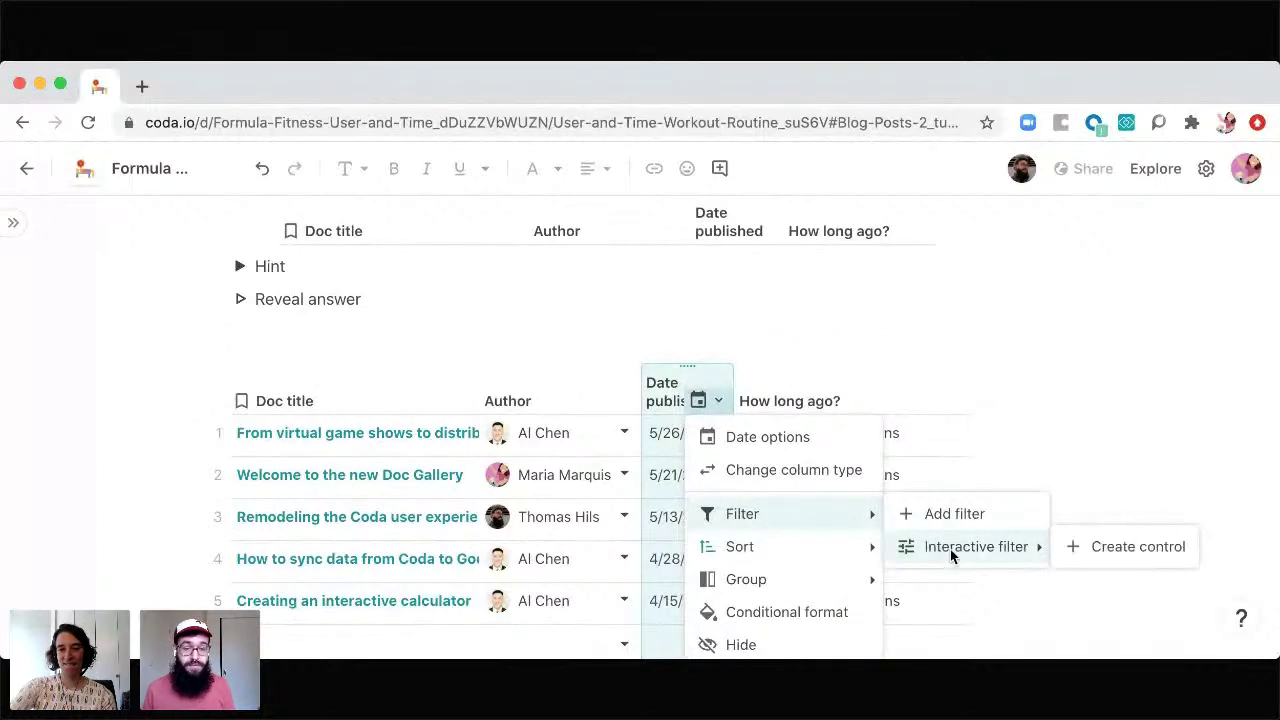
click(1121, 547)
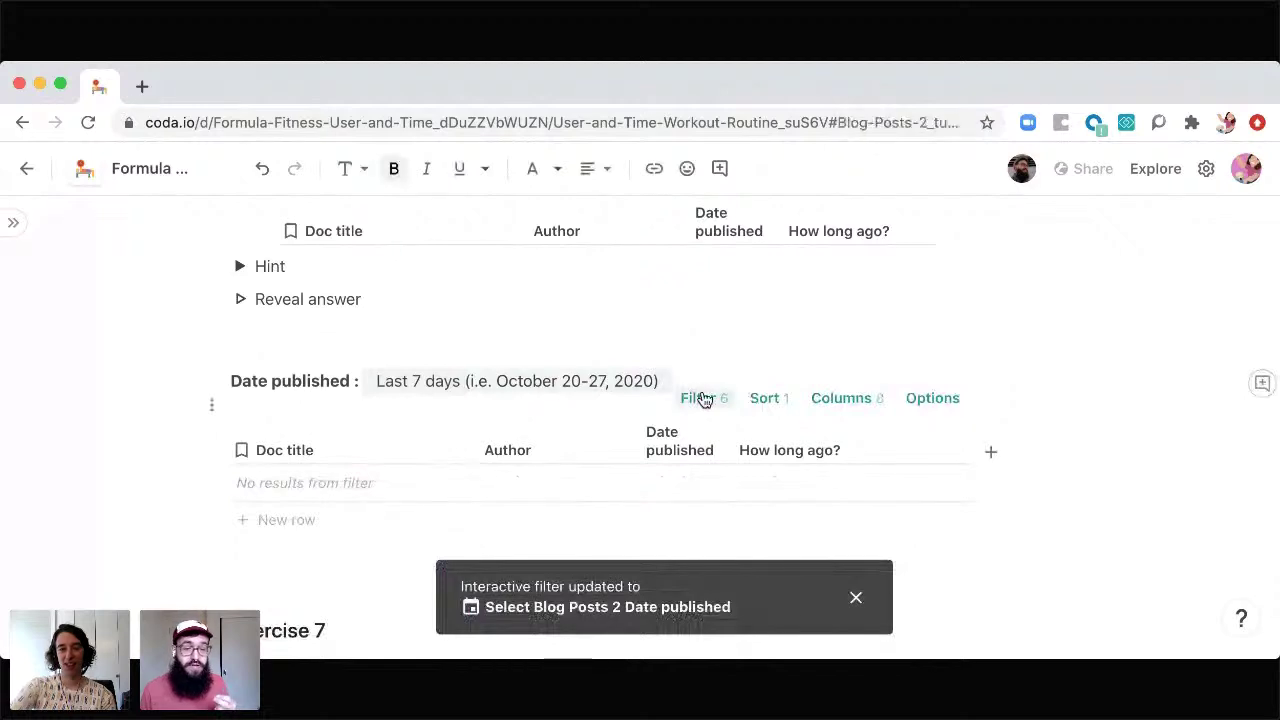
Step: Show the table's filter as its Matches() formula, previewing 0 of 6 rows
click(702, 398)
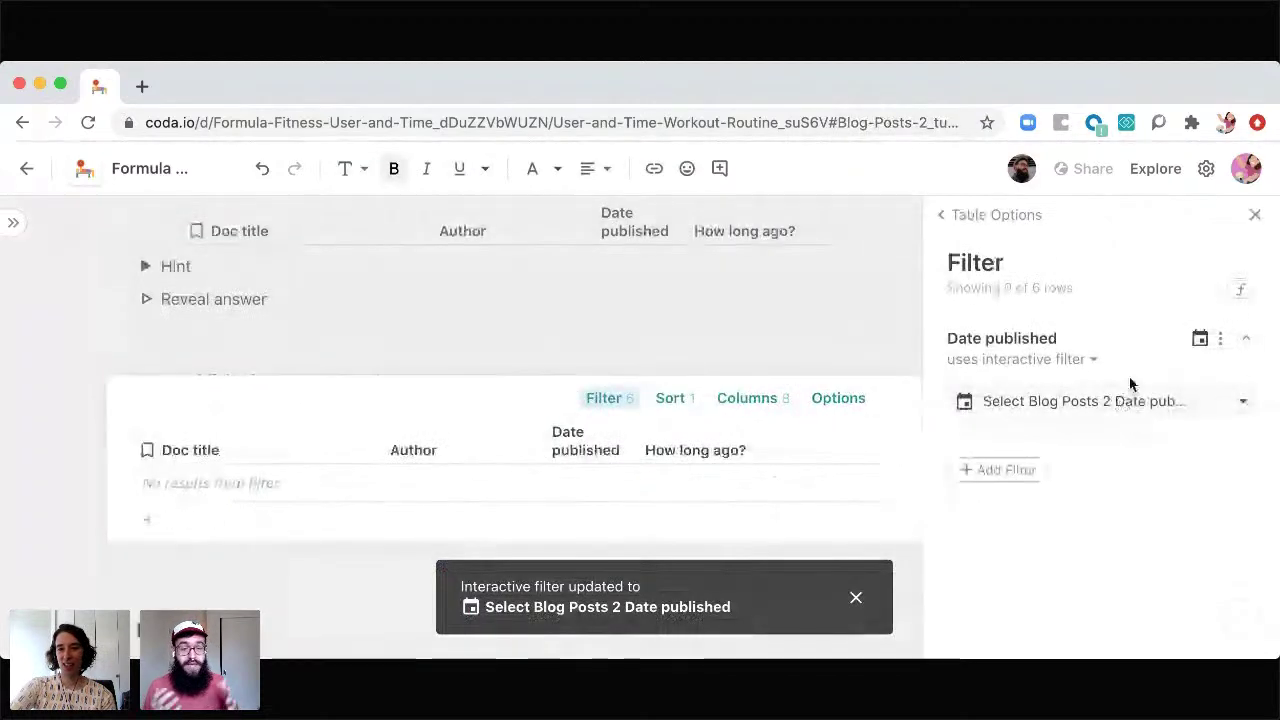
click(1240, 290)
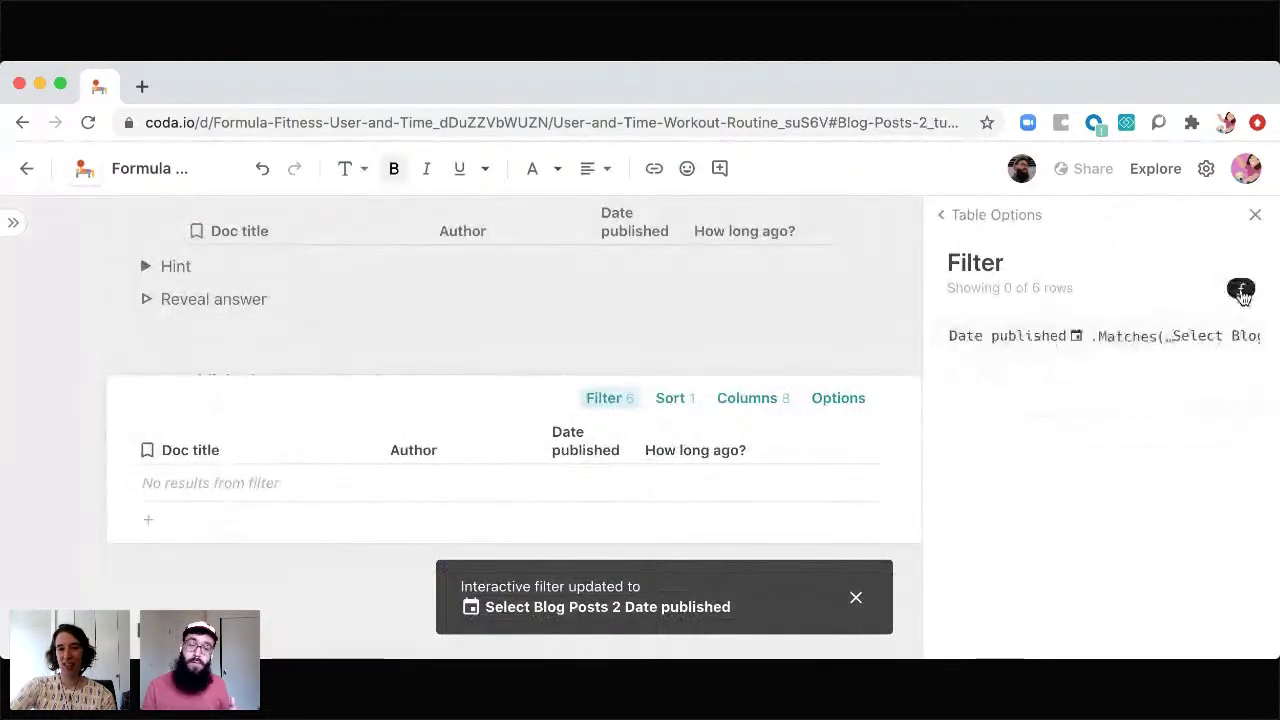
click(1128, 340)
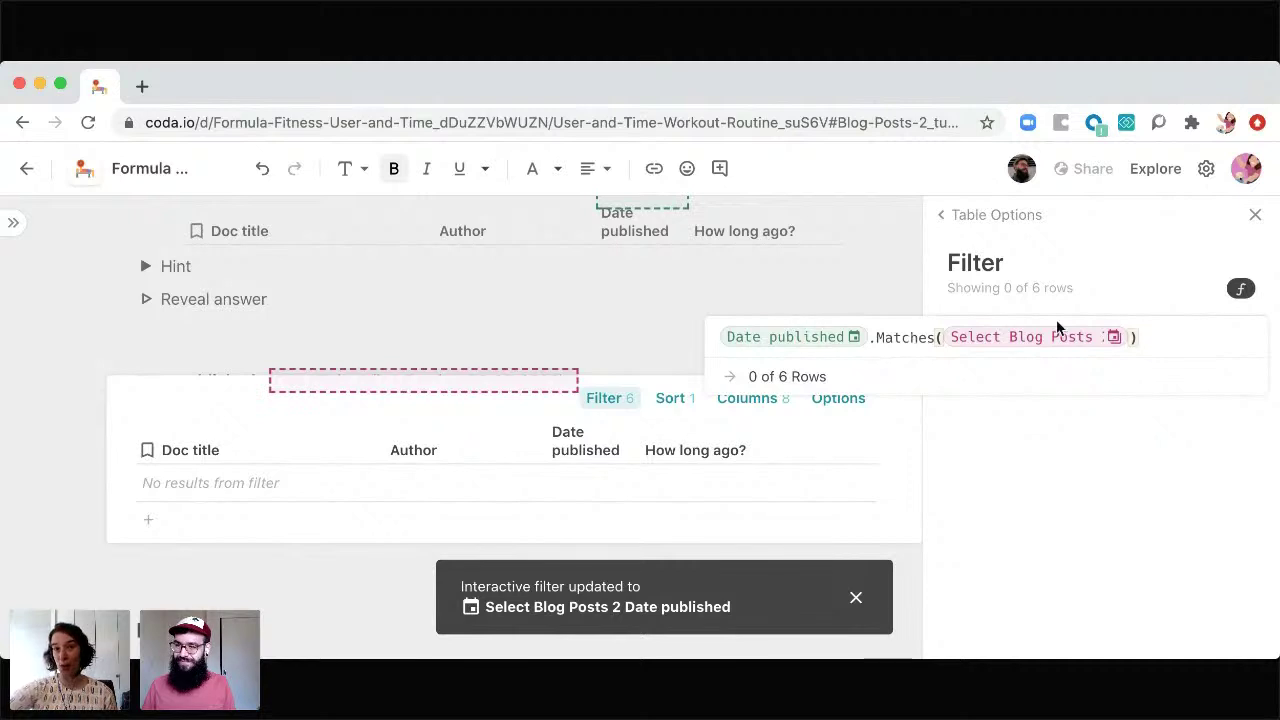
Step: Remove the Date published filter from the table and close the filter panel
click(1240, 296)
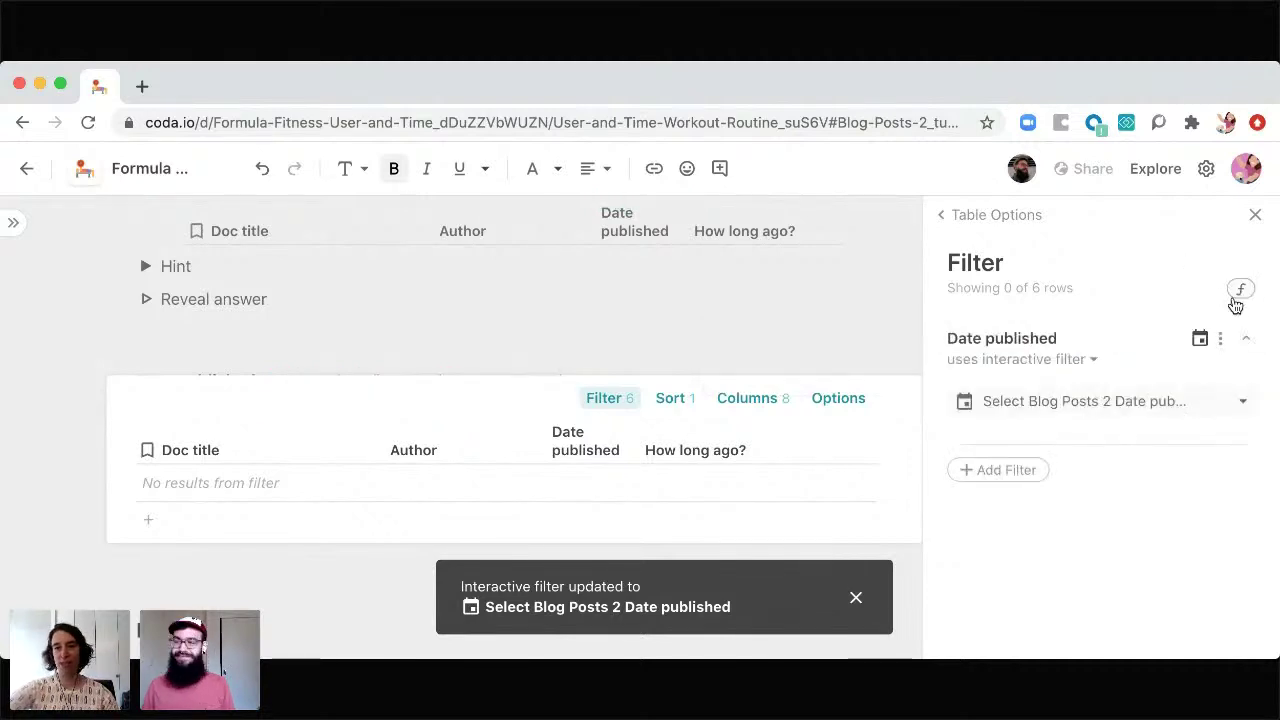
click(1220, 340)
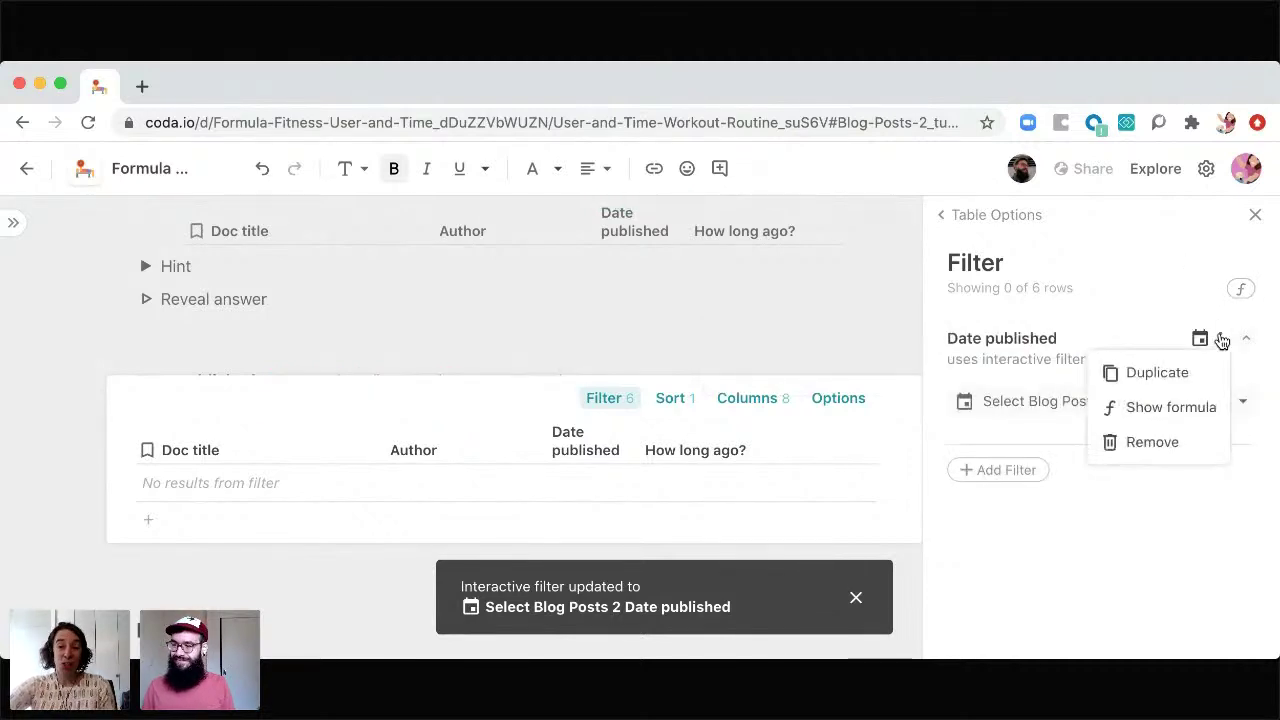
click(1133, 444)
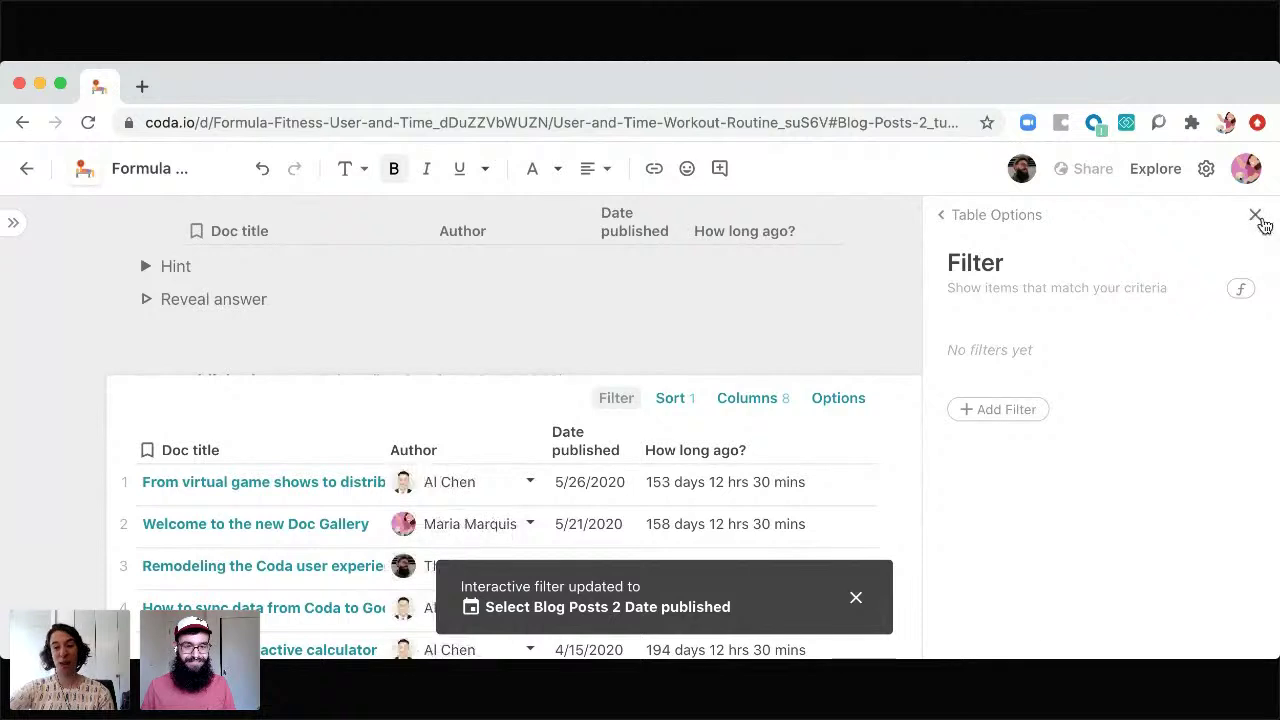
click(877, 389)
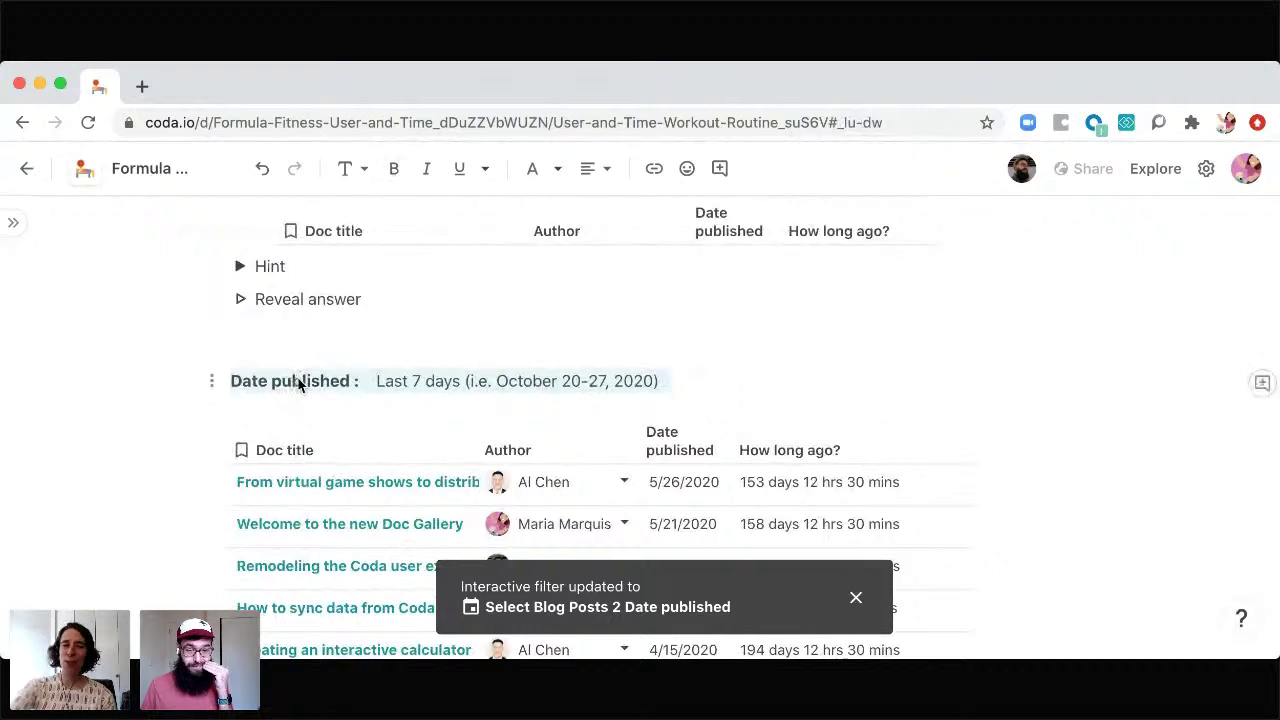
Step: Collapse Exercise 6 and expand Exercise 7's question about the Categories table
scroll(298, 385, down, 3)
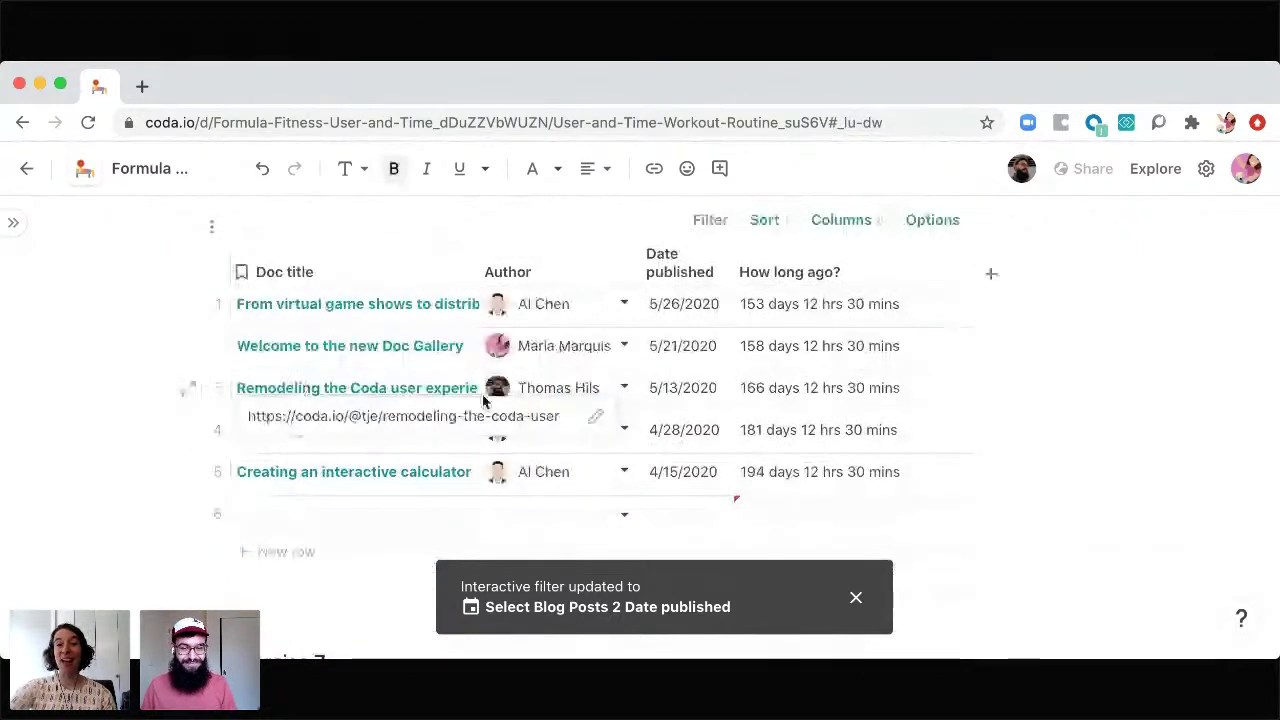
scroll(482, 395, up, 2)
scroll(482, 395, up, 2)
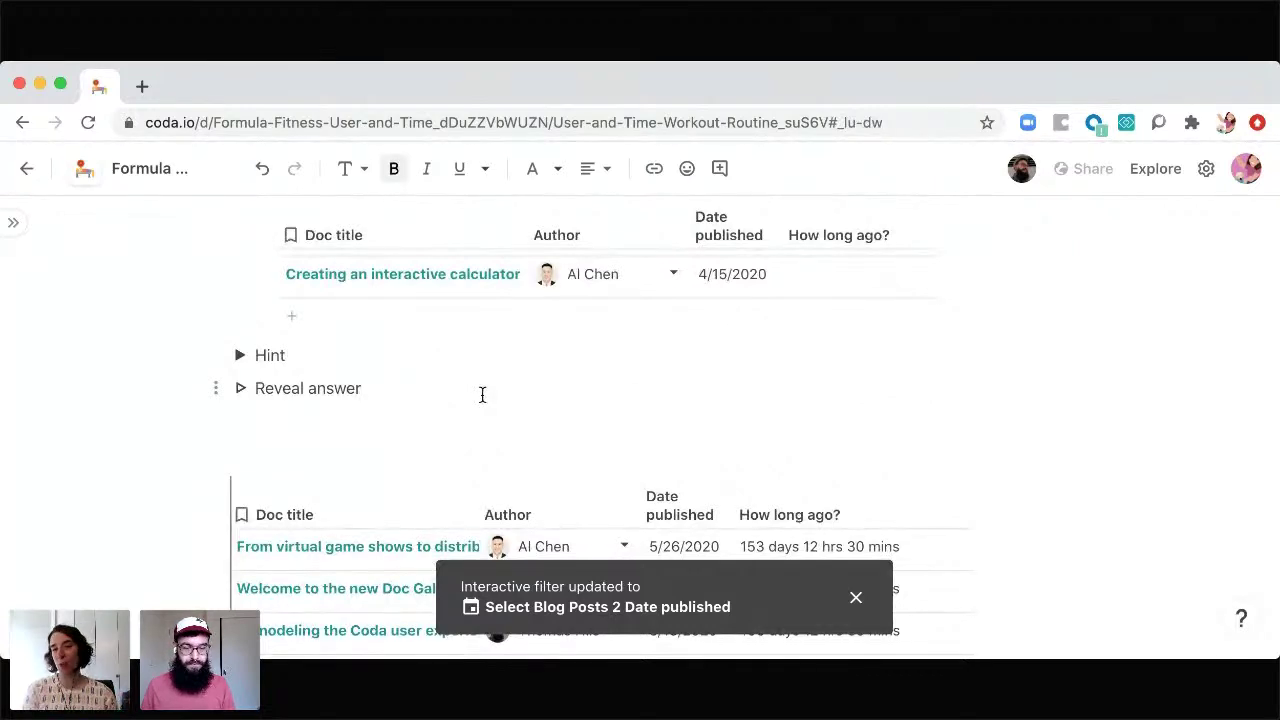
scroll(482, 395, up, 3)
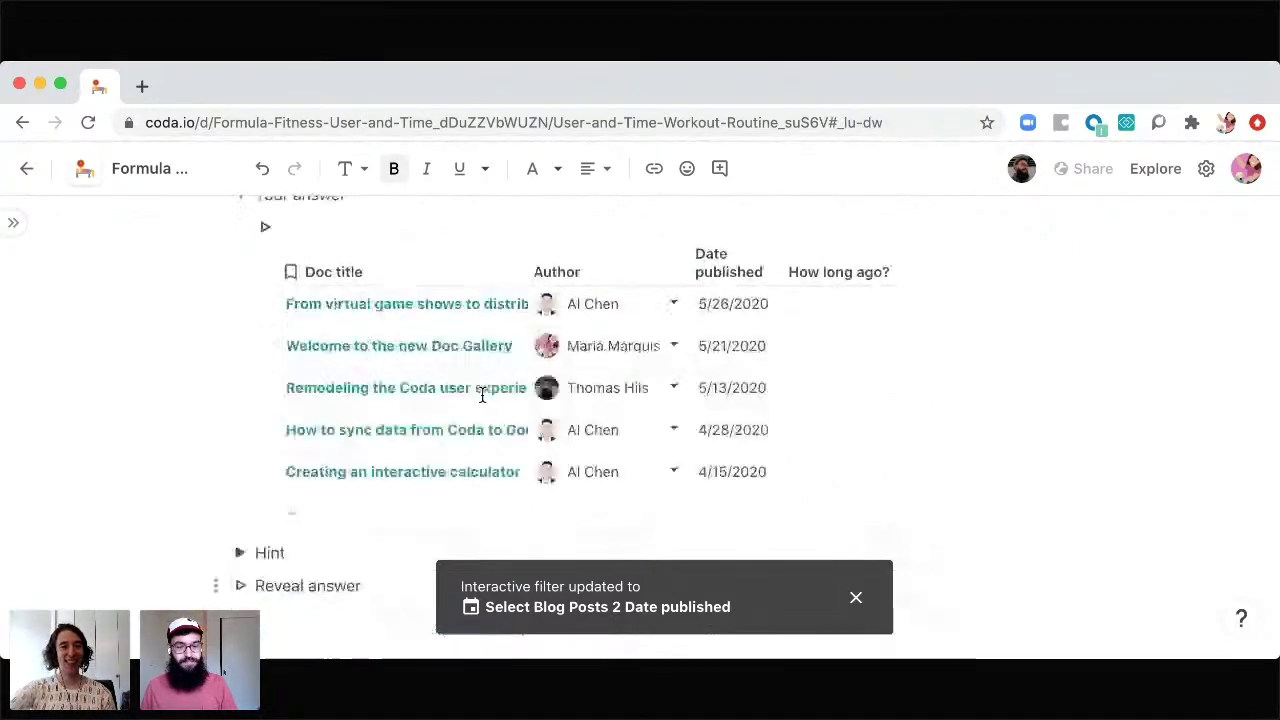
click(211, 273)
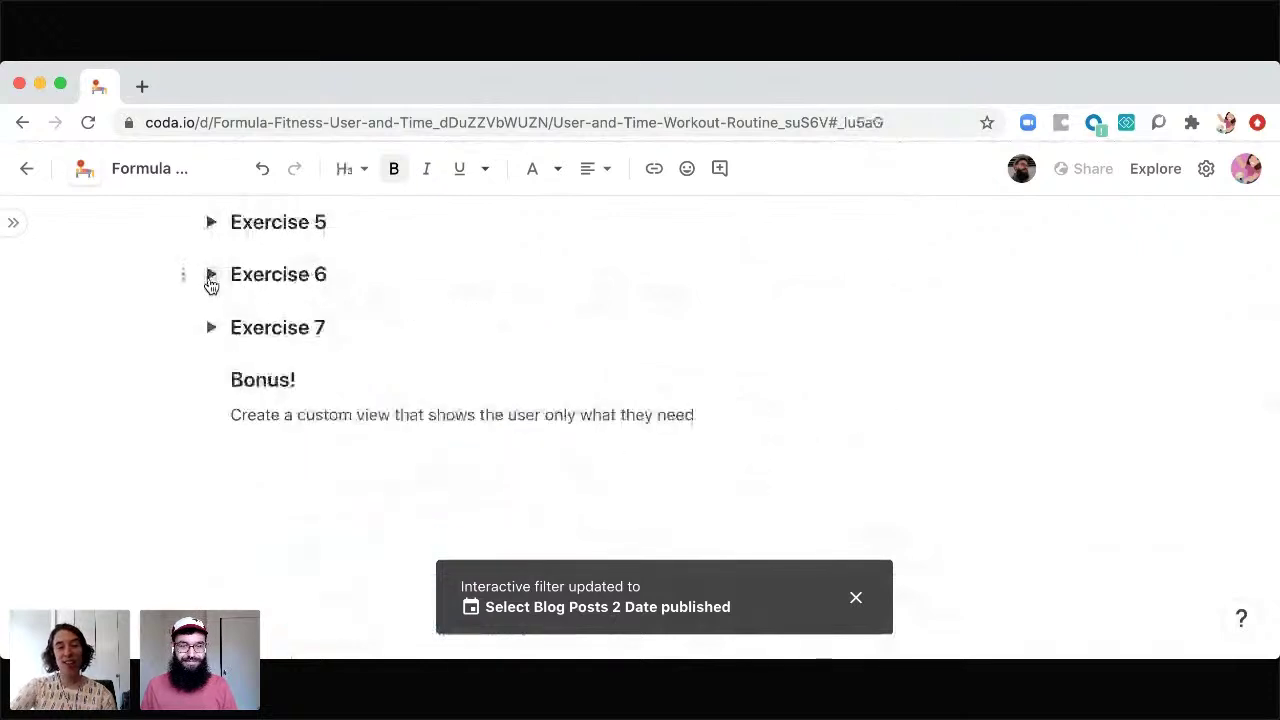
click(211, 328)
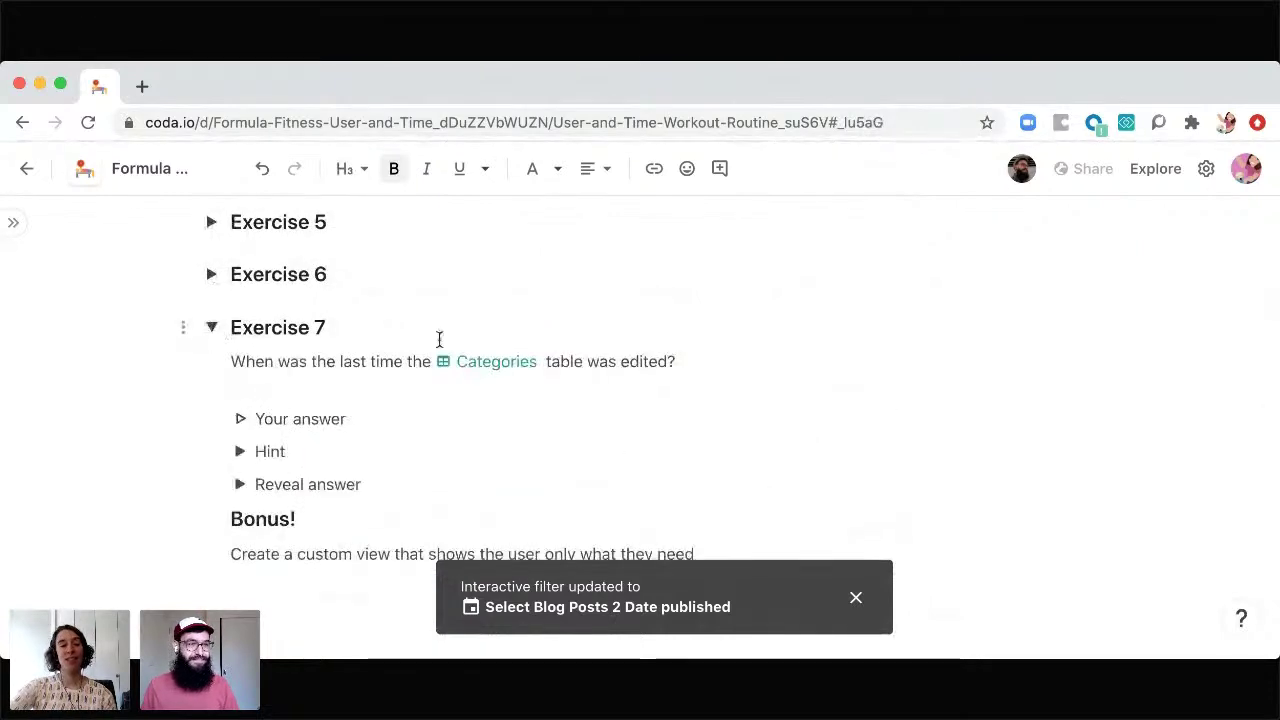
scroll(713, 411, down, 2)
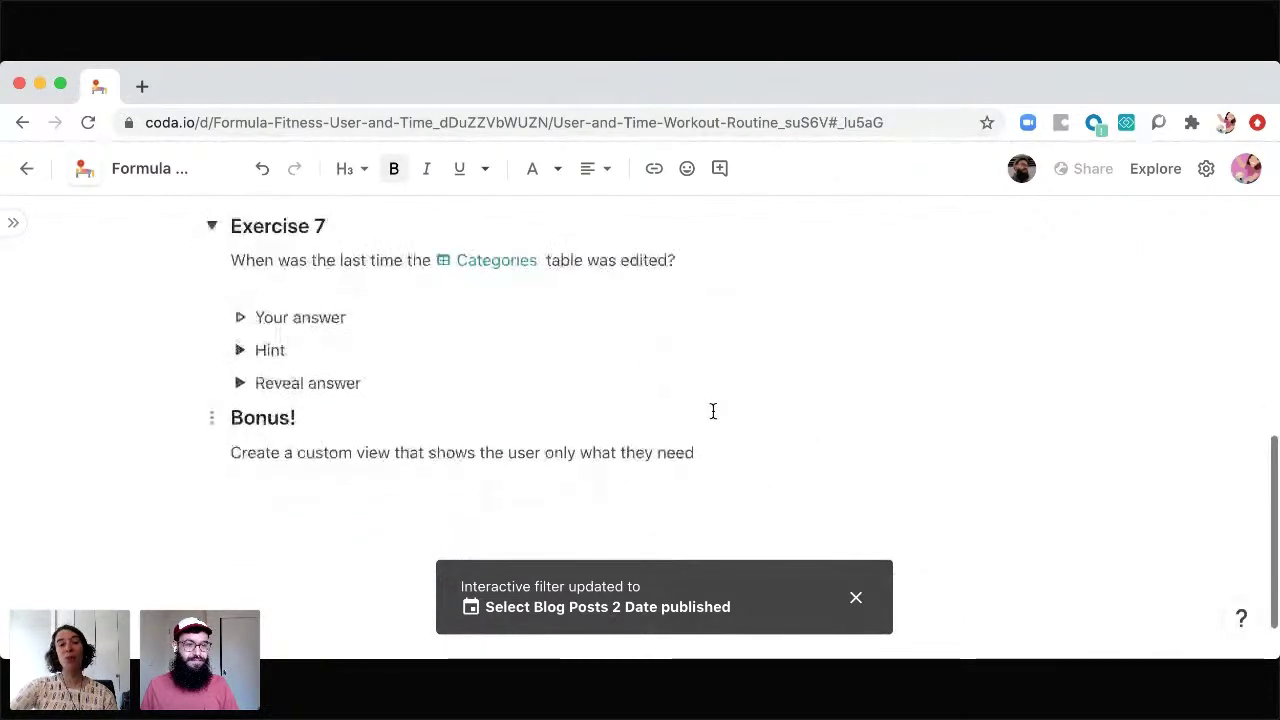
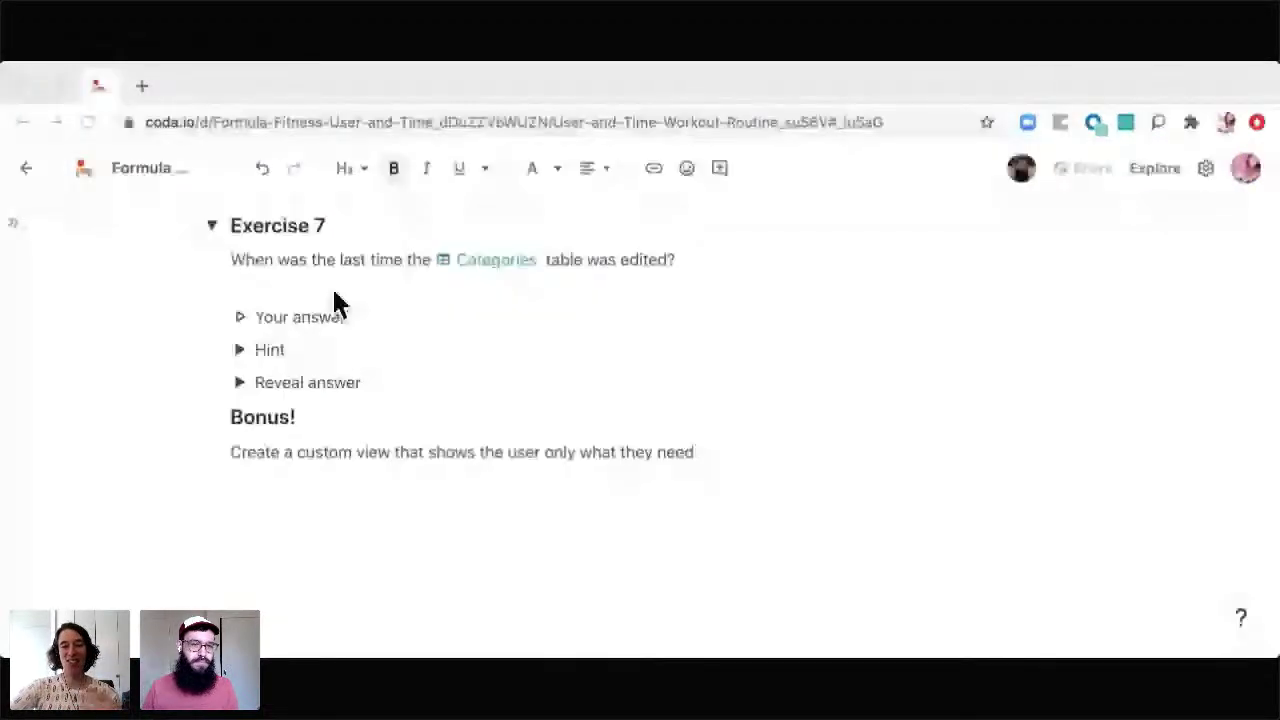
Step: Insert an empty paragraph after Exercise 7's Reveal answer line, above the Bonus! heading
click(384, 384)
key(Return)
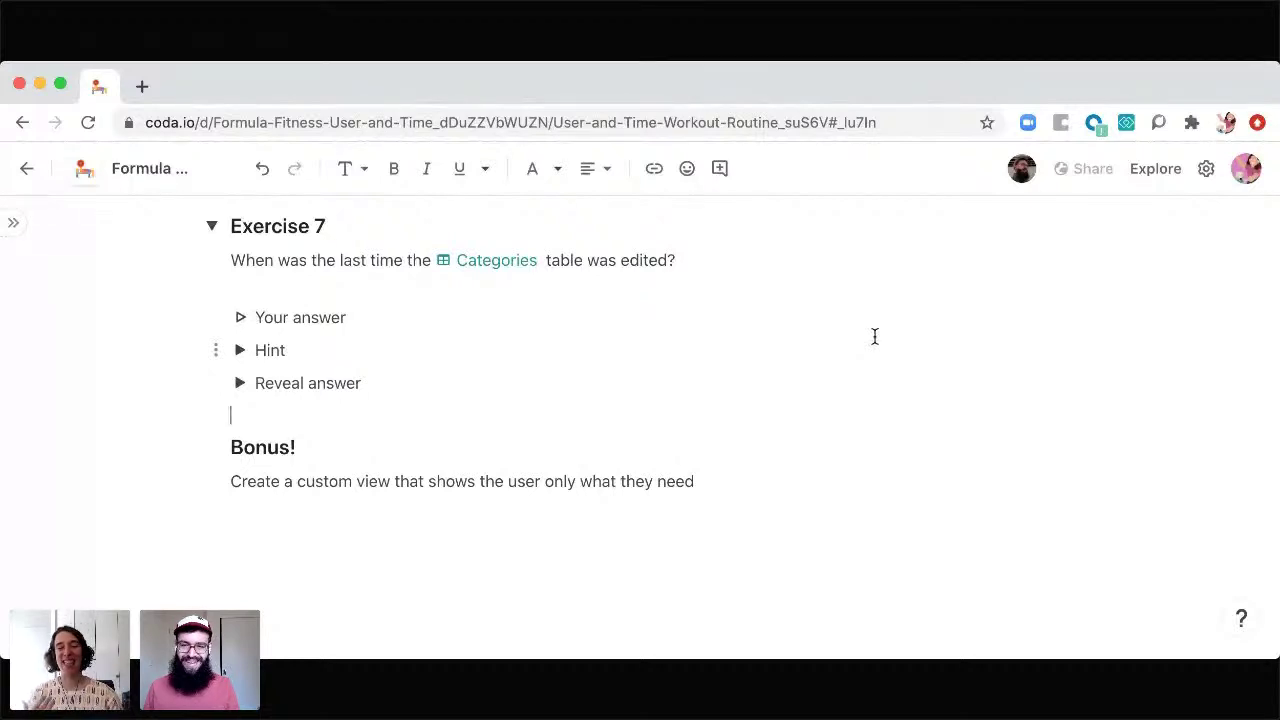
Step: Expand Reveal answer and inspect its Categories.Modified() formula returning 10/5/2020 3:44:47 PM
click(240, 383)
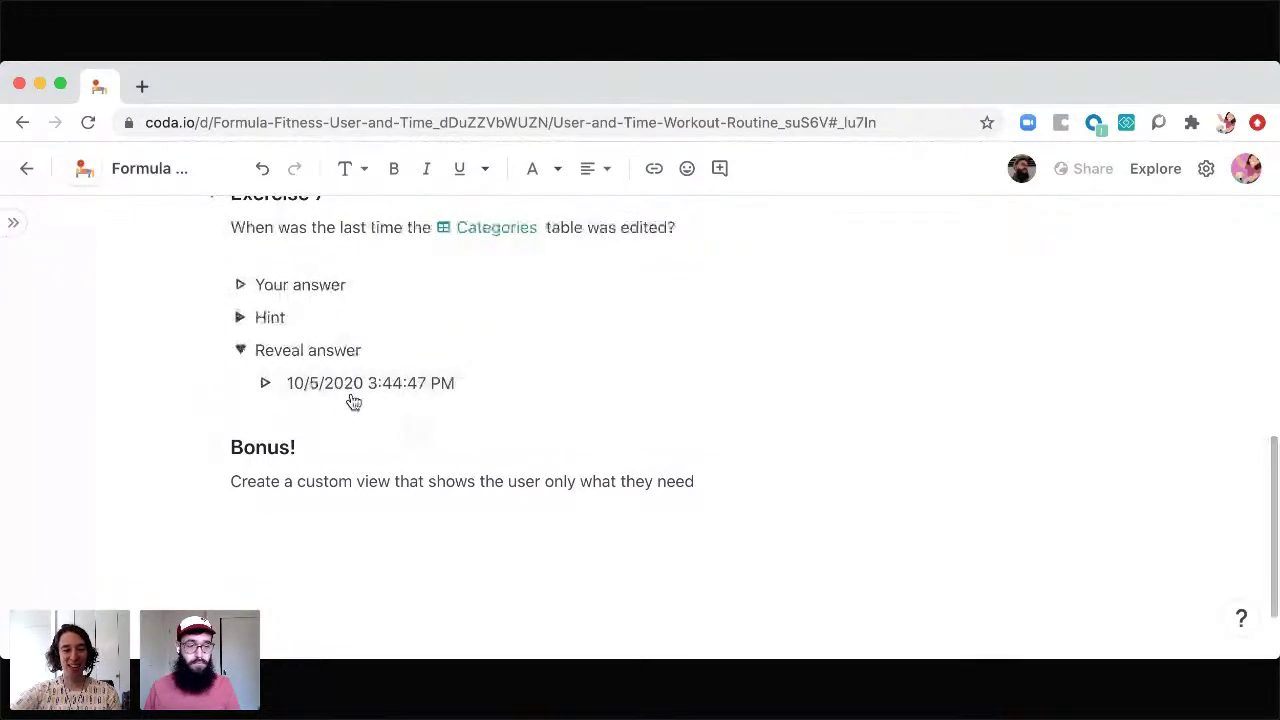
click(344, 383)
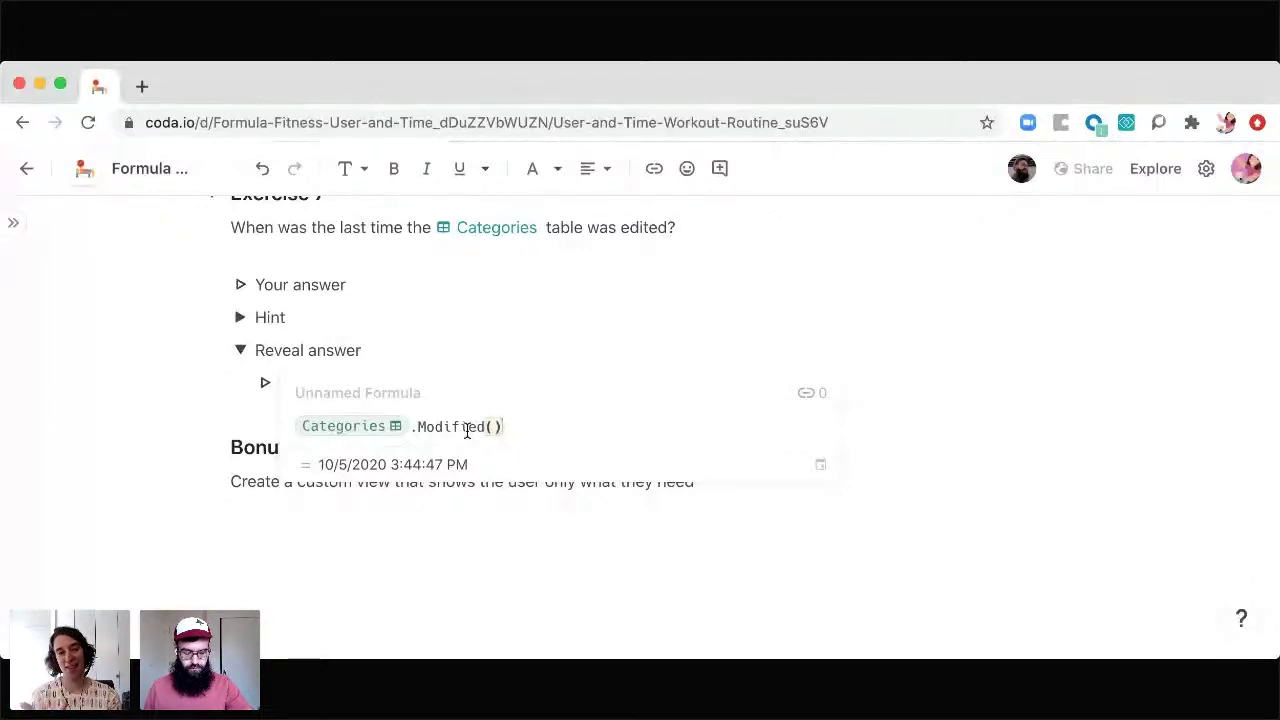
click(427, 360)
click(499, 382)
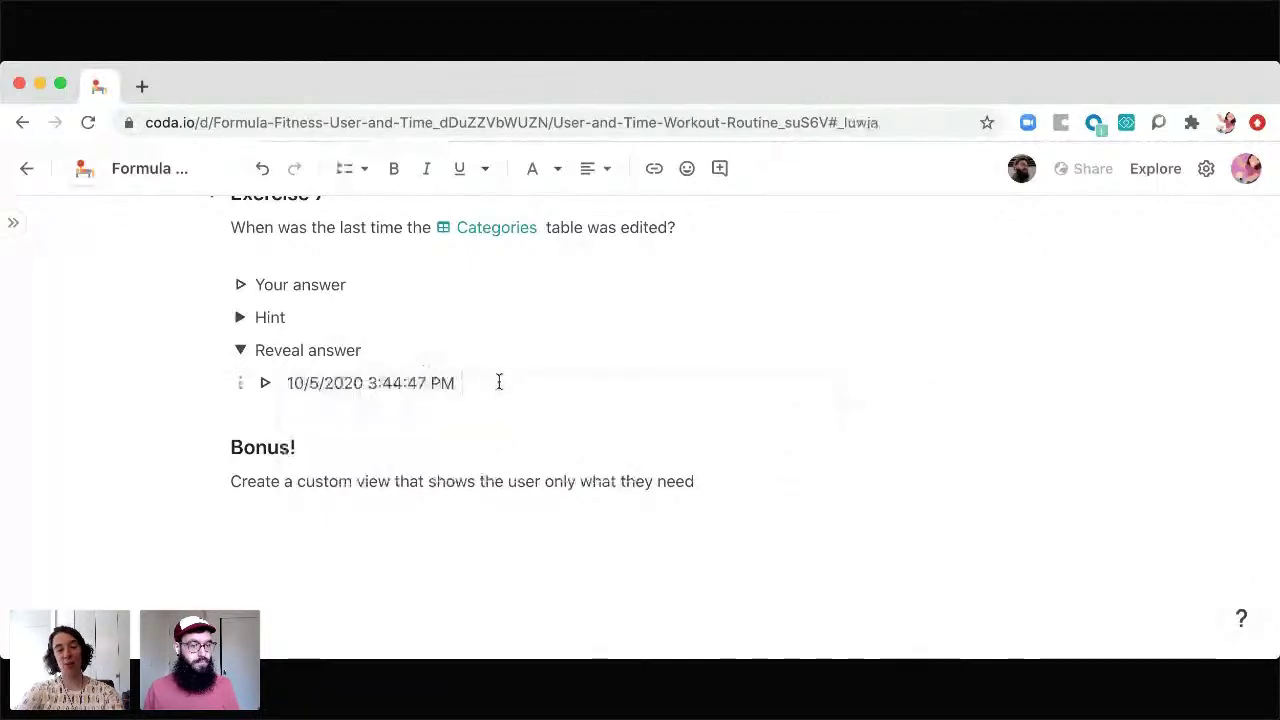
text(by )
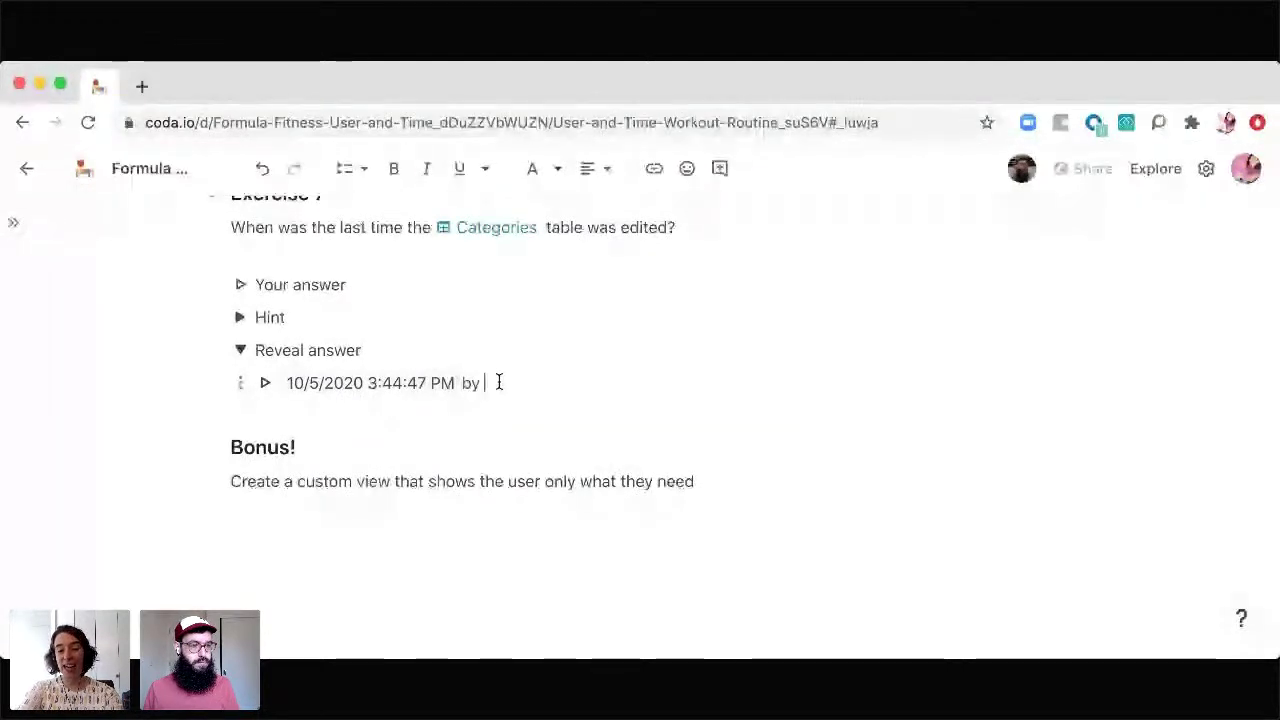
text(=categories)
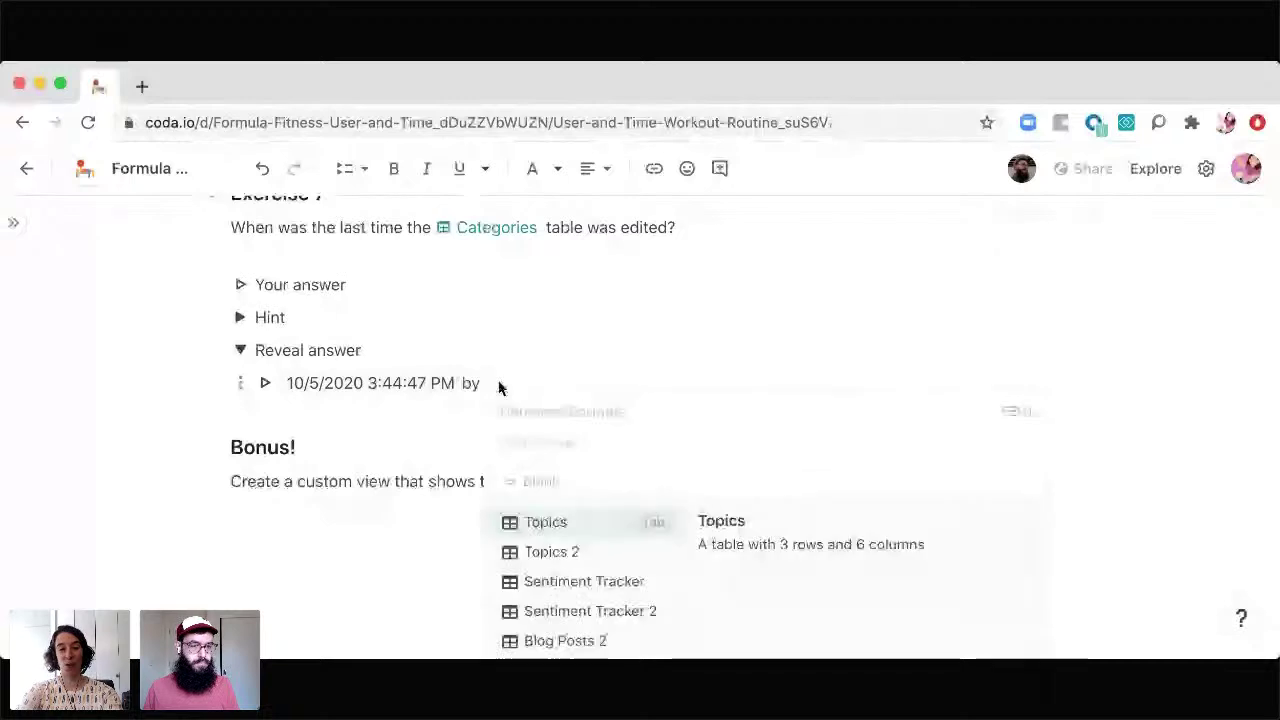
text(.modified())
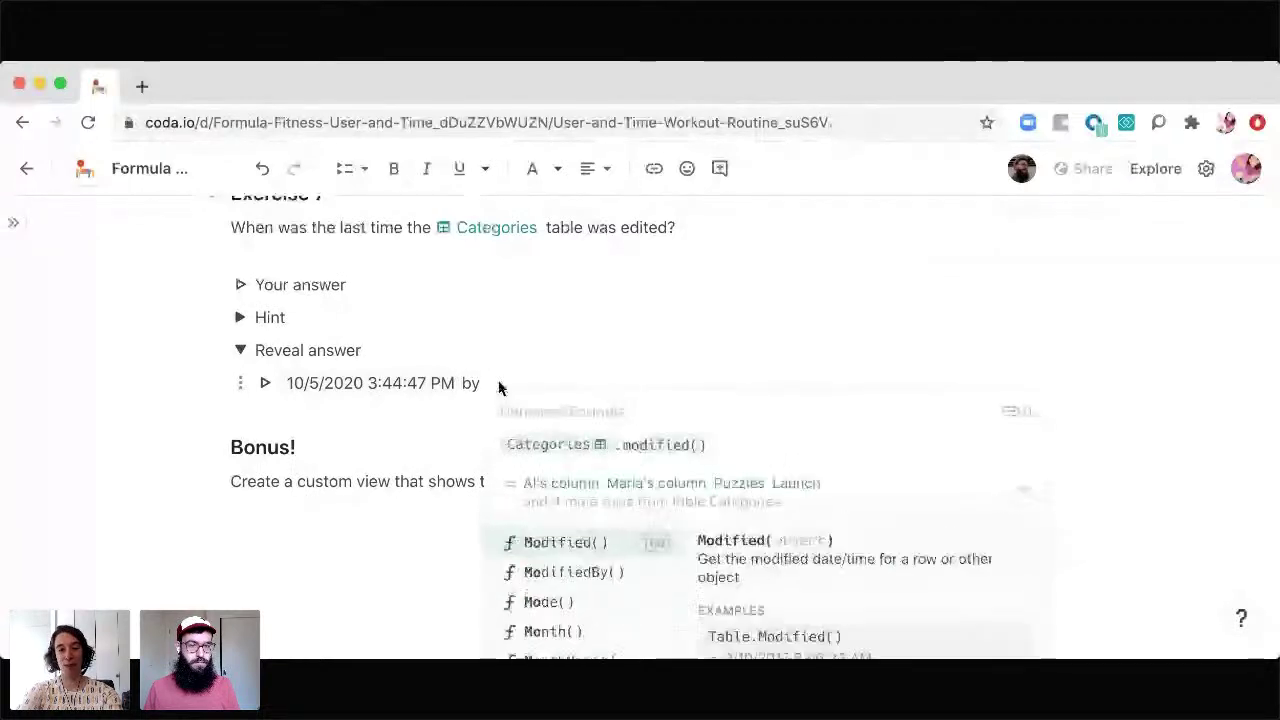
key(Down)
key(Tab)
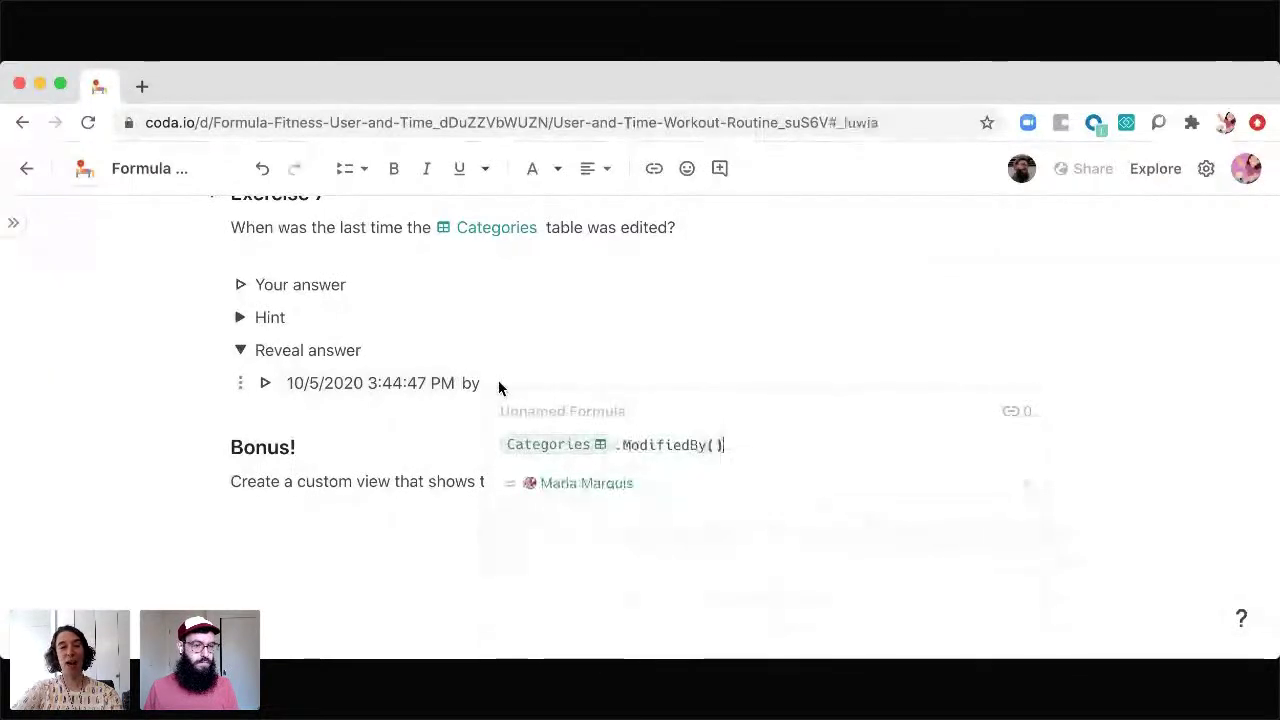
key(Return)
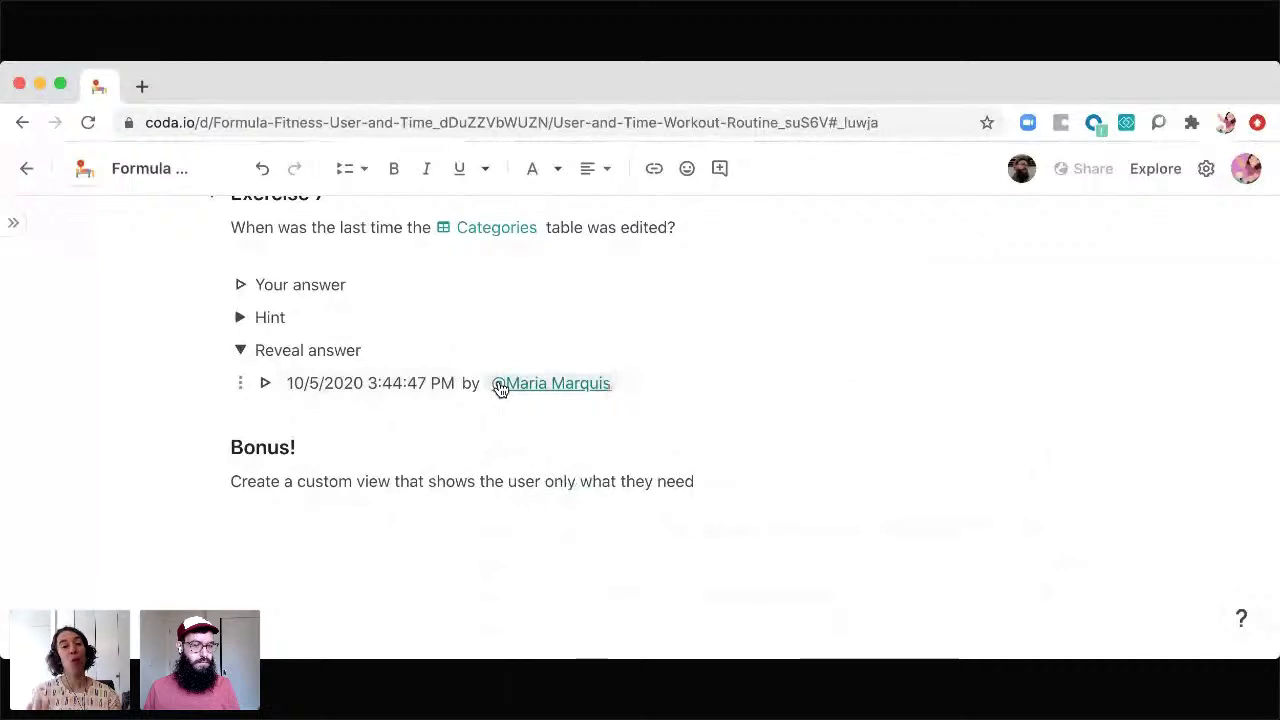
key(BackSpace)
key(BackSpace)
key(BackSpace)
key(BackSpace)
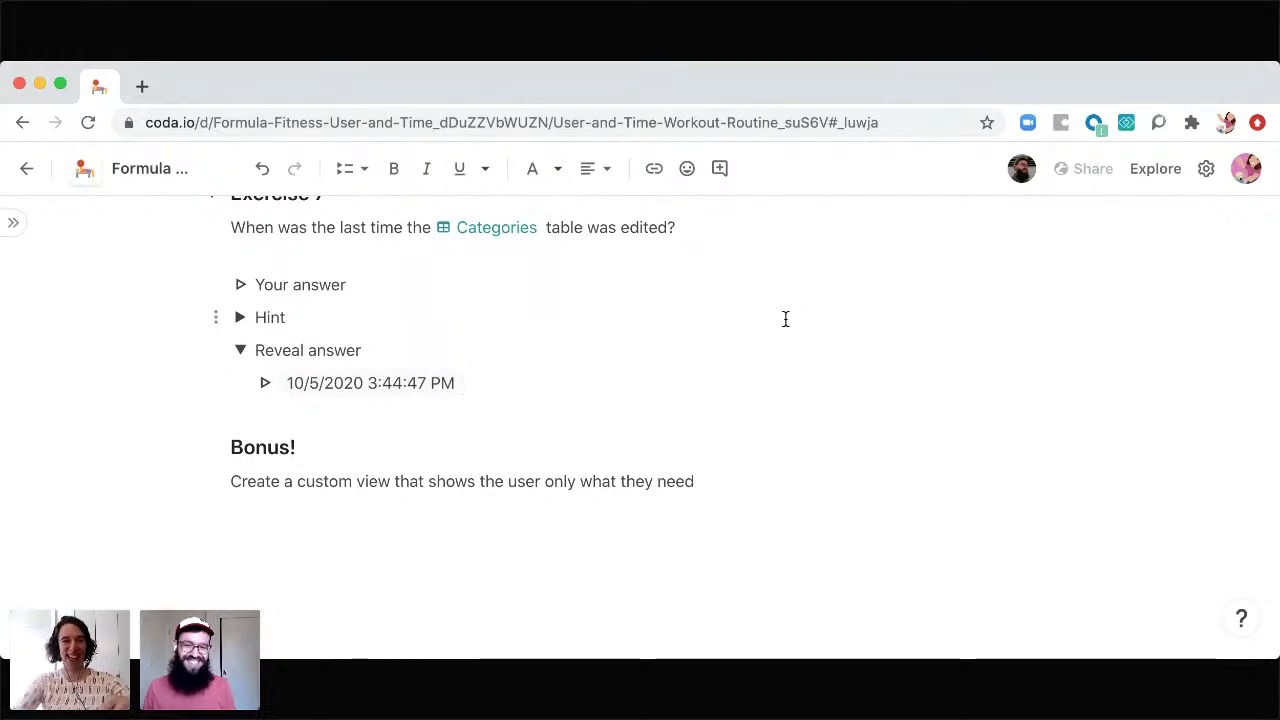
Step: Collapse Exercise 7 and show the page list: Welcome, User and Time Workout Routine, Data
scroll(785, 318, up, 3)
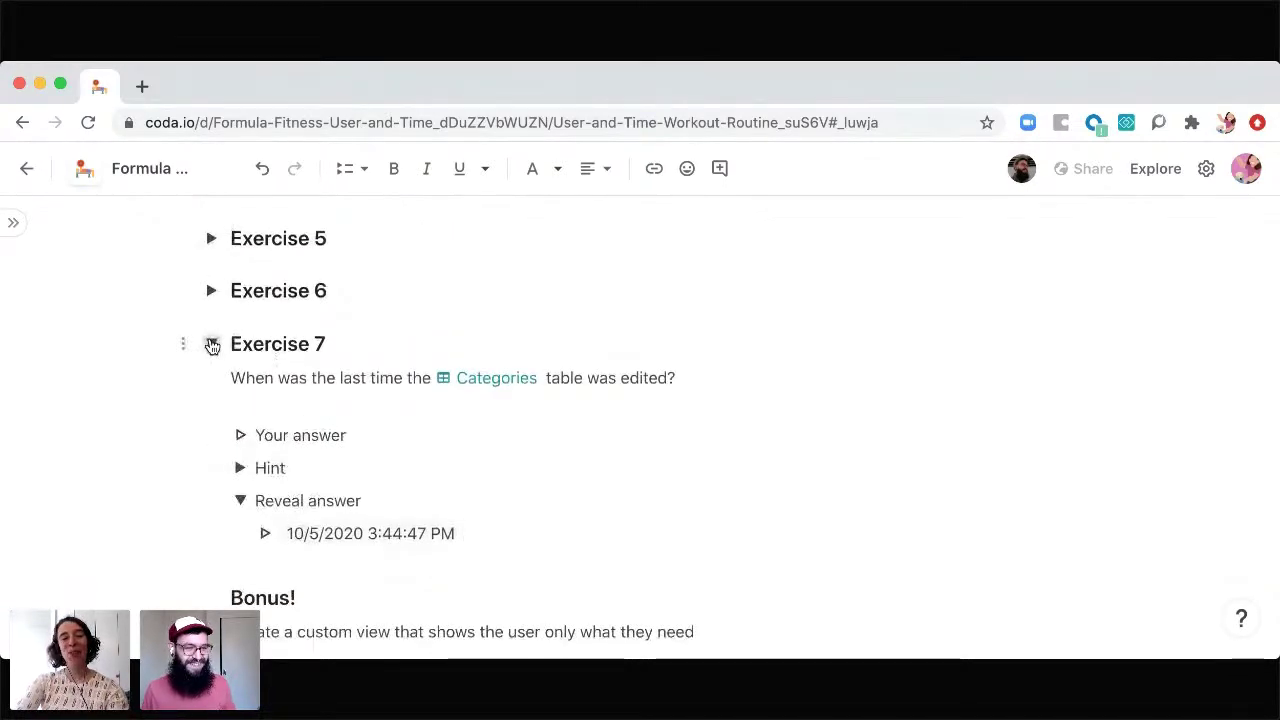
click(212, 345)
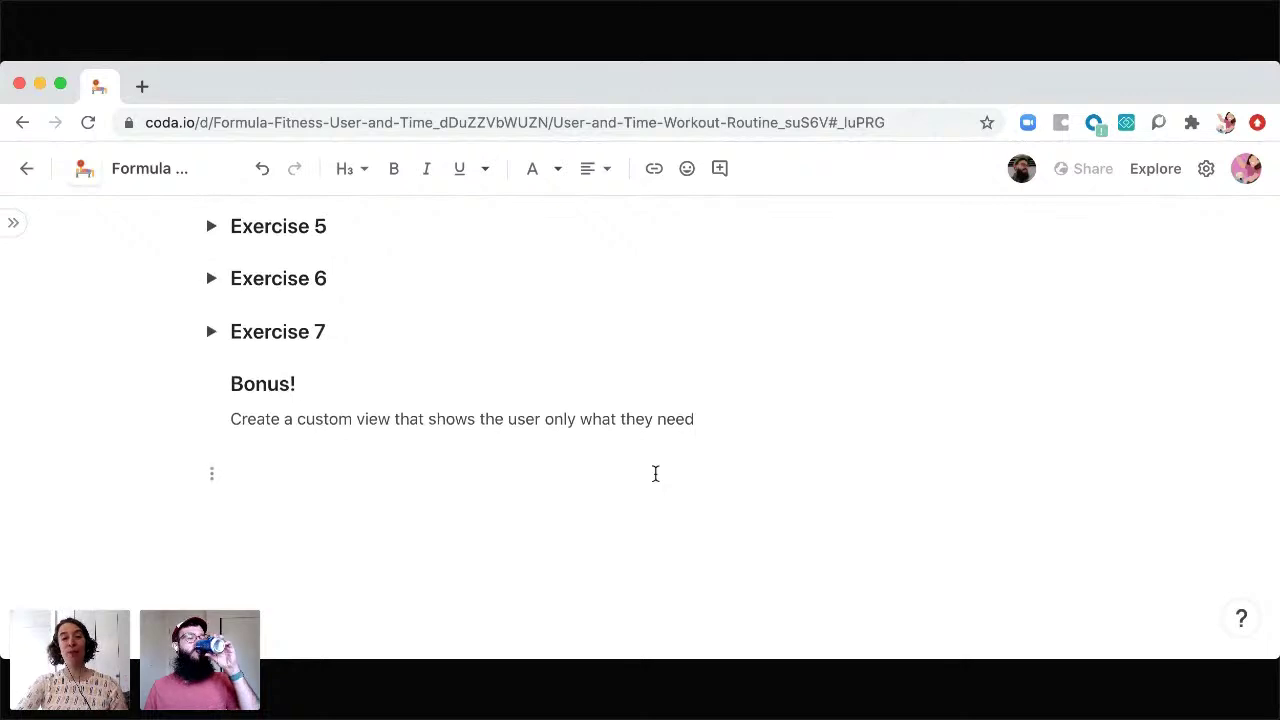
scroll(655, 473, down, 1)
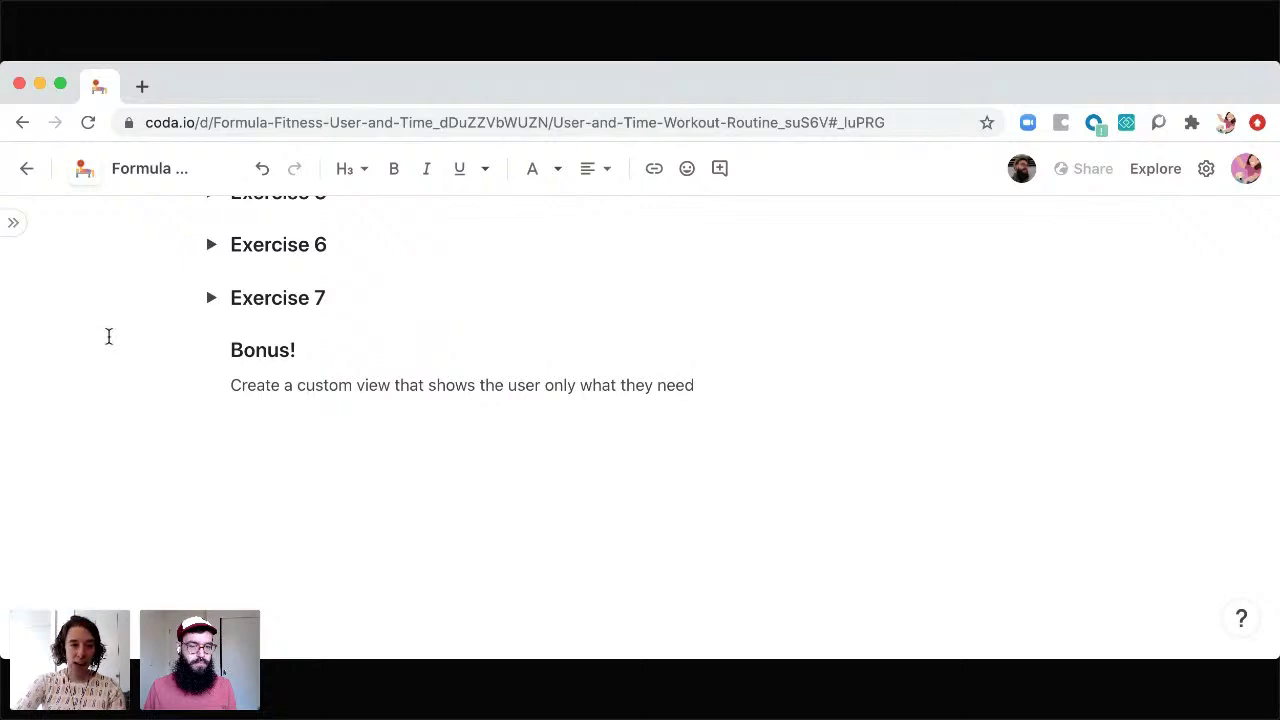
click(13, 224)
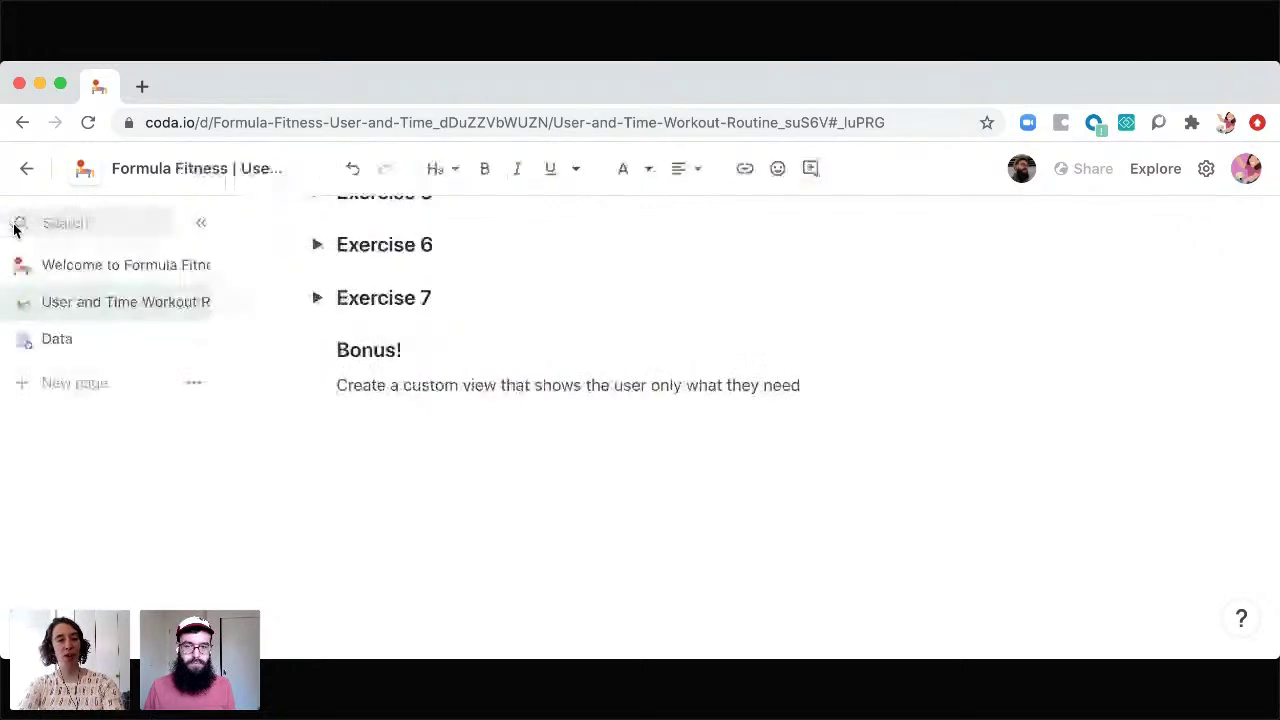
Step: Go to the Data page and look through the Blog Posts table's titles, authors, dates and categories
click(101, 346)
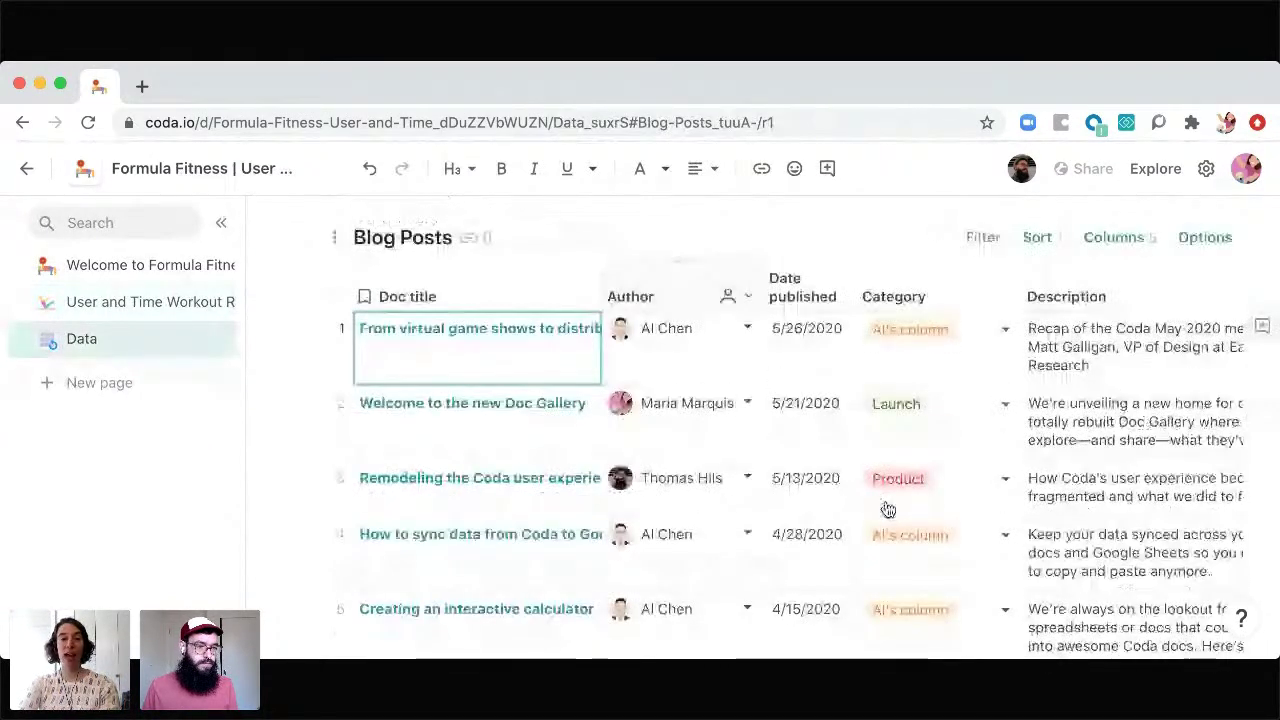
scroll(715, 250, down, 2)
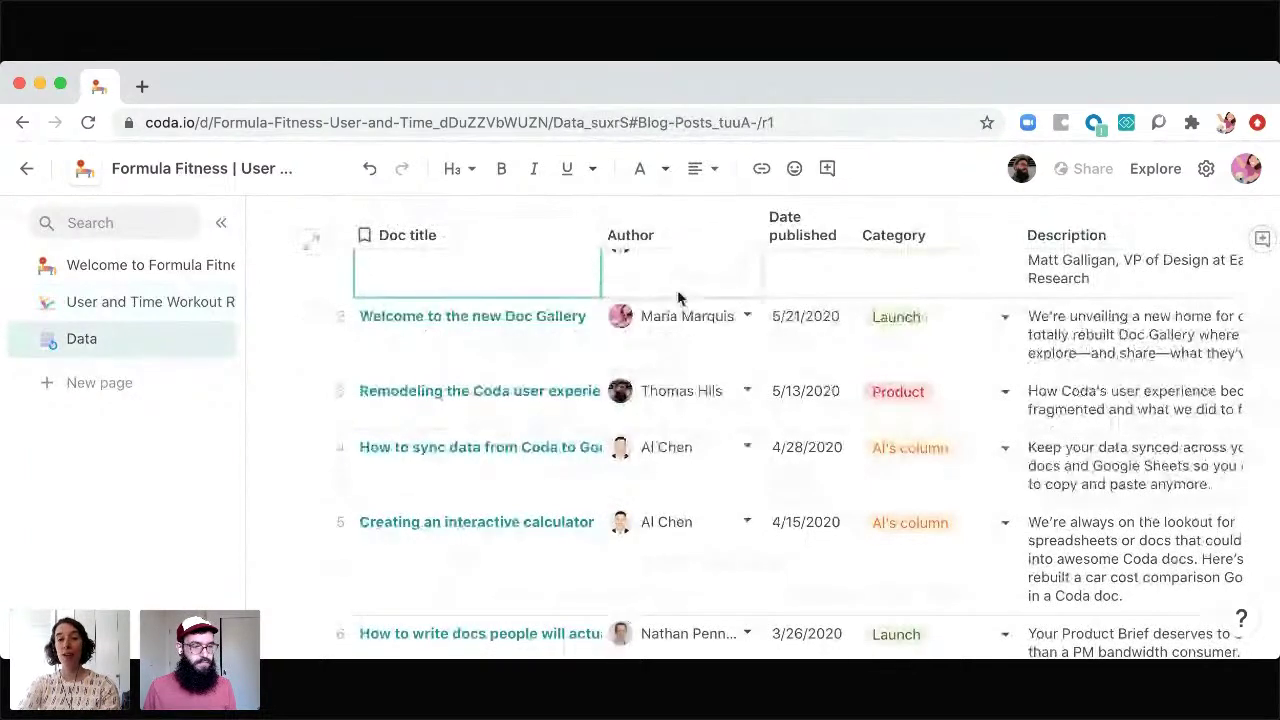
mouse_move(671, 320)
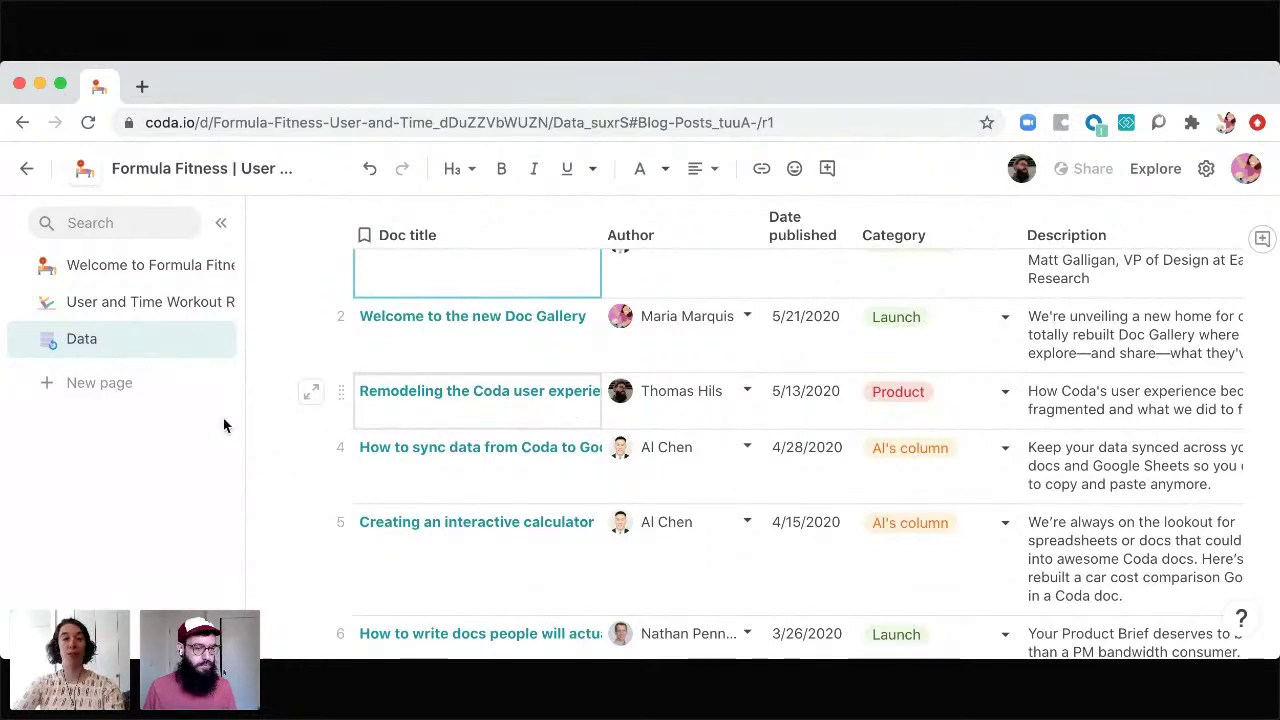
Step: Add a new page titled 'My Stuff'
click(99, 388)
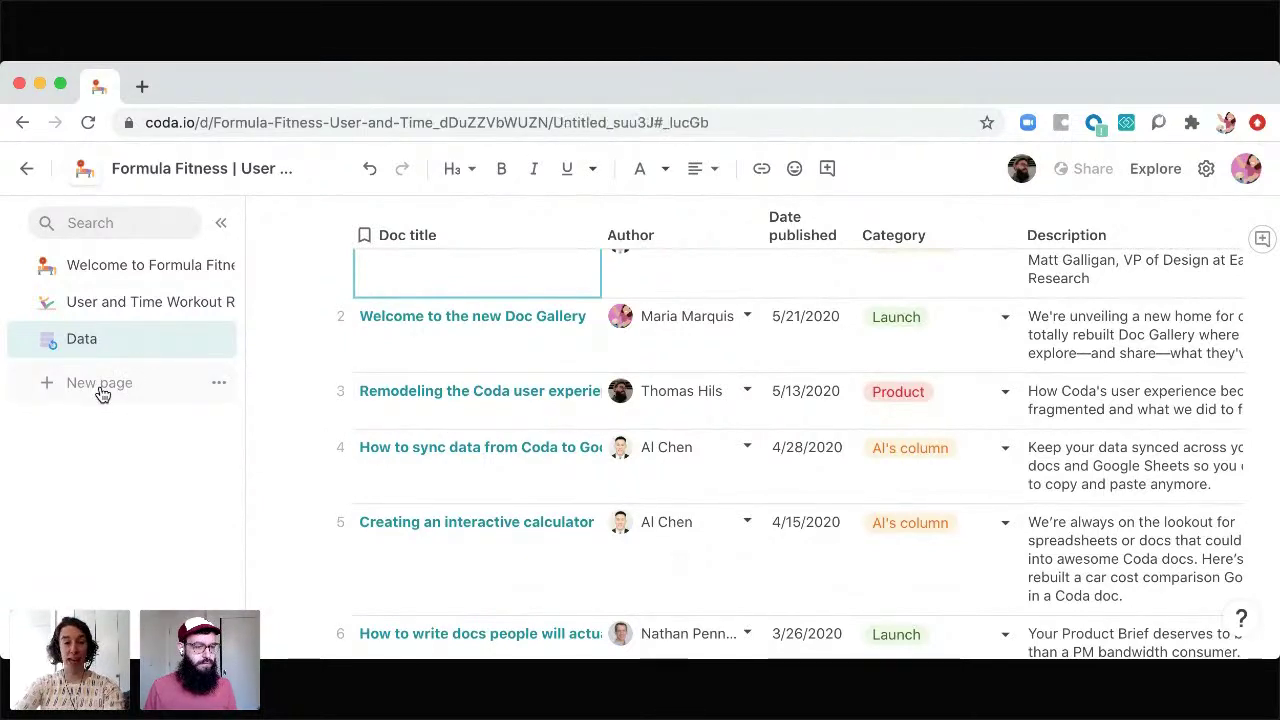
text(My Stuff)
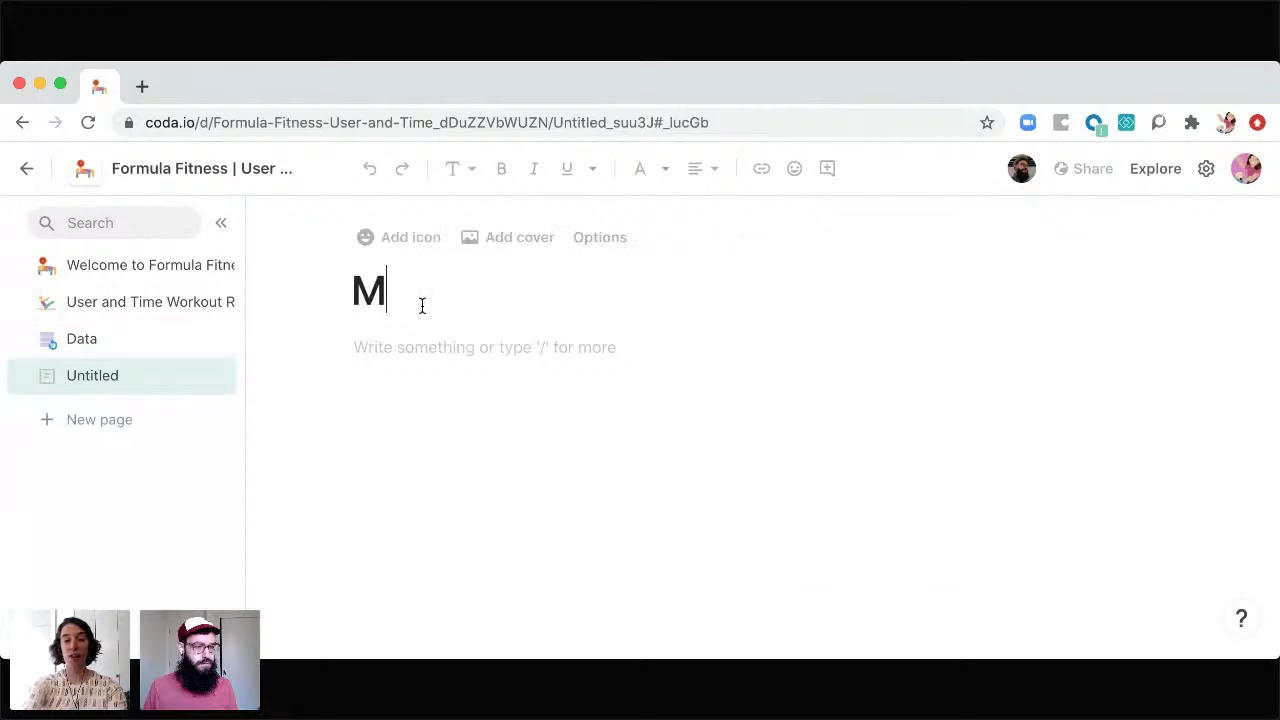
click(466, 354)
Step: Insert a table via /table on My Stuff and set its source to Blog Posts
text(/)
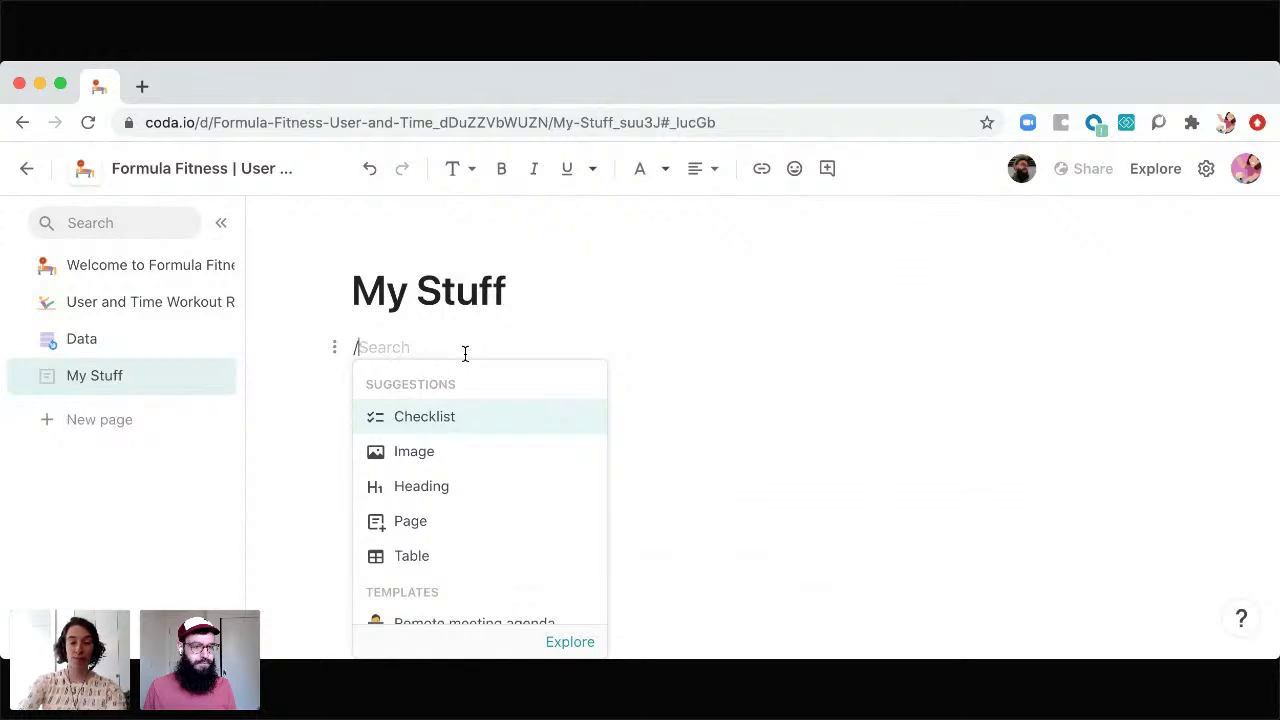
text(tab)
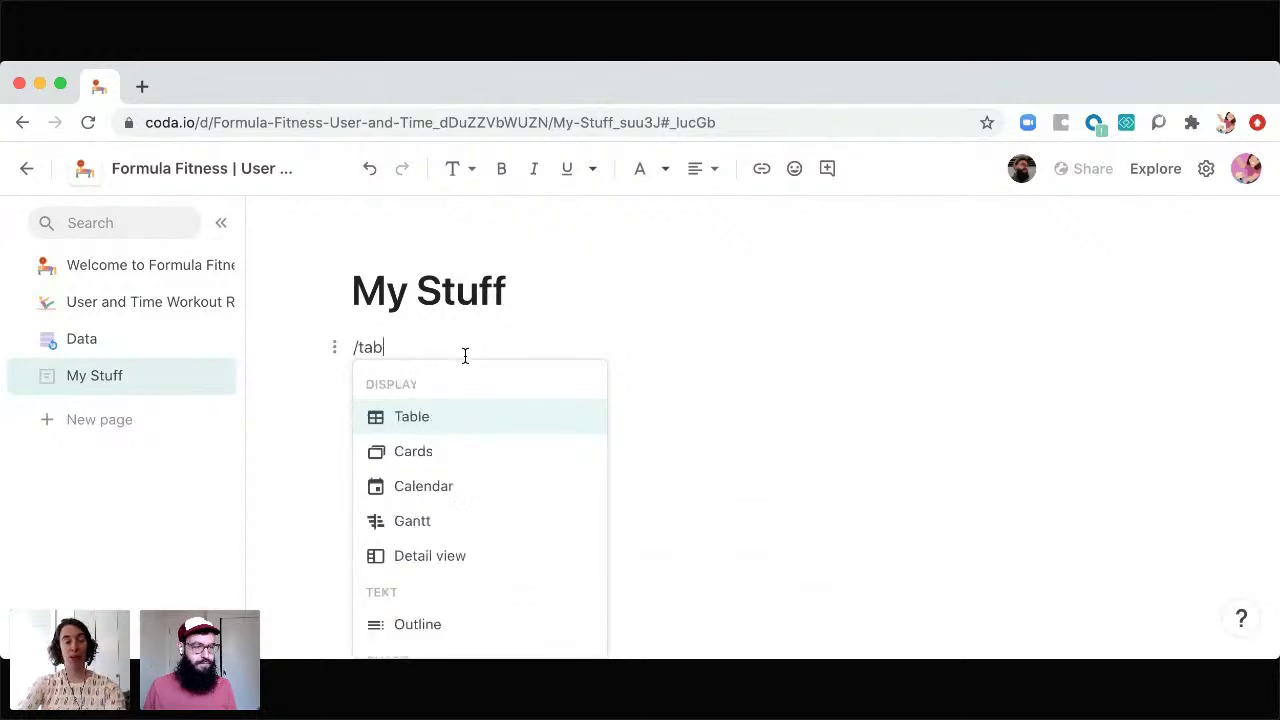
click(436, 419)
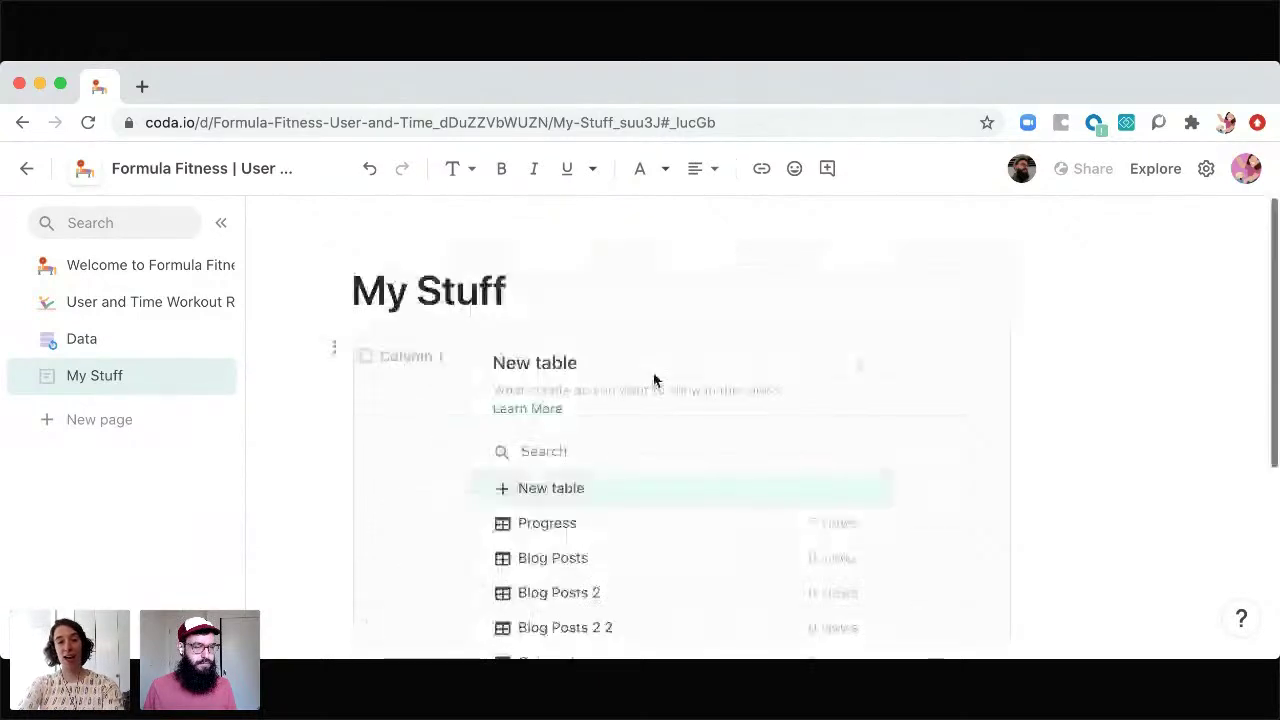
scroll(587, 598, down, 3)
scroll(587, 598, up, 2)
scroll(590, 580, up, 1)
click(592, 542)
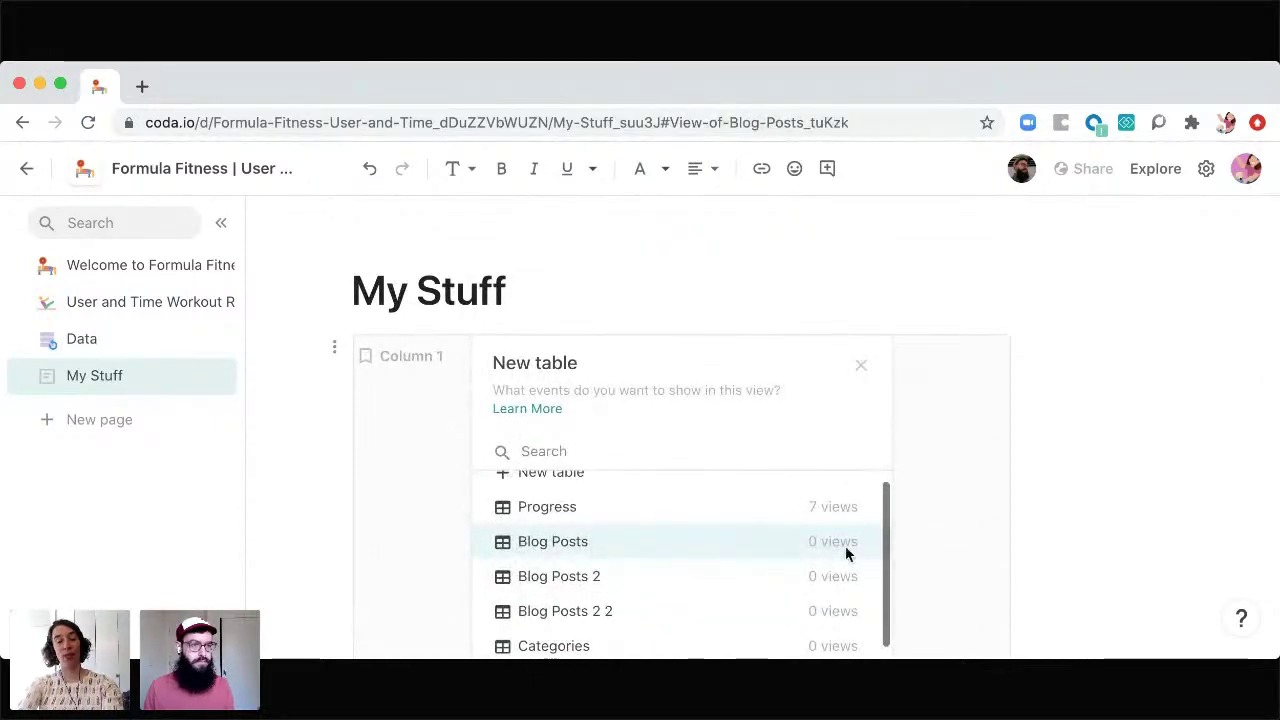
Step: Filter the Blog Posts view by Author = Current User, shown as Author.Contains(User())
click(756, 541)
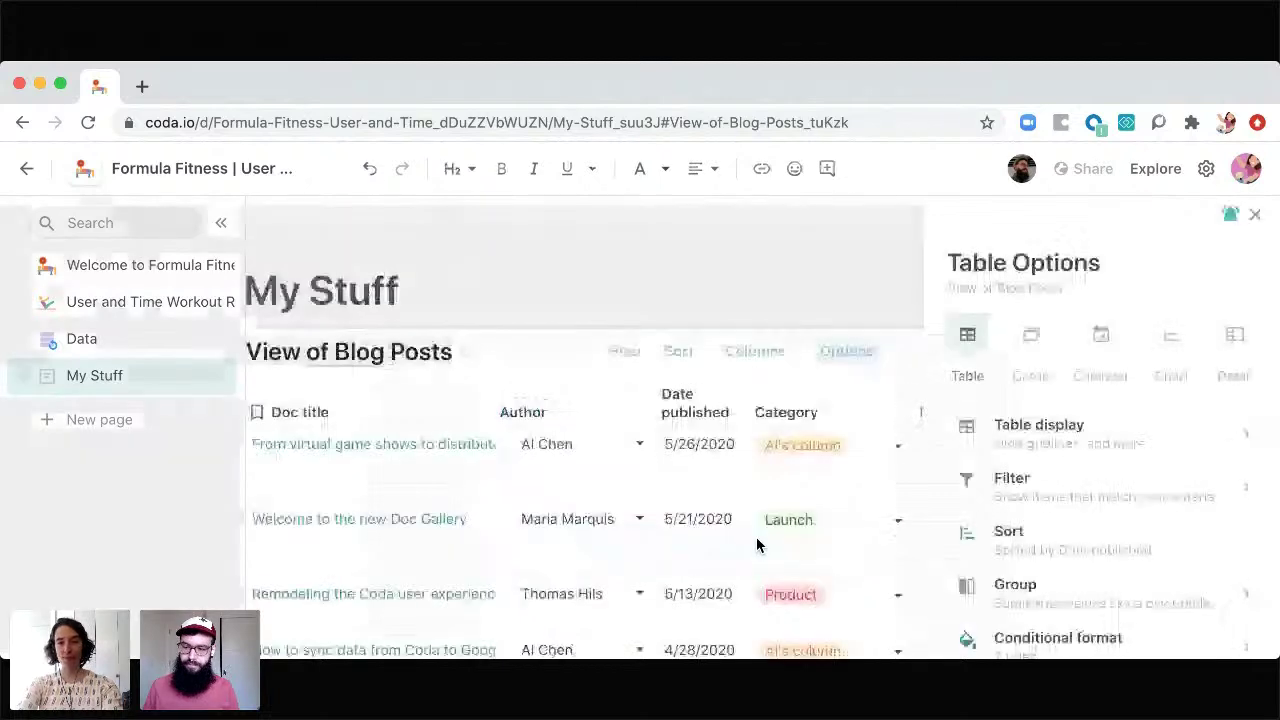
click(1041, 498)
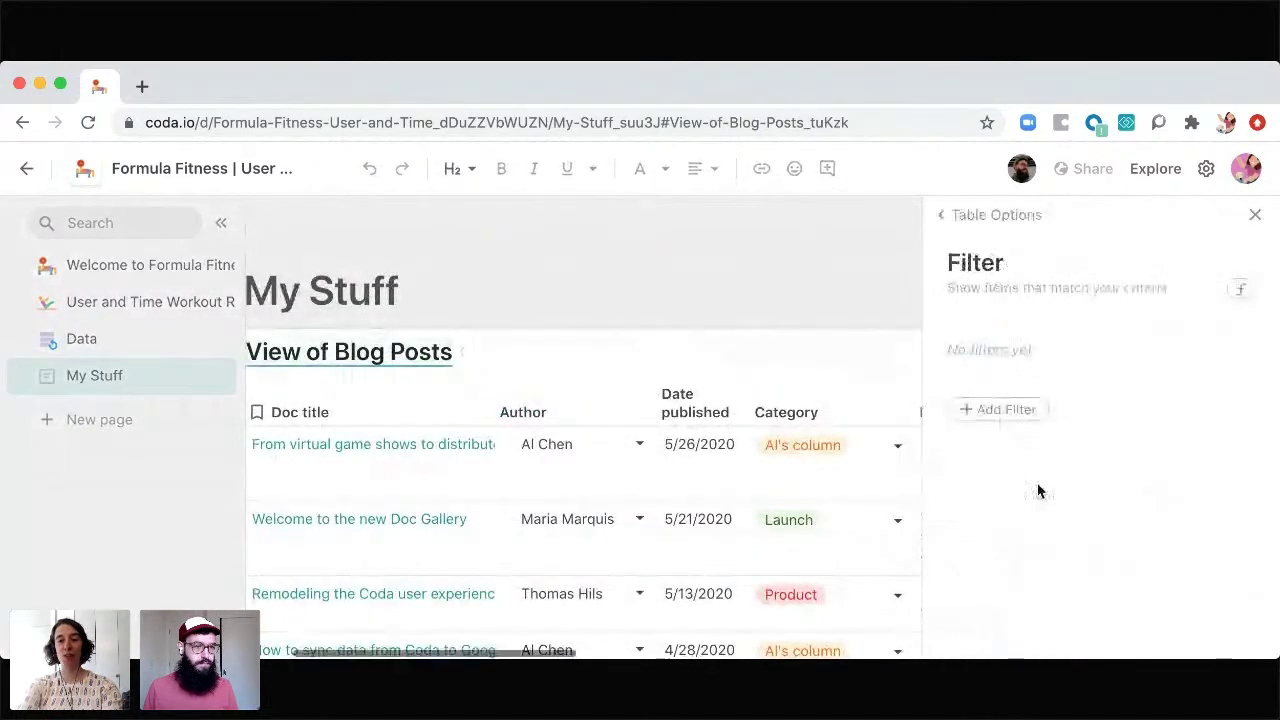
click(1005, 410)
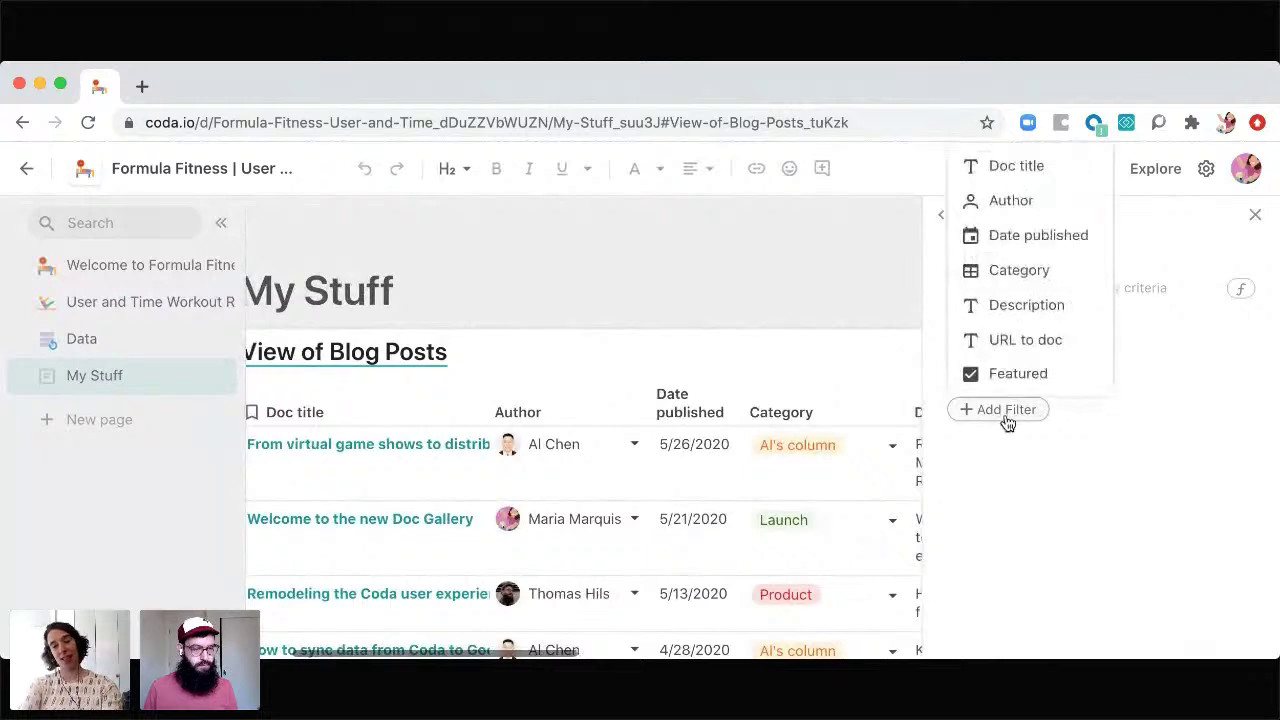
scroll(1010, 306, down, 1)
click(1016, 173)
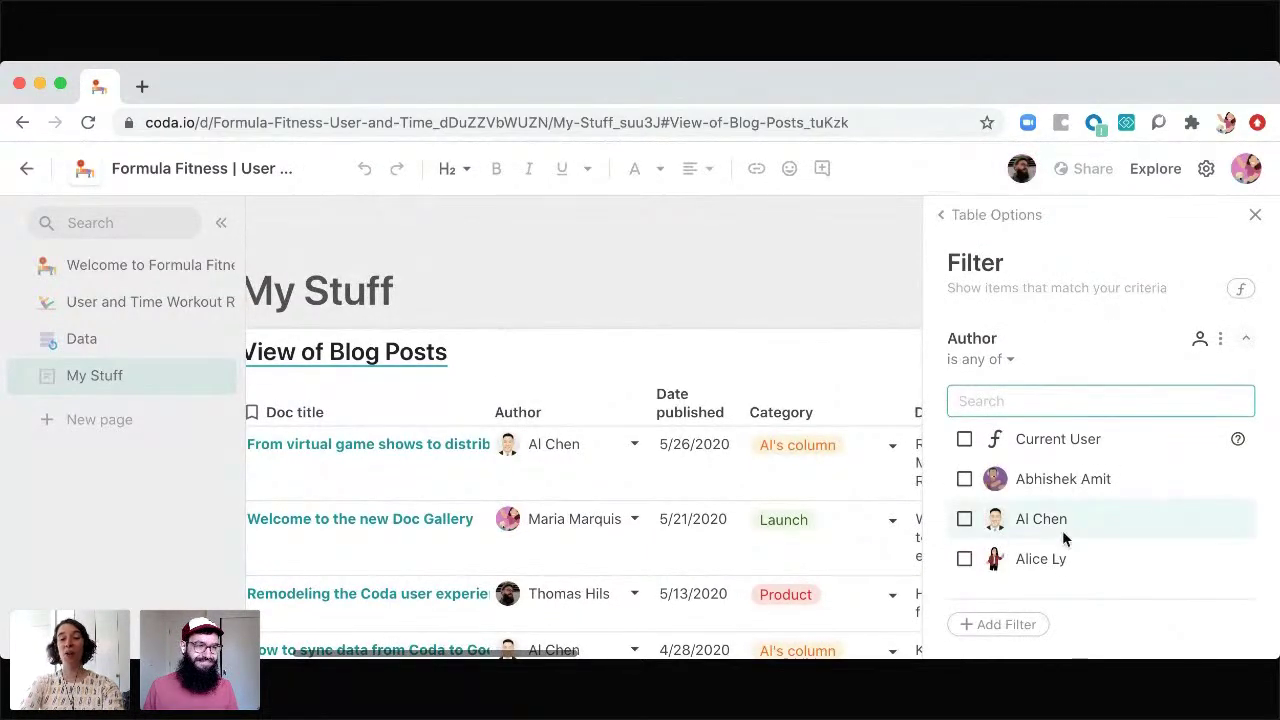
click(964, 443)
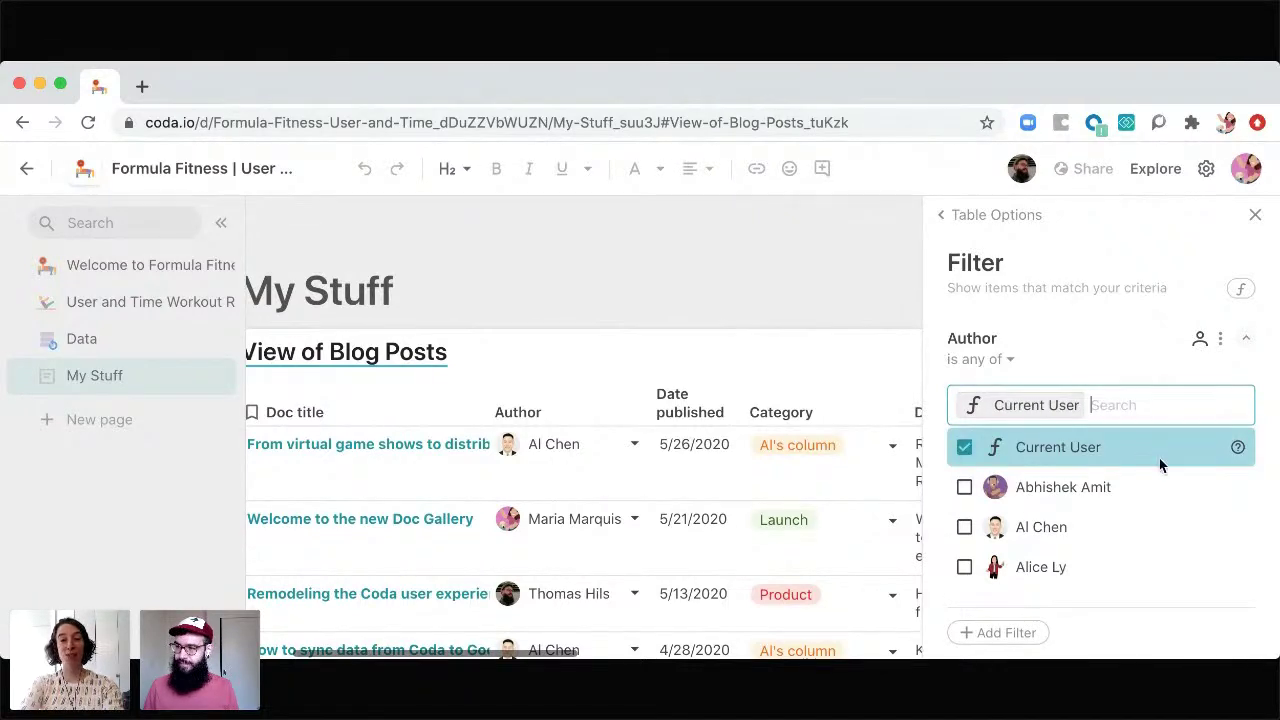
click(1240, 289)
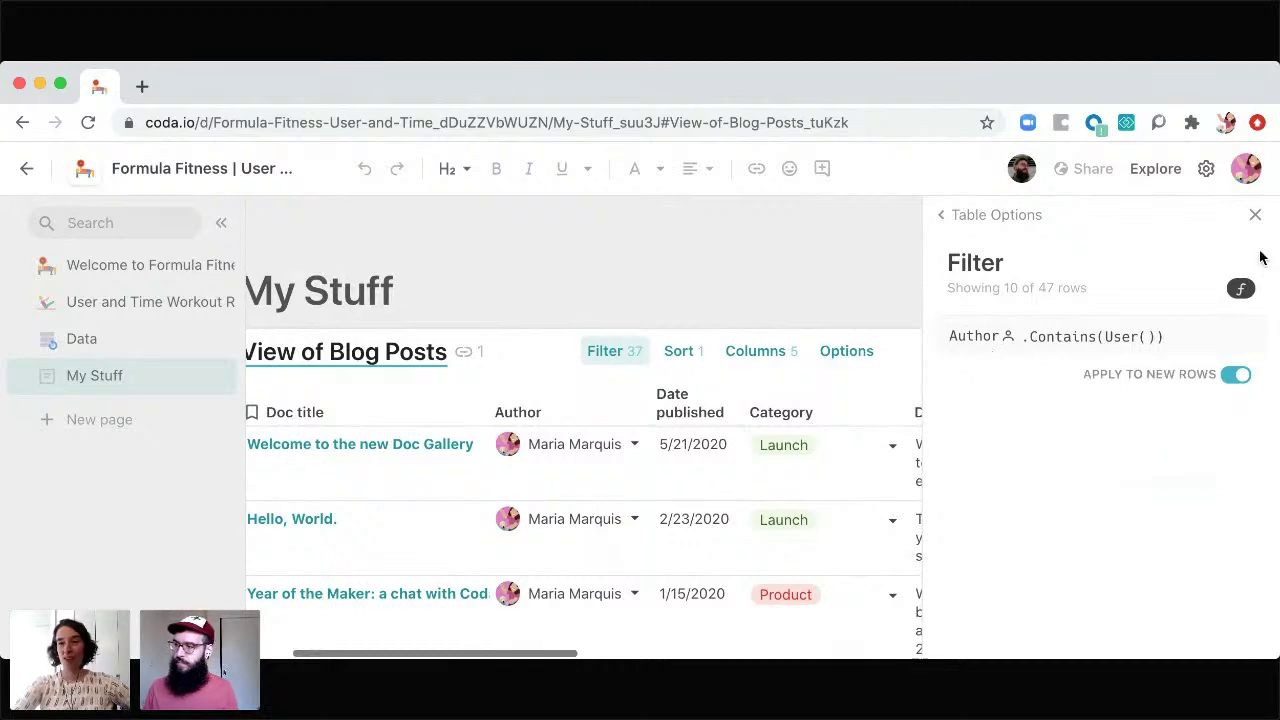
key(Escape)
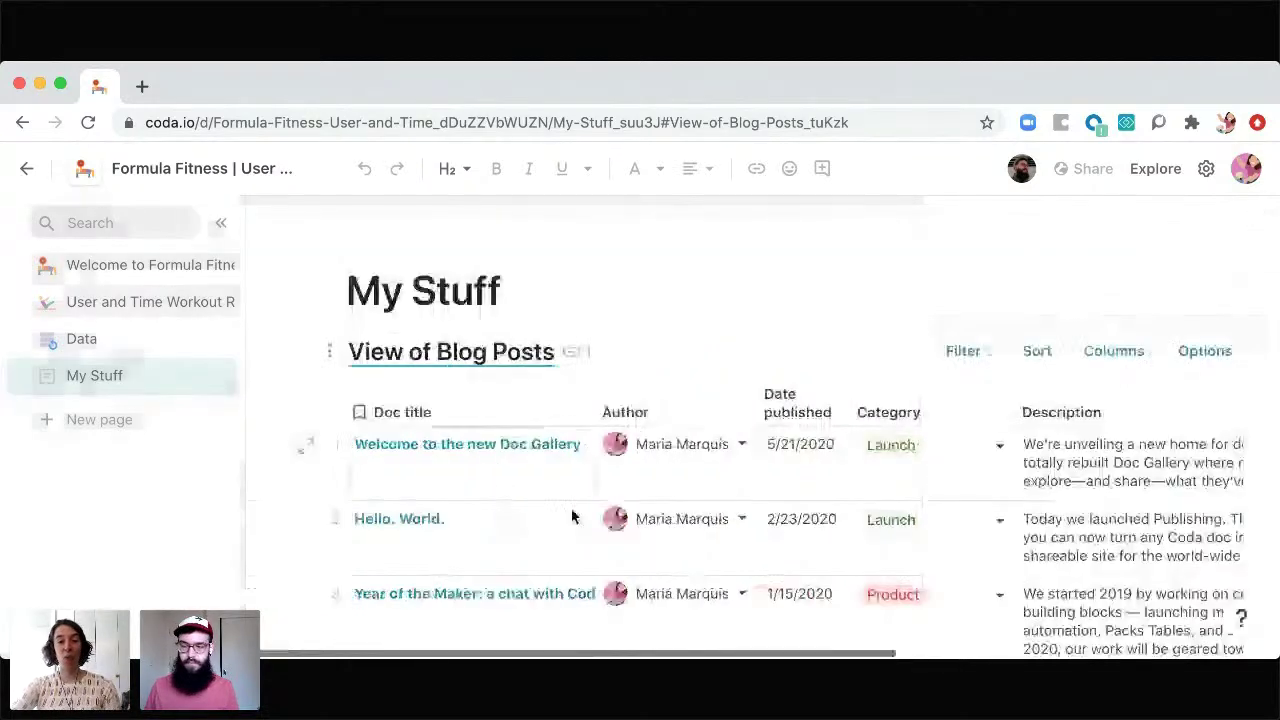
scroll(572, 515, down, 1)
scroll(572, 515, down, 3)
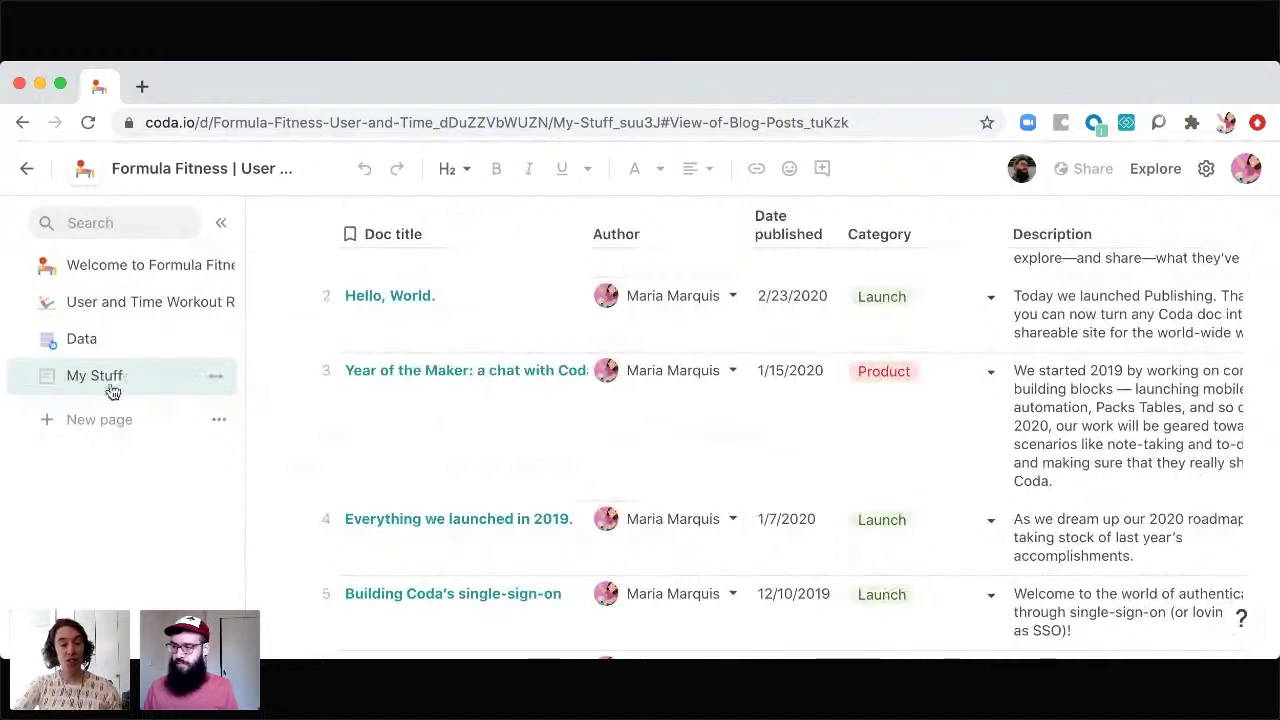
Step: Search icons for 'point' and give the My Stuff page a yellow chevron icon
click(46, 377)
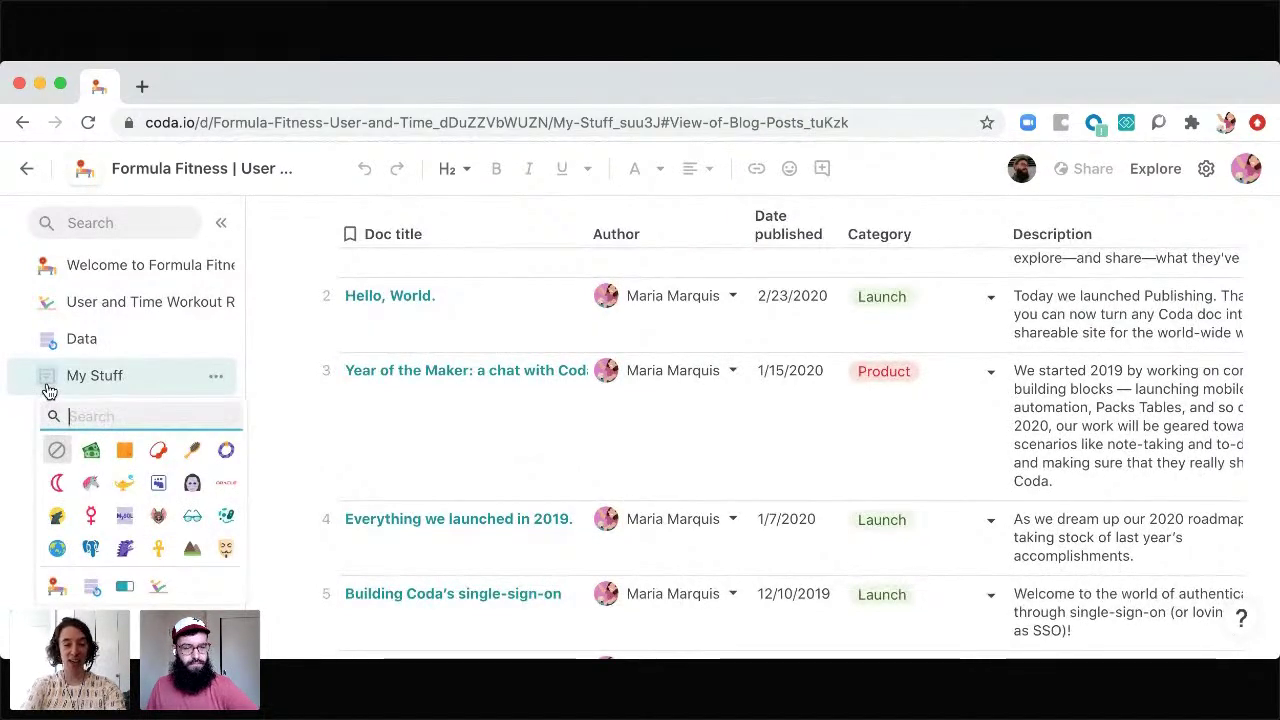
text(point)
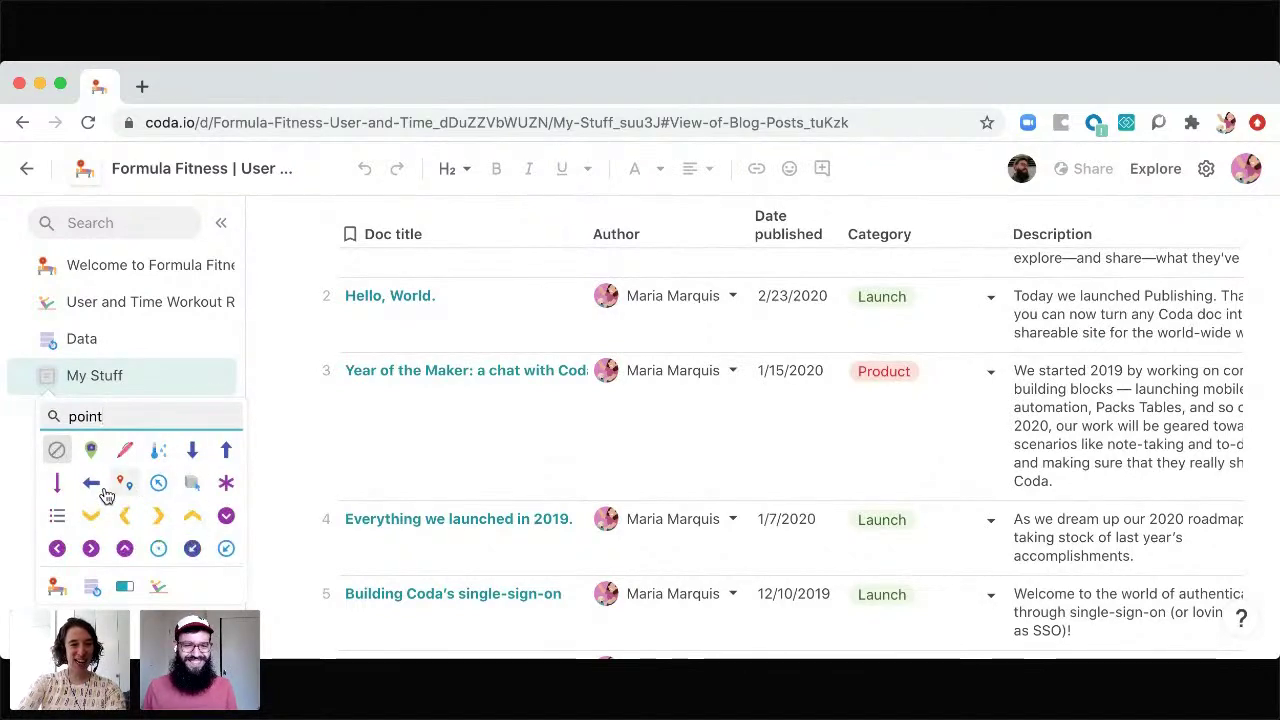
click(158, 515)
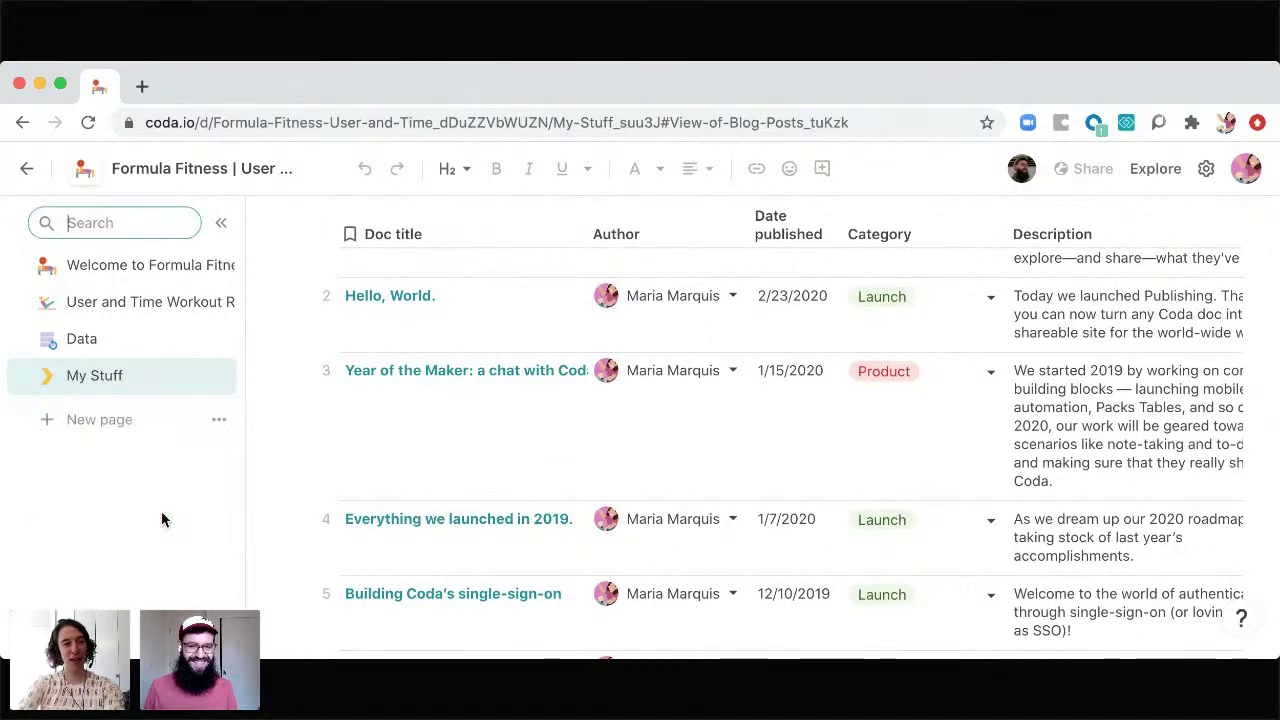
click(46, 378)
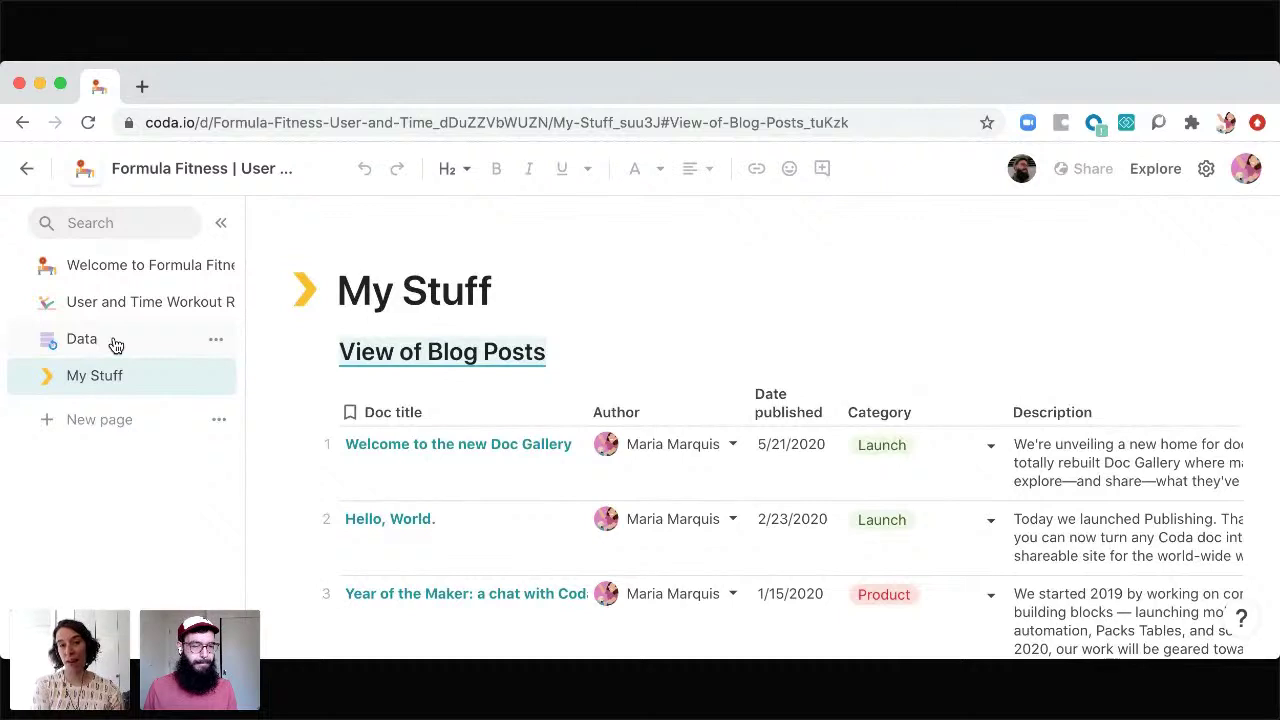
click(216, 380)
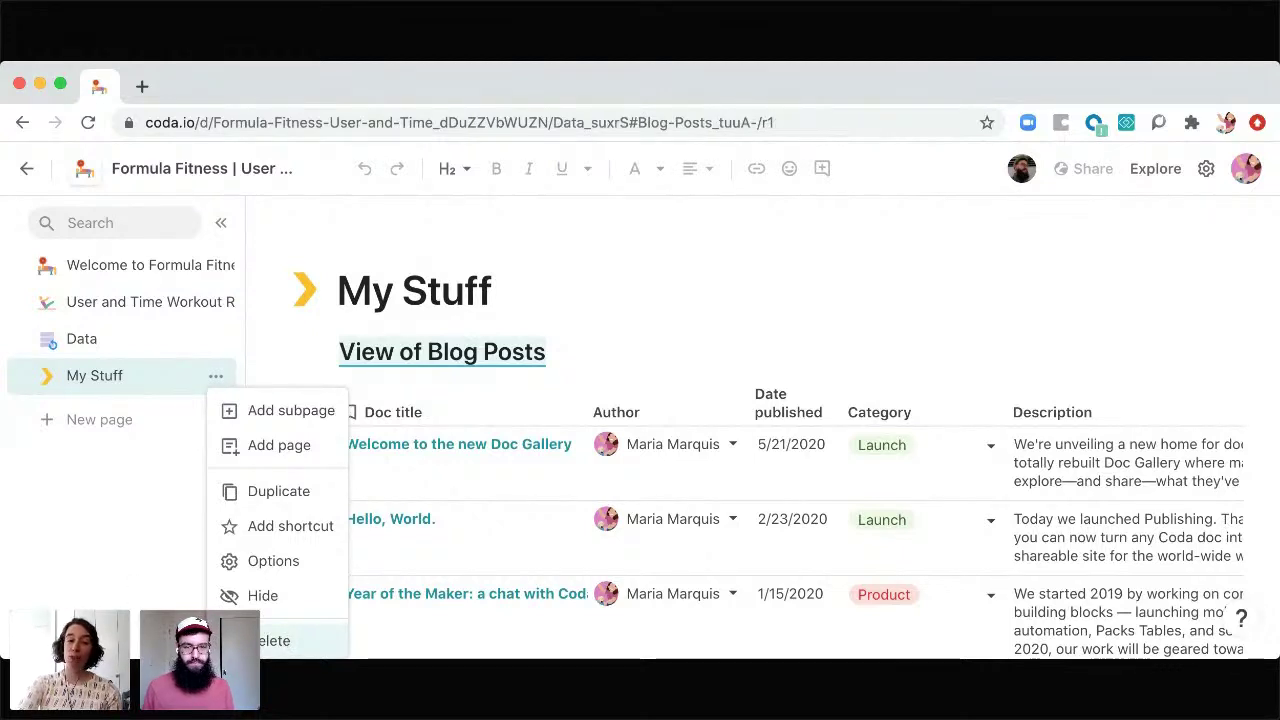
Step: Delete the My Stuff page from the doc
click(275, 640)
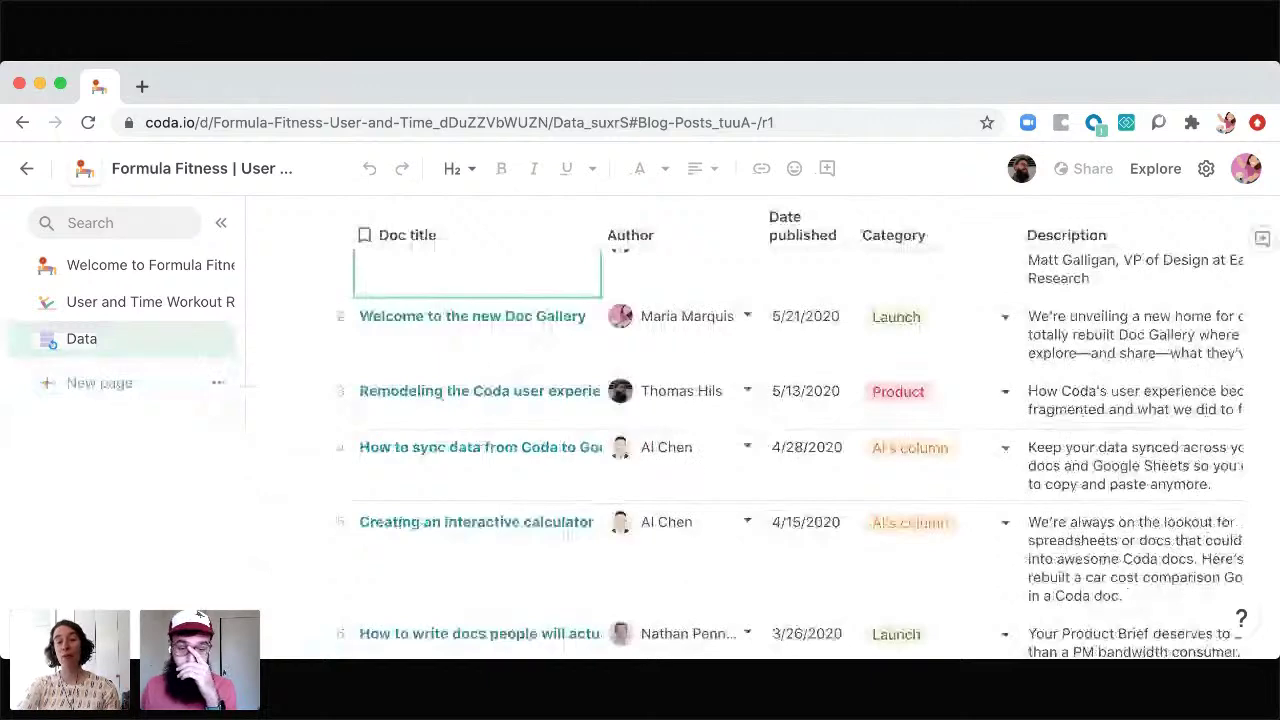
scroll(600, 400, up, 1)
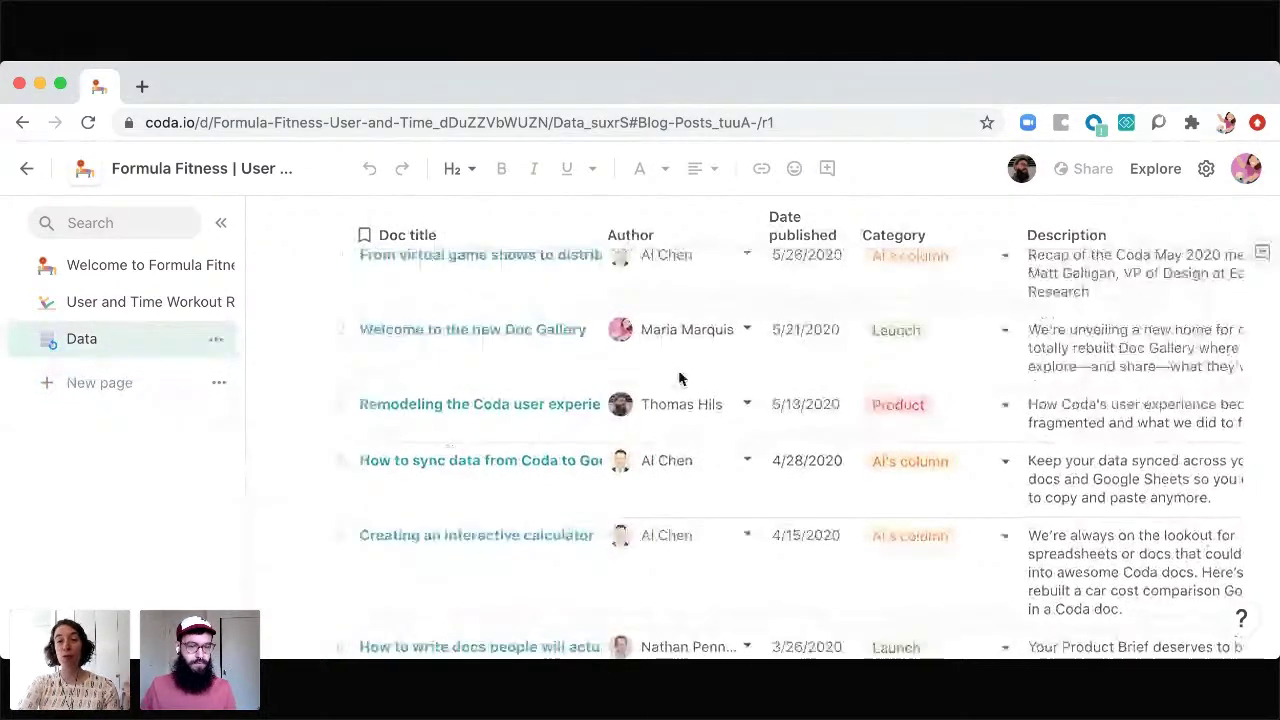
scroll(1130, 565, up, 3)
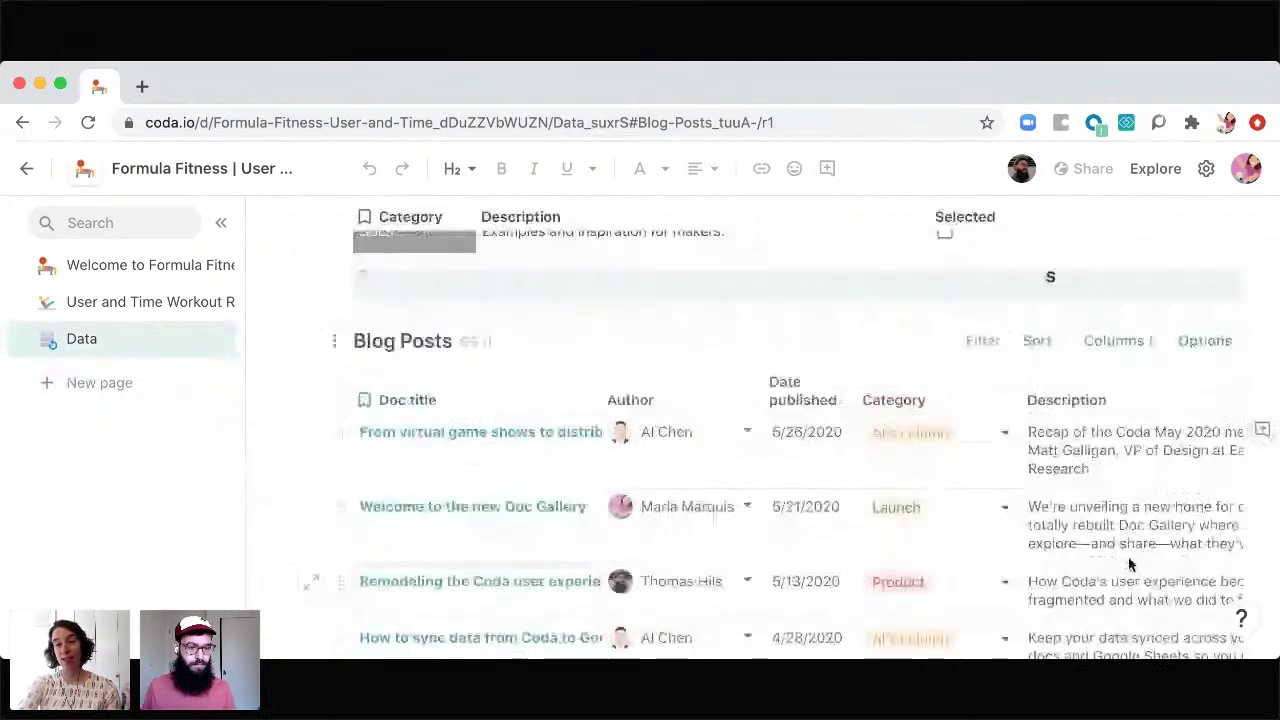
Step: Start an Author filter on the Data page's Blog Posts table, then close the filter panel
click(983, 341)
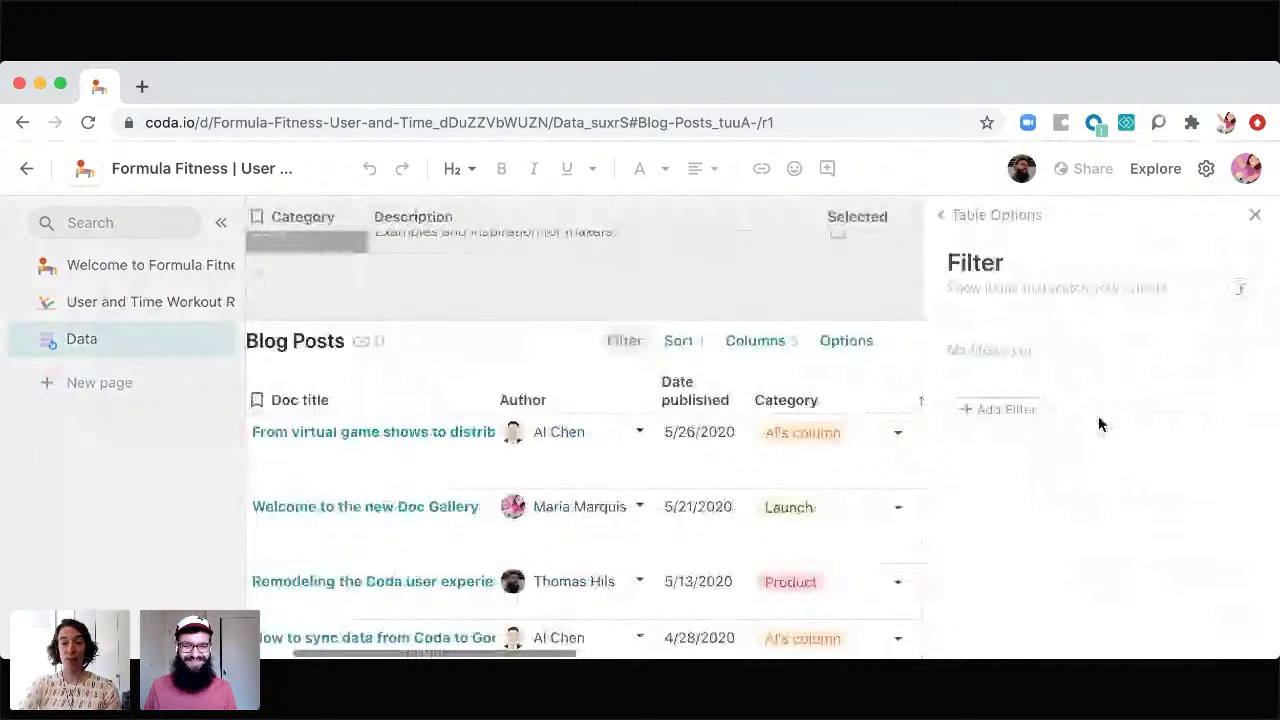
click(1005, 409)
scroll(1034, 209, down, 1)
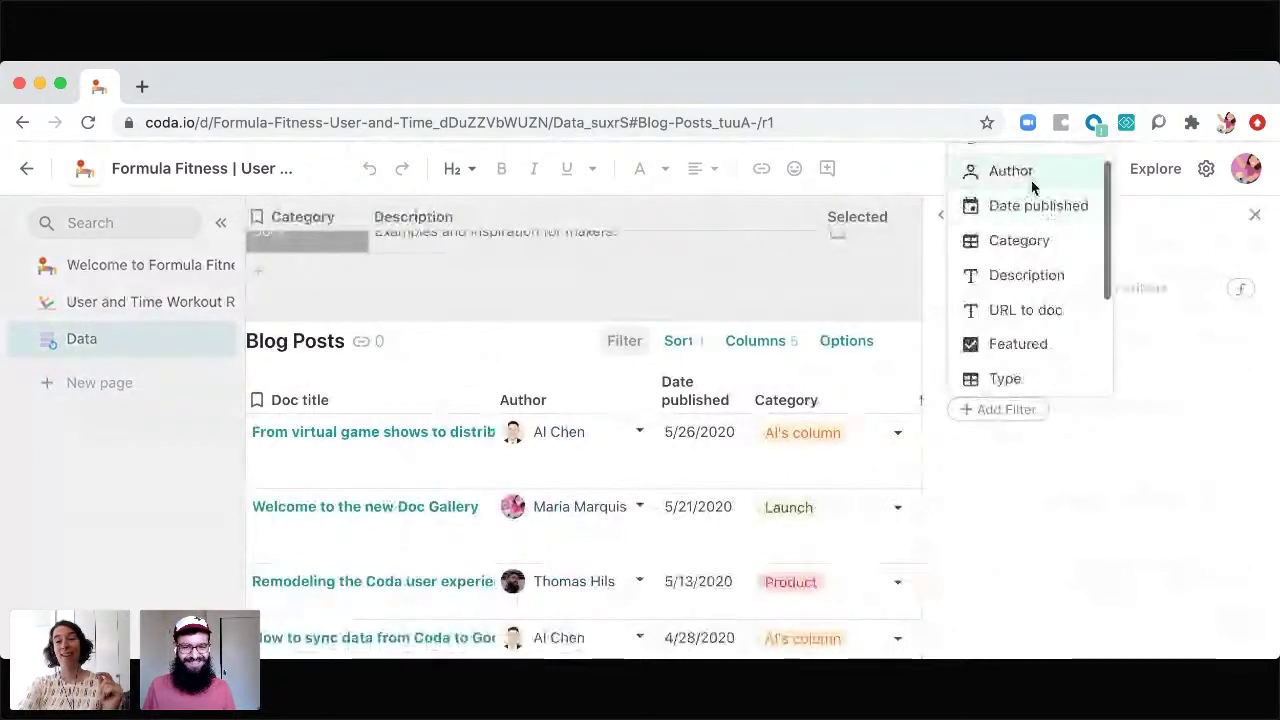
click(1031, 180)
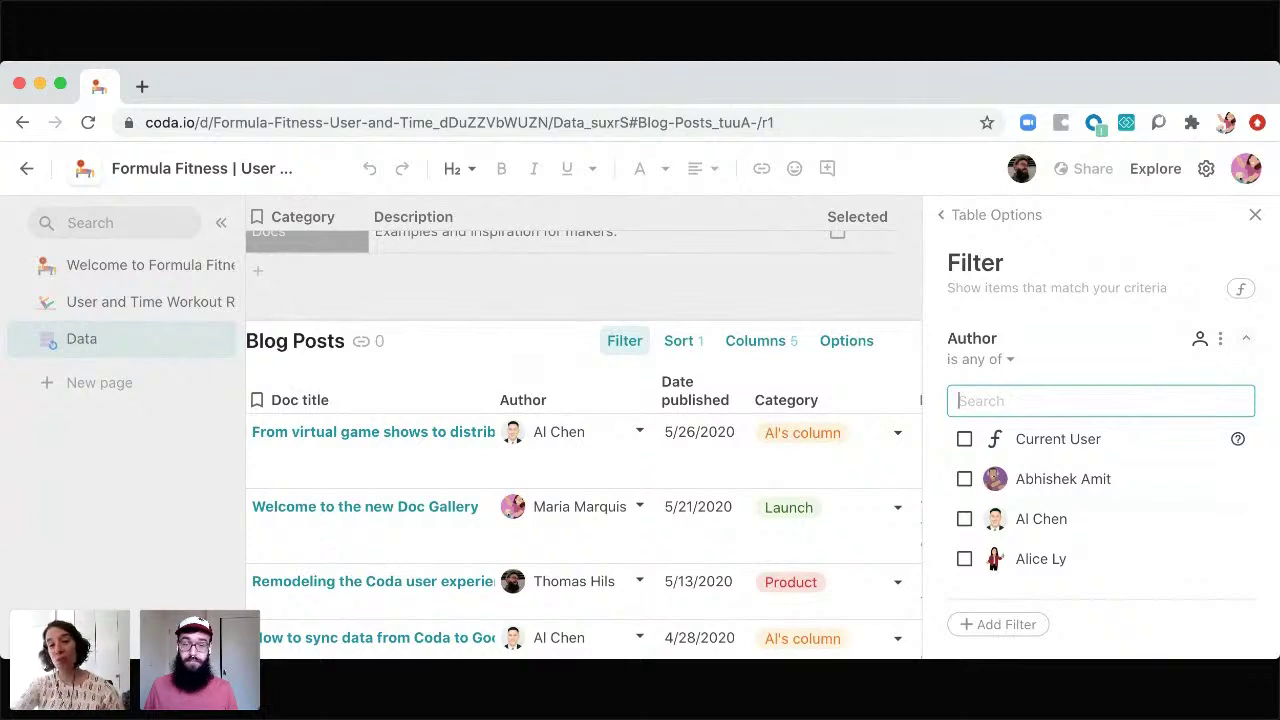
click(1256, 216)
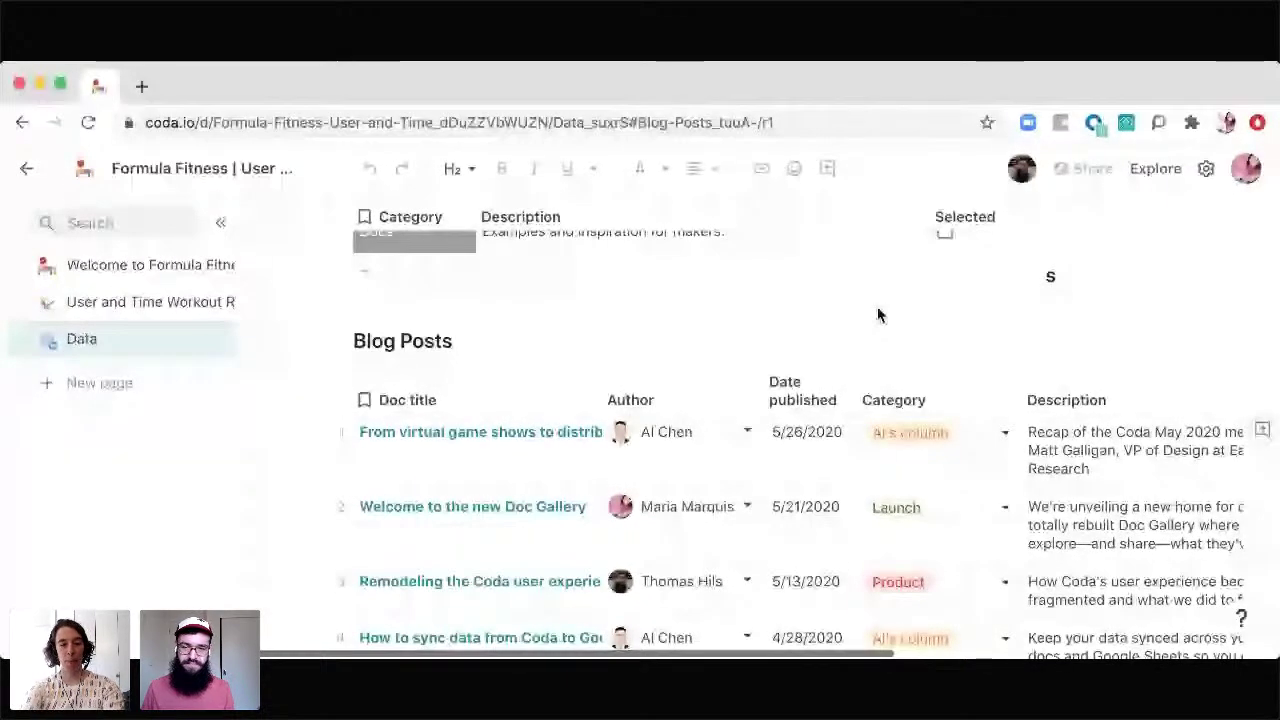
Step: Create a blank Untitled doc by visiting coda.new in a new browser tab
click(142, 89)
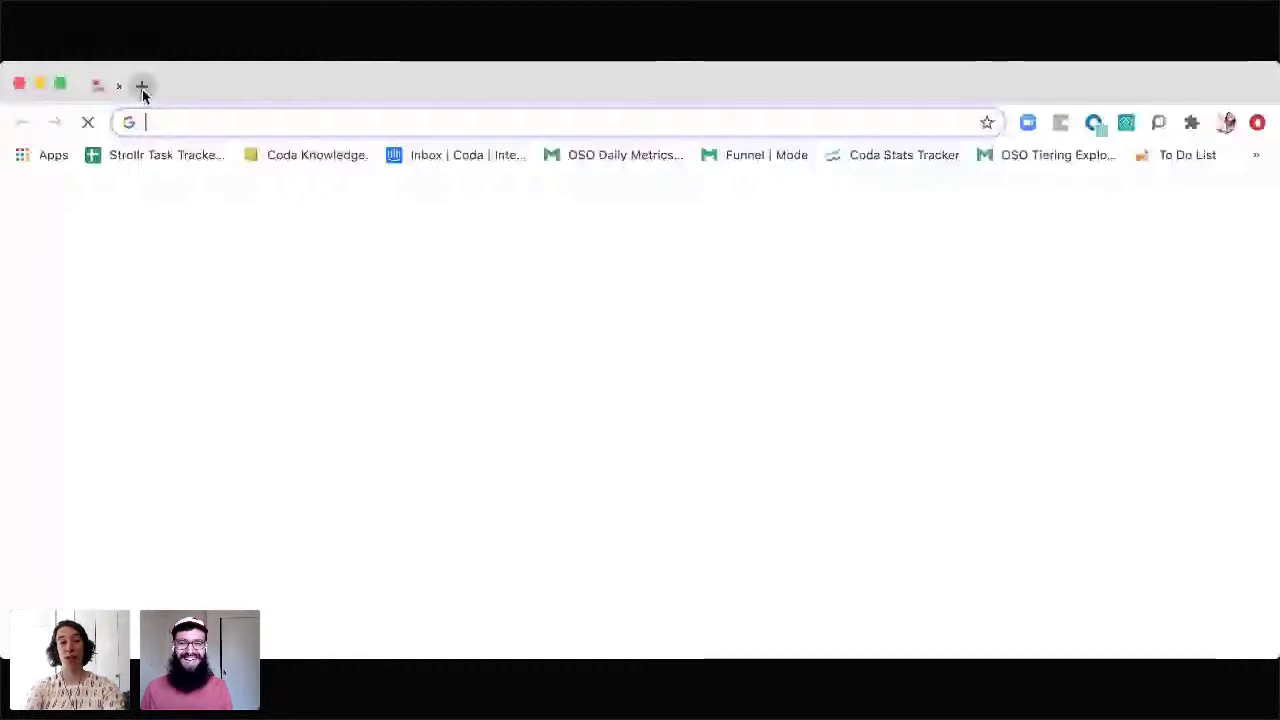
text(coda.new)
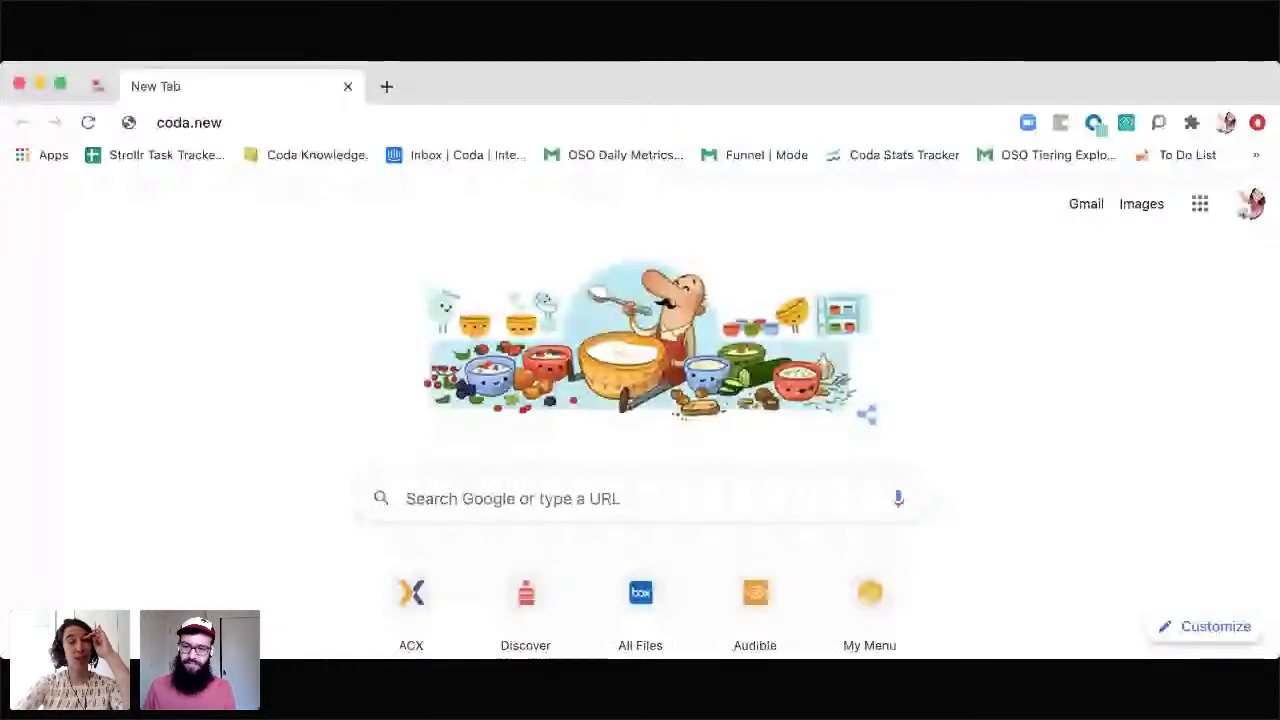
key(Return)
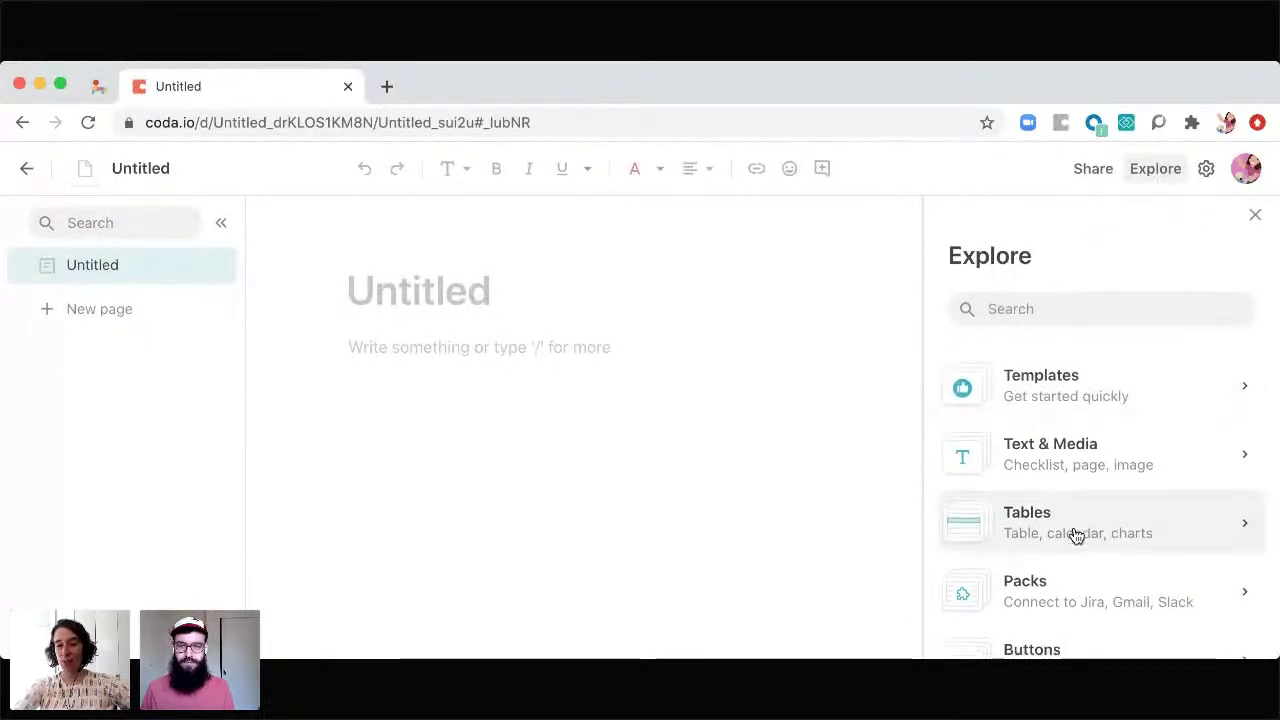
scroll(1075, 534, down, 3)
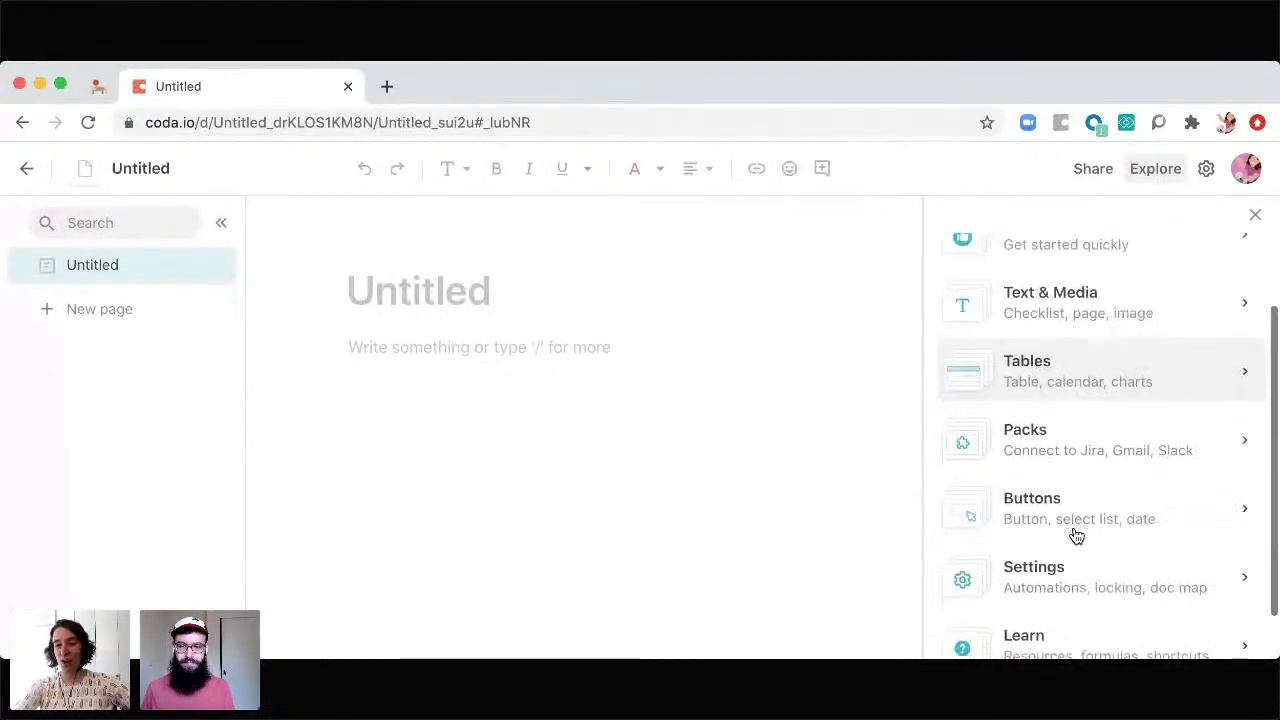
Step: Browse the Packs list in the Explore panel, then close Explore
click(1094, 441)
scroll(1046, 443, down, 5)
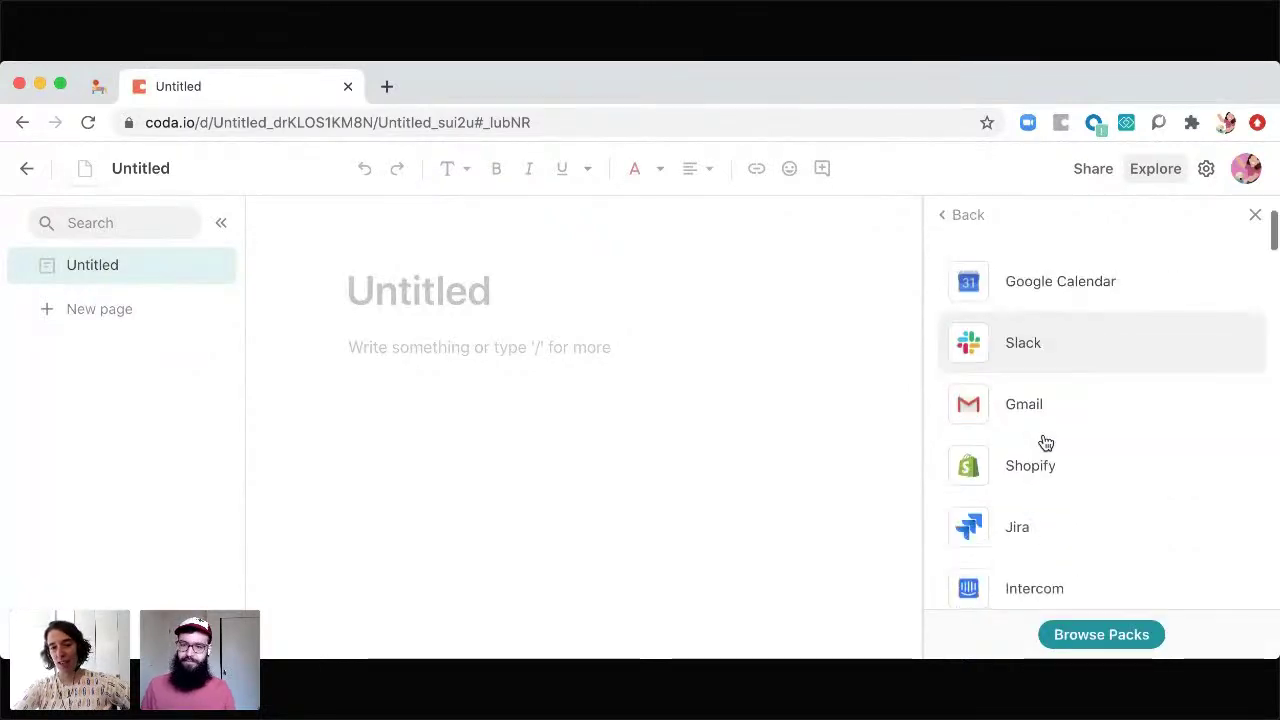
scroll(1045, 441, down, 5)
scroll(1040, 420, up, 10)
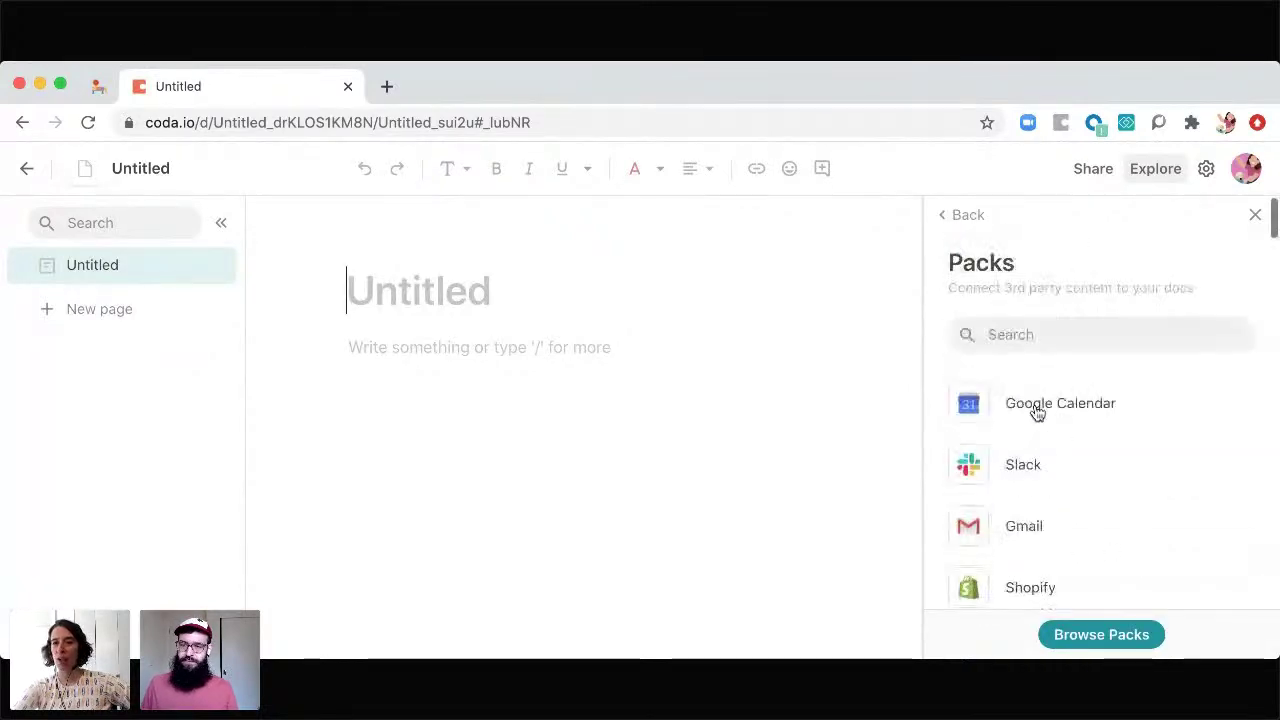
click(957, 217)
click(1255, 215)
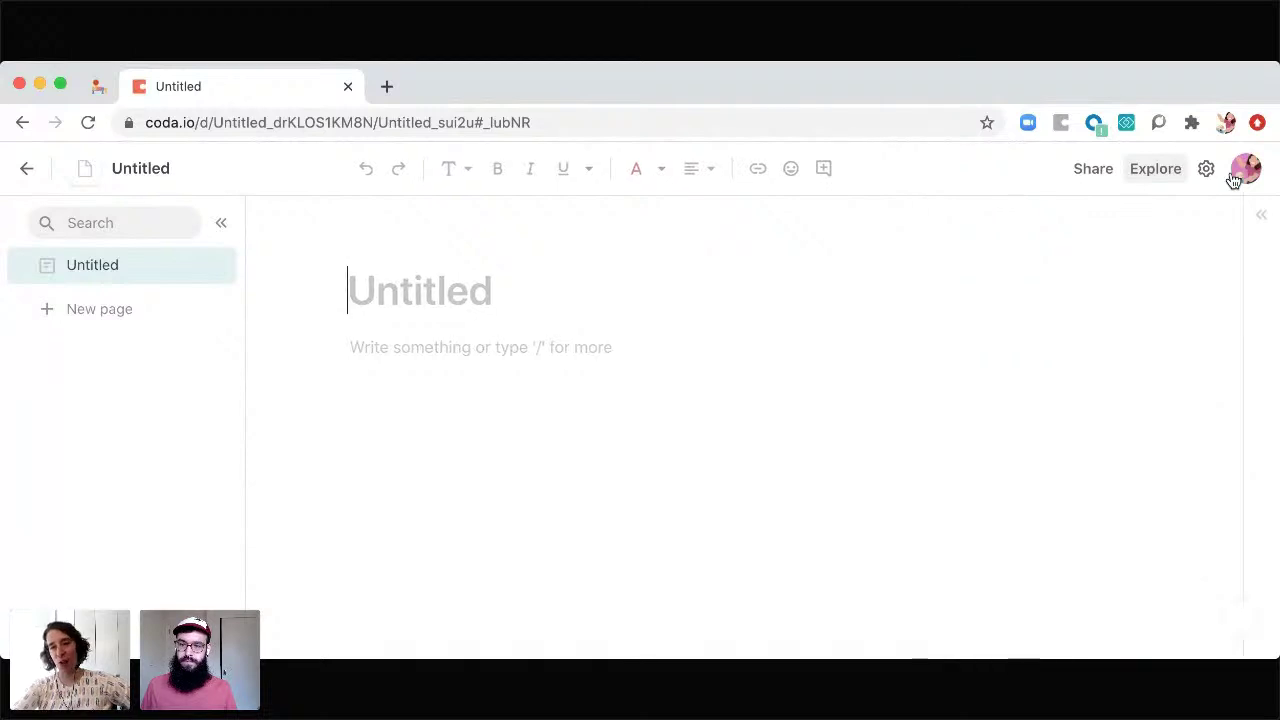
Step: Look through the new doc's settings panel, then close it
click(1206, 170)
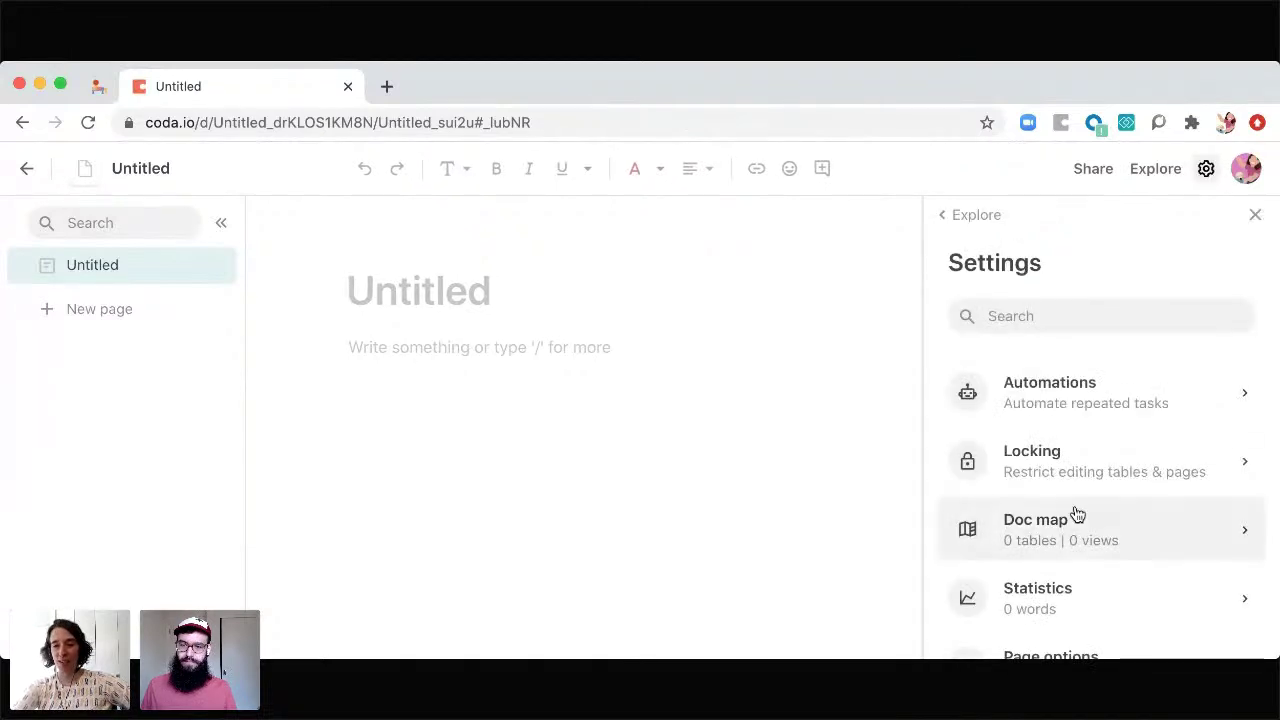
scroll(1076, 514, down, 5)
scroll(1076, 514, up, 5)
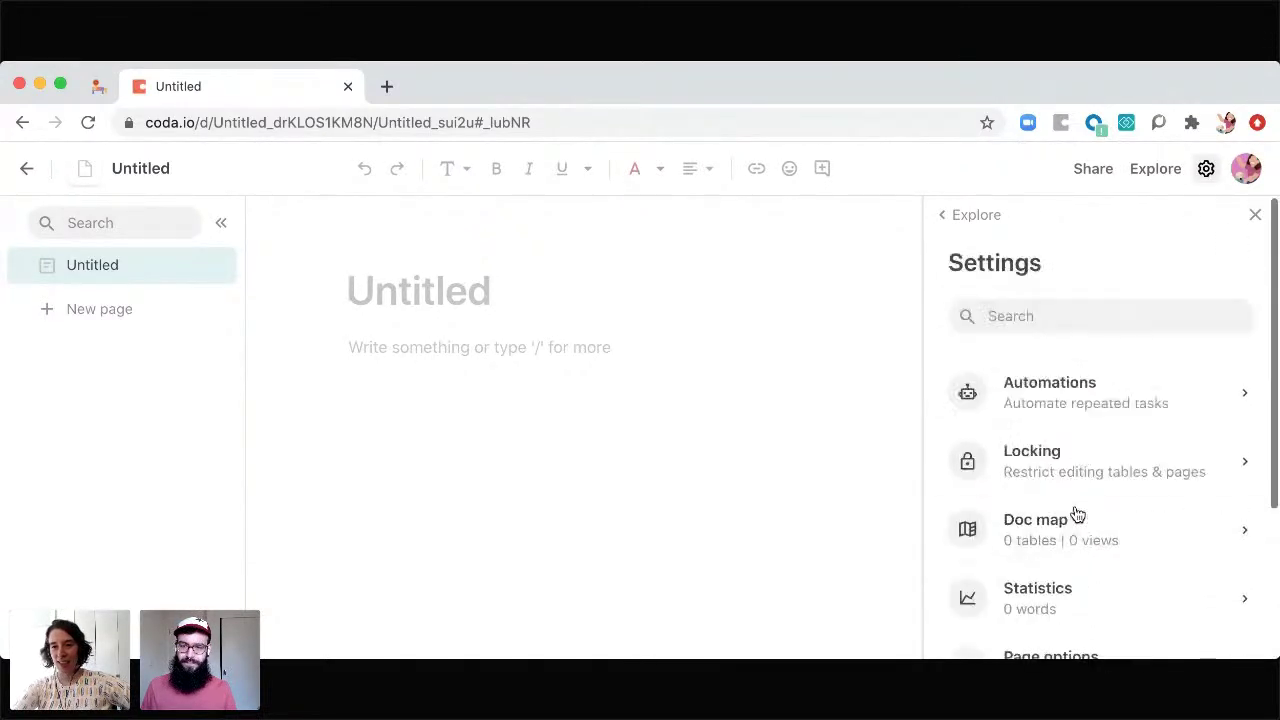
scroll(1091, 491, down, 4)
scroll(1092, 490, down, 1)
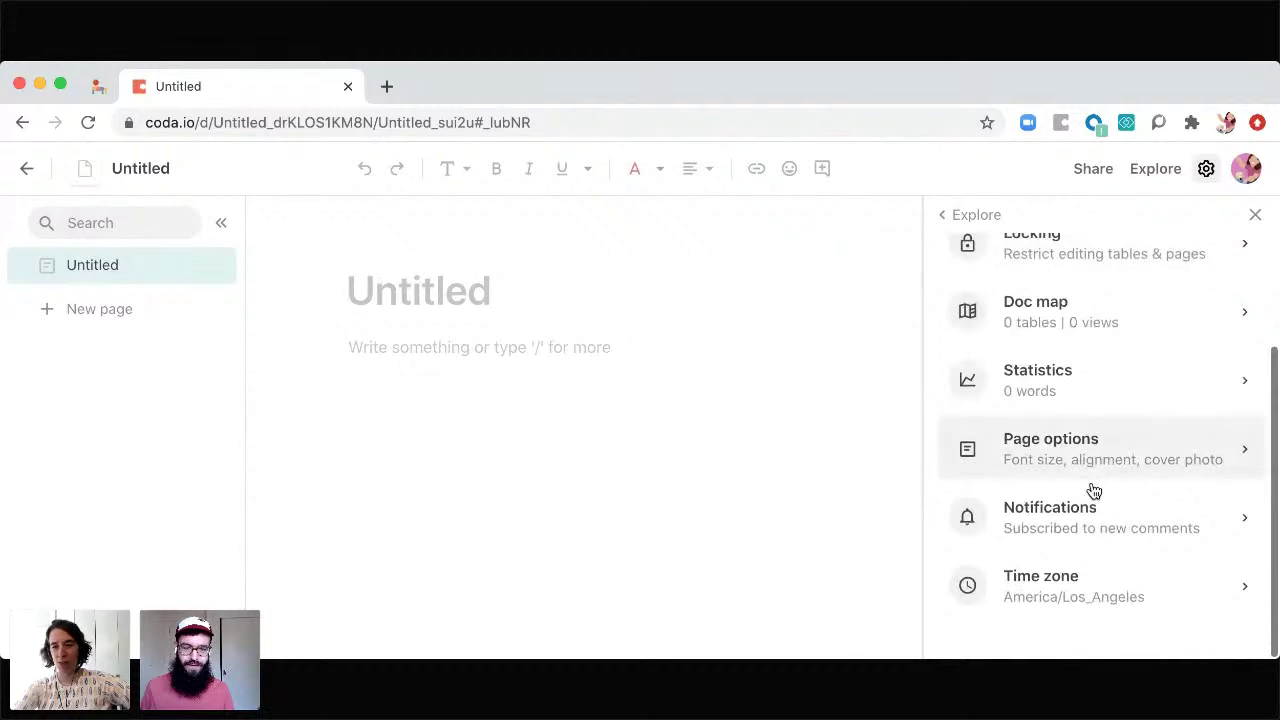
click(1256, 216)
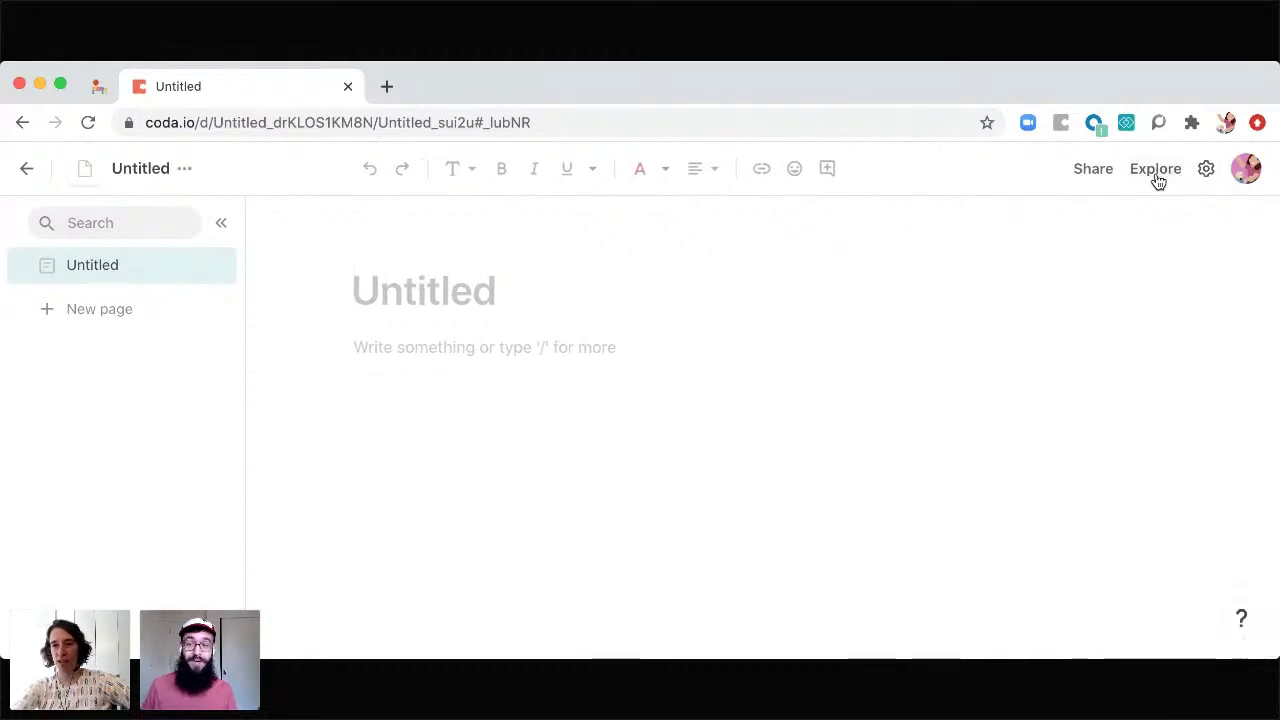
Step: Open the Cross-doc Pack's description from Explore > Packs
click(1156, 177)
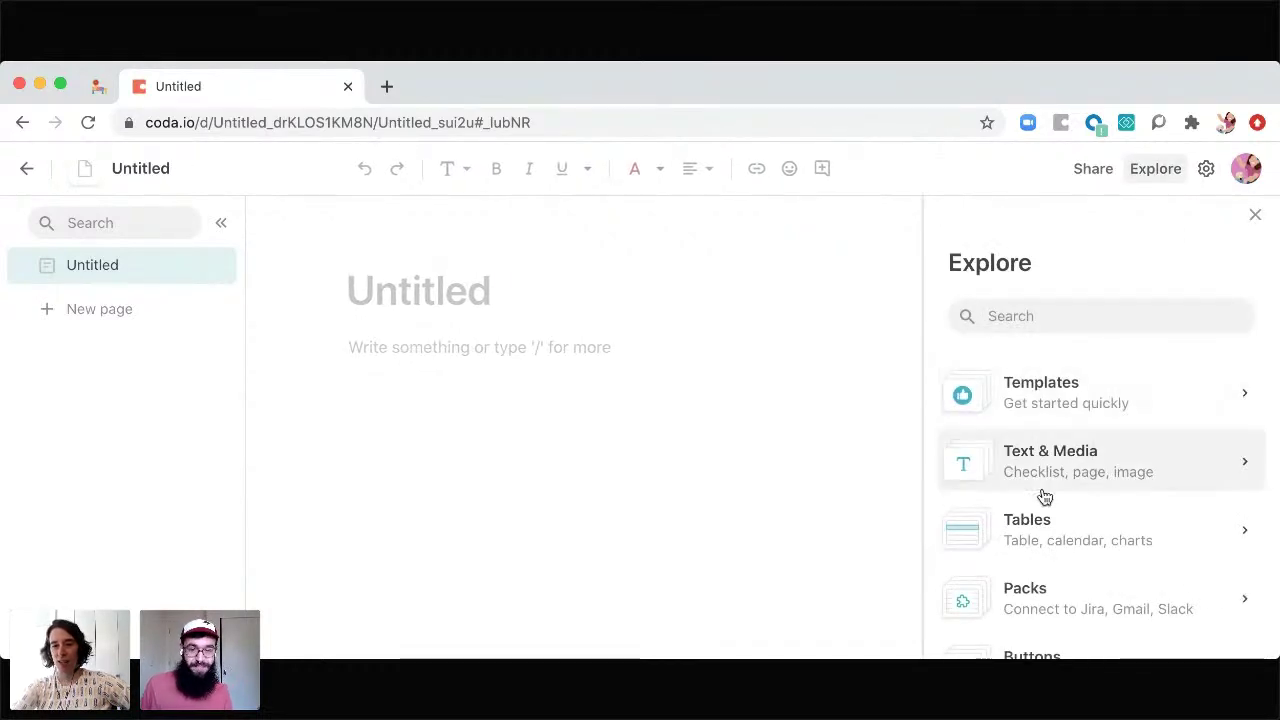
scroll(1043, 491, down, 3)
click(1043, 449)
scroll(1077, 480, down, 5)
scroll(1080, 481, down, 3)
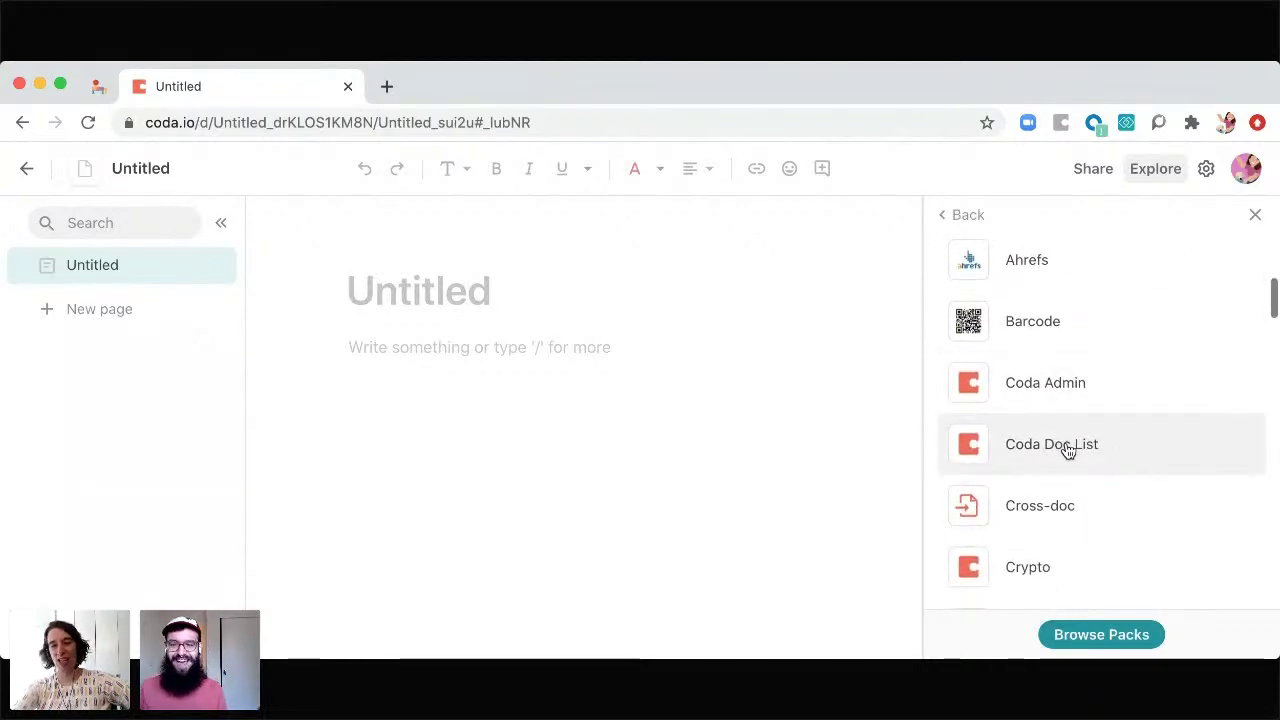
click(1050, 512)
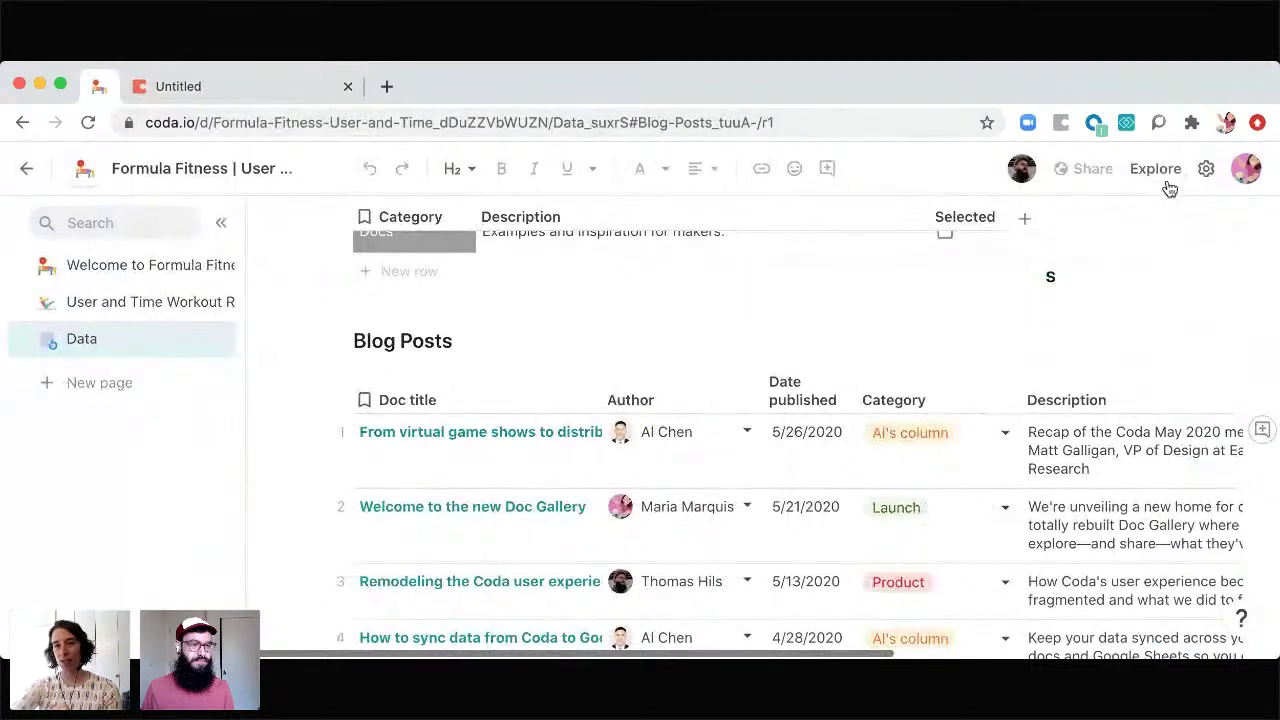
Step: In Formula Fitness, find the Cross-doc pack and sign it in with the Coda account
click(1158, 172)
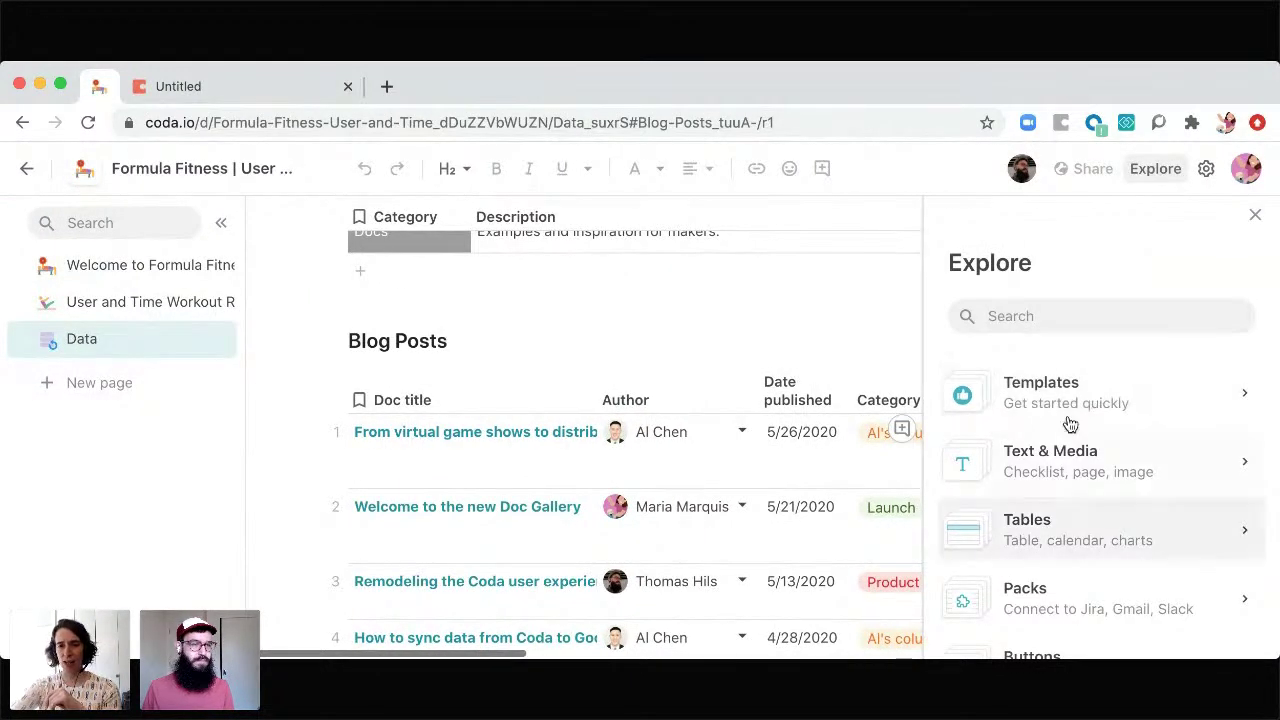
click(1047, 597)
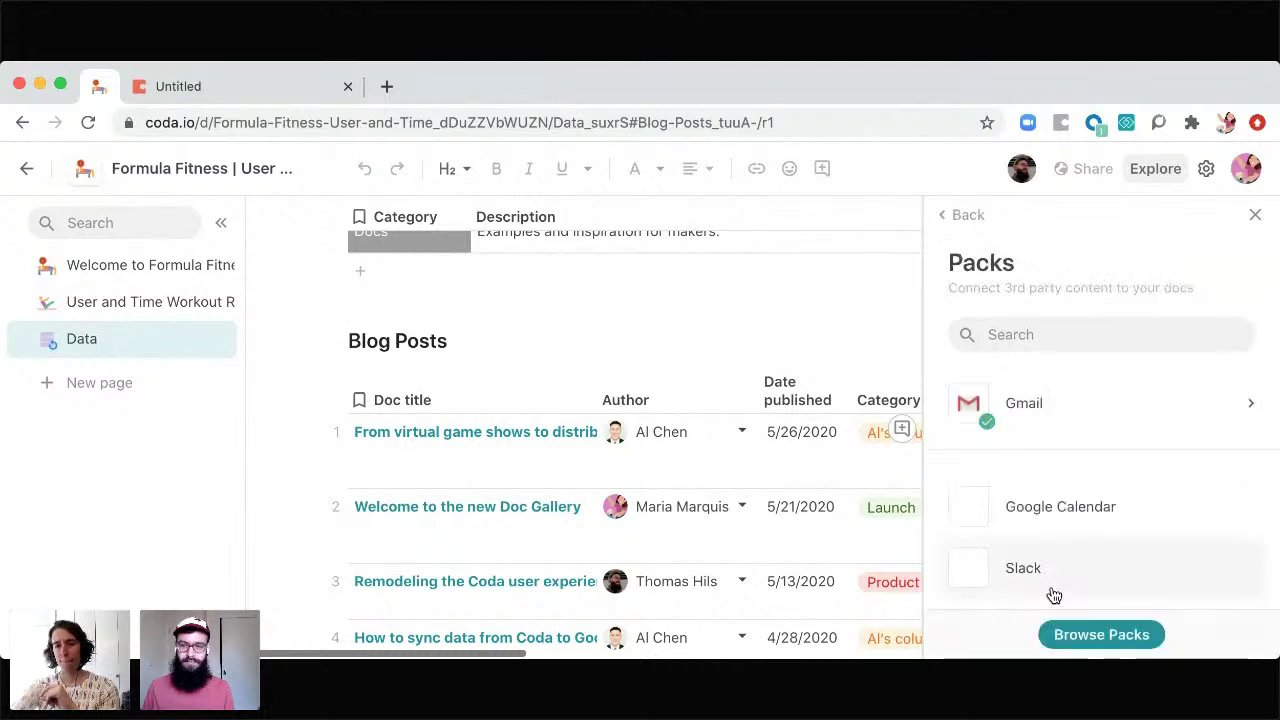
click(1030, 333)
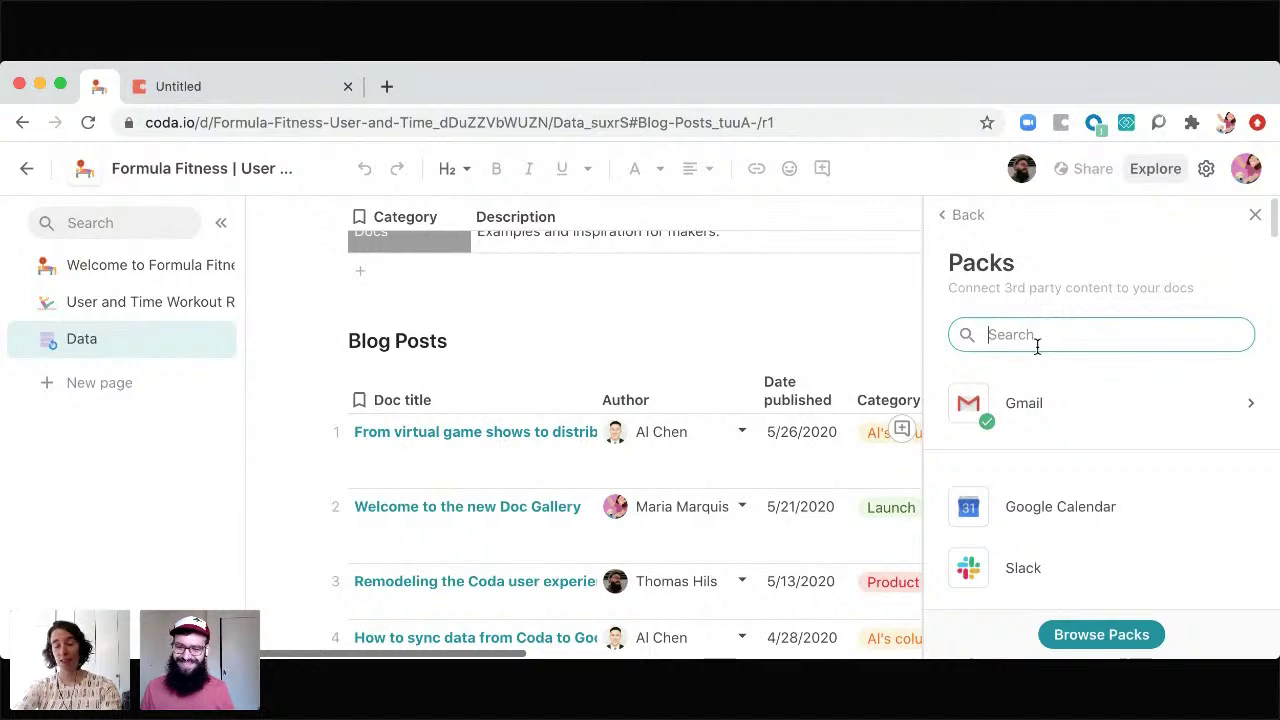
text(cros)
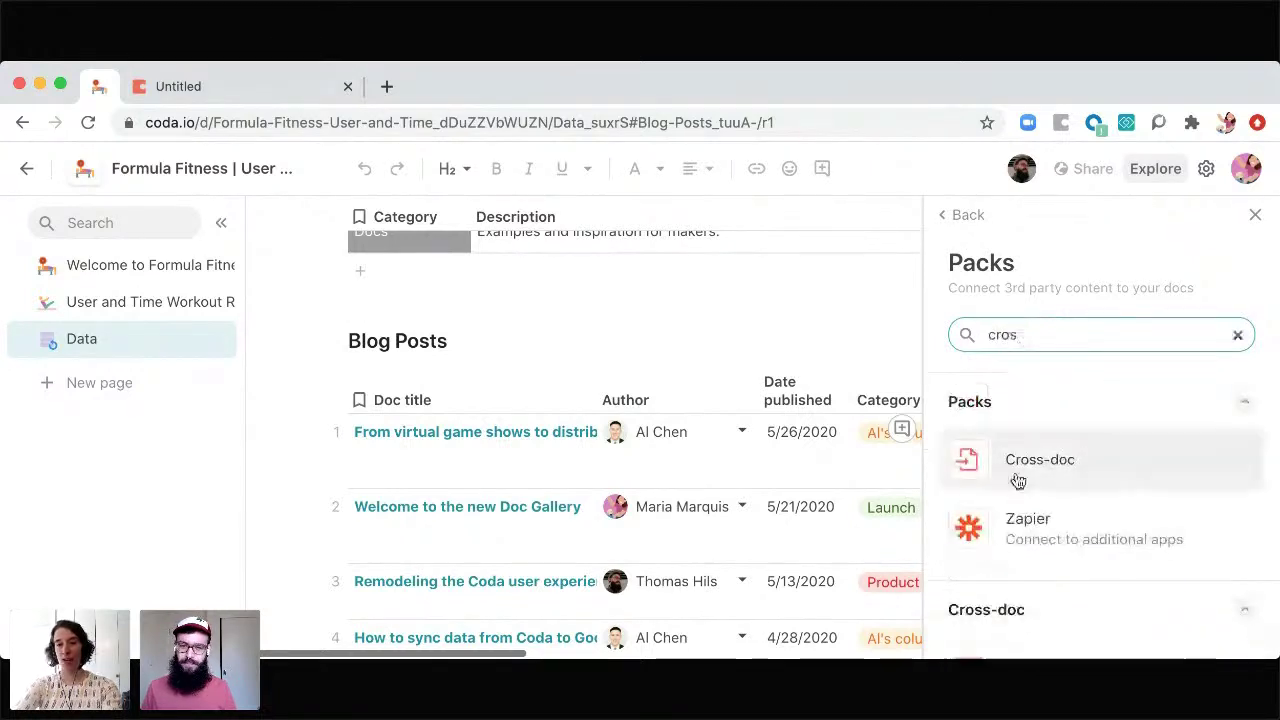
click(1032, 468)
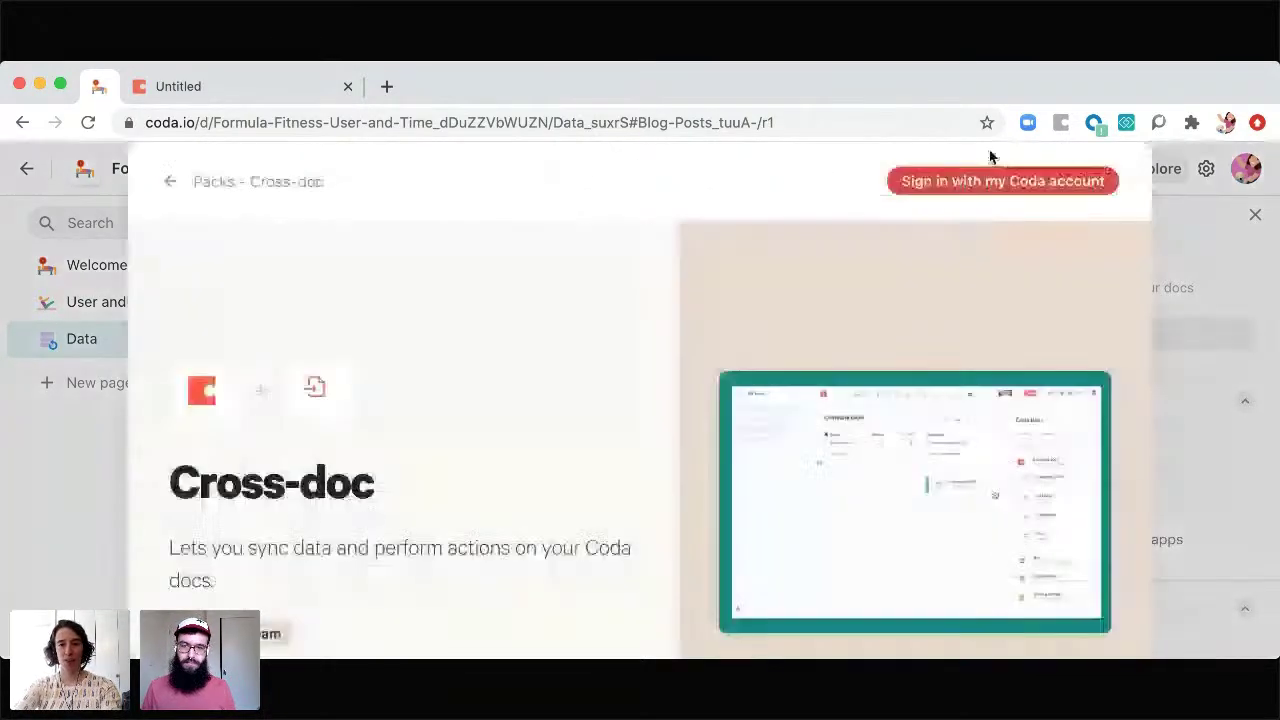
click(995, 180)
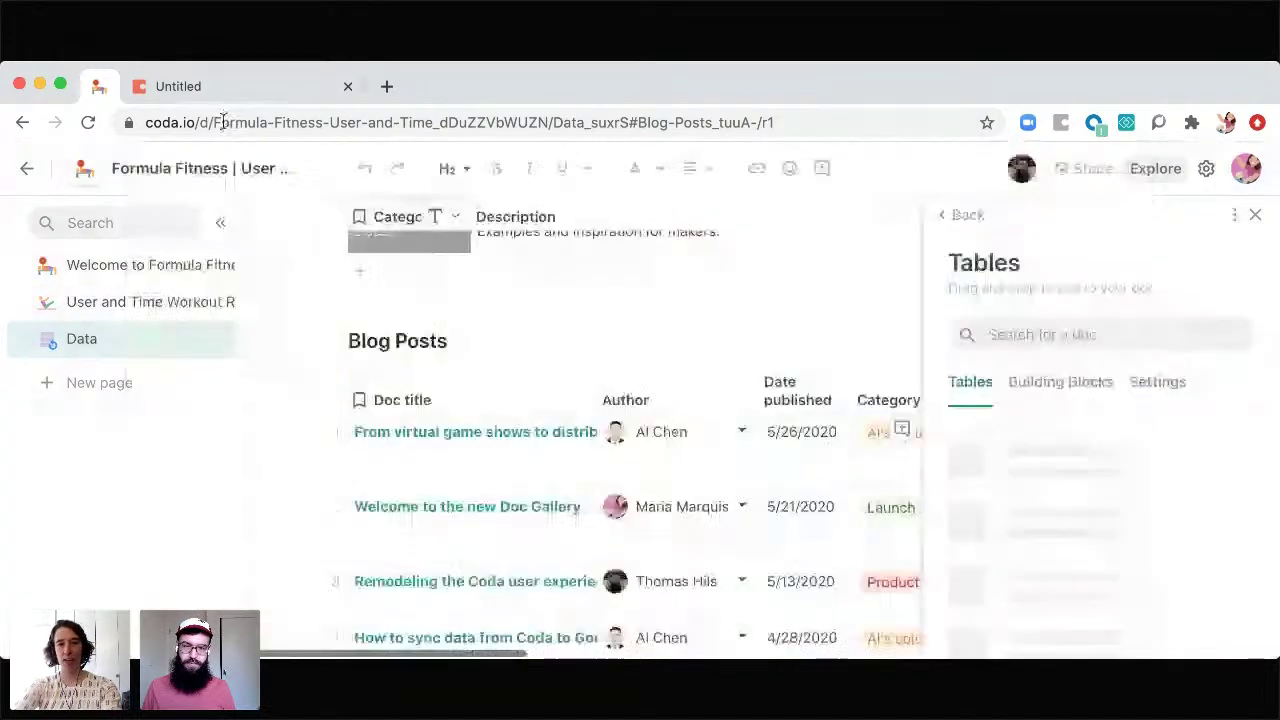
Step: In the Untitled doc, search the pack gallery for 'cros' and view the Cross-doc pack details
click(222, 86)
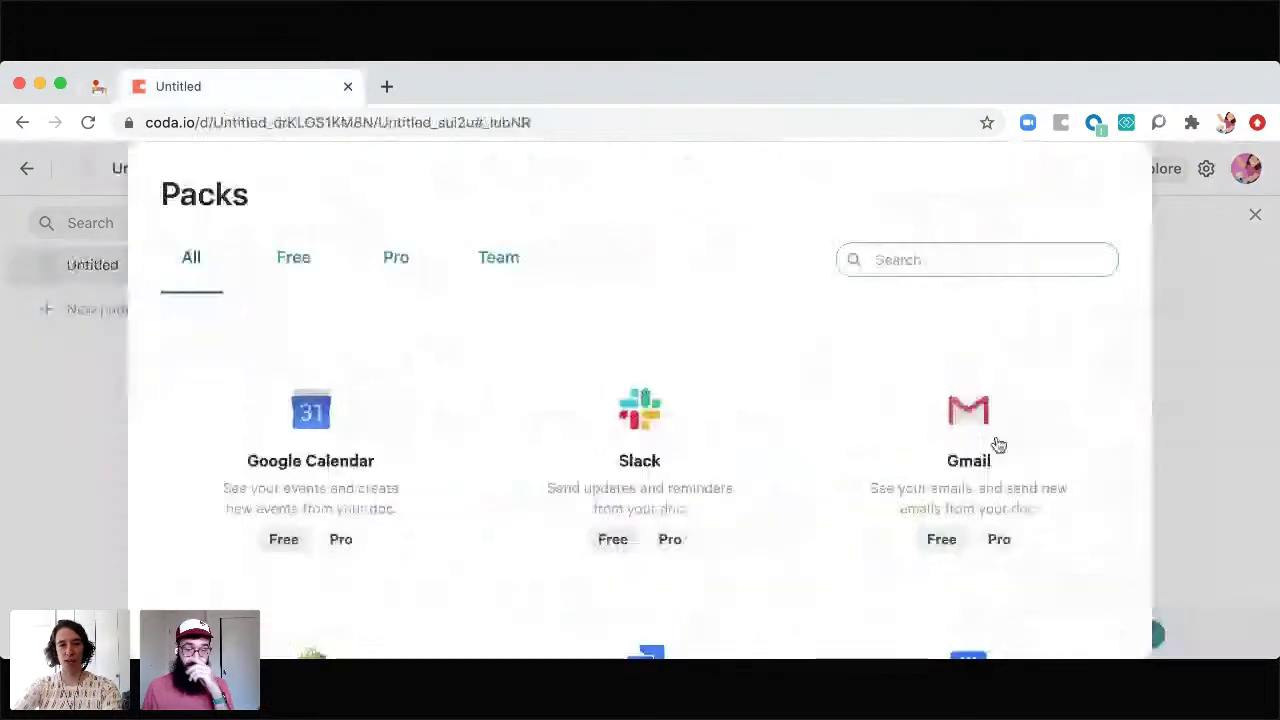
click(876, 276)
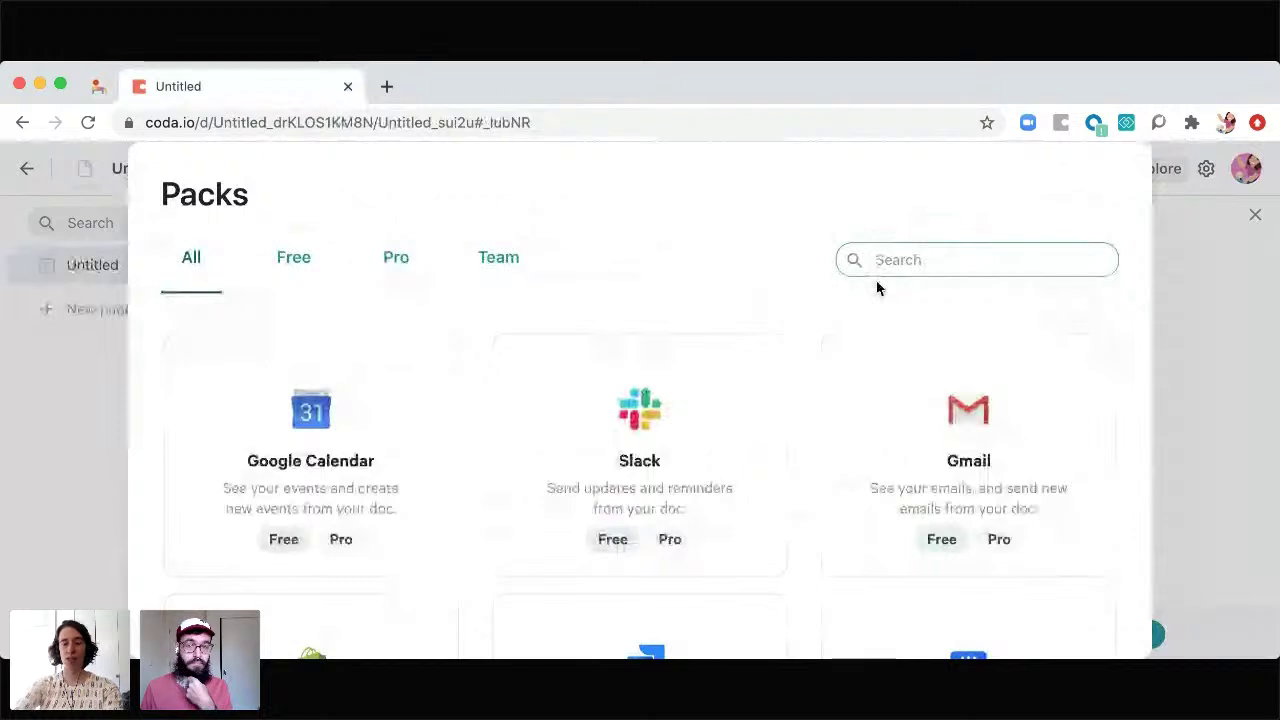
text(cros)
click(381, 399)
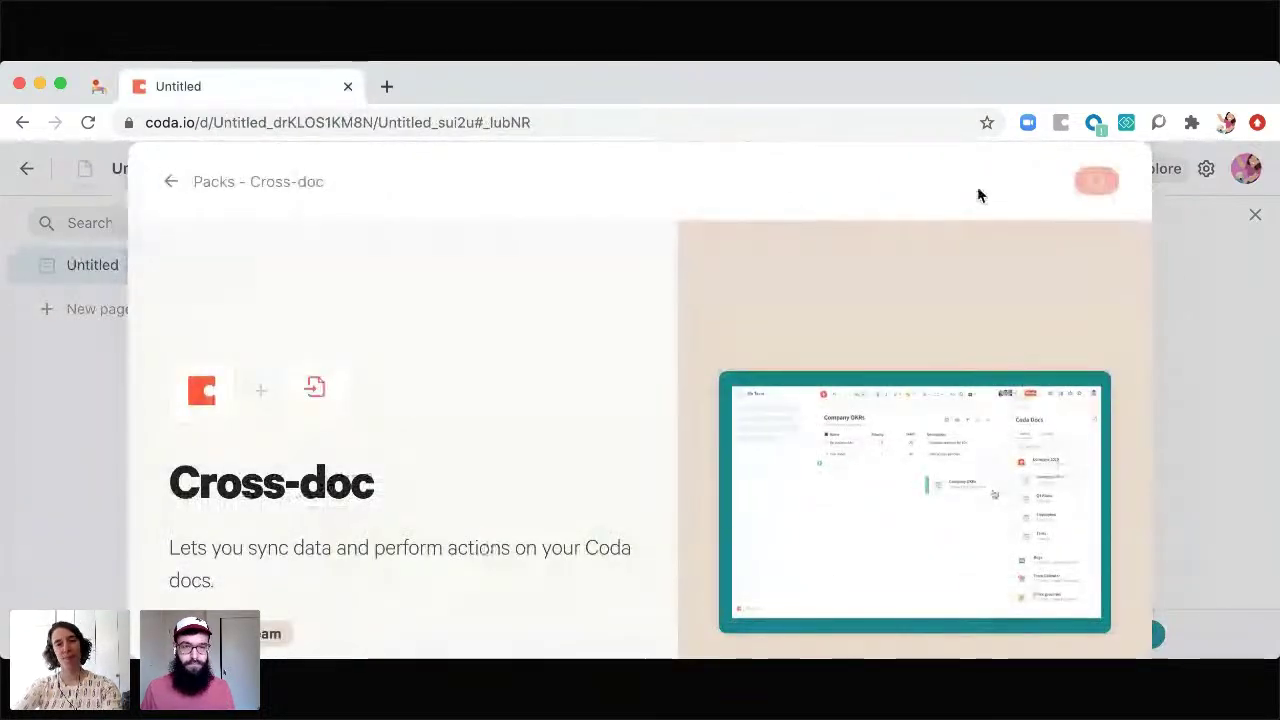
key(Escape)
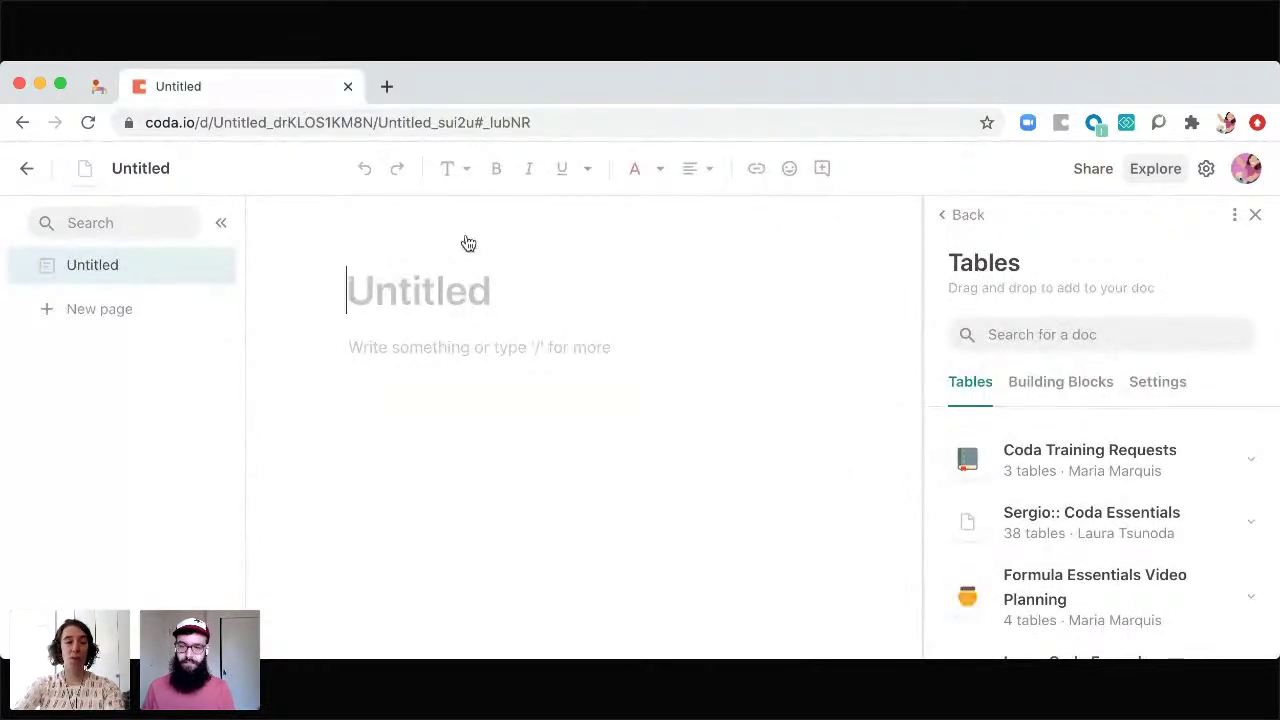
Step: Search the Tables panel for 'formula' and expand Formula Fitness | User and Time's tables
click(1033, 333)
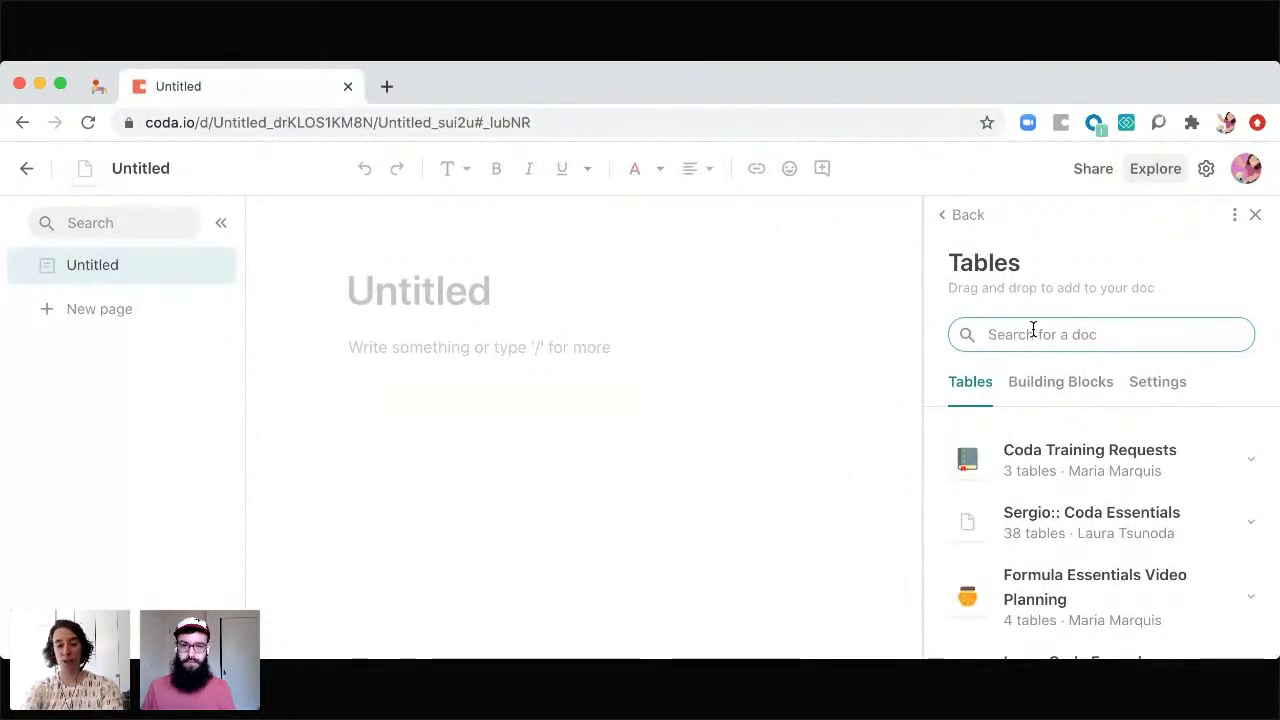
text(formul)
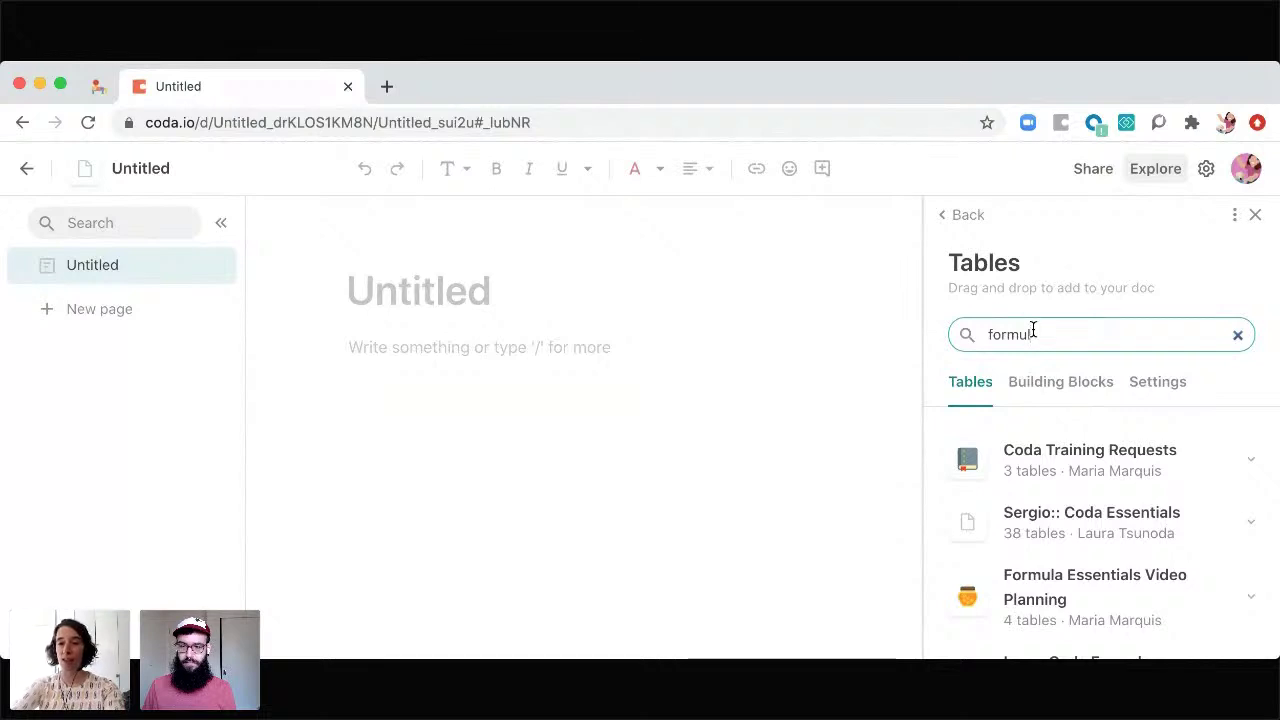
text(a)
scroll(1088, 517, down, 3)
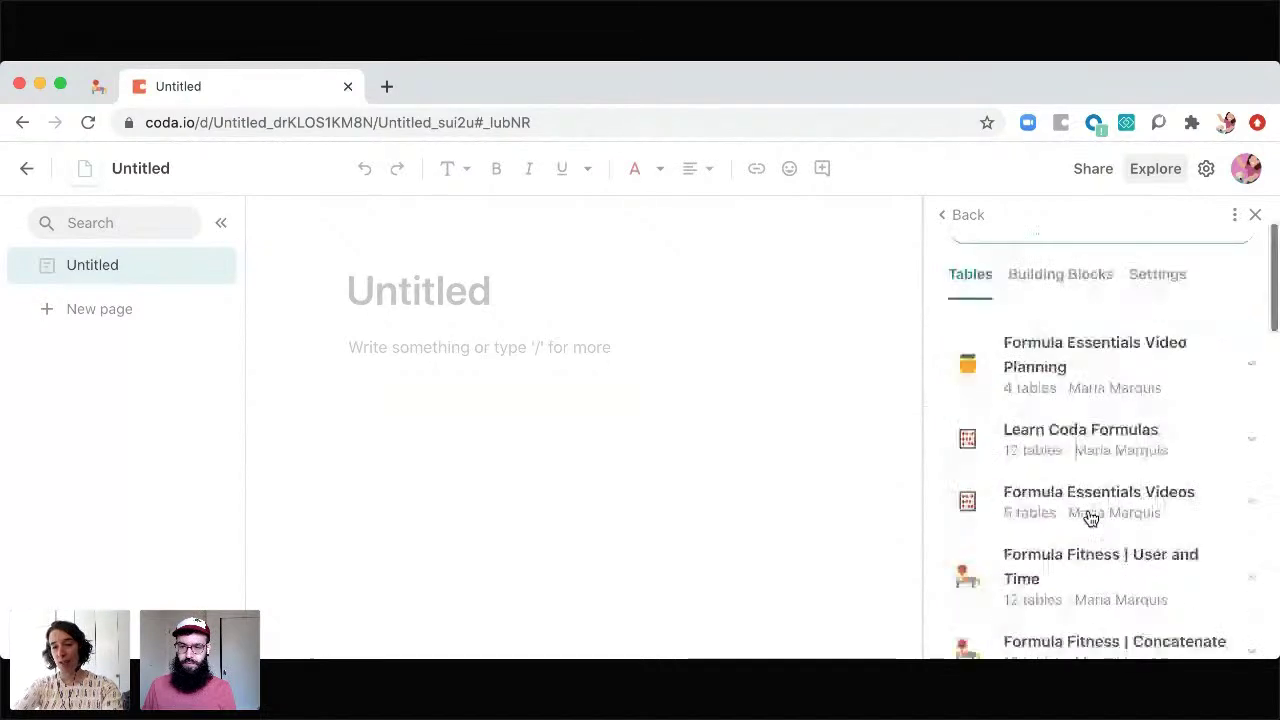
click(1058, 539)
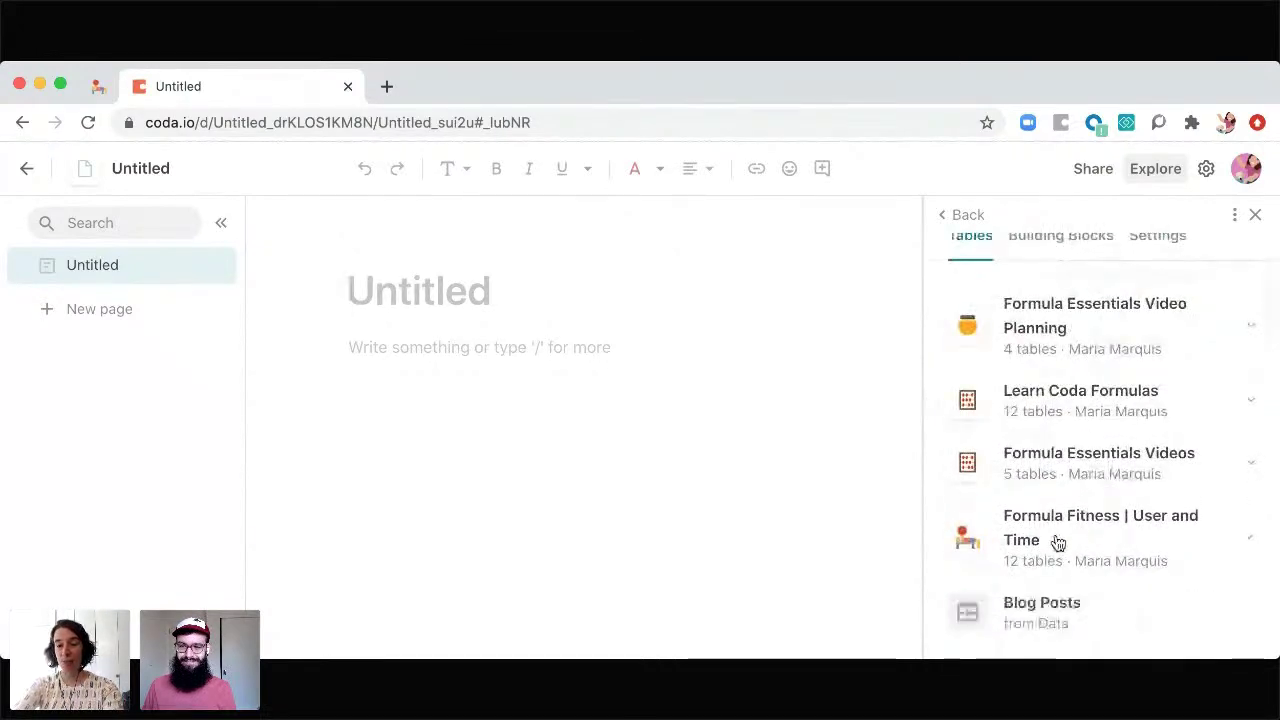
scroll(1044, 582, down, 5)
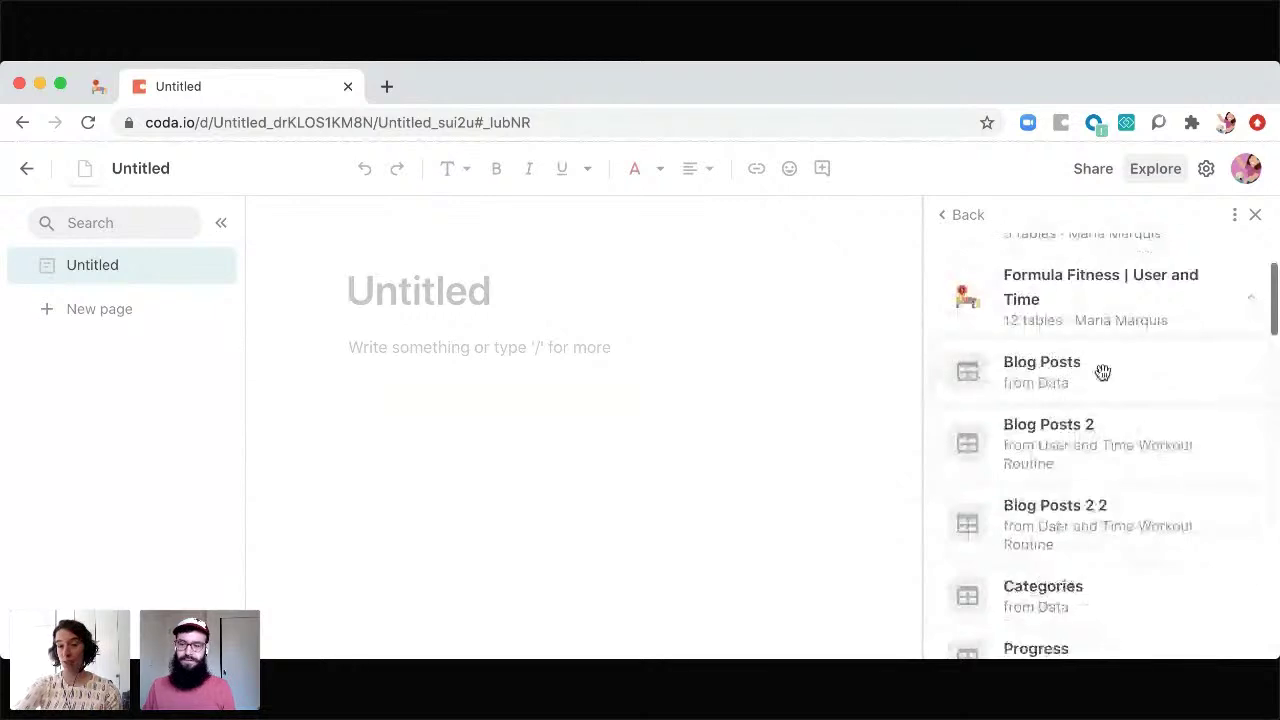
Step: Drag the Blog Posts table into the Untitled doc under the title
drag(1095, 375, 1035, 365)
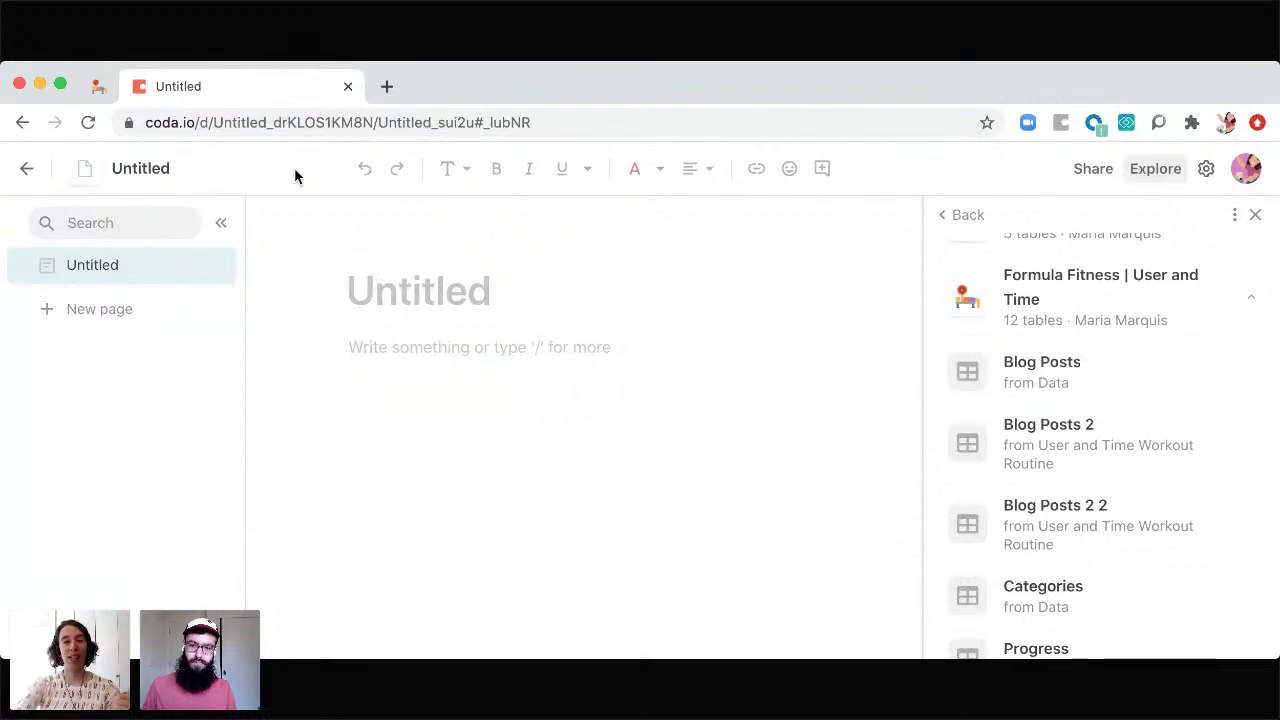
click(98, 86)
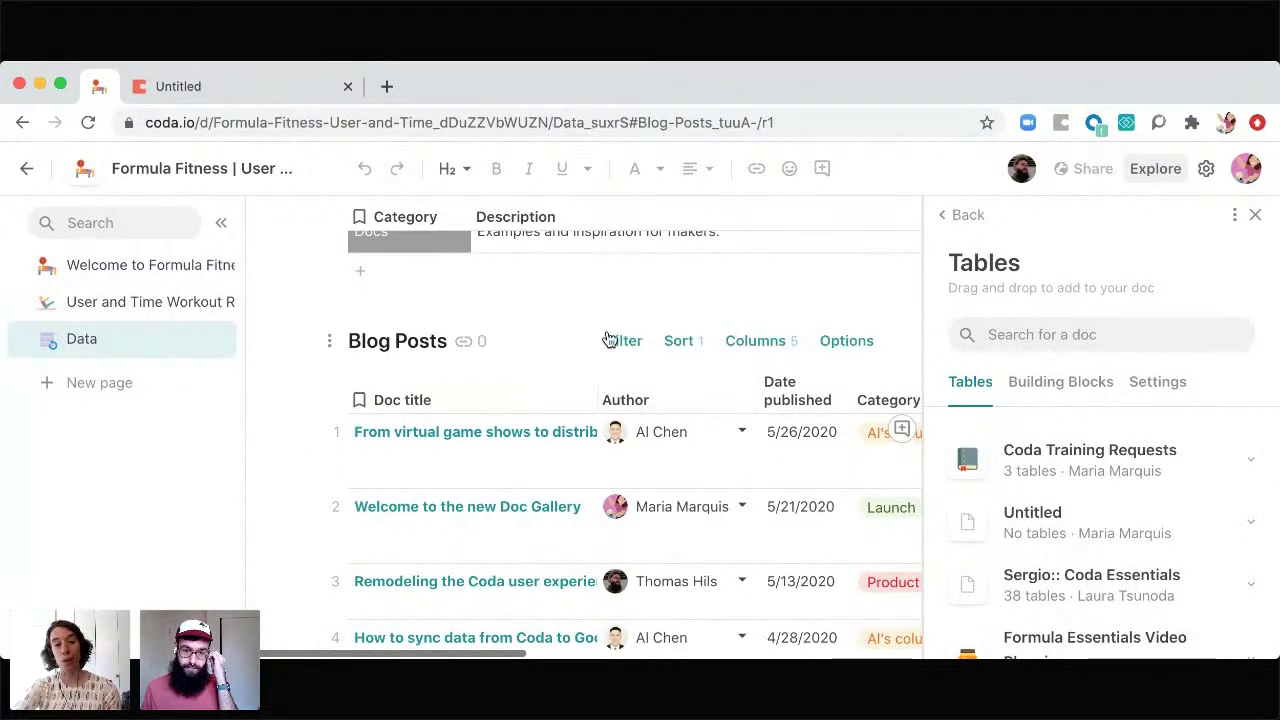
click(277, 86)
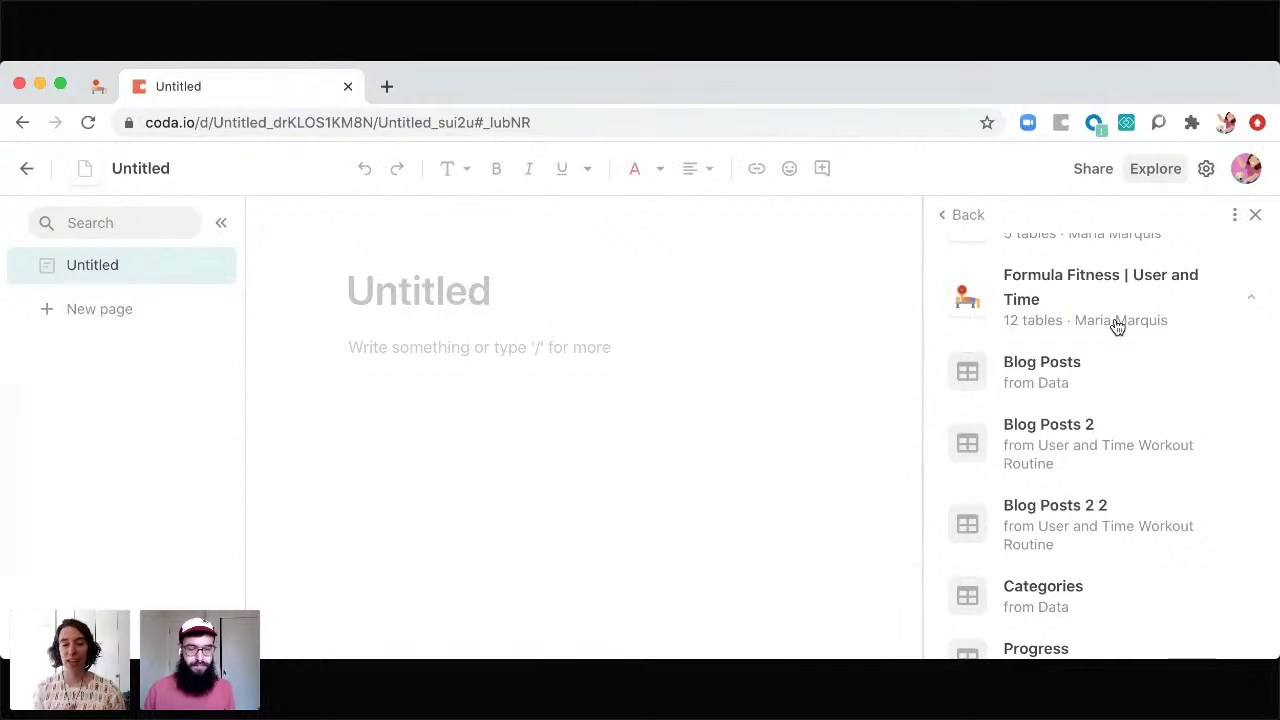
drag(1062, 368, 674, 371)
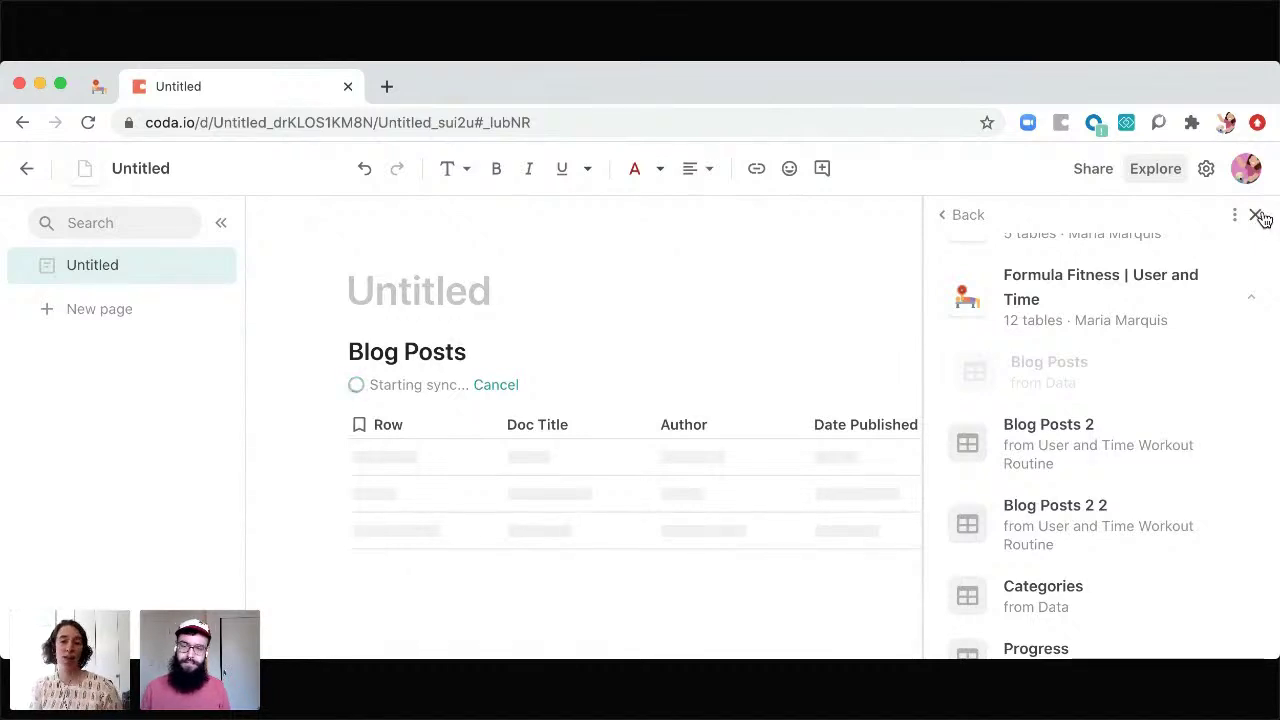
Step: Close the tables panel and scroll across the new synced Blog Posts table
click(1257, 216)
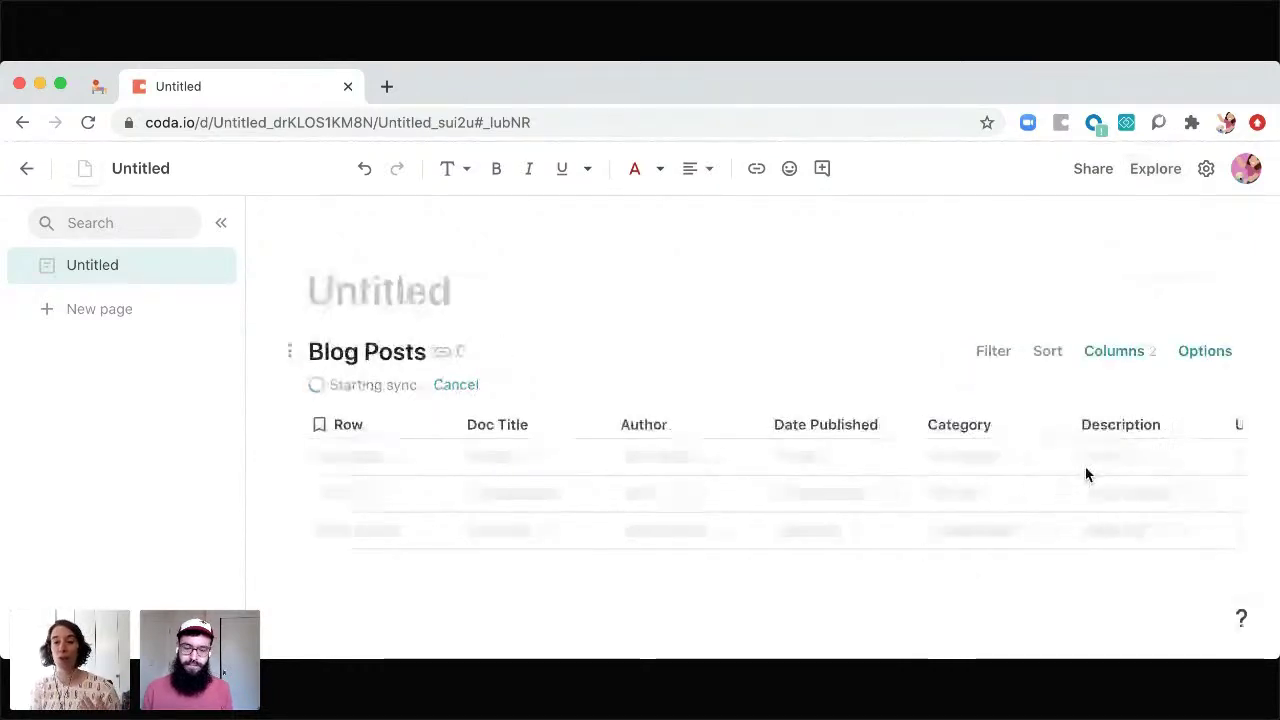
scroll(1087, 474, right, 10)
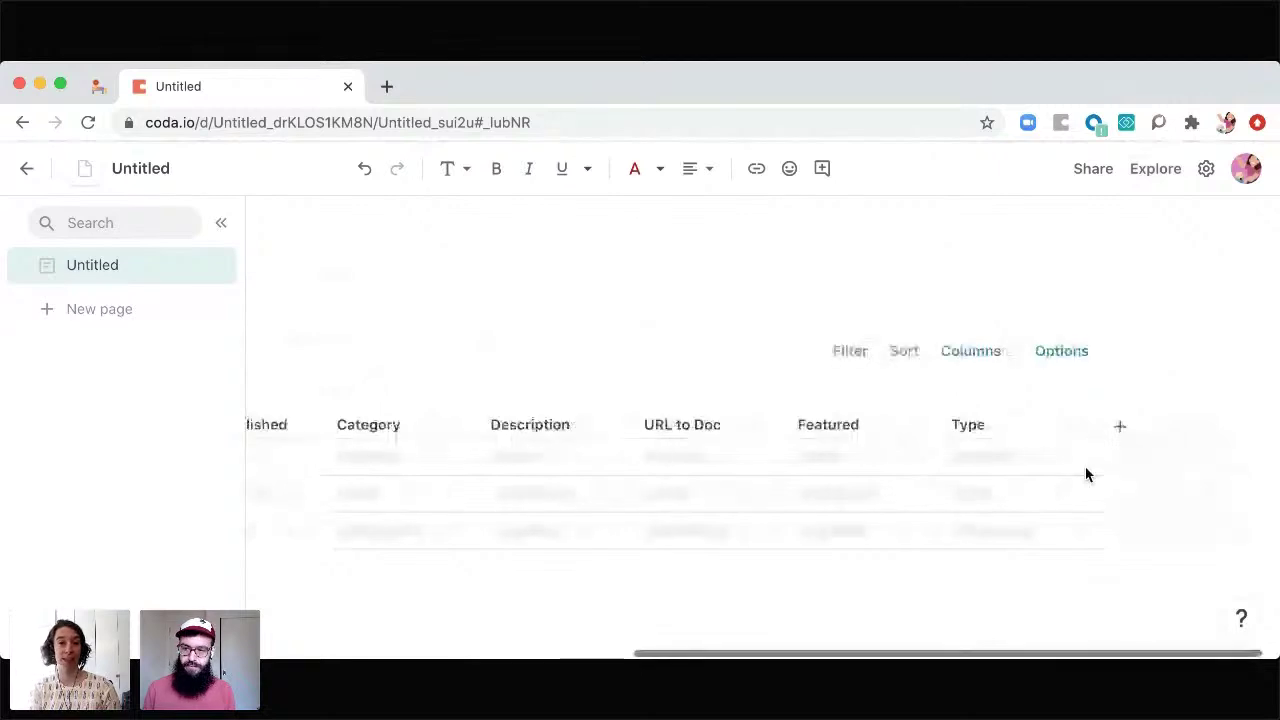
scroll(1087, 474, left, 10)
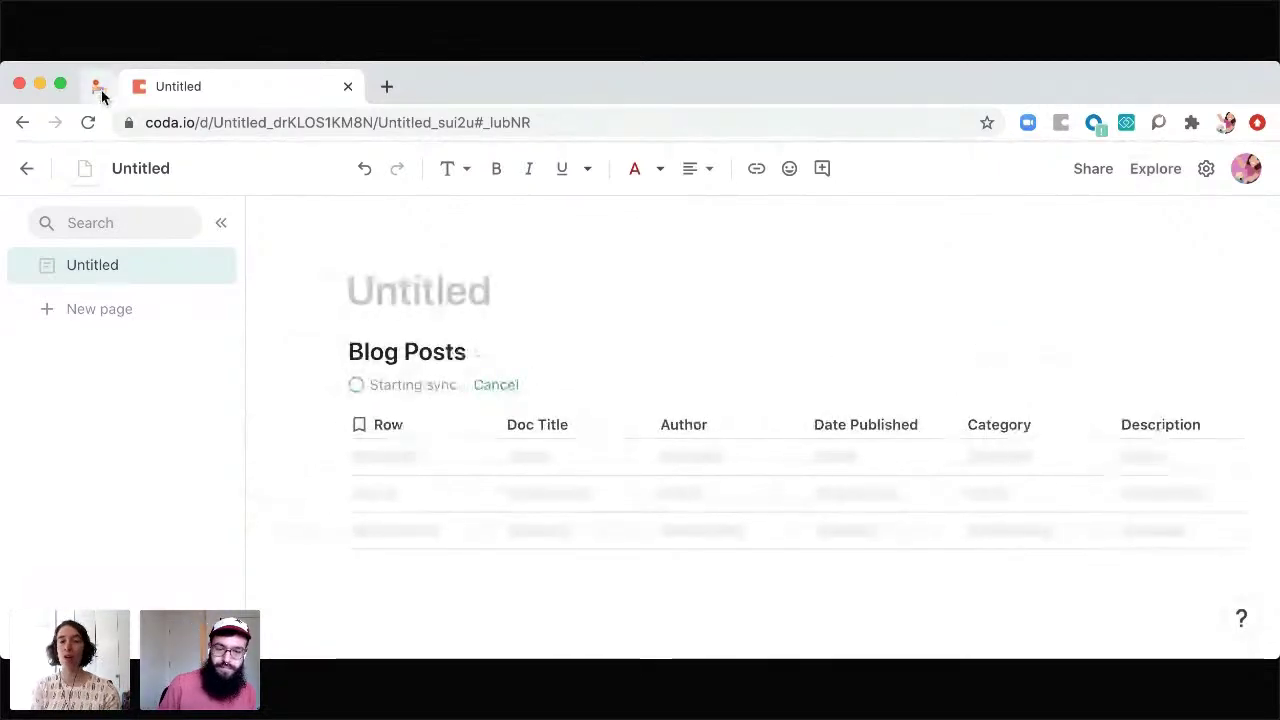
Step: Close the Formula Fitness tables panel and compare its Blog Posts with the Untitled copy
click(101, 90)
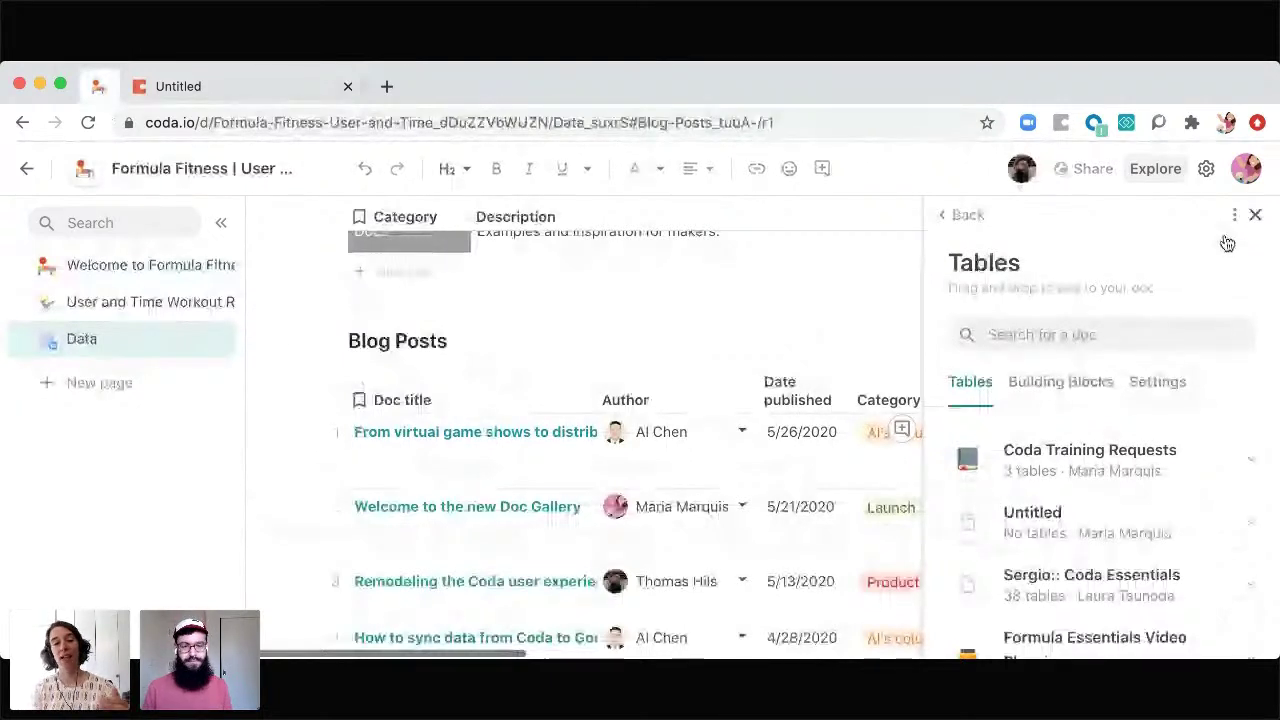
click(1255, 215)
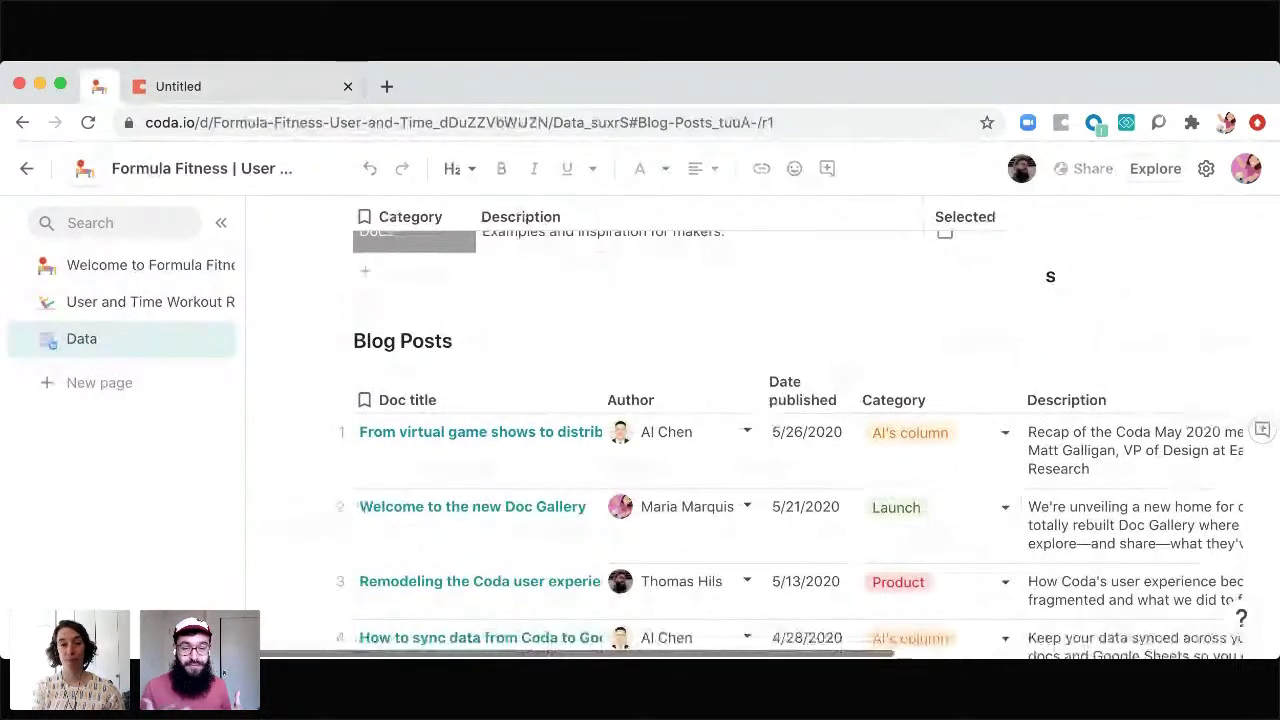
click(292, 94)
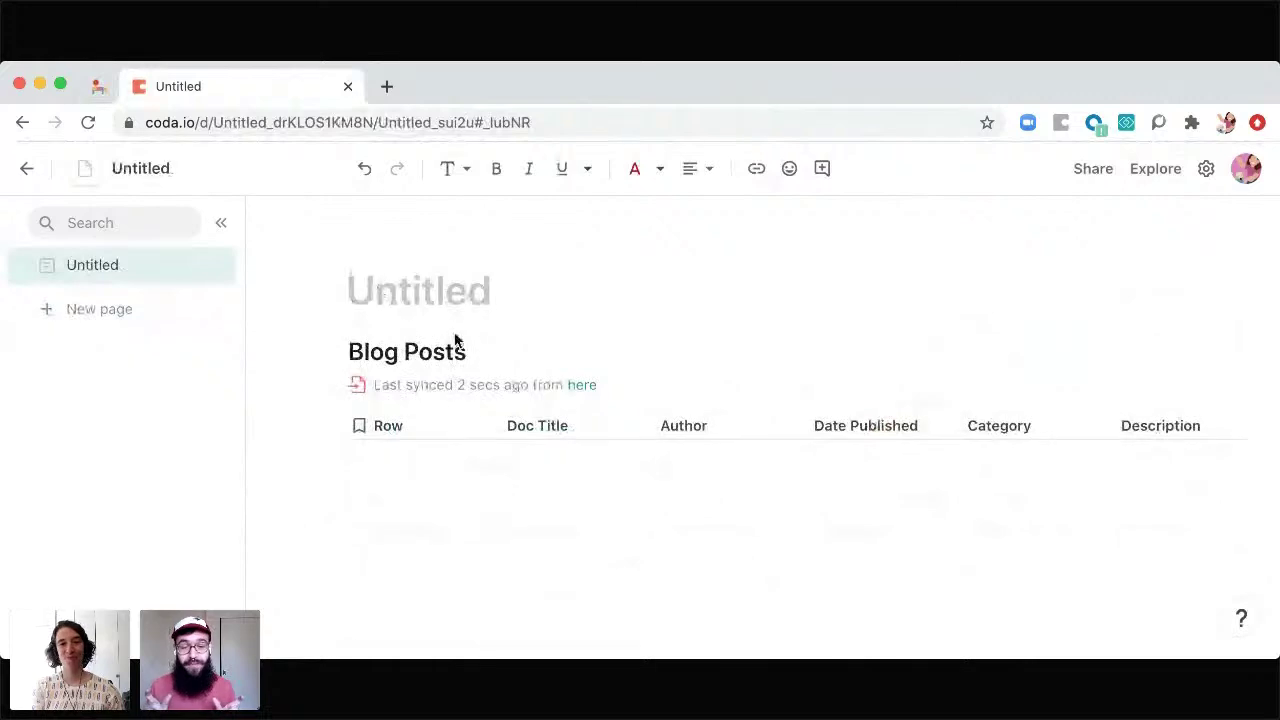
click(98, 90)
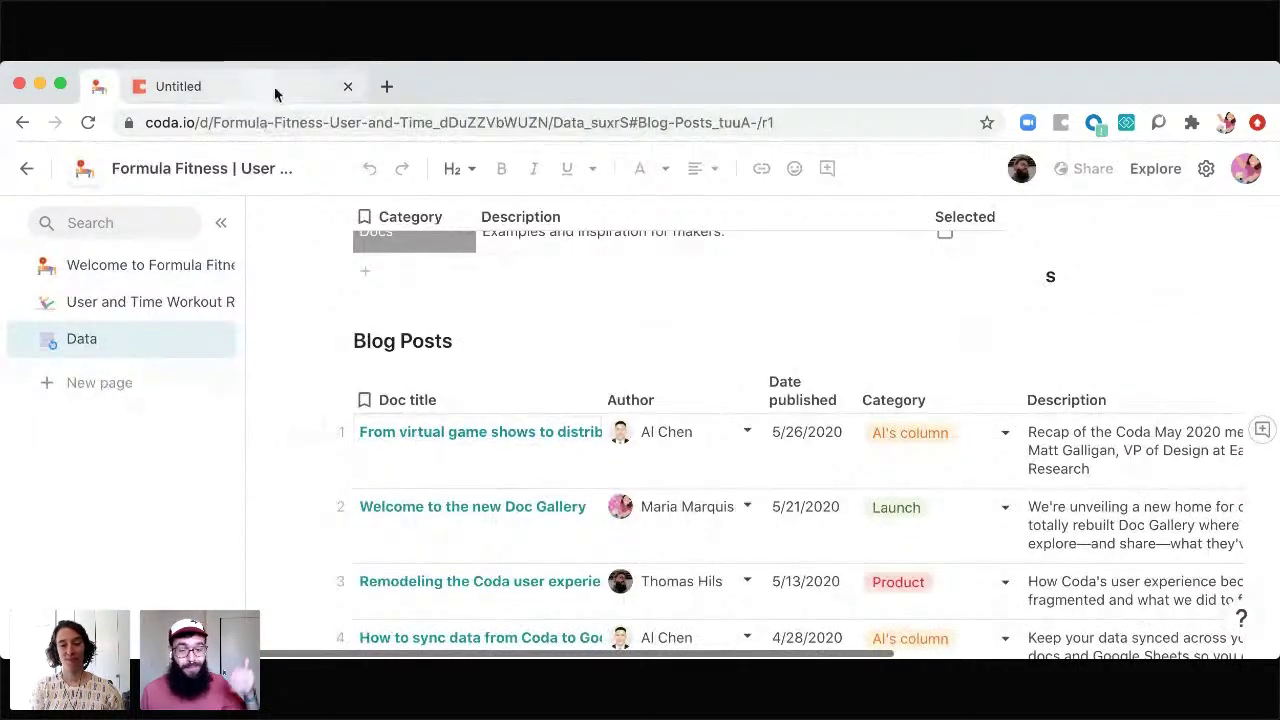
Step: Return to the Untitled doc to view the synced Blog Posts rows
click(224, 673)
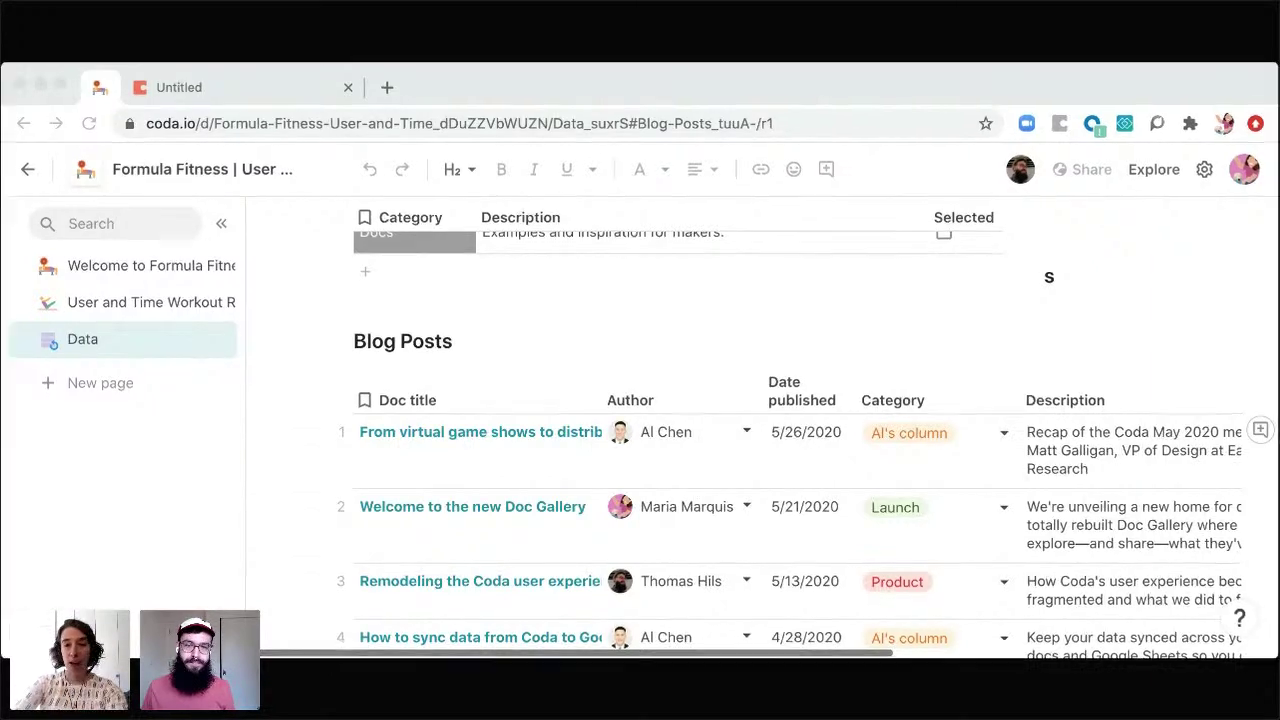
click(229, 82)
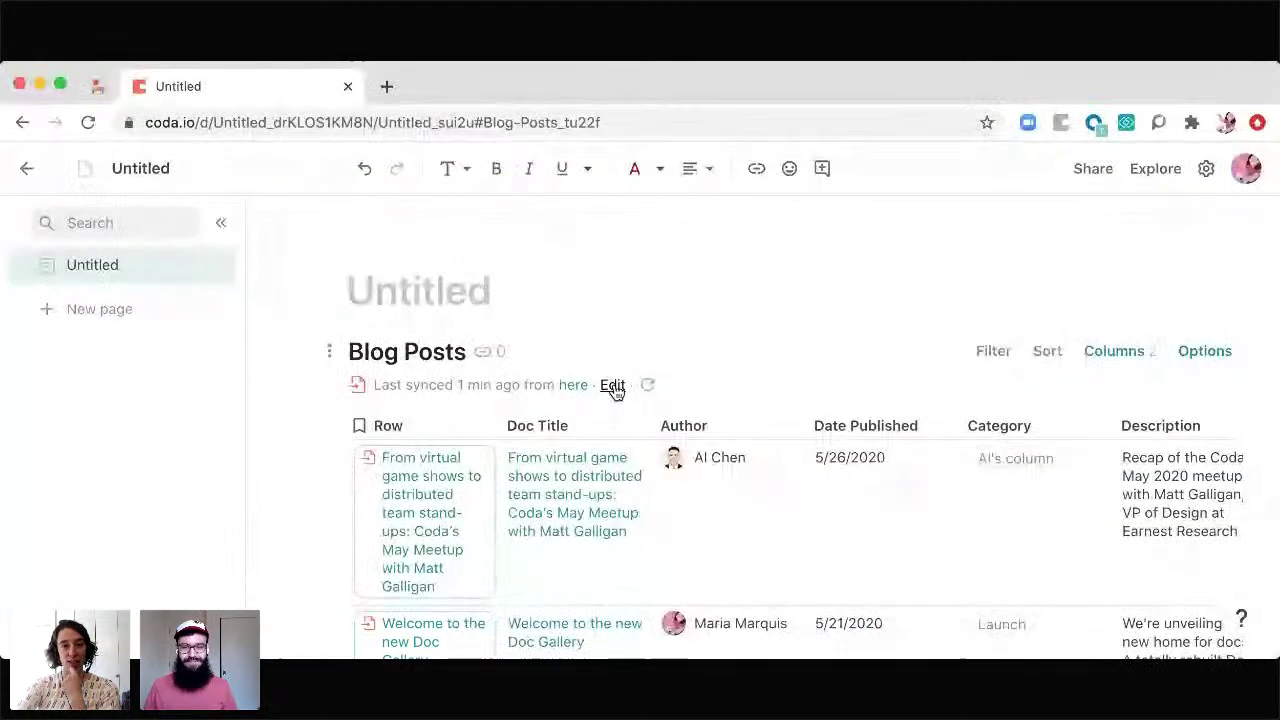
click(612, 386)
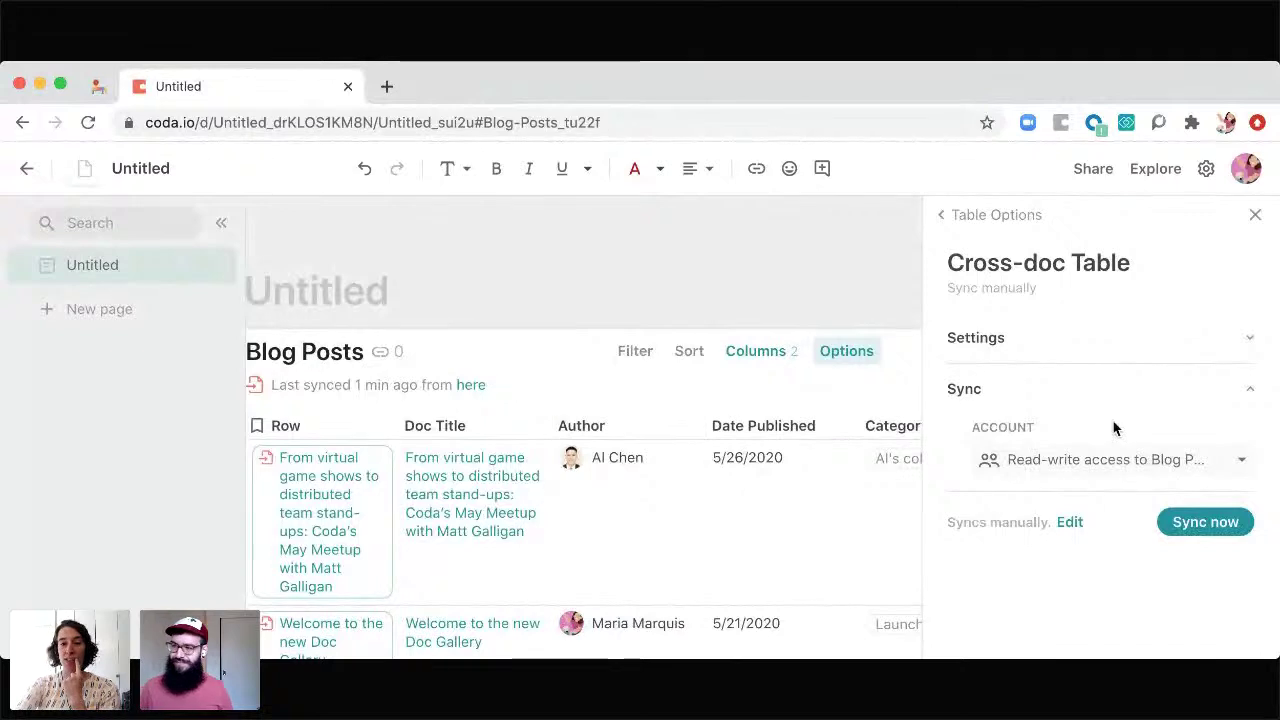
click(990, 340)
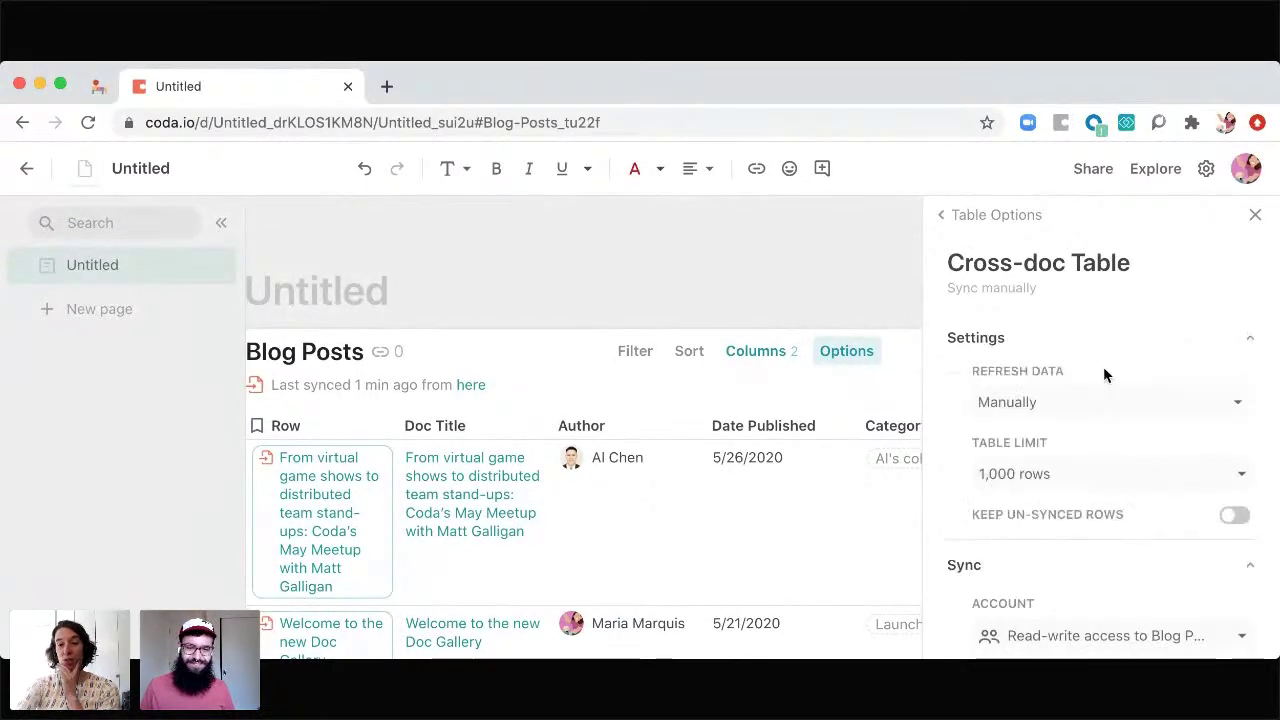
click(1070, 405)
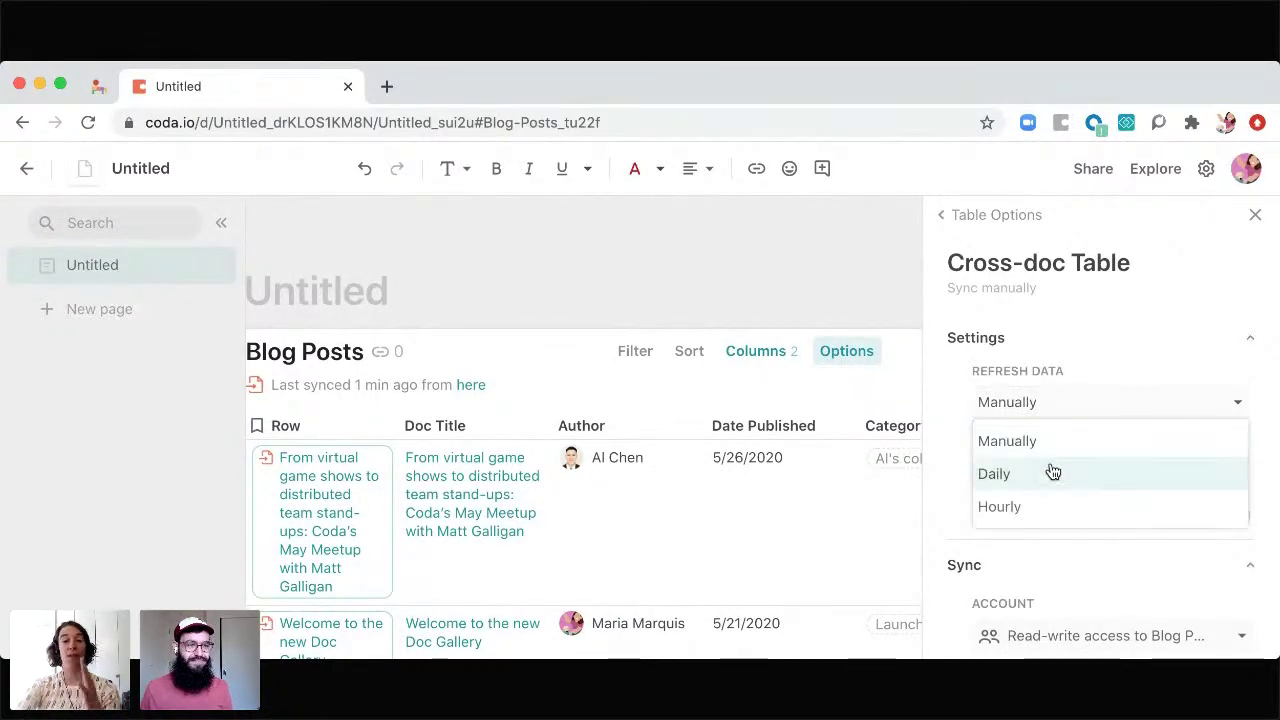
click(928, 508)
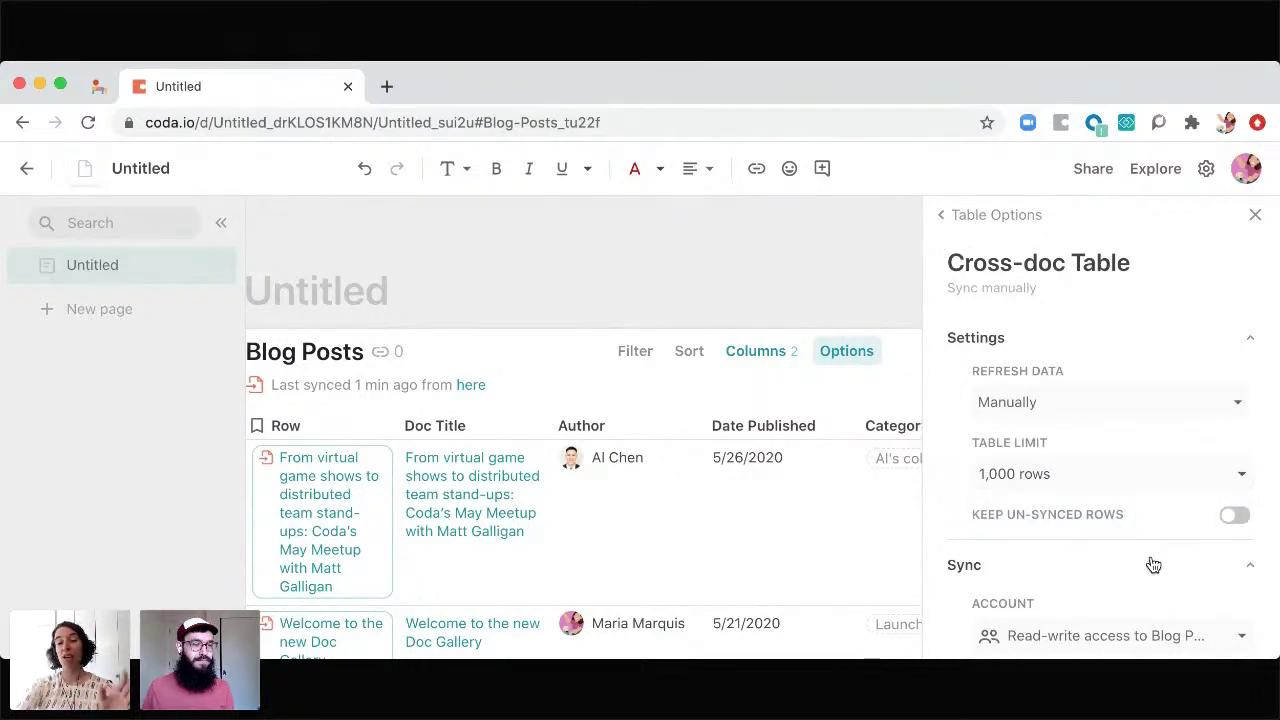
scroll(1145, 570, down, 2)
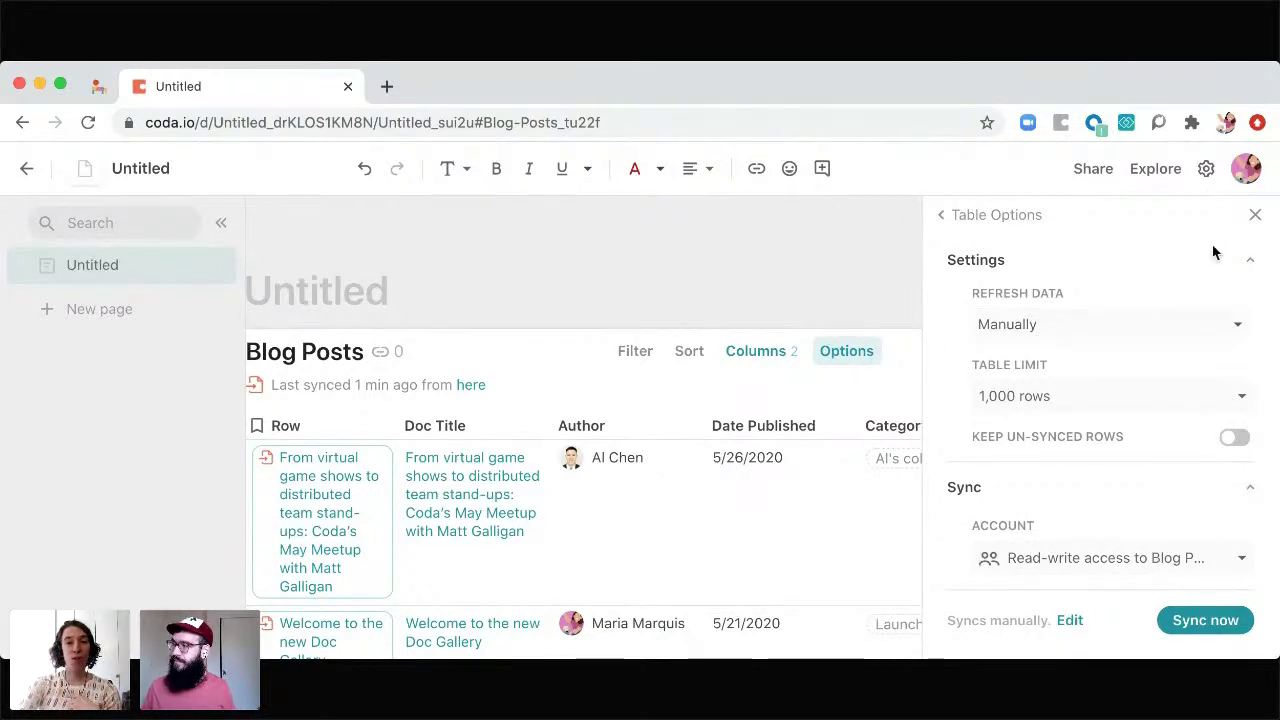
click(1255, 215)
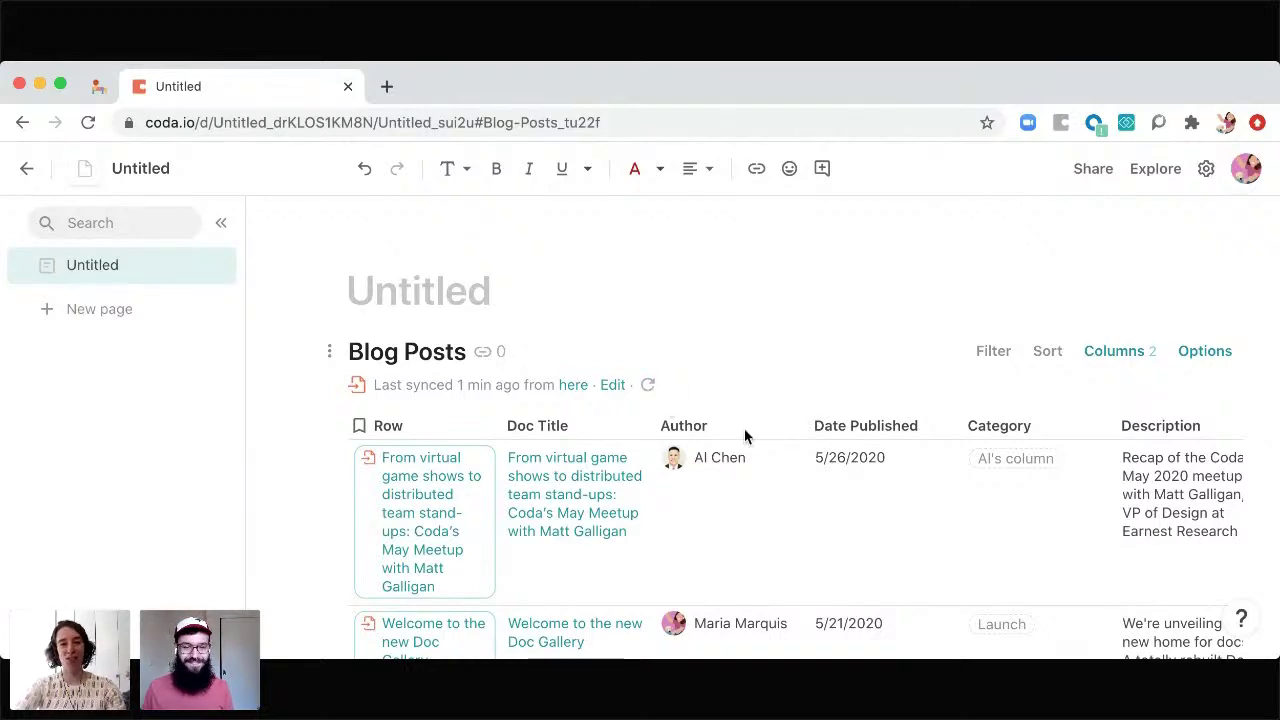
click(222, 672)
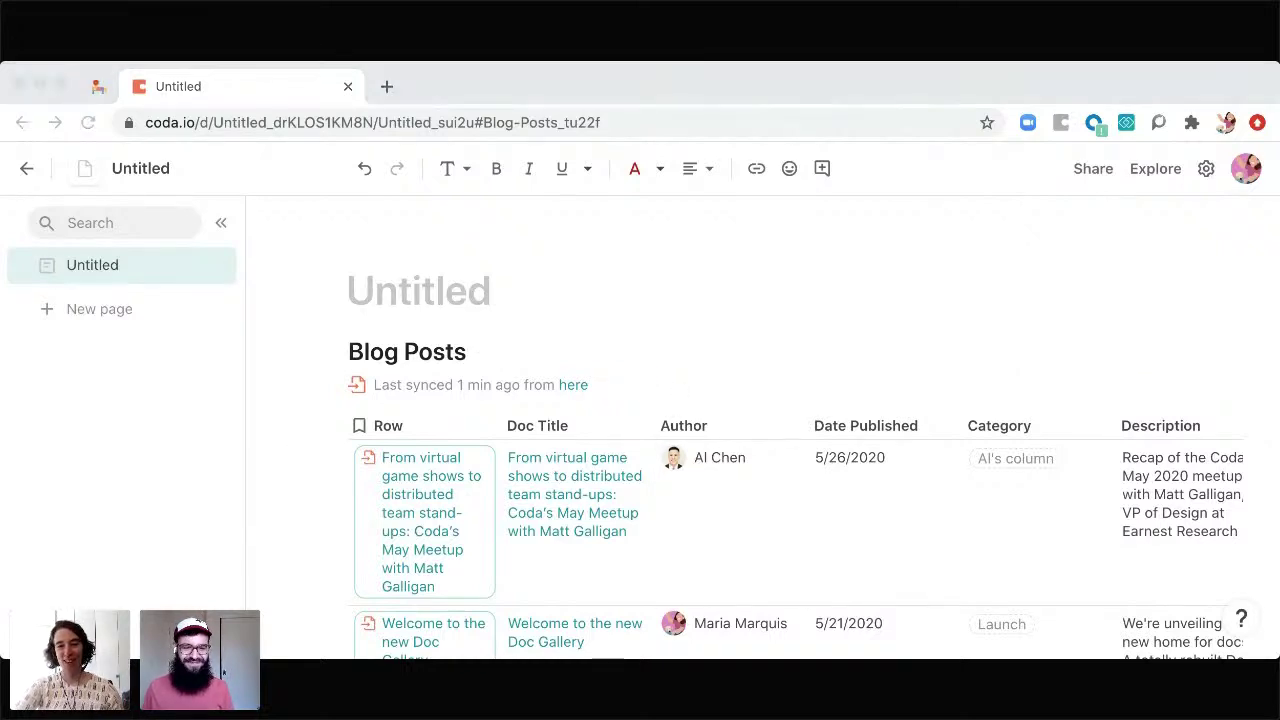